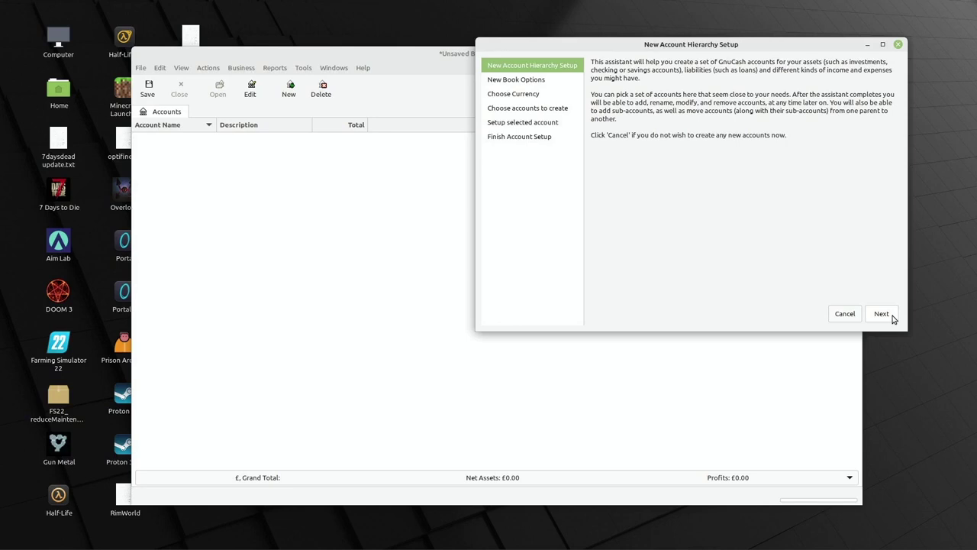
Step: Start the new account hierarchy setup, check the Accounts and Budgeting book options, and continue with the defaults
{"action": "left_click_drag", "start_coordinate": [571, 44], "coordinate": [417, 105]}
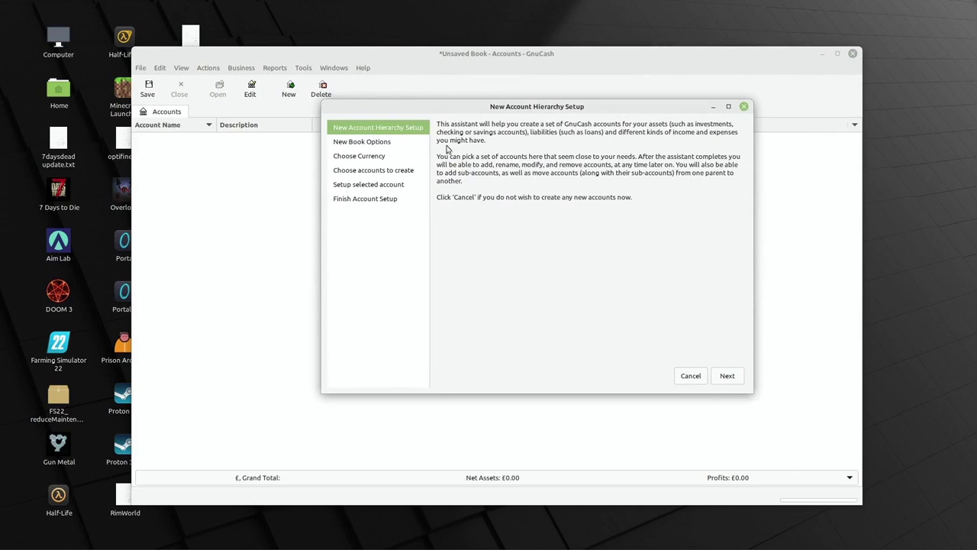
{"action": "left_click", "coordinate": [728, 375]}
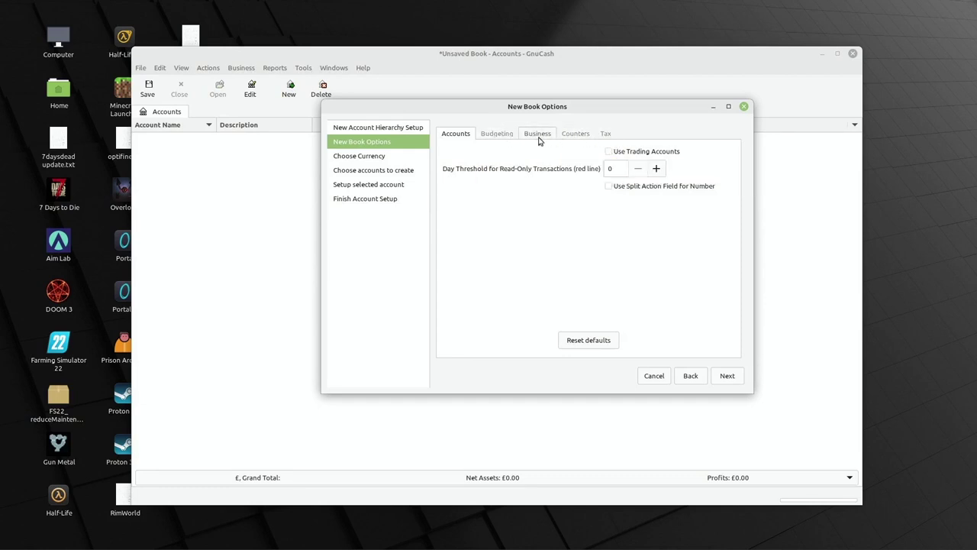
{"action": "left_click", "coordinate": [497, 135]}
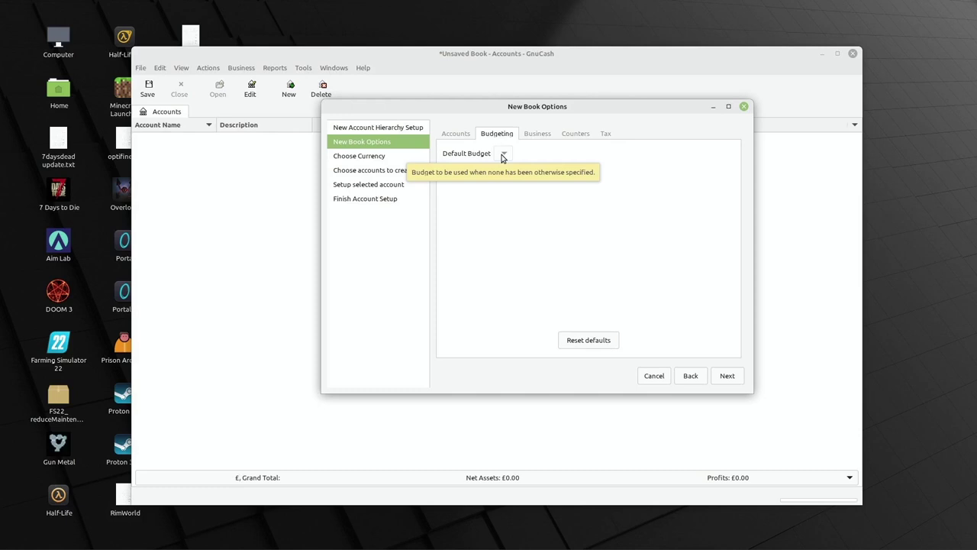
{"action": "left_click", "coordinate": [463, 134]}
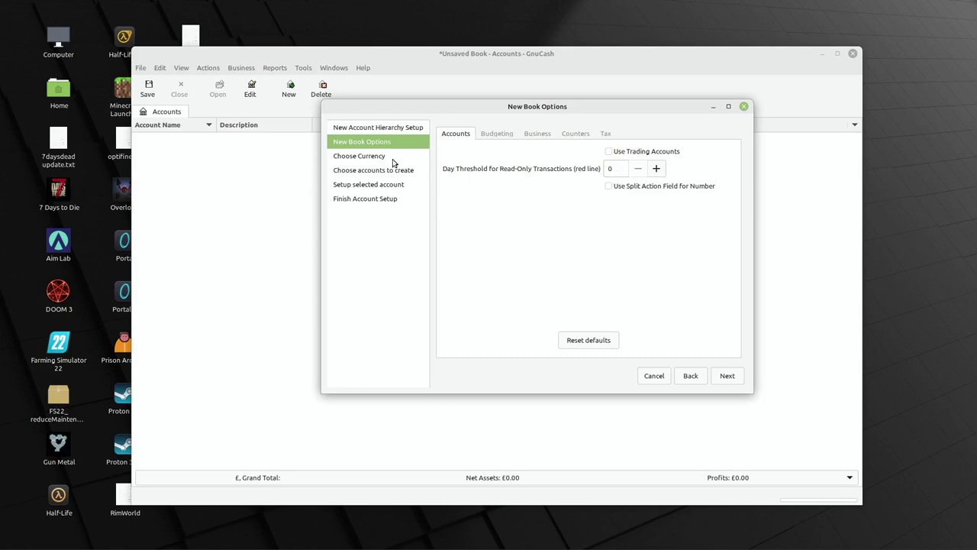
{"action": "left_click", "coordinate": [727, 375]}
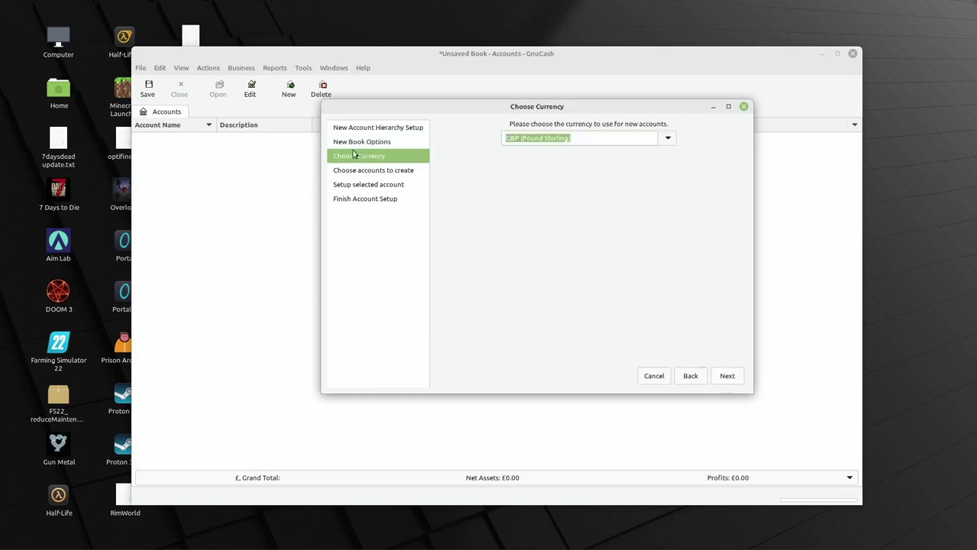
Step: Keep GBP (Pound Sterling) as the currency for new accounts and continue to choosing the accounts
{"action": "left_click", "coordinate": [668, 138]}
{"action": "left_click", "coordinate": [711, 153]}
{"action": "left_click", "coordinate": [726, 375]}
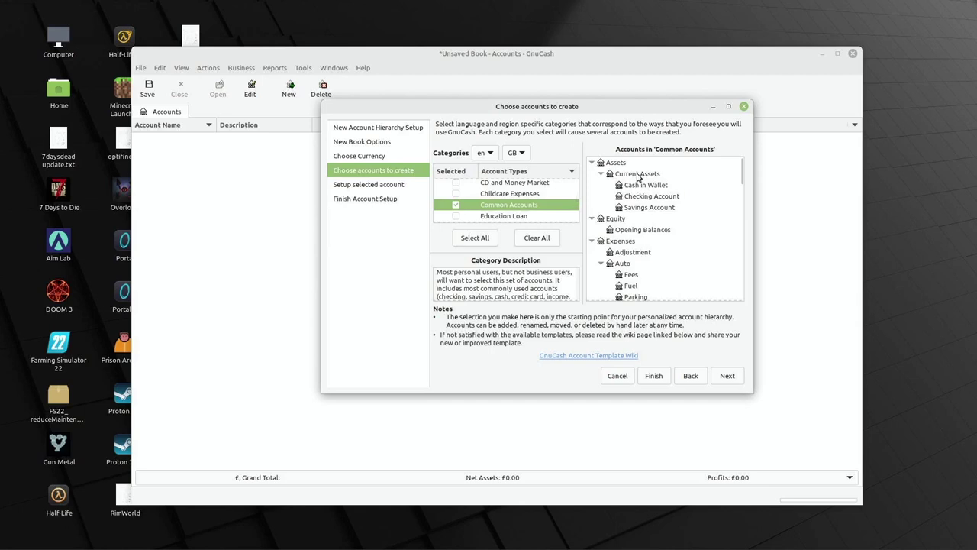
Step: Examine the accounts included in the Common Accounts category, from Assets through Equity, Expenses and Income to Liabilities
{"action": "left_click", "coordinate": [633, 232]}
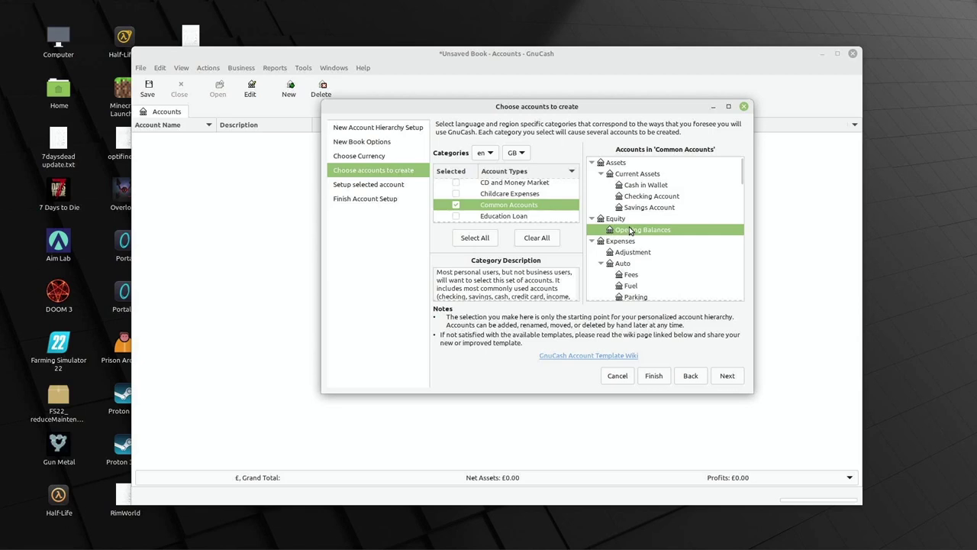
{"action": "scroll", "coordinate": [621, 222], "scroll_direction": "down", "scroll_amount": 1}
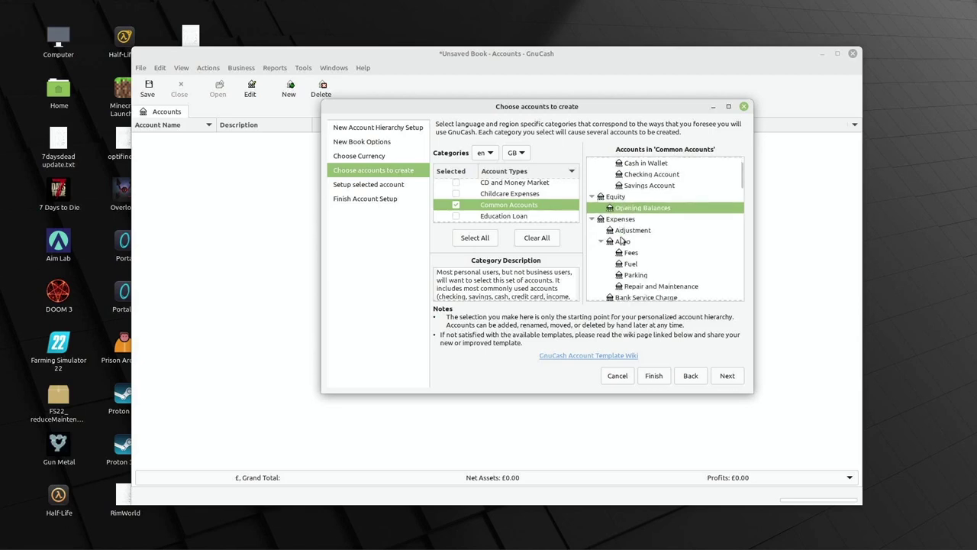
{"action": "scroll", "coordinate": [622, 240], "scroll_direction": "down", "scroll_amount": 1}
{"action": "scroll", "coordinate": [622, 236], "scroll_direction": "down", "scroll_amount": 4}
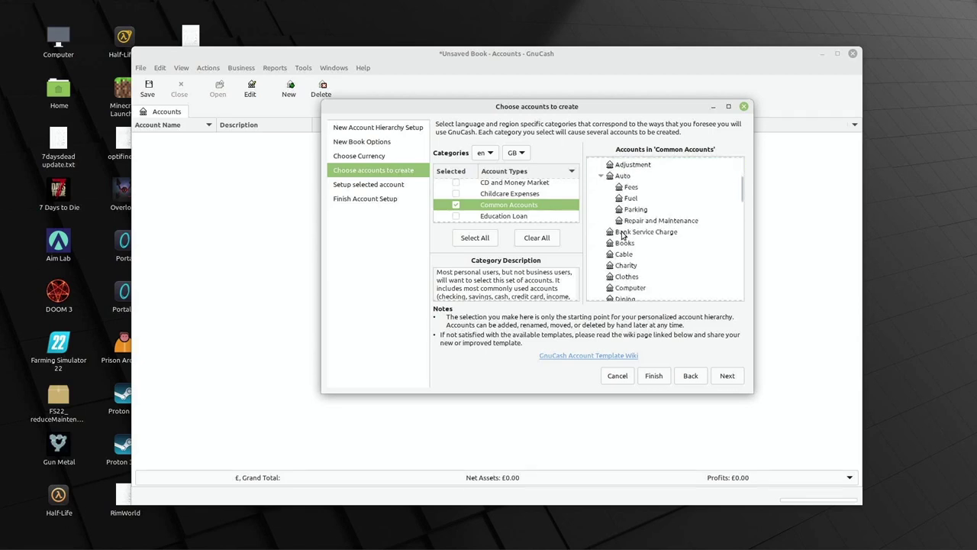
{"action": "scroll", "coordinate": [622, 236], "scroll_direction": "down", "scroll_amount": 3}
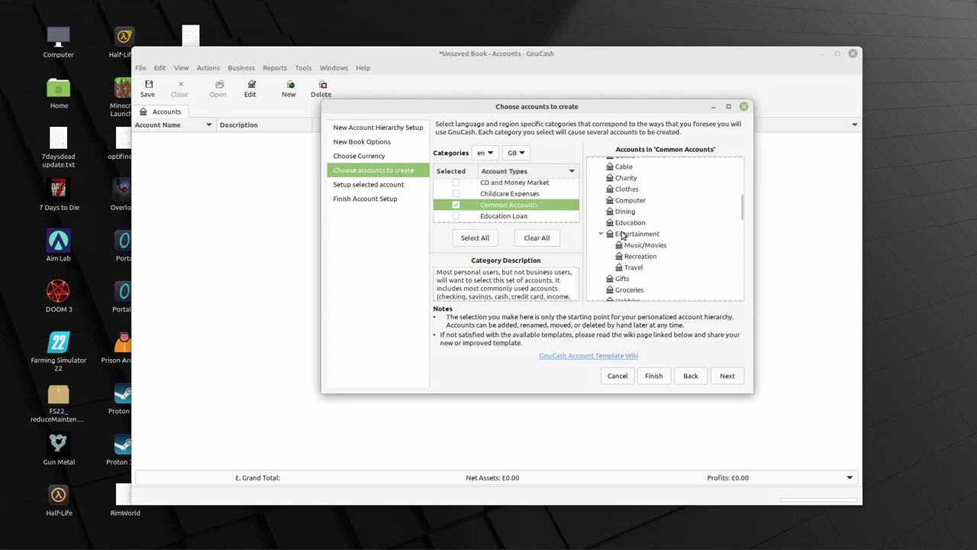
{"action": "scroll", "coordinate": [622, 235], "scroll_direction": "down", "scroll_amount": 3}
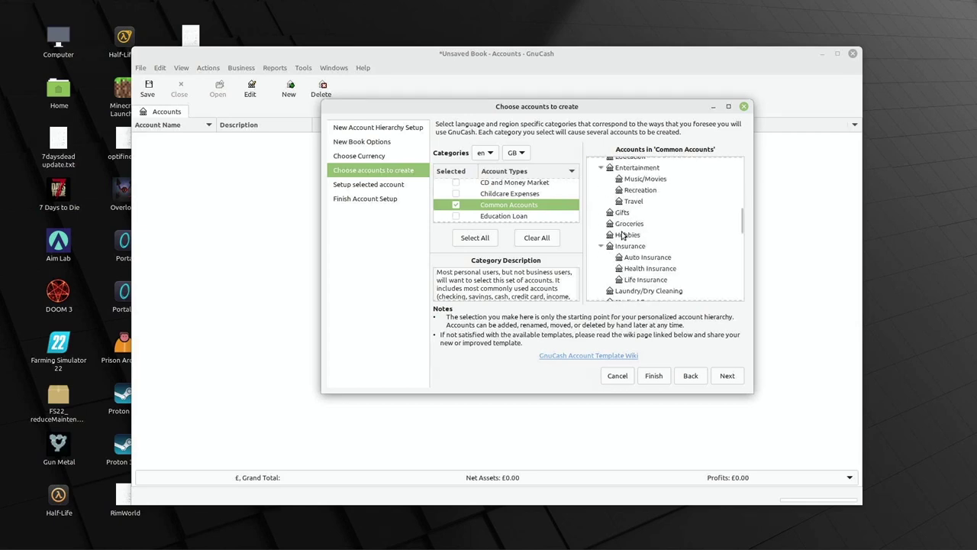
{"action": "scroll", "coordinate": [624, 230], "scroll_direction": "down", "scroll_amount": 5}
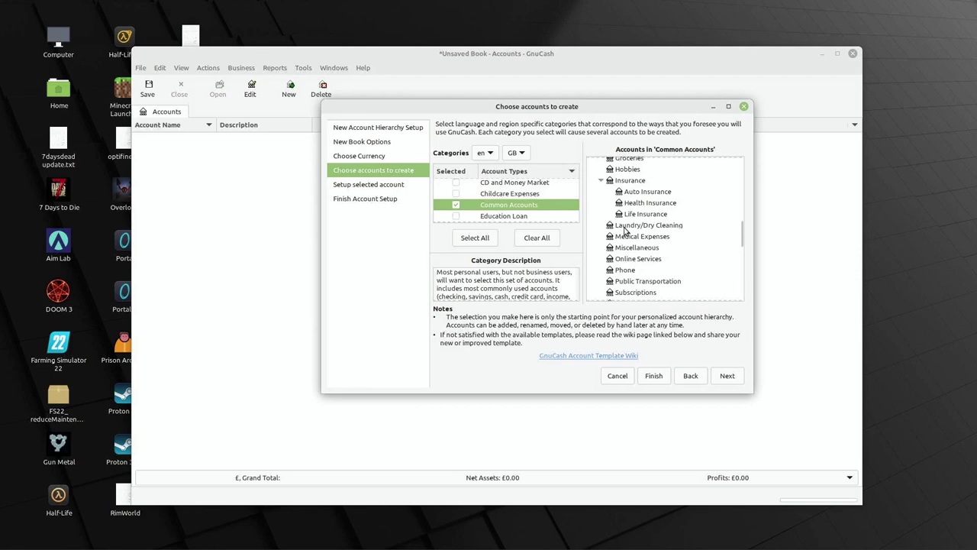
{"action": "scroll", "coordinate": [624, 230], "scroll_direction": "down", "scroll_amount": 1}
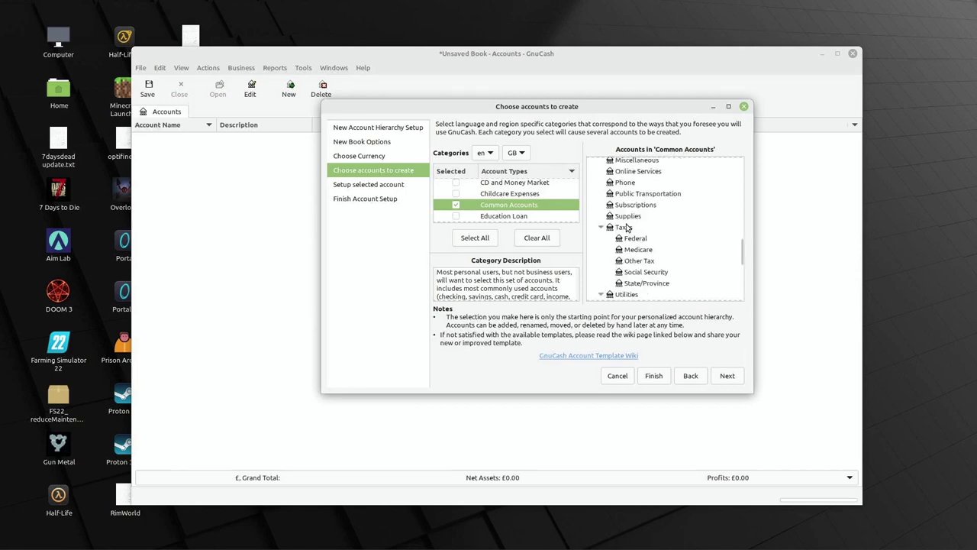
{"action": "scroll", "coordinate": [625, 227], "scroll_direction": "down", "scroll_amount": 3}
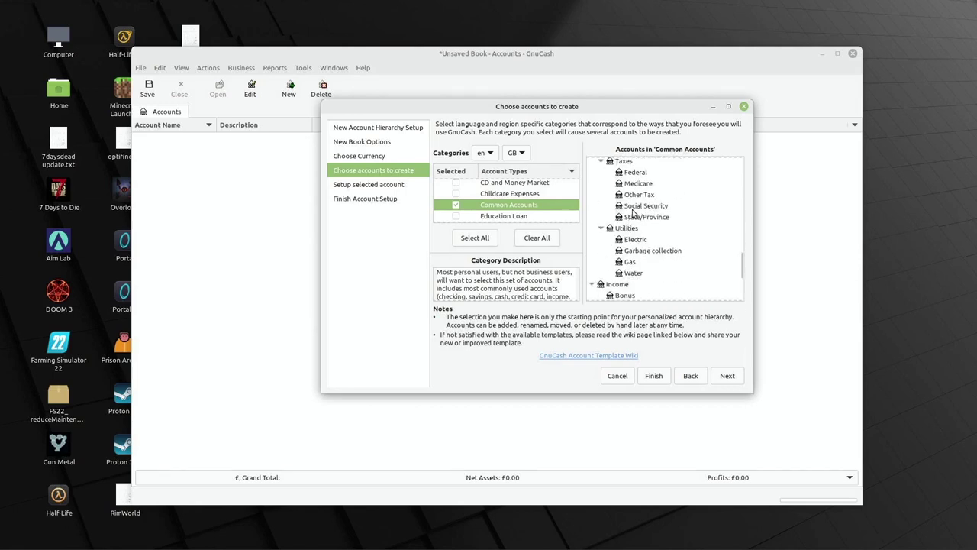
{"action": "scroll", "coordinate": [632, 212], "scroll_direction": "down", "scroll_amount": 3}
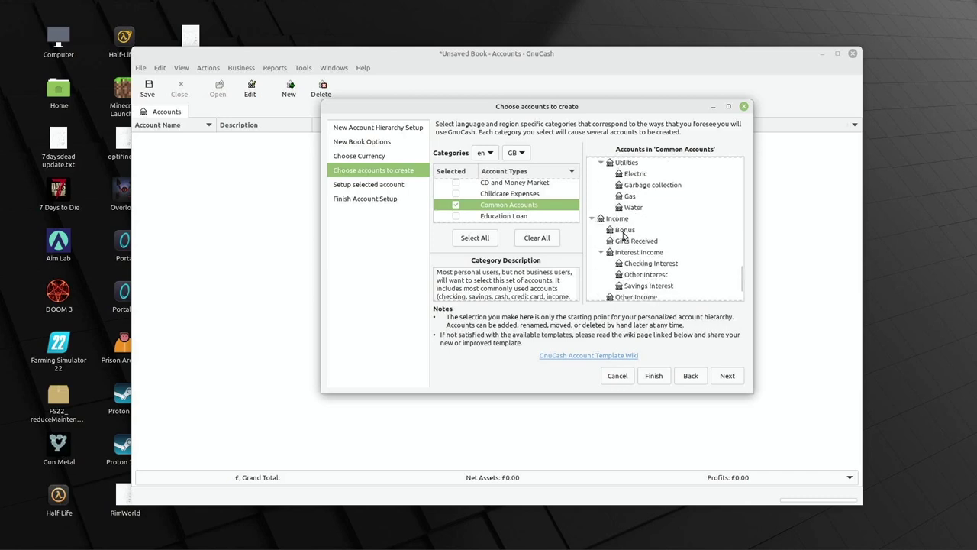
{"action": "scroll", "coordinate": [627, 243], "scroll_direction": "down", "scroll_amount": 1}
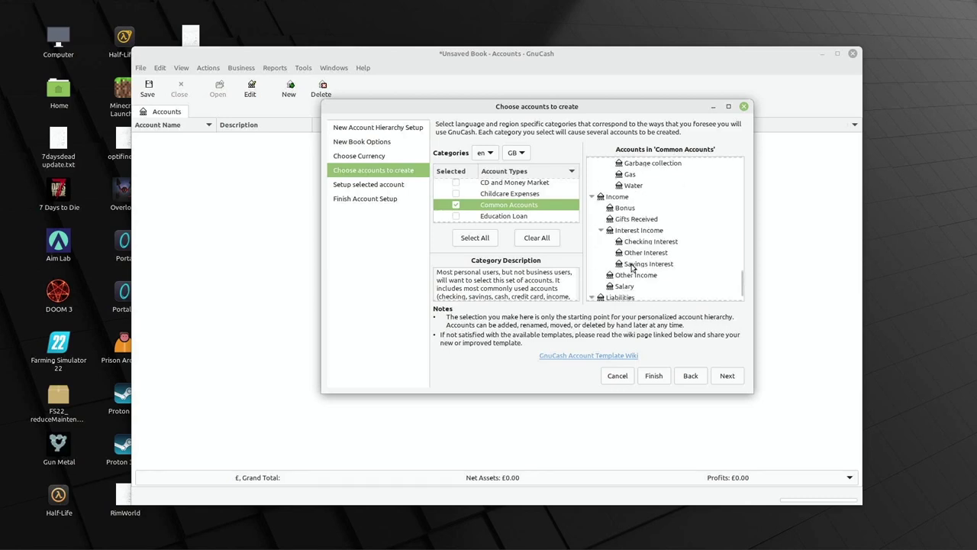
{"action": "scroll", "coordinate": [633, 263], "scroll_direction": "down", "scroll_amount": 1}
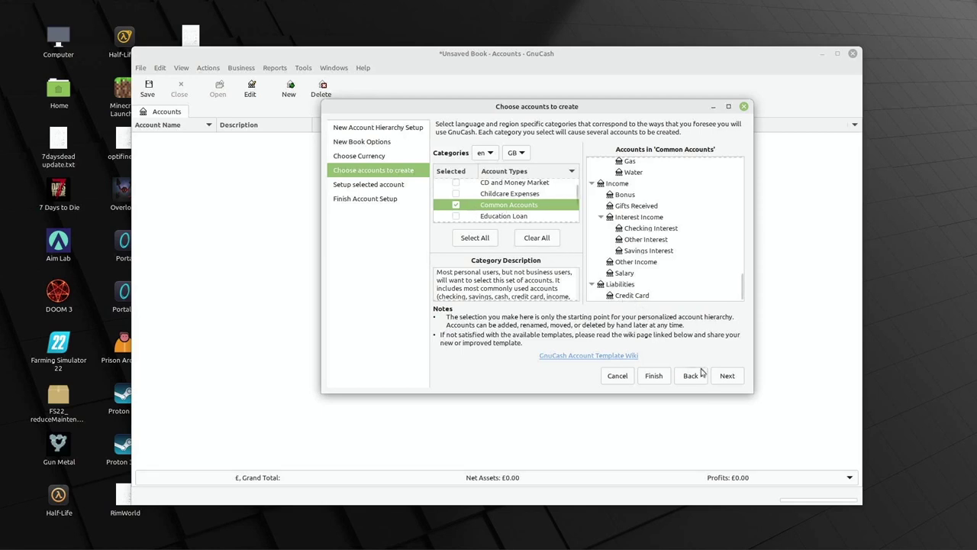
Step: Accept the Common Accounts set, review its placeholder settings without entering opening balances, and apply the setup to create the accounts
{"action": "left_click", "coordinate": [726, 378]}
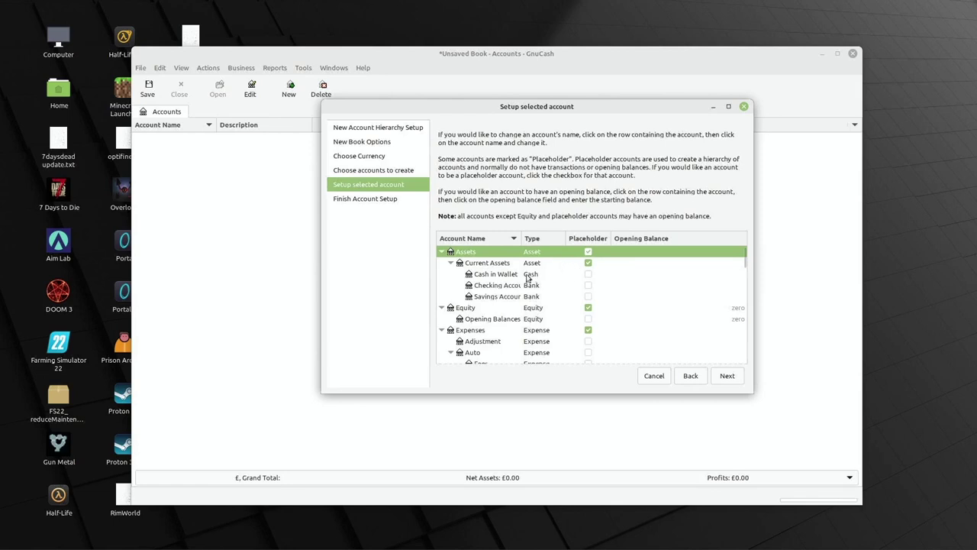
{"action": "scroll", "coordinate": [564, 283], "scroll_direction": "down", "scroll_amount": 5}
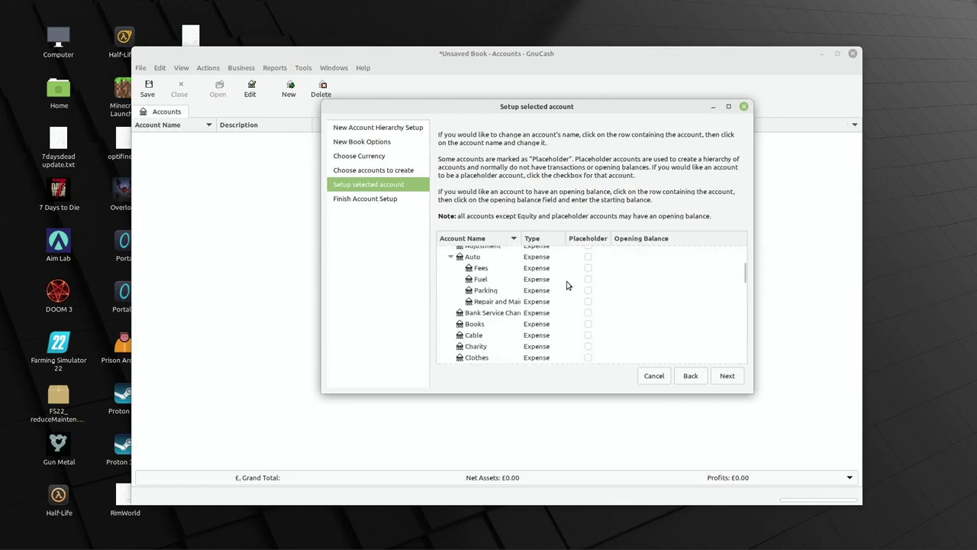
{"action": "scroll", "coordinate": [566, 285], "scroll_direction": "up", "scroll_amount": 3}
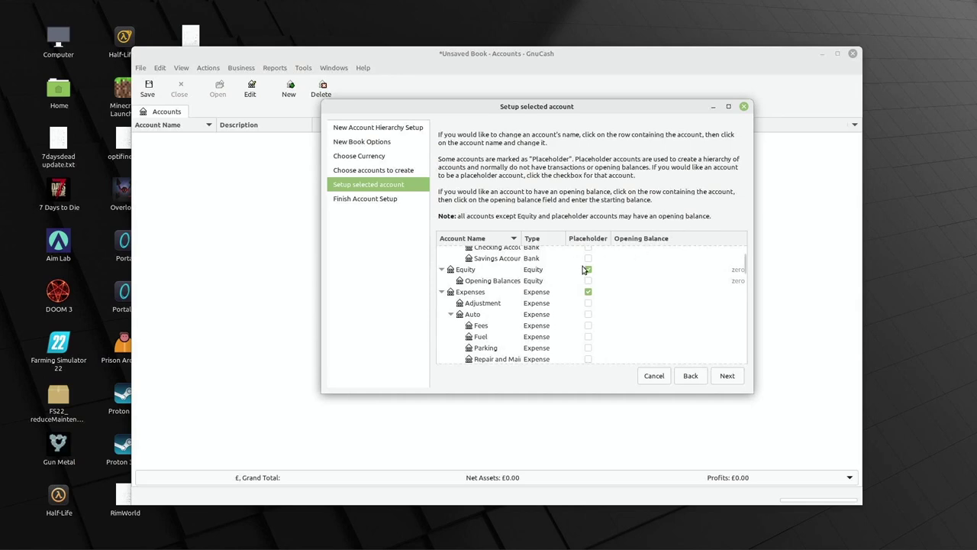
{"action": "scroll", "coordinate": [588, 272], "scroll_direction": "up", "scroll_amount": 3}
{"action": "scroll", "coordinate": [588, 274], "scroll_direction": "down", "scroll_amount": 10}
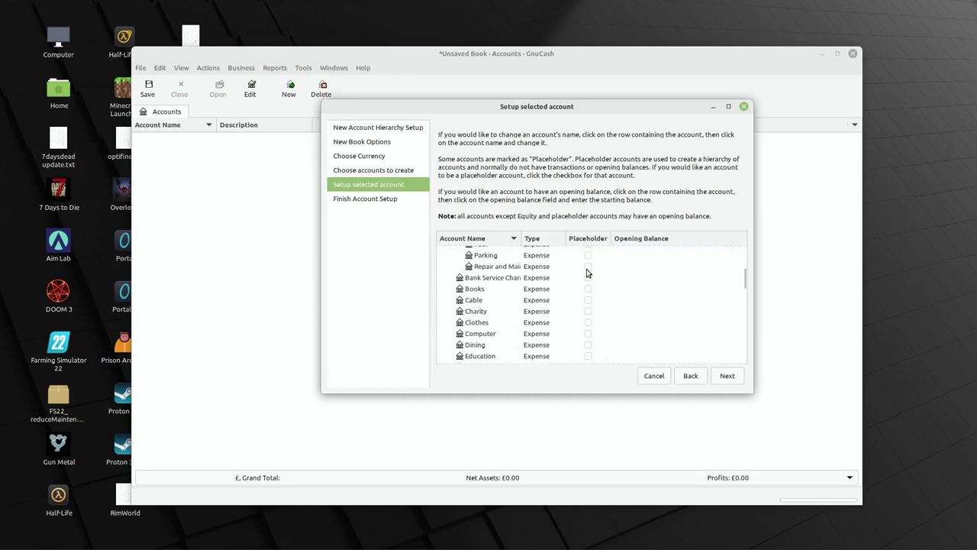
{"action": "scroll", "coordinate": [588, 273], "scroll_direction": "down", "scroll_amount": 5}
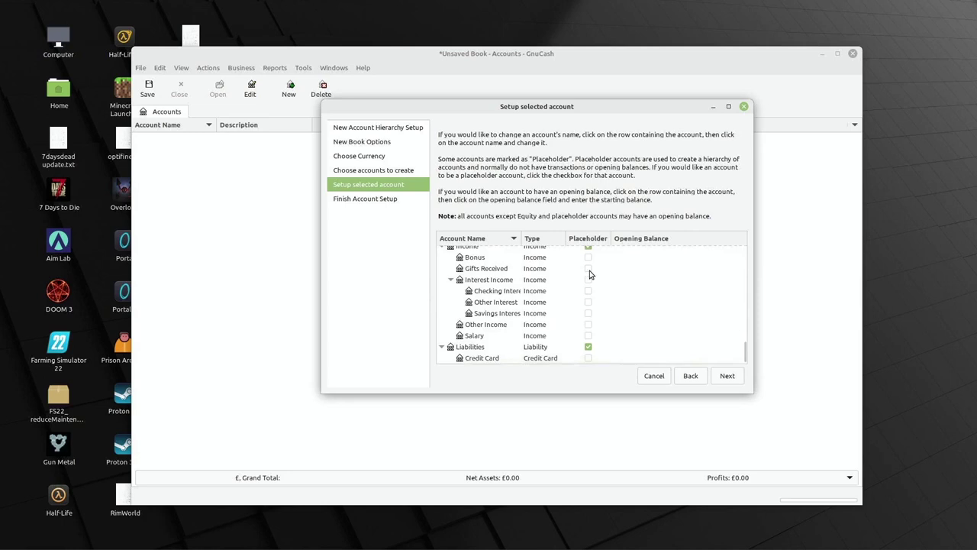
{"action": "left_click", "coordinate": [727, 375]}
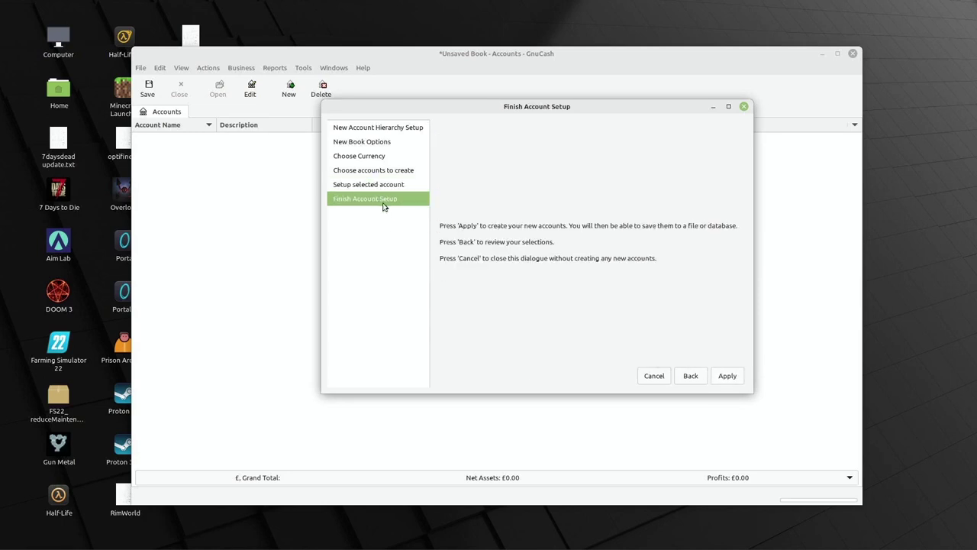
{"action": "left_click", "coordinate": [729, 375]}
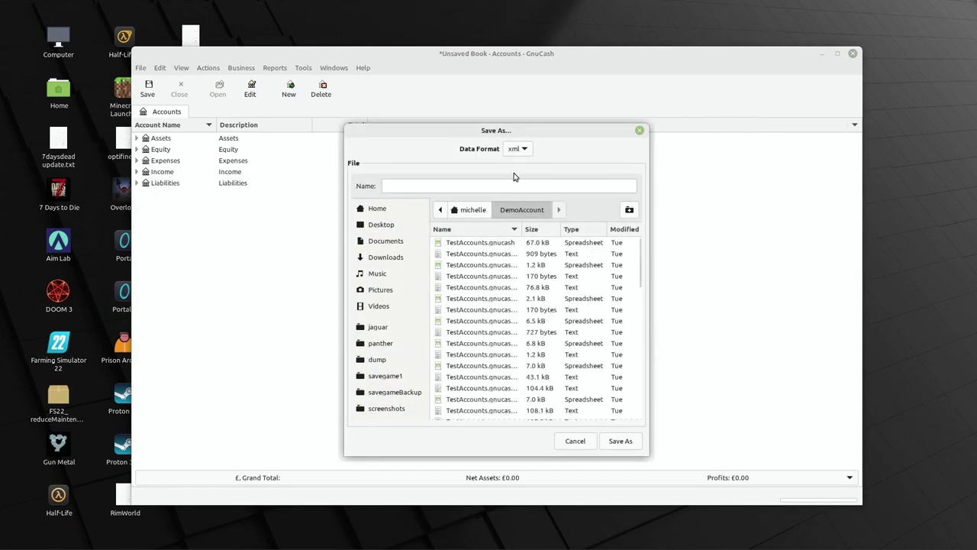
Step: Create a folder named DemoAccount2 in the home folder as the save location
{"action": "left_click", "coordinate": [470, 212]}
{"action": "left_click", "coordinate": [630, 210]}
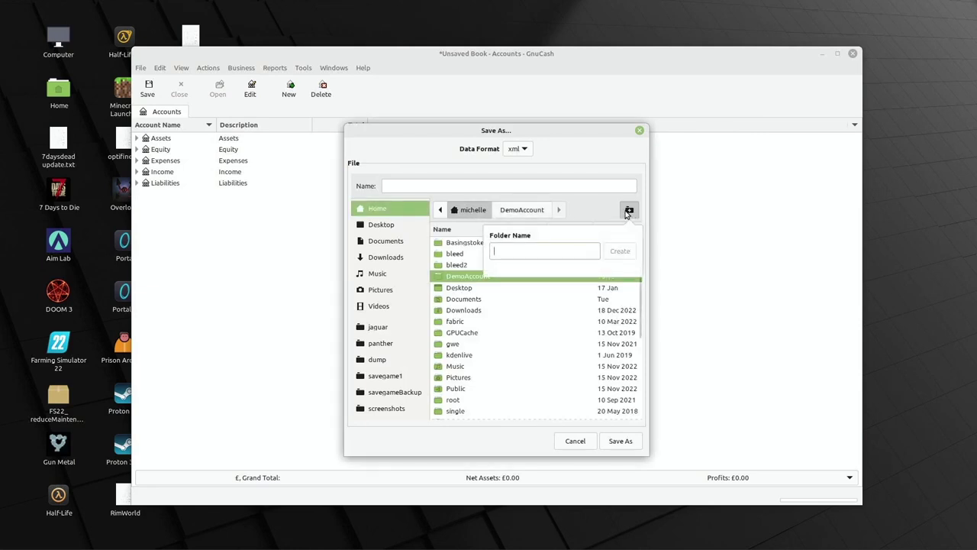
{"action": "type", "text": "DemoAccount2"}
{"action": "key", "text": "Return"}
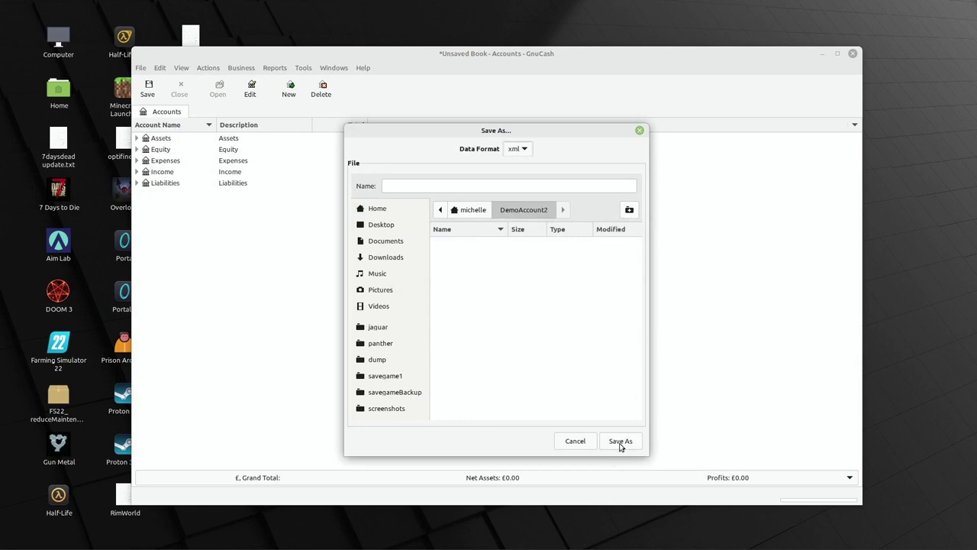
Step: Save the book in xml format under the name demoaccount in the DemoAccount2 folder
{"action": "left_click", "coordinate": [481, 185]}
{"action": "type", "text": "demoaccount"}
{"action": "left_click", "coordinate": [629, 441]}
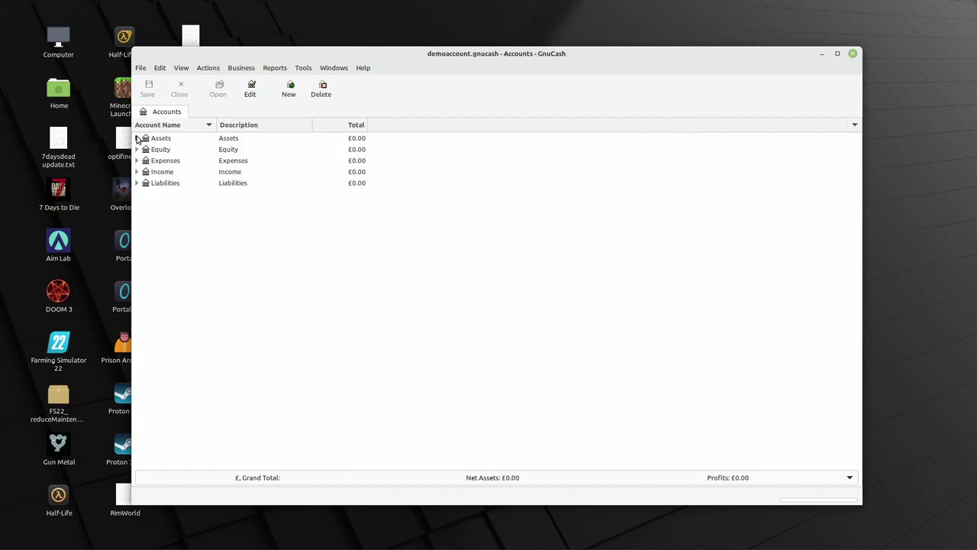
Step: Expand the Assets, Equity, Liabilities, Income and Expenses accounts to examine their sub-accounts, including Salary and Checking Account
{"action": "left_click", "coordinate": [137, 137]}
{"action": "left_click", "coordinate": [145, 148]}
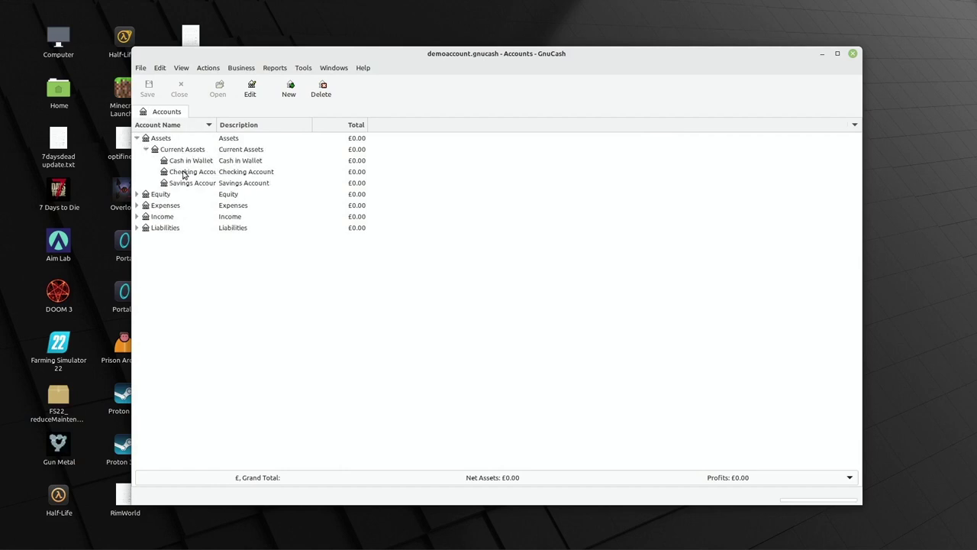
{"action": "left_click", "coordinate": [138, 194]}
{"action": "left_click", "coordinate": [137, 239]}
{"action": "left_click", "coordinate": [168, 252]}
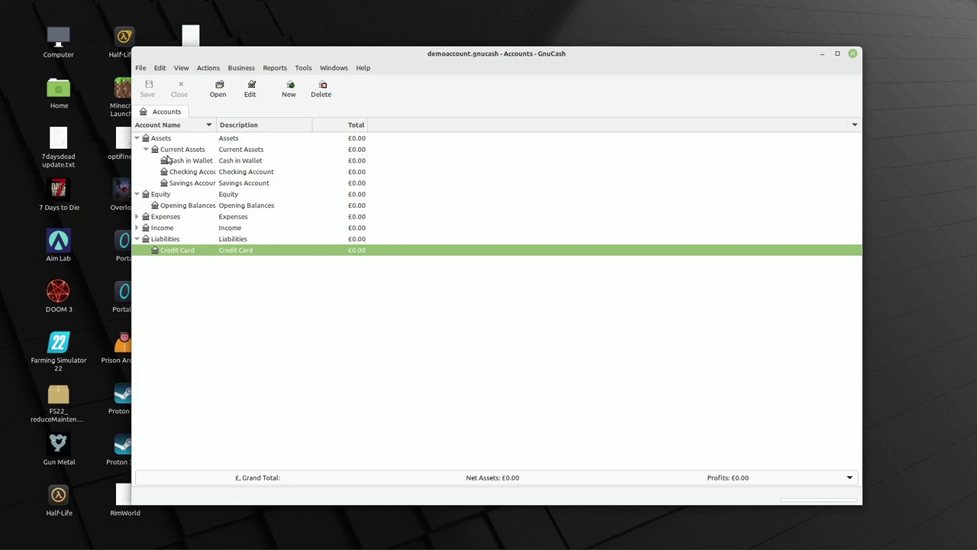
{"action": "left_click", "coordinate": [137, 227]}
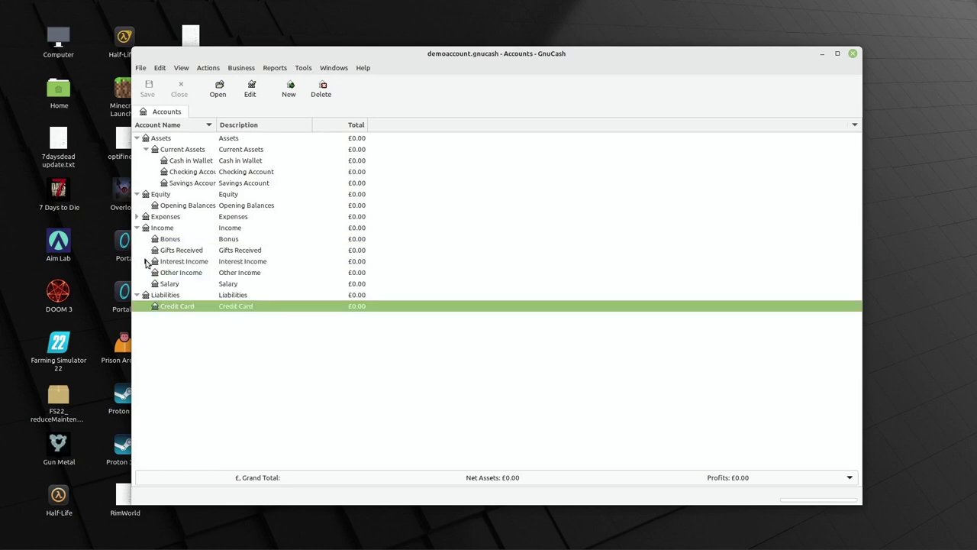
{"action": "left_click", "coordinate": [146, 261]}
{"action": "left_click", "coordinate": [138, 216]}
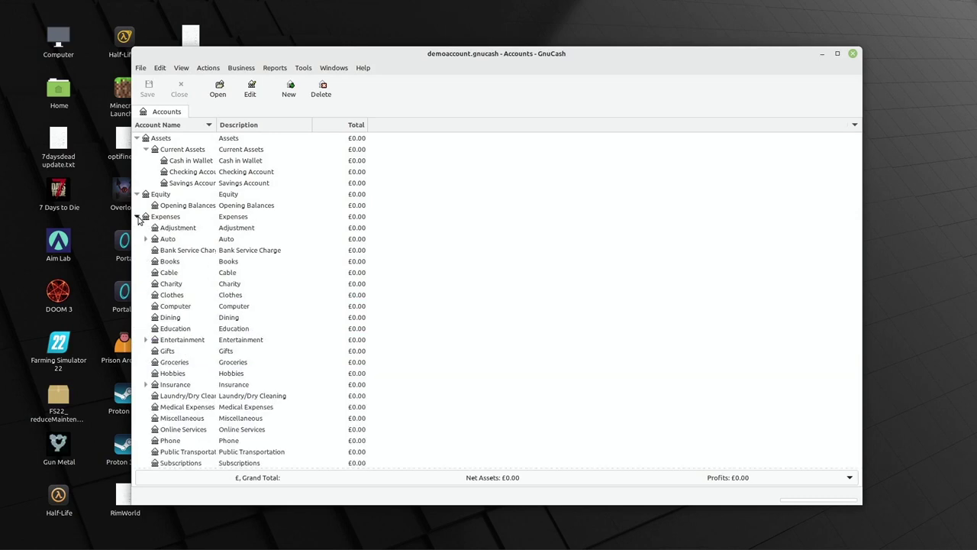
{"action": "scroll", "coordinate": [140, 220], "scroll_direction": "down", "scroll_amount": 5}
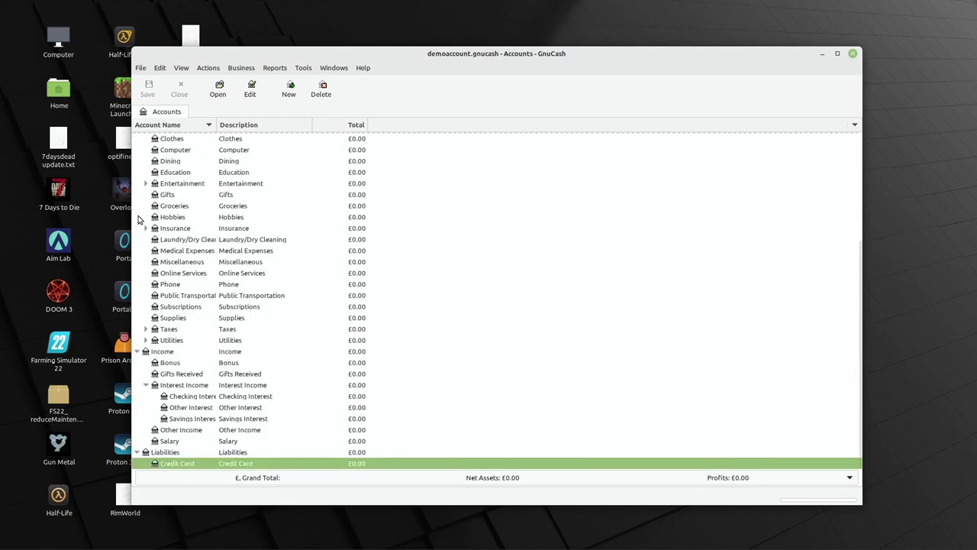
{"action": "scroll", "coordinate": [140, 219], "scroll_direction": "up", "scroll_amount": 4}
{"action": "left_click", "coordinate": [137, 174]}
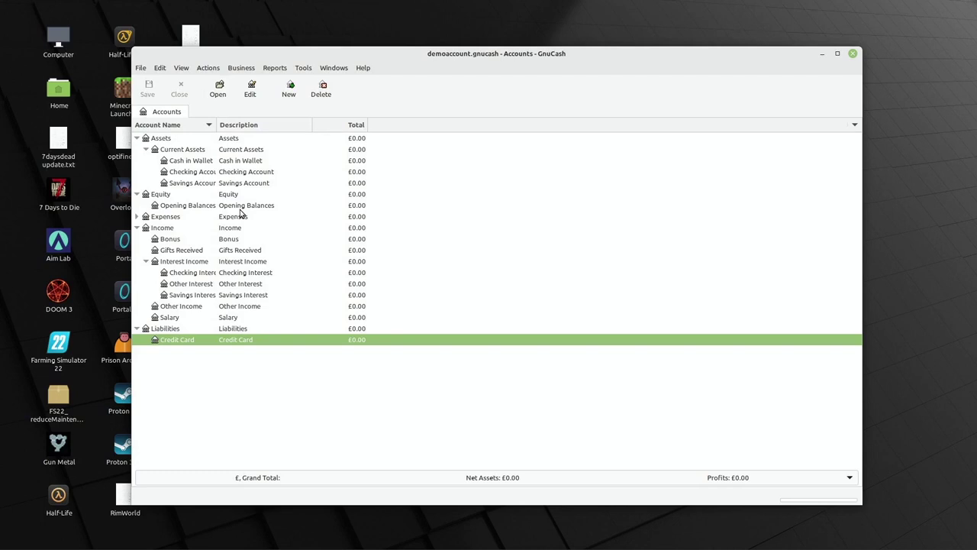
{"action": "left_click", "coordinate": [161, 317]}
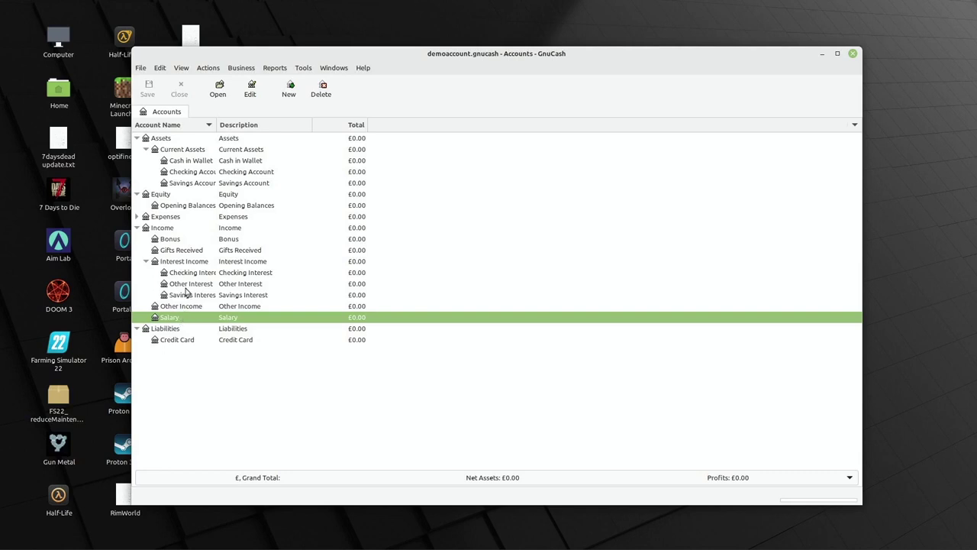
{"action": "left_click", "coordinate": [204, 173]}
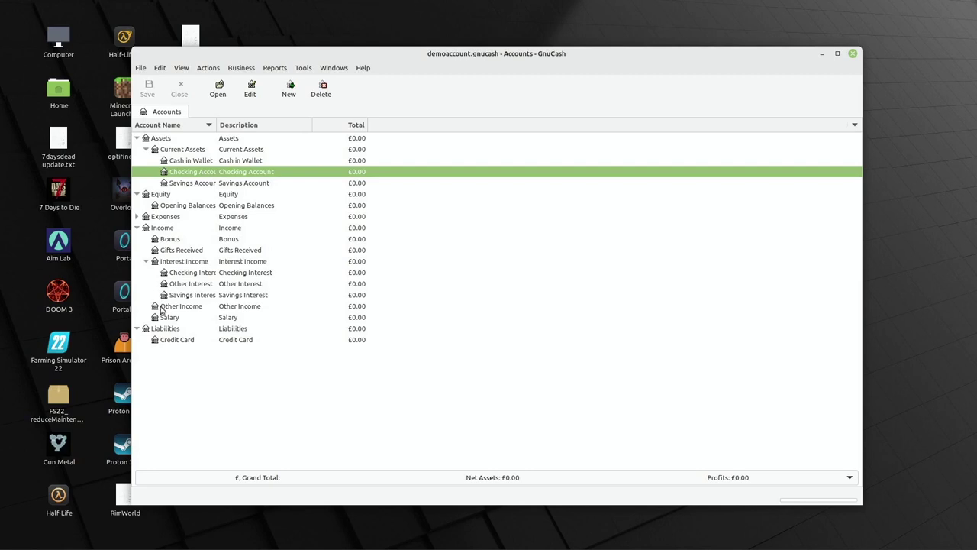
Step: Open the registers of the Checking Account and the Salary account
{"action": "left_click", "coordinate": [163, 317]}
{"action": "left_click", "coordinate": [178, 173]}
{"action": "double_click", "coordinate": [181, 174]}
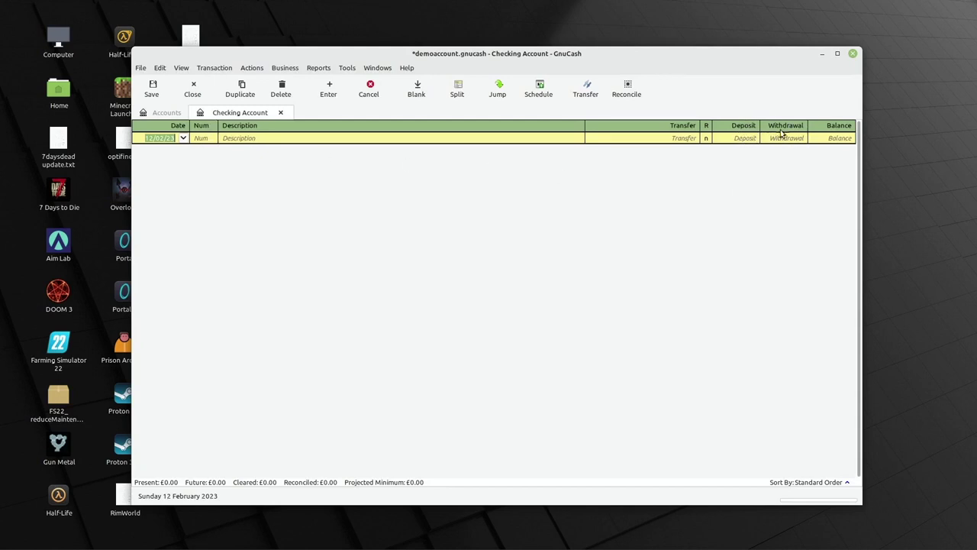
{"action": "left_click", "coordinate": [164, 112]}
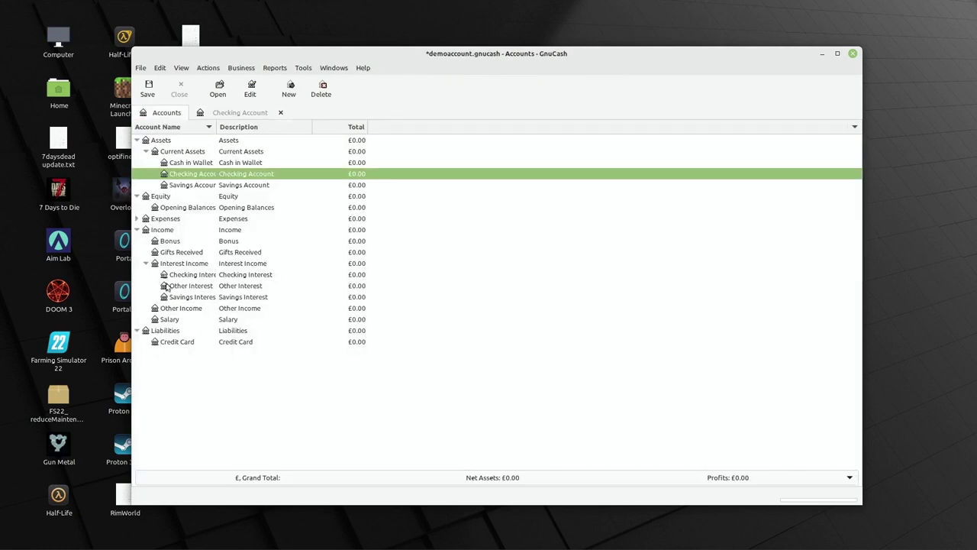
{"action": "double_click", "coordinate": [173, 319]}
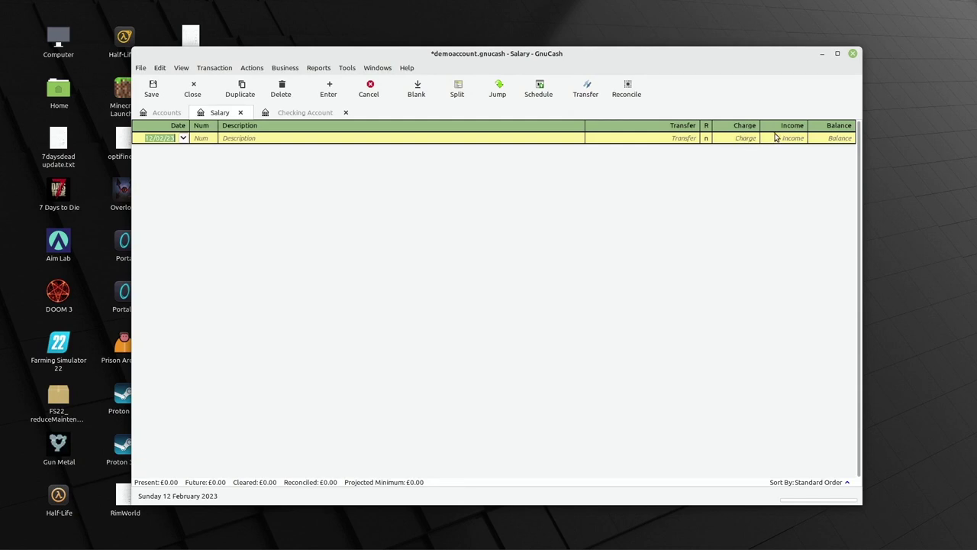
Step: Enter Employer as the description of a new Salary transaction and look through the available transfer accounts
{"action": "left_click", "coordinate": [254, 137]}
{"action": "type", "text": "Employer"}
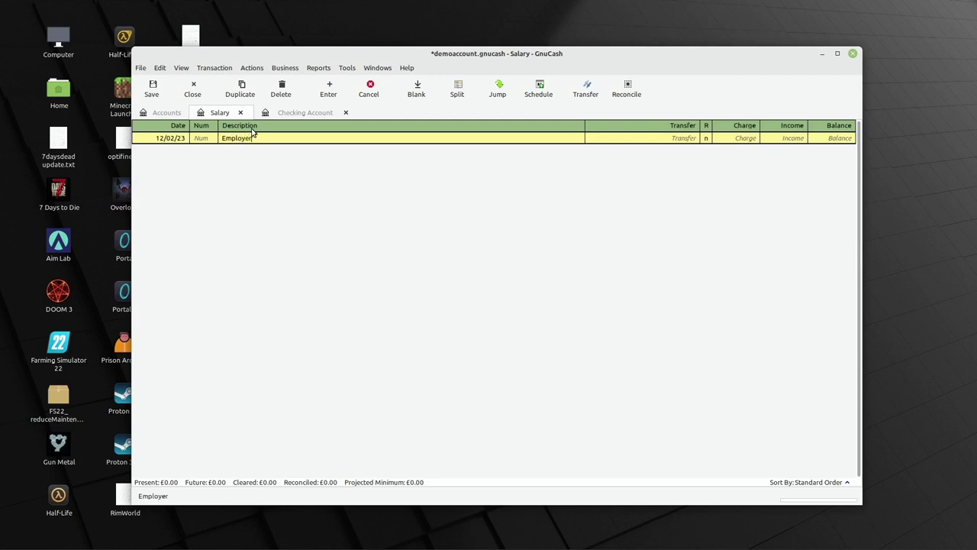
{"action": "key", "text": "Tab"}
{"action": "left_click", "coordinate": [693, 138]}
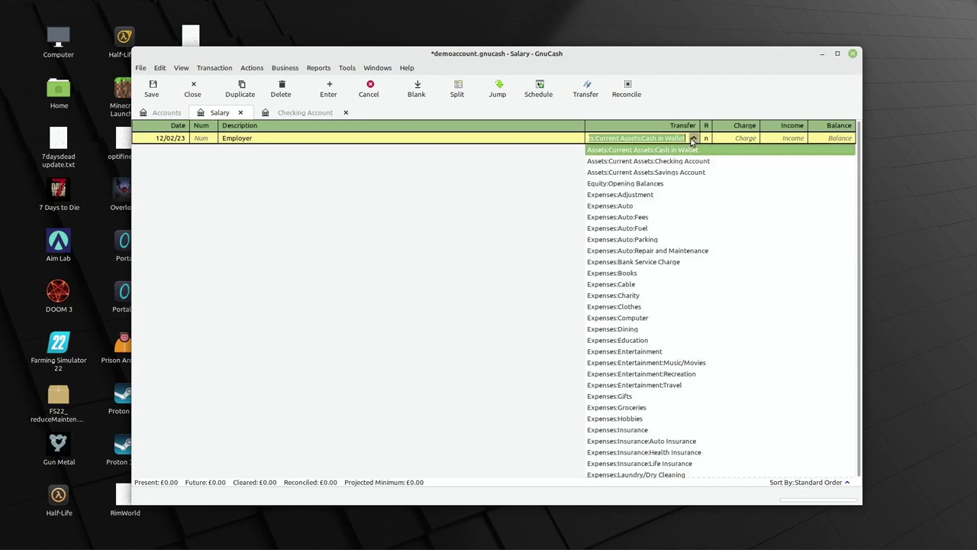
{"action": "scroll", "coordinate": [672, 207], "scroll_direction": "down", "scroll_amount": 5}
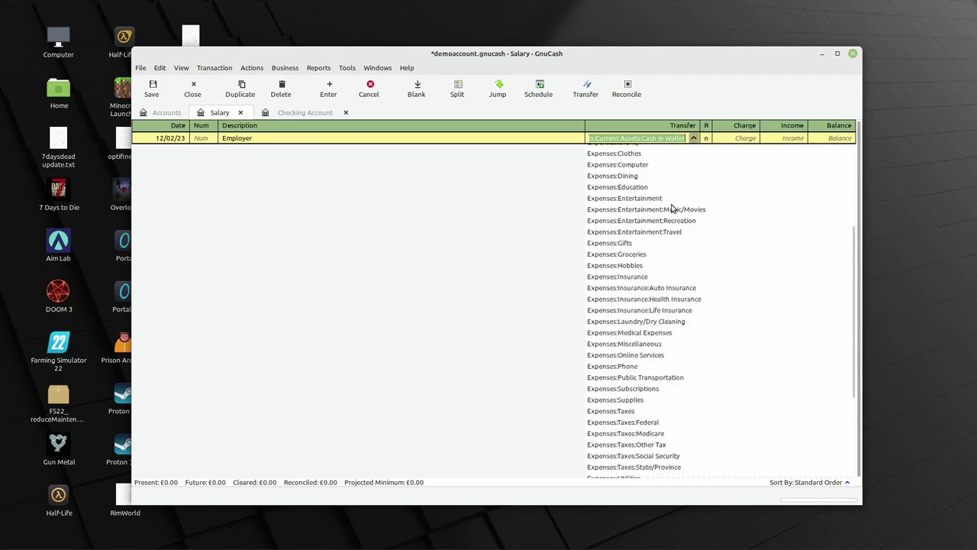
{"action": "scroll", "coordinate": [671, 207], "scroll_direction": "down", "scroll_amount": 5}
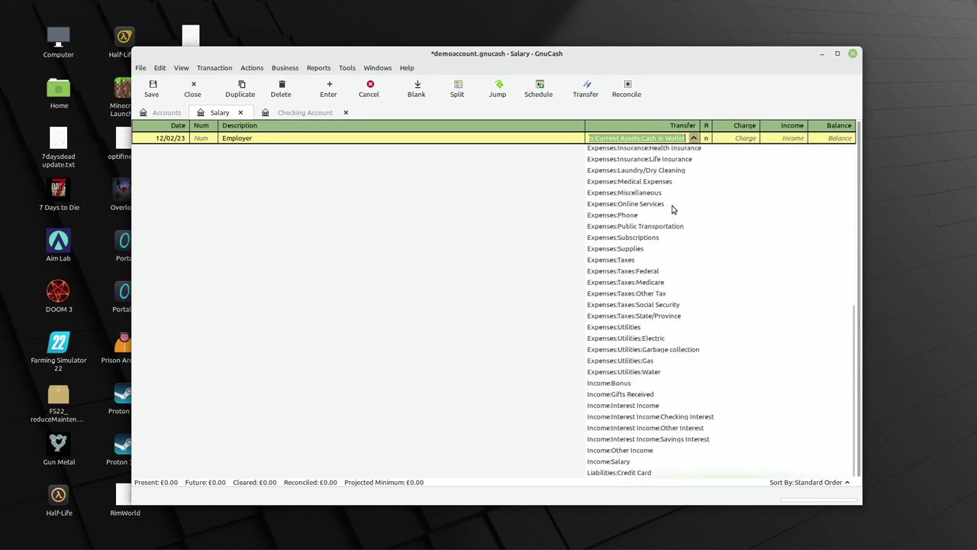
Step: Set the transfer account of the Employer transaction to Income:Salary
{"action": "left_click", "coordinate": [597, 138]}
{"action": "triple_click", "coordinate": [614, 140]}
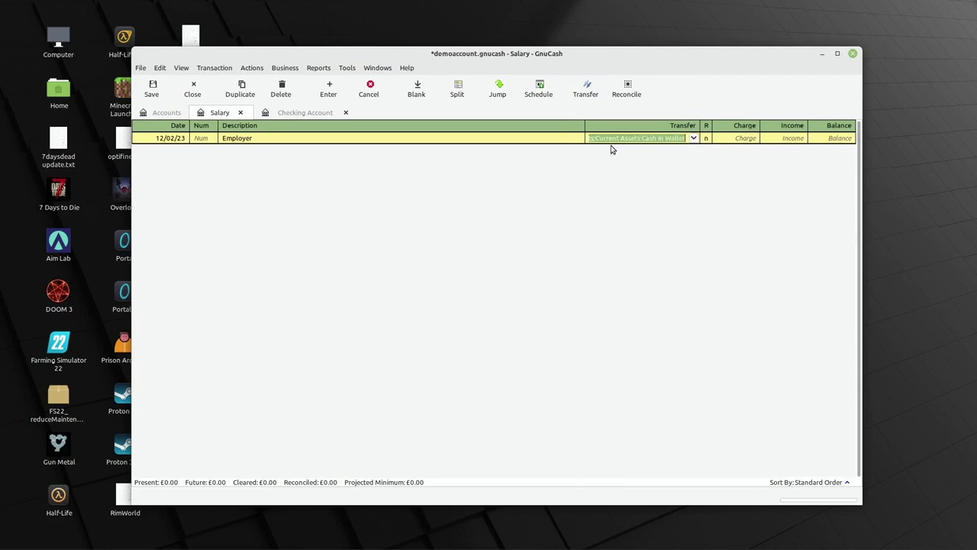
{"action": "type", "text": "Income:s"}
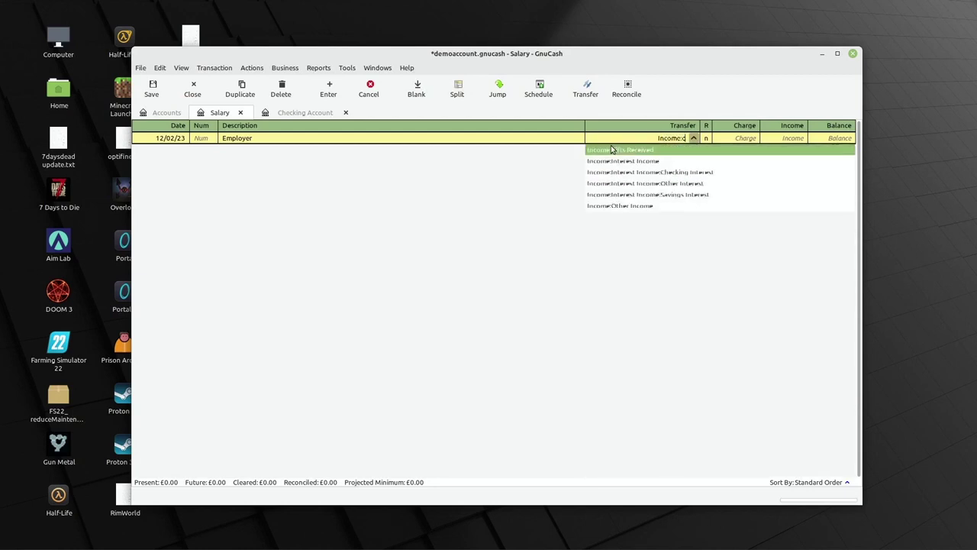
{"action": "type", "text": "a"}
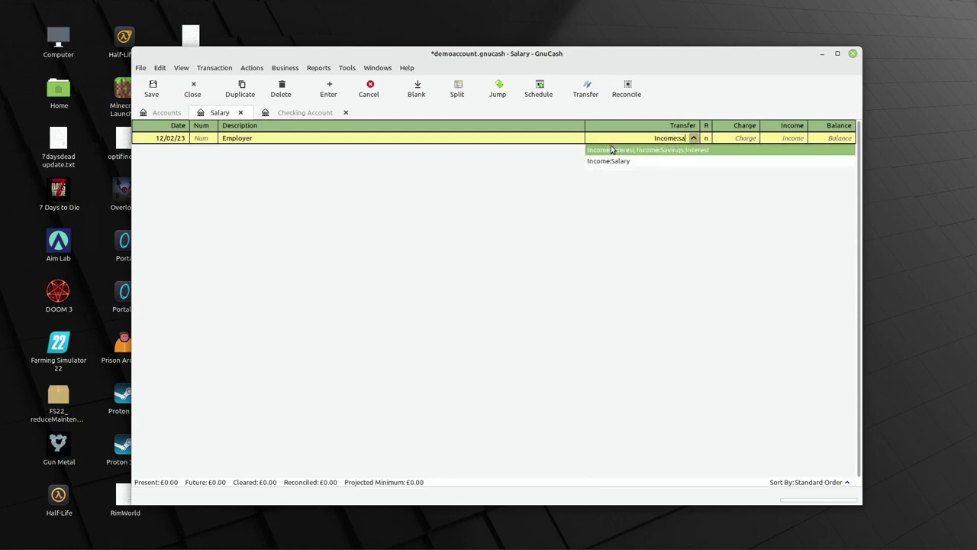
{"action": "key", "text": "Down"}
{"action": "key", "text": "Return"}
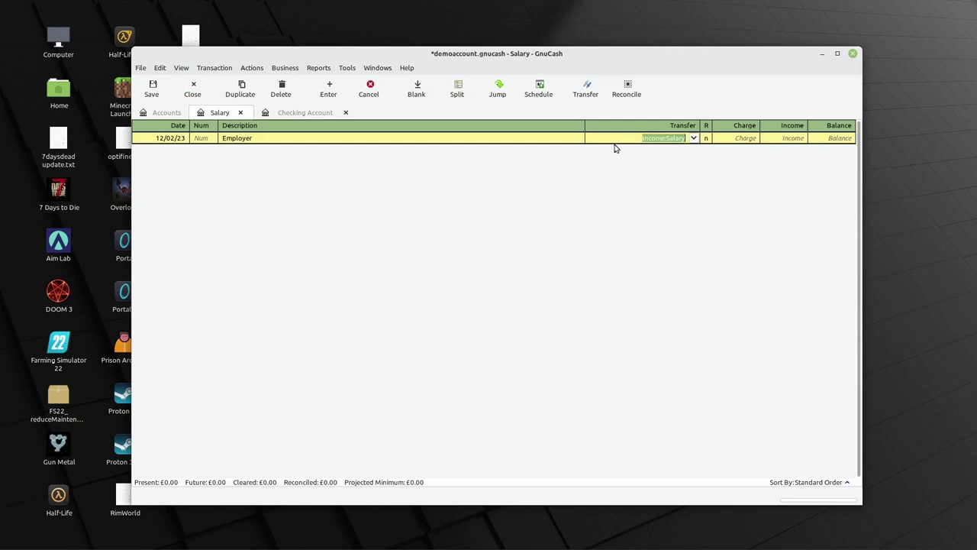
Step: Enter 1,000.00 as the income of the Employer transaction and record it
{"action": "left_click", "coordinate": [779, 137]}
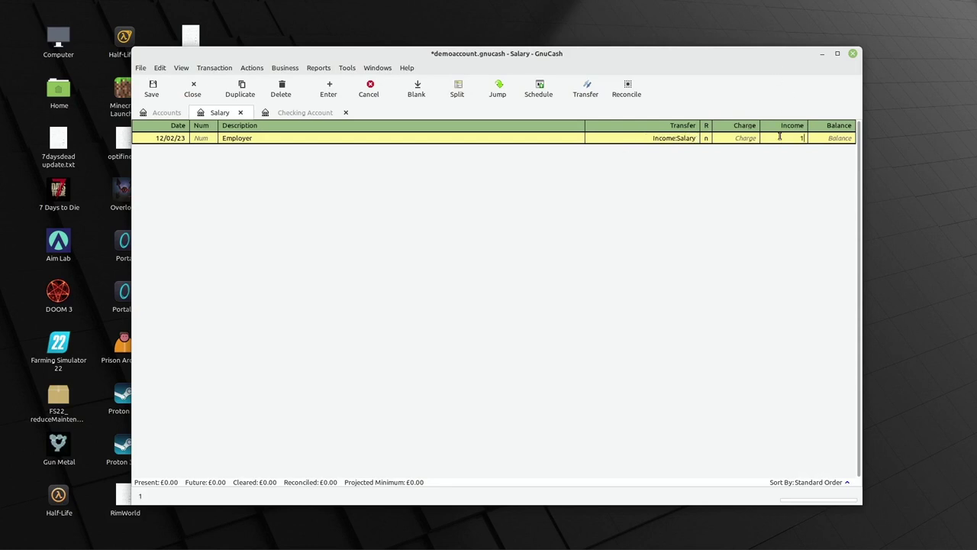
{"action": "left_click", "coordinate": [780, 138]}
{"action": "key", "text": "Return"}
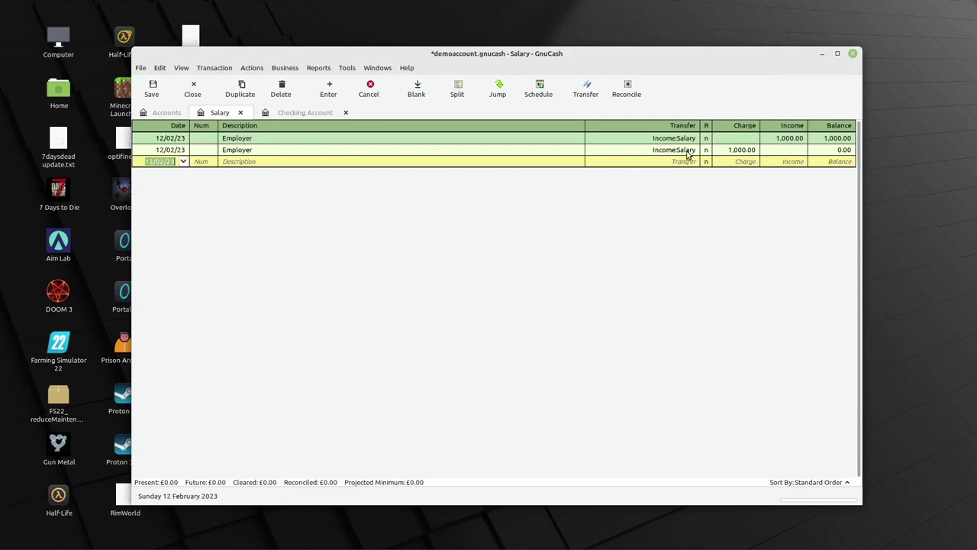
Step: Compare the Salary and Checking Account registers to check where the Employer transaction is posted
{"action": "left_click", "coordinate": [304, 116]}
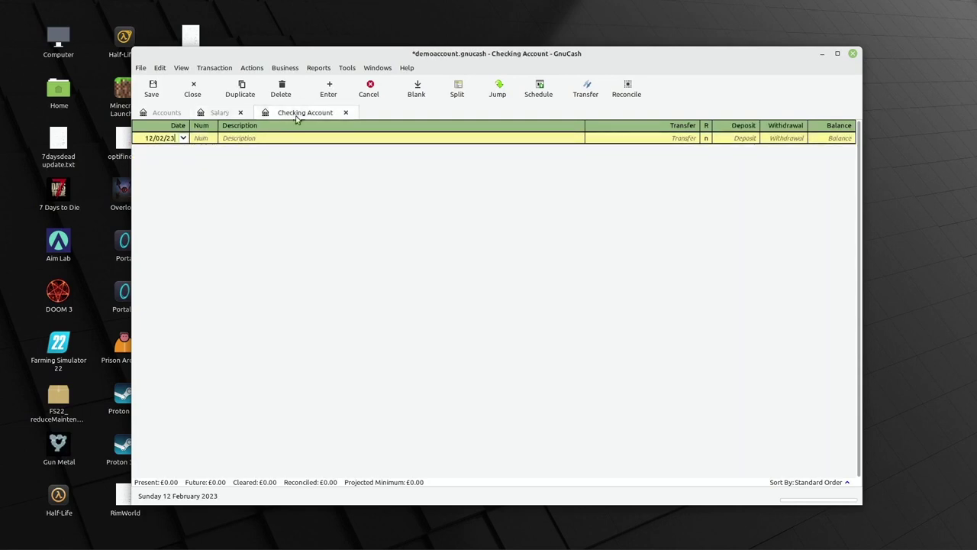
{"action": "left_click", "coordinate": [225, 114]}
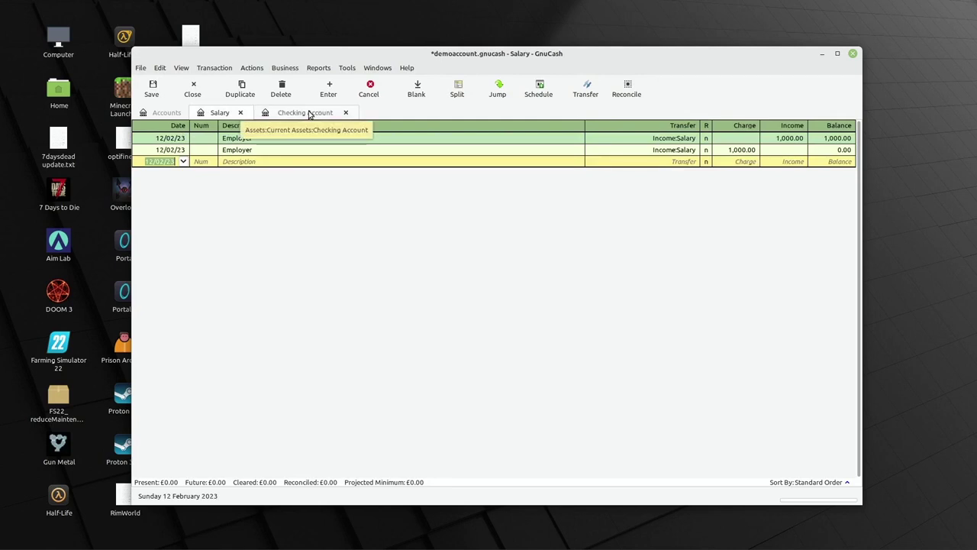
{"action": "left_click", "coordinate": [309, 115]}
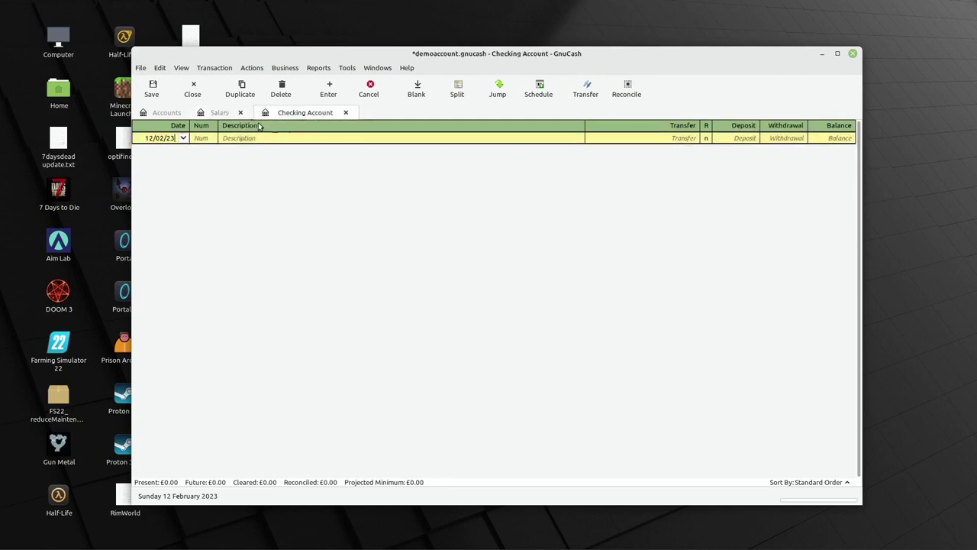
{"action": "left_click", "coordinate": [223, 113]}
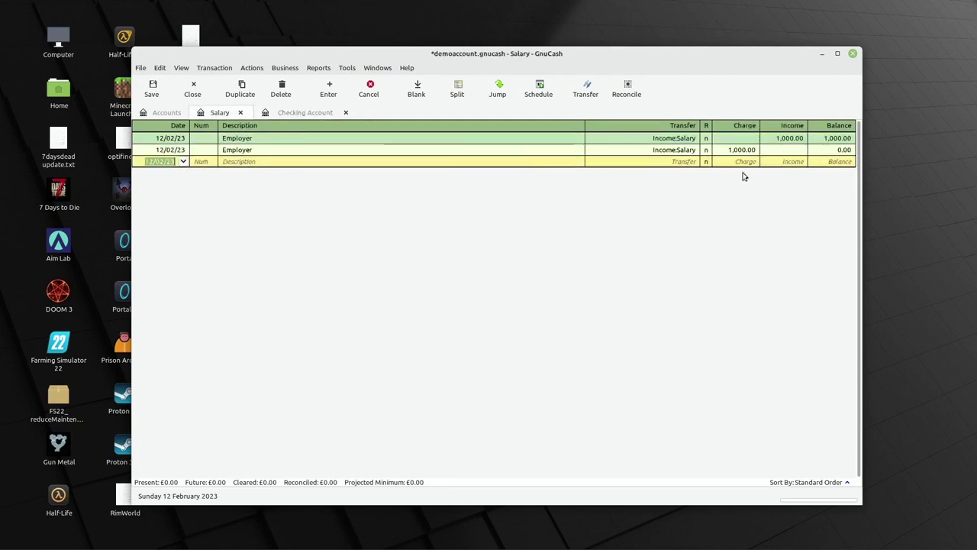
{"action": "left_click", "coordinate": [316, 112]}
{"action": "left_click", "coordinate": [229, 115]}
Step: Change the transfer account of the Employer charge line to Assets:Current Assets:Checking Account and record the change
{"action": "left_click", "coordinate": [670, 151]}
{"action": "left_click", "coordinate": [693, 150]}
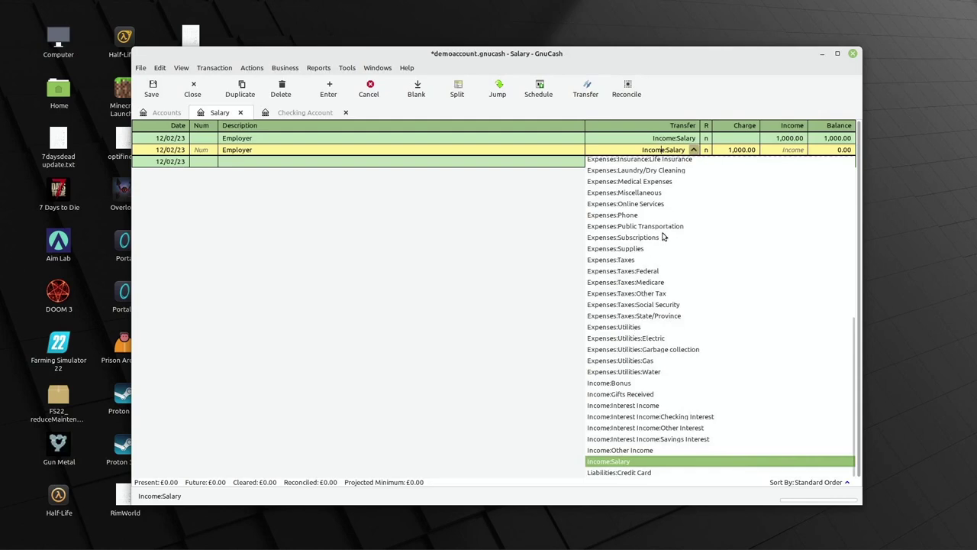
{"action": "scroll", "coordinate": [655, 295], "scroll_direction": "up", "scroll_amount": 8}
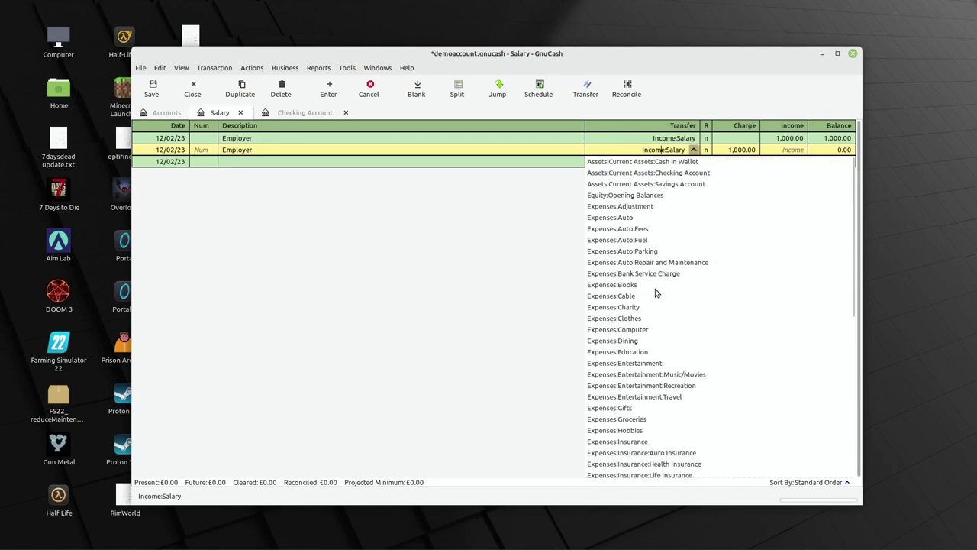
{"action": "scroll", "coordinate": [655, 293], "scroll_direction": "down", "scroll_amount": 3}
{"action": "scroll", "coordinate": [655, 293], "scroll_direction": "up", "scroll_amount": 3}
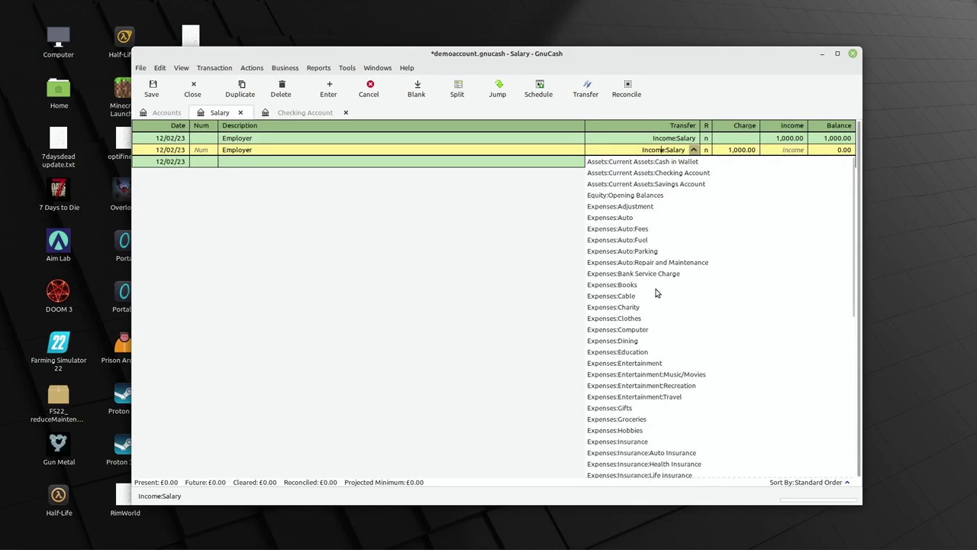
{"action": "left_click", "coordinate": [648, 182]}
{"action": "left_click", "coordinate": [694, 150]}
{"action": "left_click", "coordinate": [668, 174]}
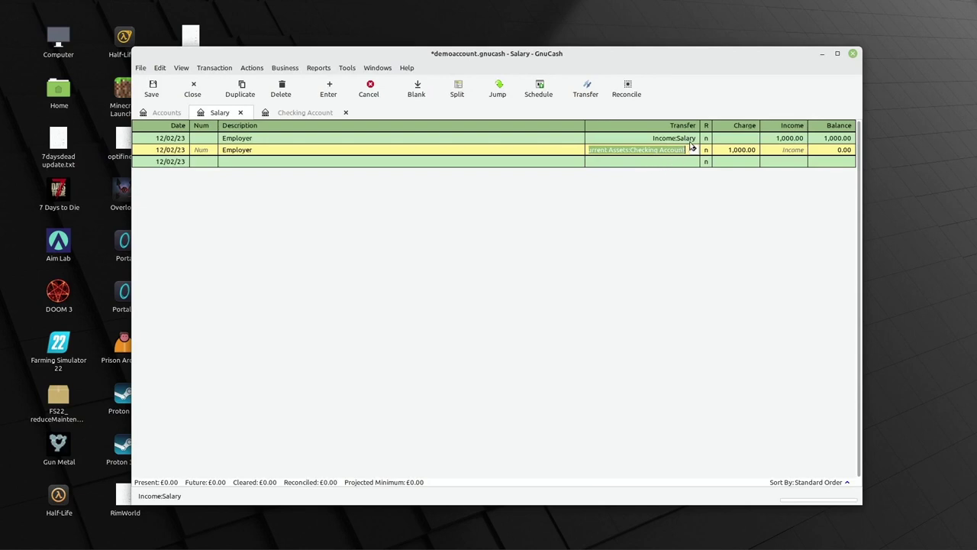
{"action": "key", "text": "Return"}
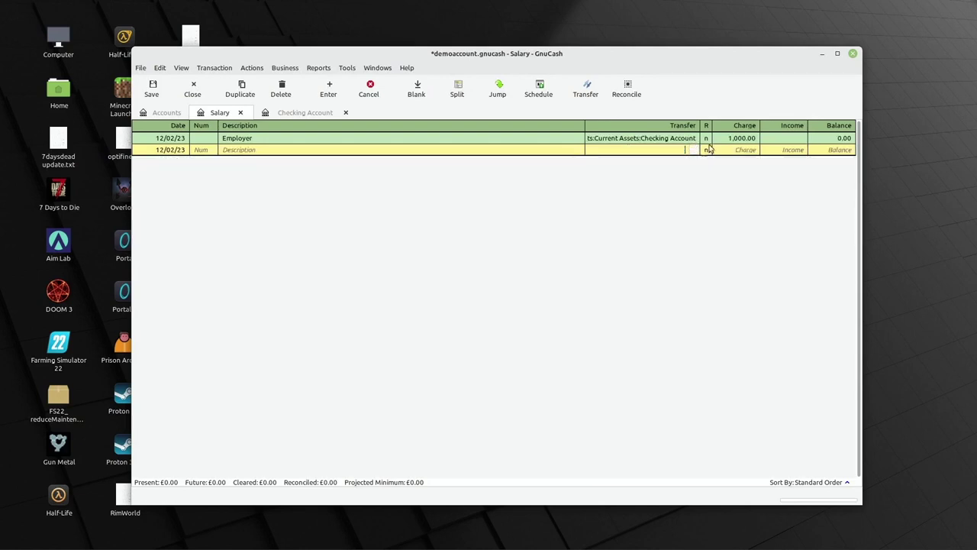
Step: Clear the charge of the Employer transaction, enter 1000 as income instead, and record it
{"action": "left_click", "coordinate": [729, 139]}
{"action": "left_click_drag", "start_coordinate": [723, 138], "coordinate": [759, 138]}
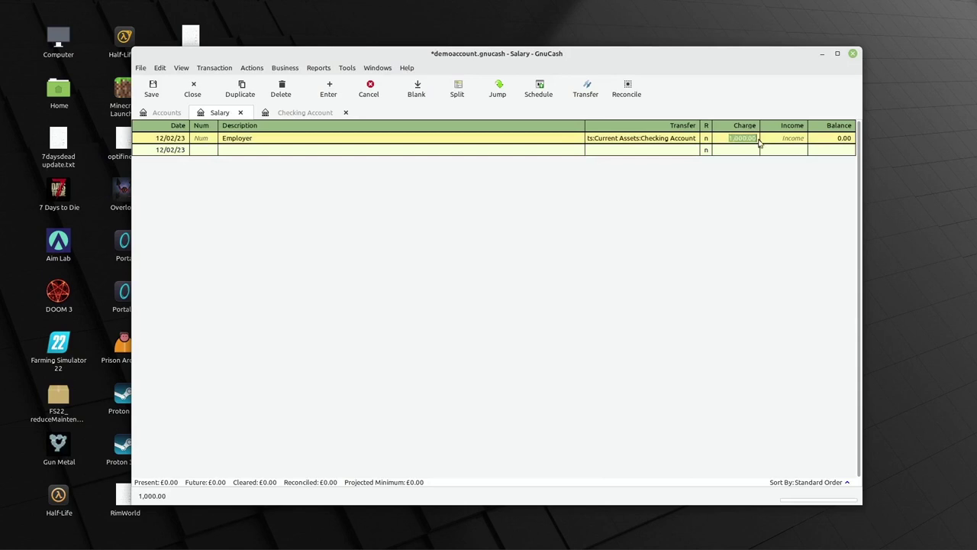
{"action": "key", "text": "BackSpace"}
{"action": "key", "text": "Tab"}
{"action": "type", "text": "1000"}
{"action": "key", "text": "Return"}
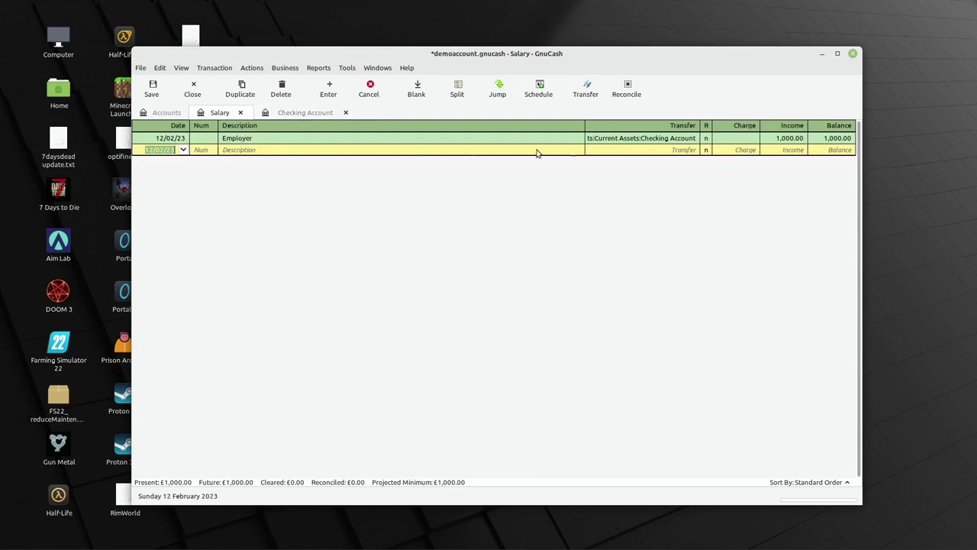
Step: Examine the Employer transaction's income in the Salary register and its matching deposit in the Checking Account register
{"action": "left_click", "coordinate": [778, 139]}
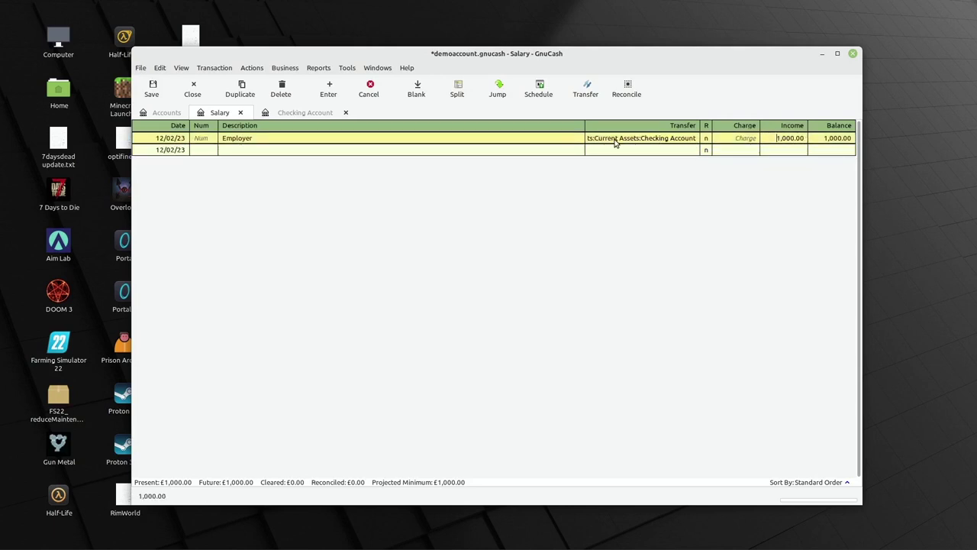
{"action": "left_click", "coordinate": [302, 113]}
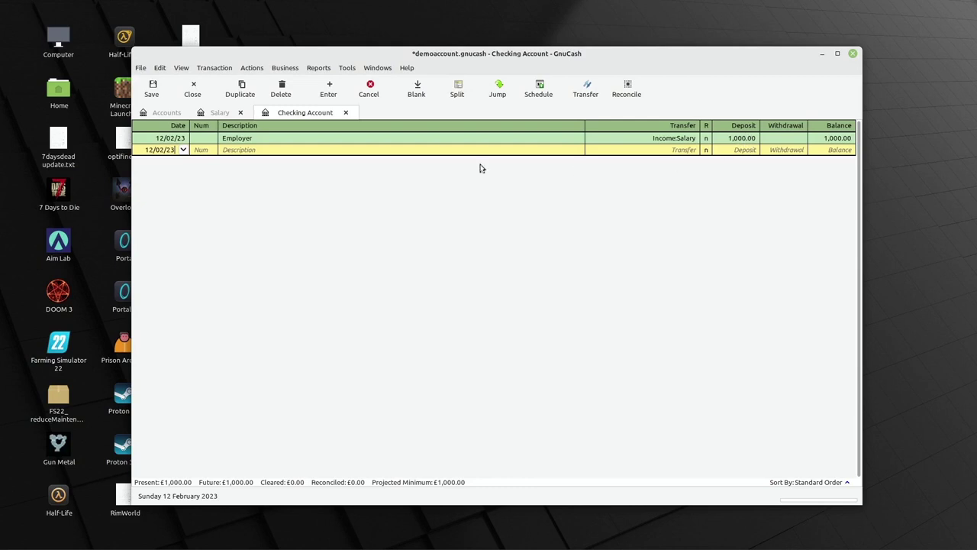
{"action": "left_click", "coordinate": [220, 112]}
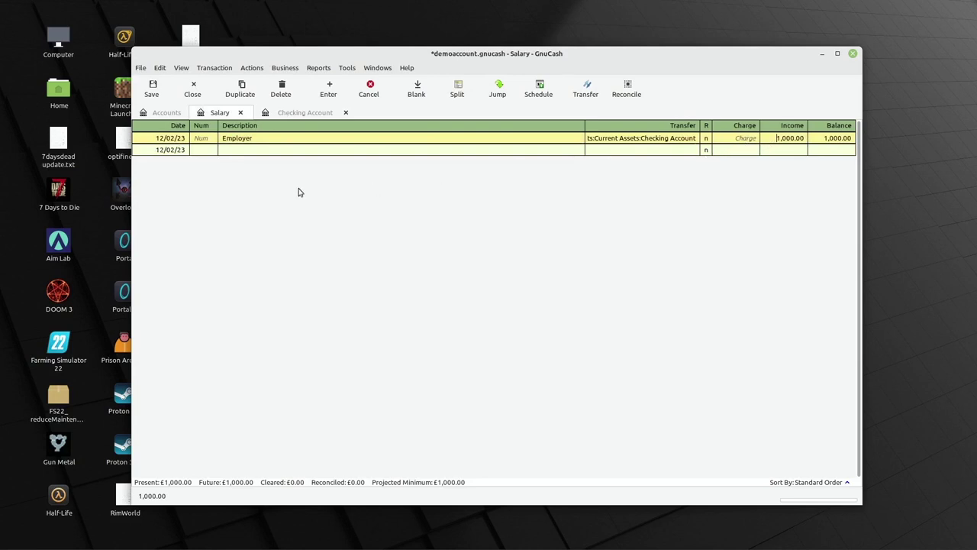
{"action": "left_click", "coordinate": [299, 112]}
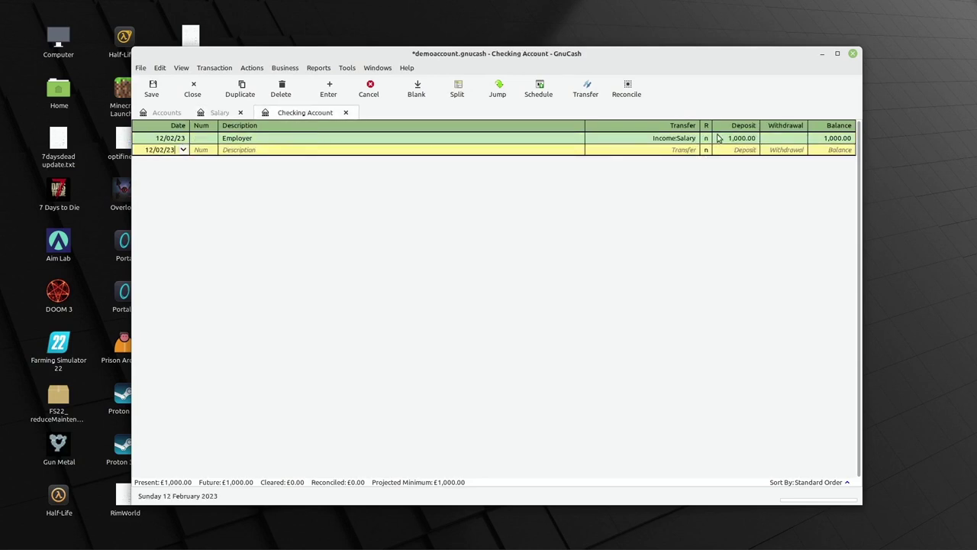
{"action": "left_click_drag", "start_coordinate": [724, 138], "coordinate": [757, 138]}
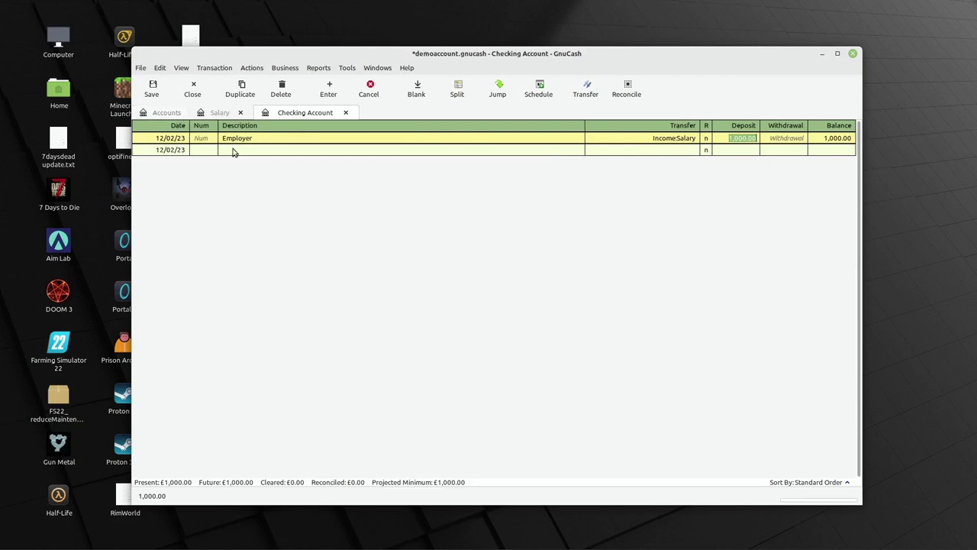
Step: Start a new Checking Account transaction with the description Amazon and the transfer account Expenses:Groceries
{"action": "left_click", "coordinate": [234, 149]}
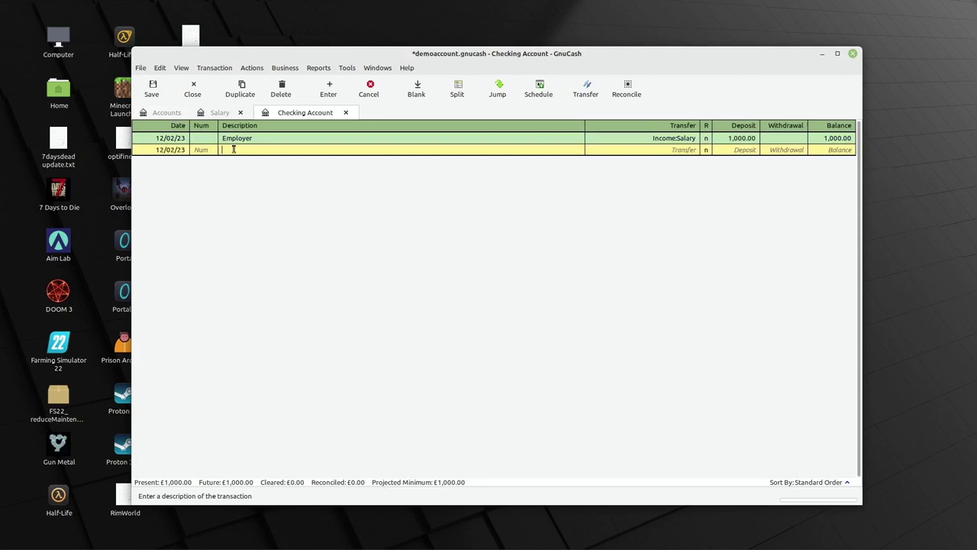
{"action": "type", "text": "Amazon"}
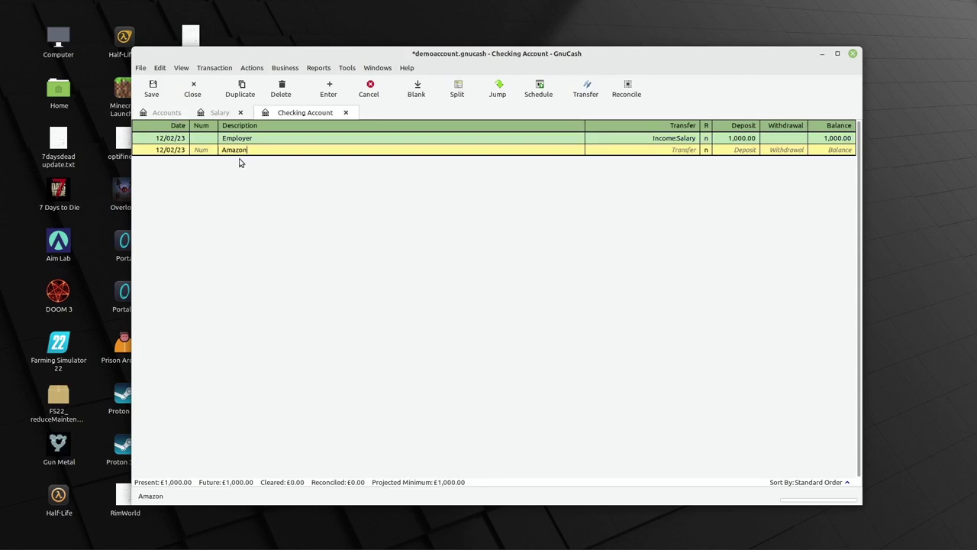
{"action": "key", "text": "Tab"}
{"action": "type", "text": "E"}
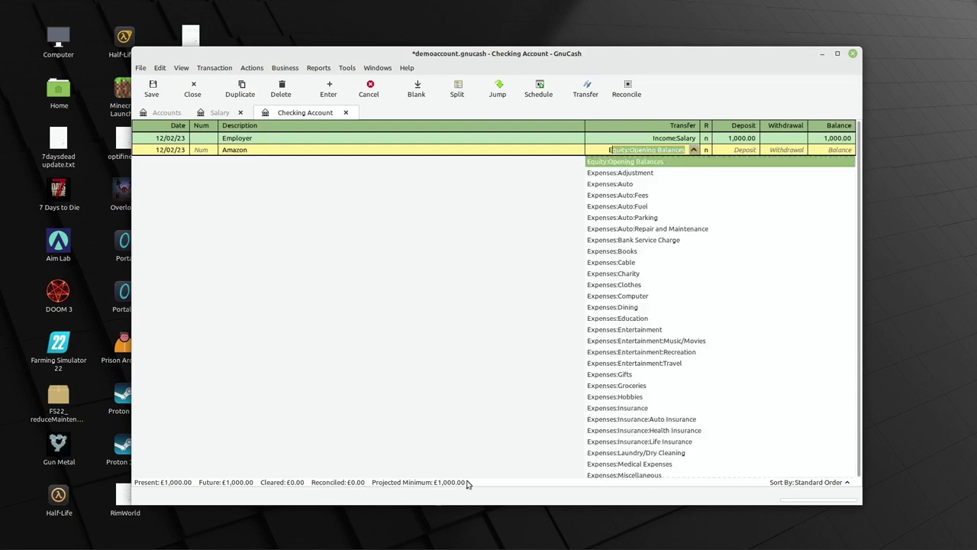
{"action": "scroll", "coordinate": [622, 371], "scroll_direction": "down", "scroll_amount": 2}
{"action": "scroll", "coordinate": [637, 330], "scroll_direction": "down", "scroll_amount": 5}
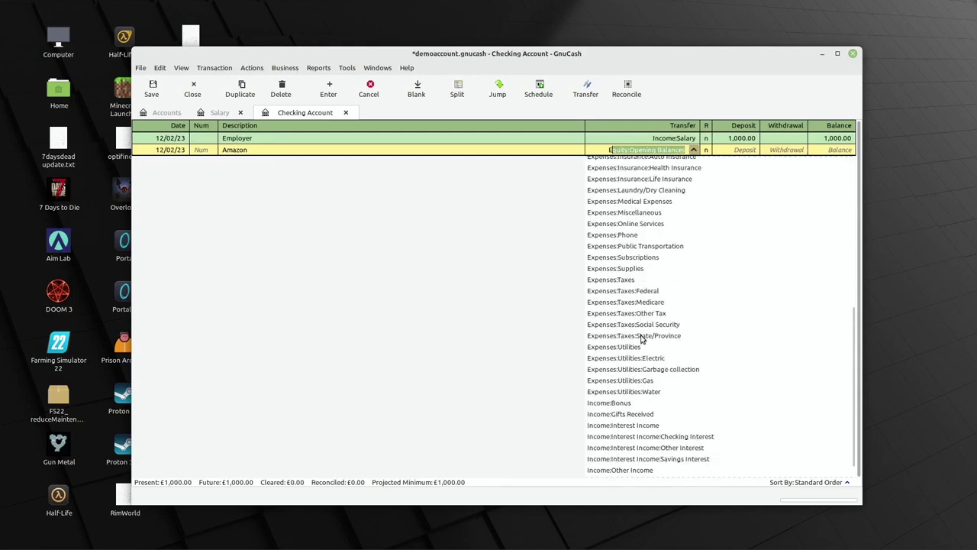
{"action": "scroll", "coordinate": [643, 338], "scroll_direction": "up", "scroll_amount": 4}
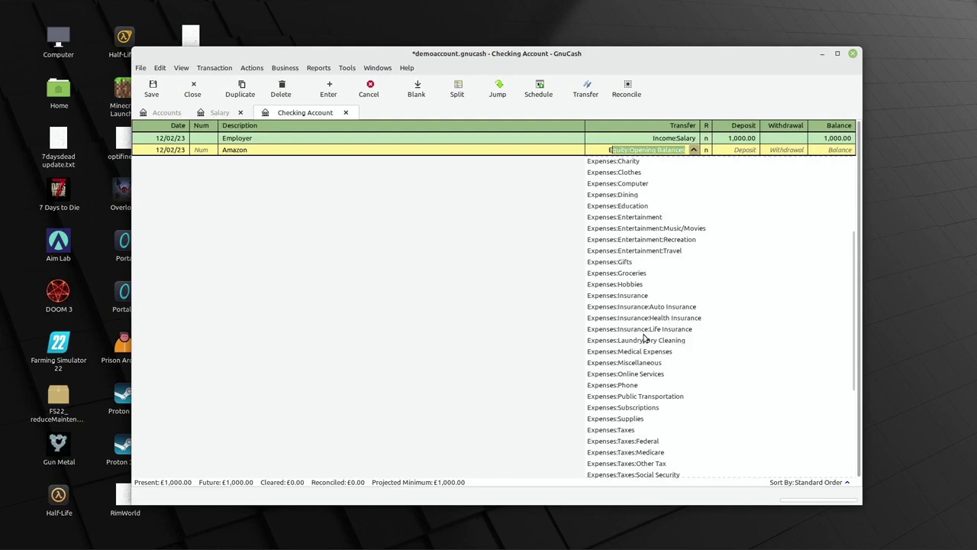
{"action": "left_click", "coordinate": [635, 275]}
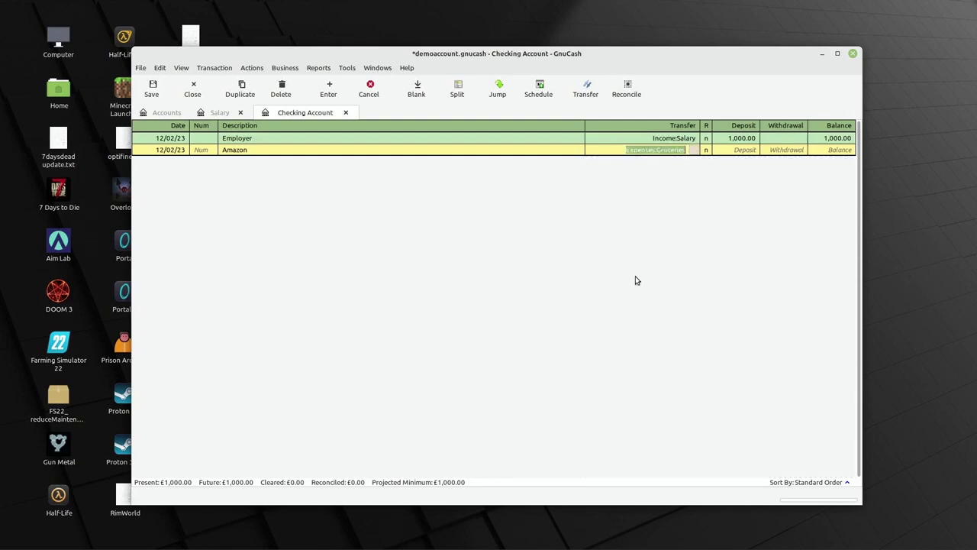
Step: Enter a withdrawal of 450 for the Amazon groceries transaction and record it
{"action": "left_click", "coordinate": [774, 151]}
{"action": "type", "text": "450"}
{"action": "key", "text": "Return"}
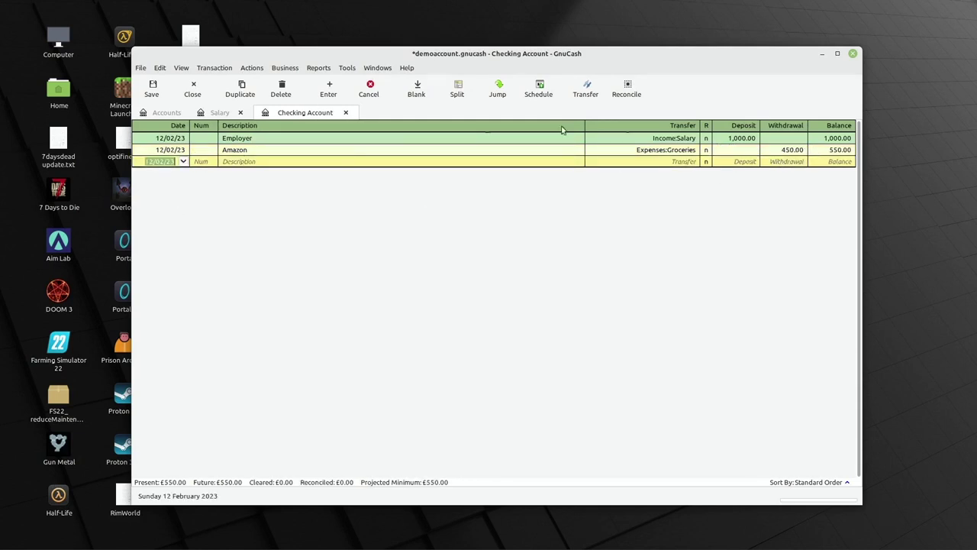
{"action": "left_click", "coordinate": [779, 150]}
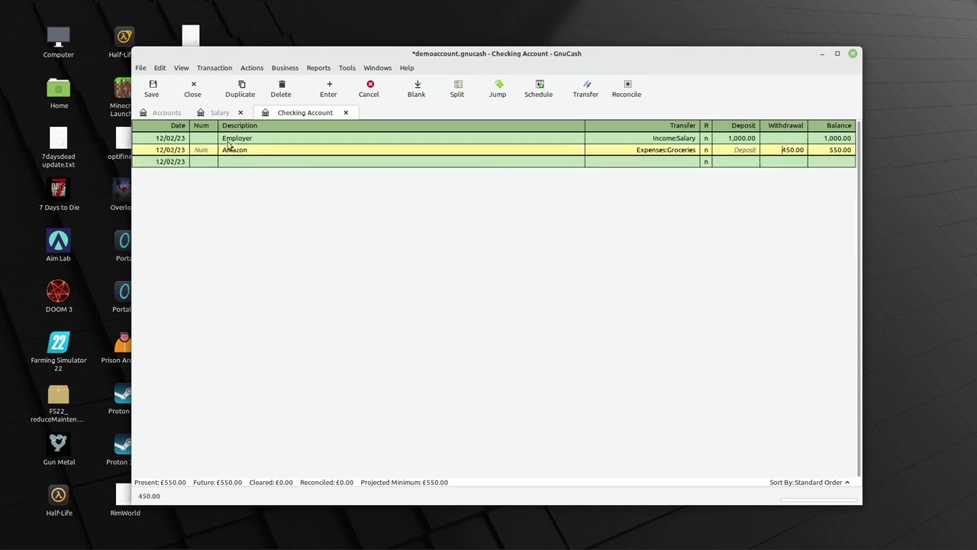
Step: Examine the Amazon transaction in the Groceries register and compare it with the Salary and Checking Account registers and the account tree
{"action": "left_click", "coordinate": [165, 112]}
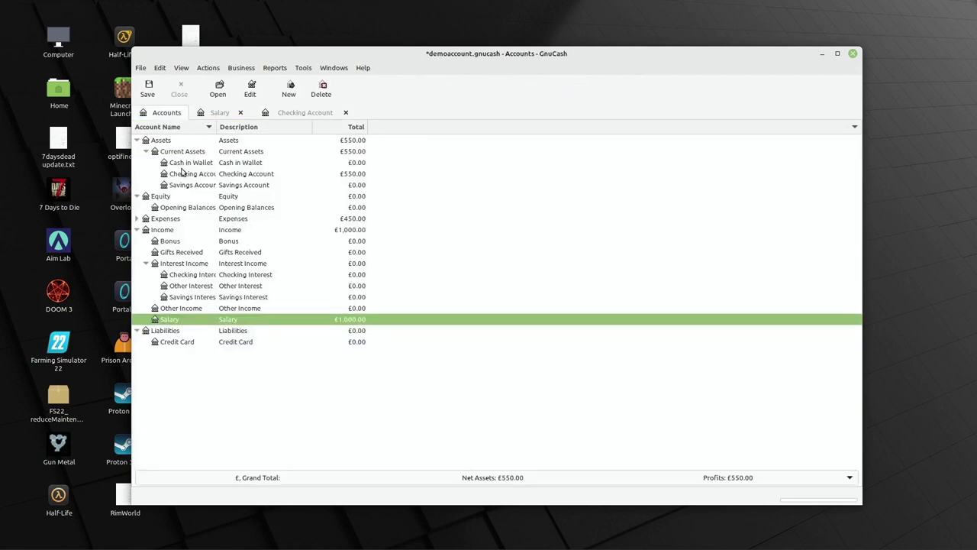
{"action": "left_click", "coordinate": [218, 220]}
{"action": "left_click", "coordinate": [138, 218]}
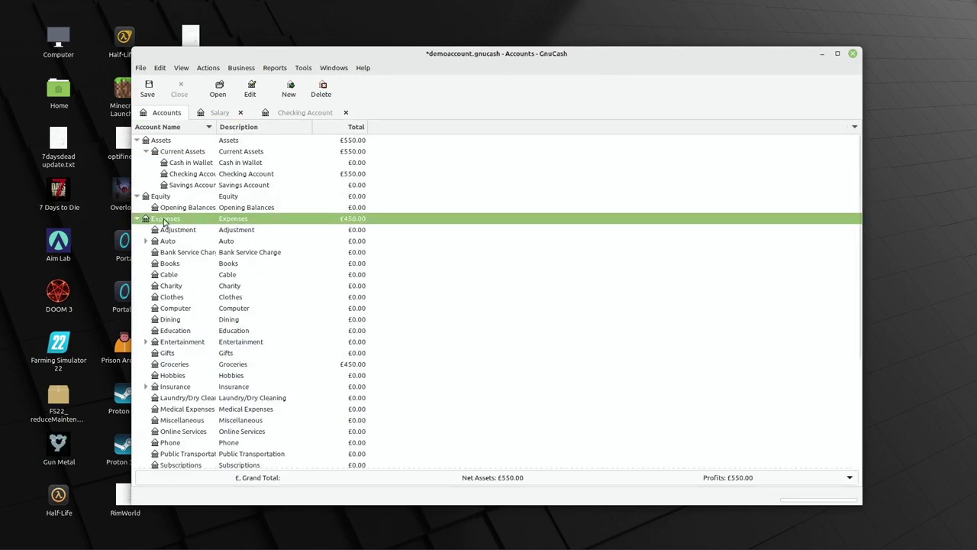
{"action": "left_click", "coordinate": [185, 366]}
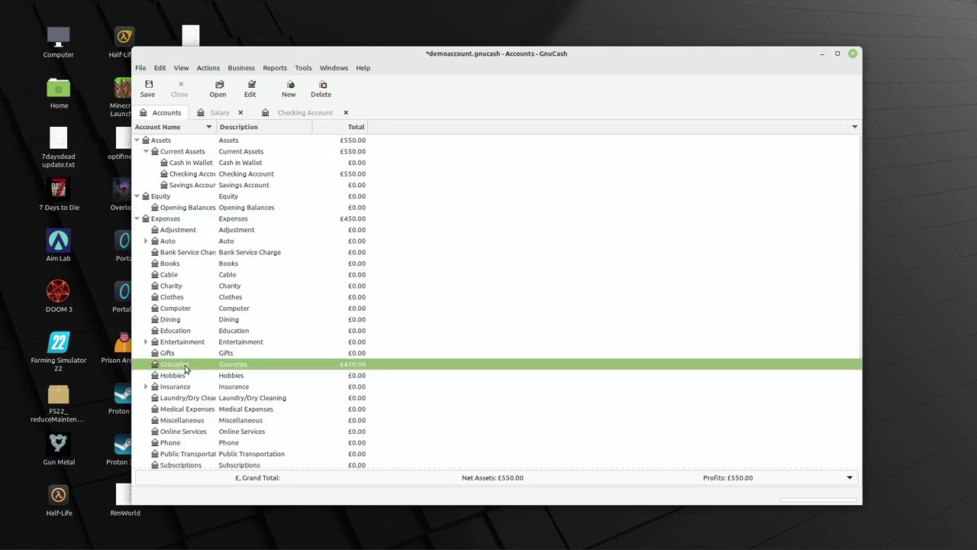
{"action": "double_click", "coordinate": [185, 369]}
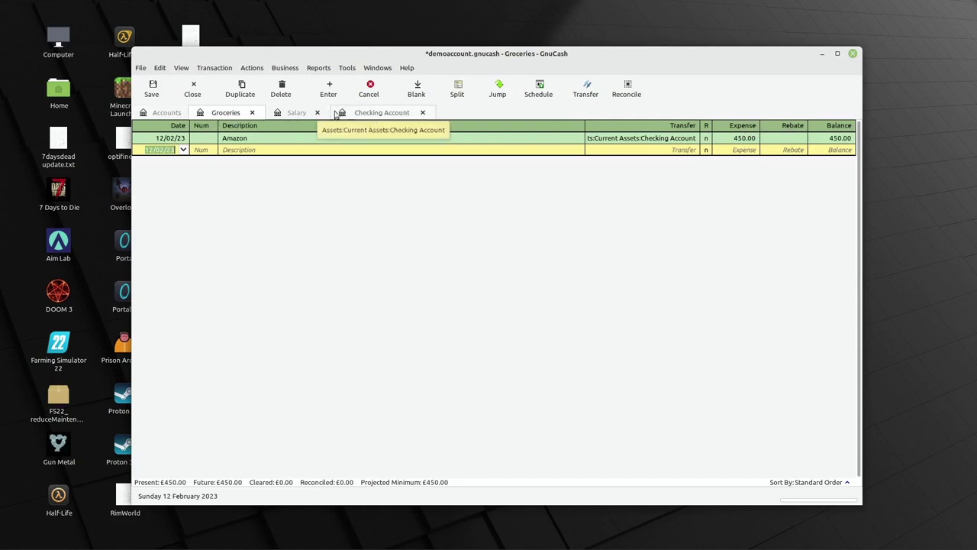
{"action": "left_click", "coordinate": [294, 113]}
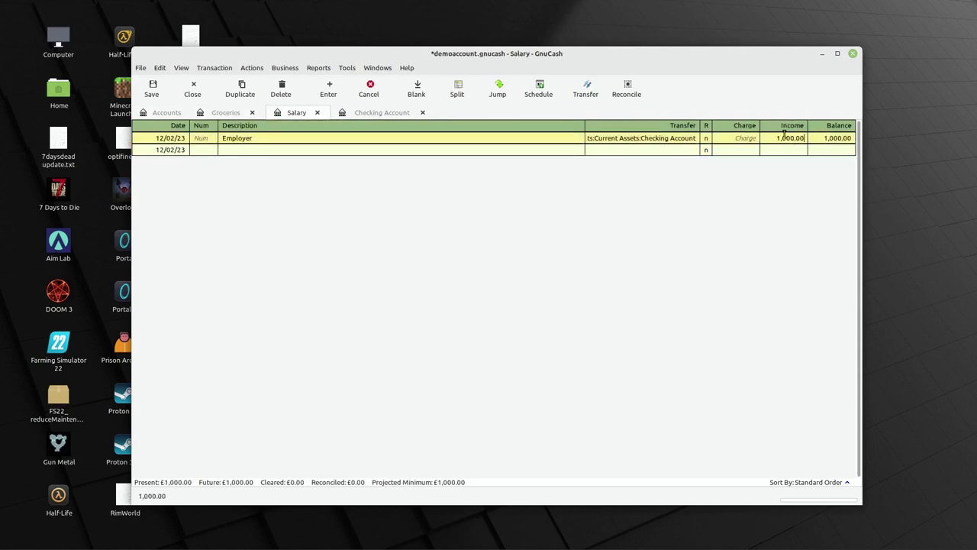
{"action": "left_click", "coordinate": [374, 112]}
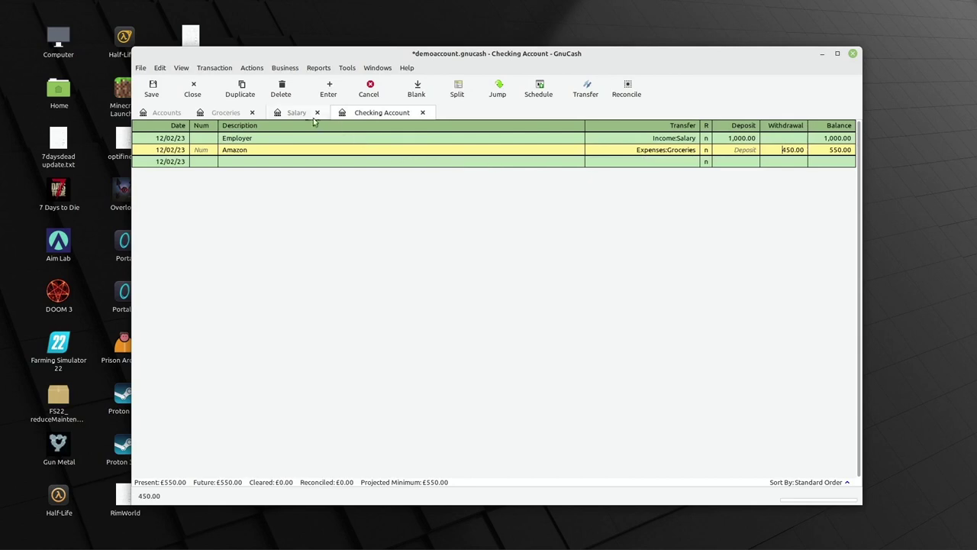
{"action": "left_click", "coordinate": [229, 113]}
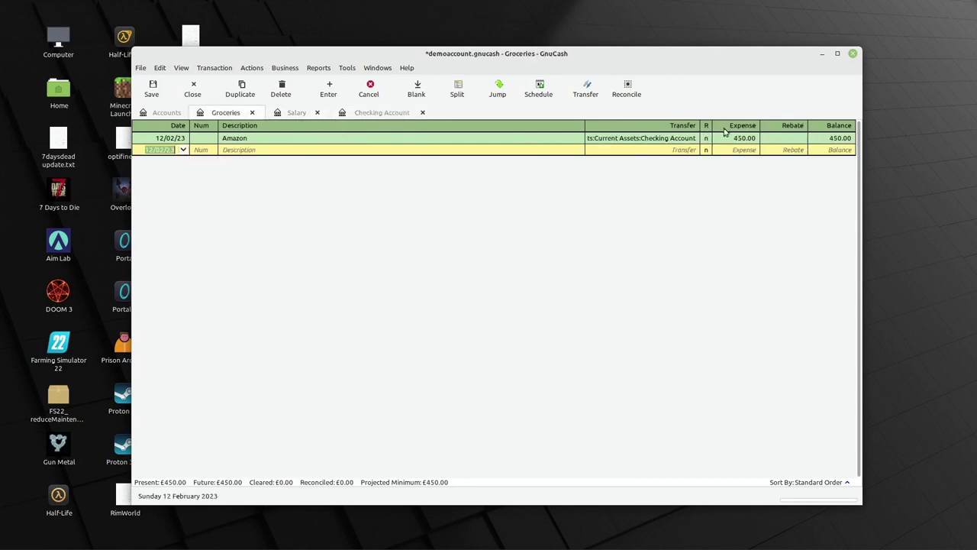
{"action": "left_click", "coordinate": [397, 115]}
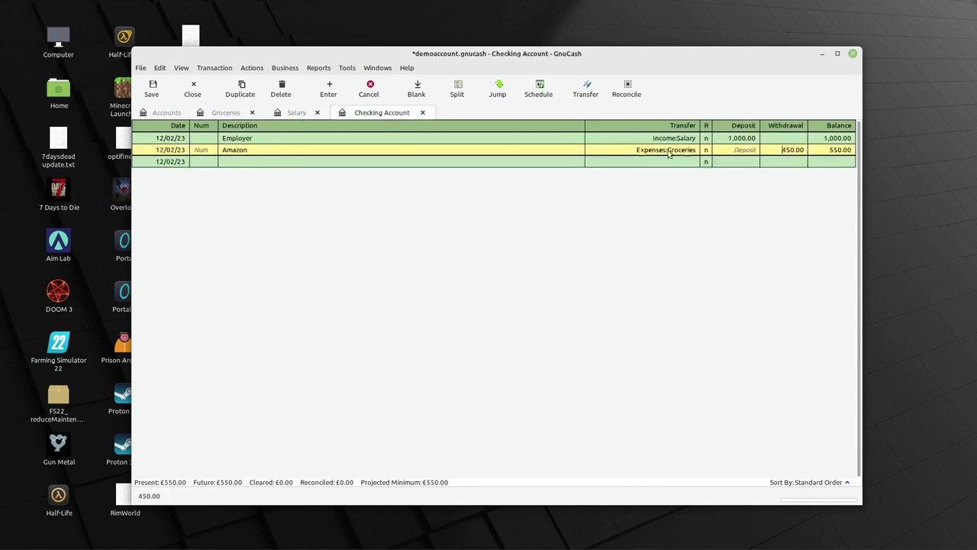
{"action": "left_click_drag", "start_coordinate": [778, 151], "coordinate": [797, 149]}
Step: Save the demo book, and open TestAccounts.gnucash from the DemoAccount folder
{"action": "left_click", "coordinate": [150, 90]}
{"action": "left_click", "coordinate": [141, 68]}
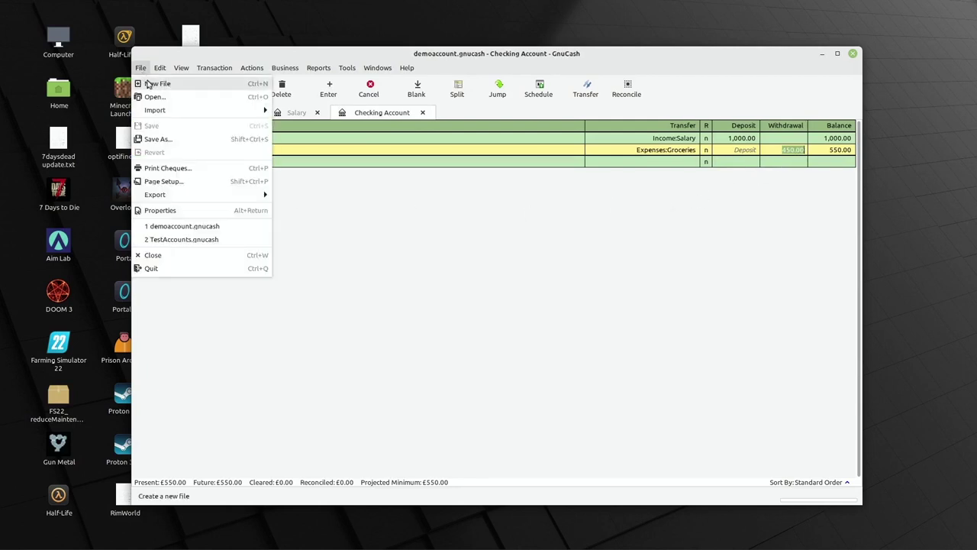
{"action": "left_click", "coordinate": [154, 97]}
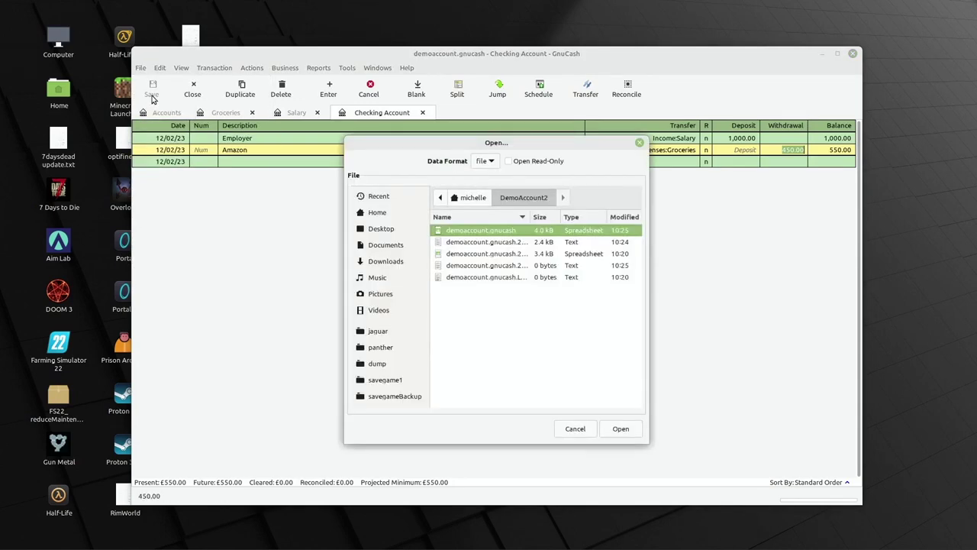
{"action": "left_click", "coordinate": [467, 198]}
{"action": "double_click", "coordinate": [478, 263]}
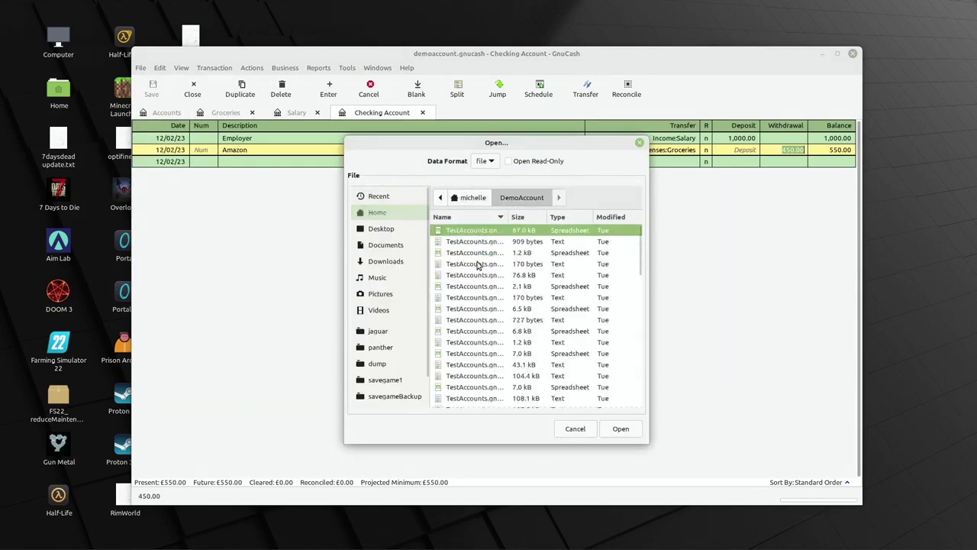
{"action": "double_click", "coordinate": [478, 230]}
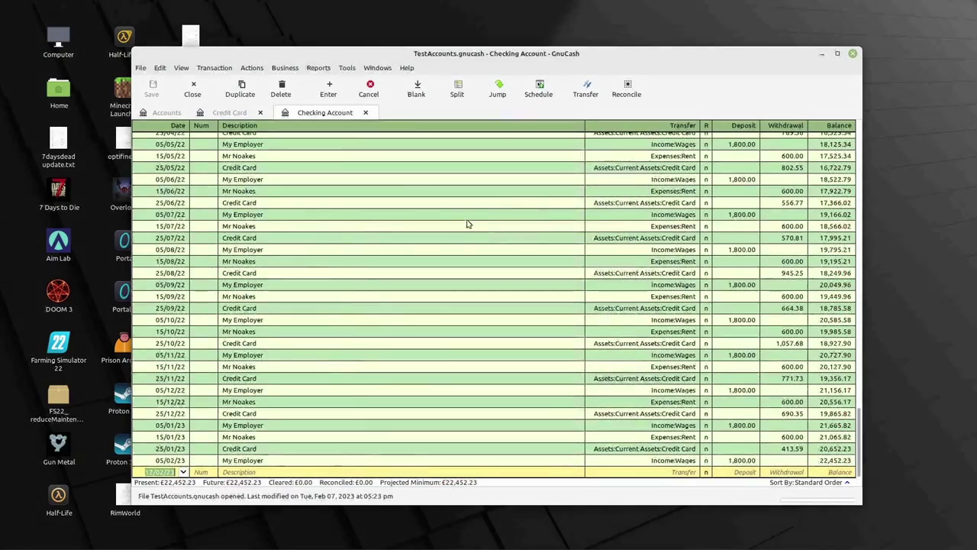
Step: Examine the Checking Account transactions back to the earliest entries and review the account tree's totals
{"action": "scroll", "coordinate": [469, 221], "scroll_direction": "up", "scroll_amount": 10}
{"action": "scroll", "coordinate": [472, 219], "scroll_direction": "up", "scroll_amount": 20}
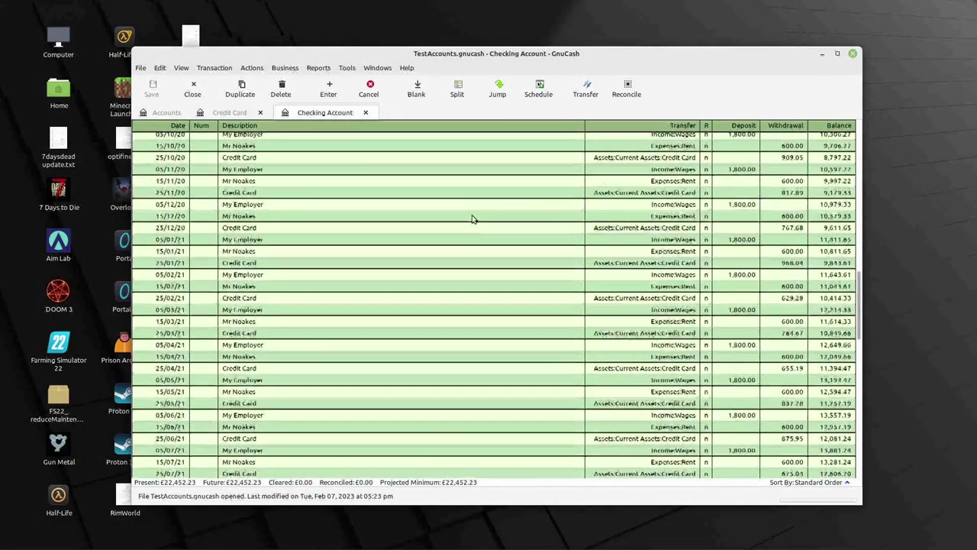
{"action": "scroll", "coordinate": [476, 203], "scroll_direction": "up", "scroll_amount": 3}
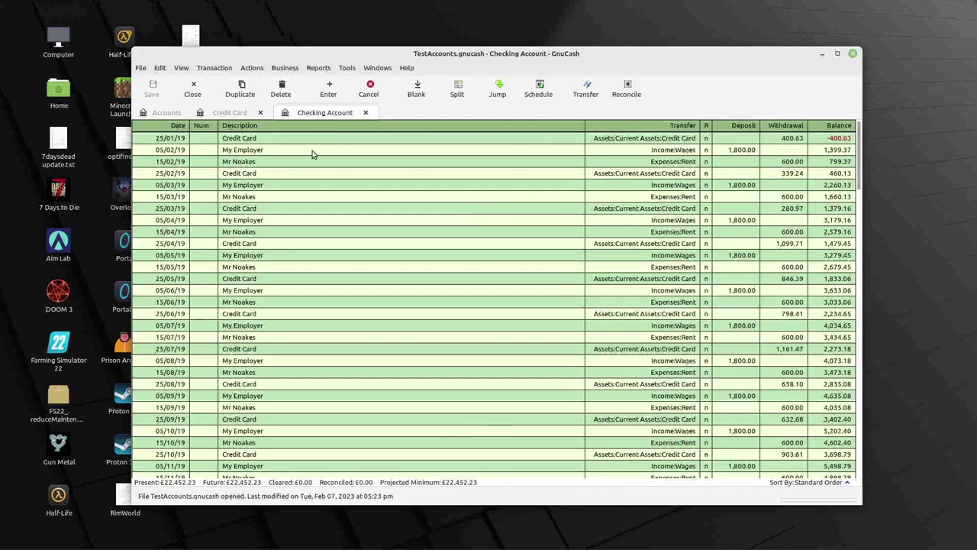
{"action": "left_click", "coordinate": [166, 113]}
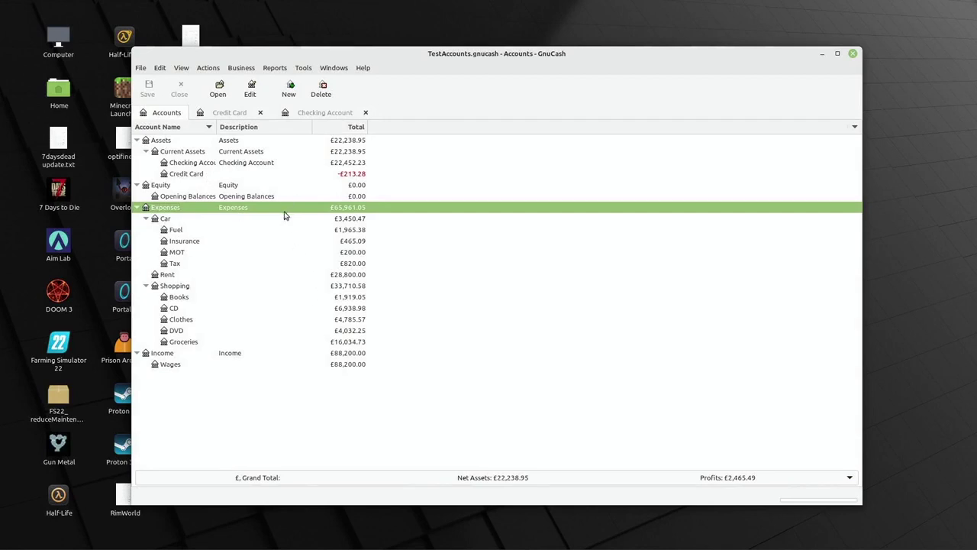
{"action": "left_click", "coordinate": [191, 175]}
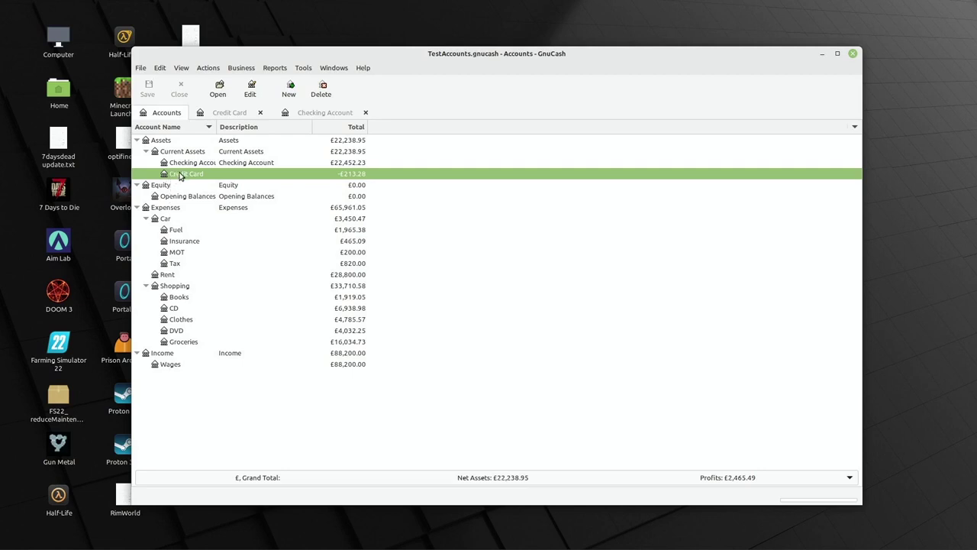
{"action": "left_click", "coordinate": [313, 115]}
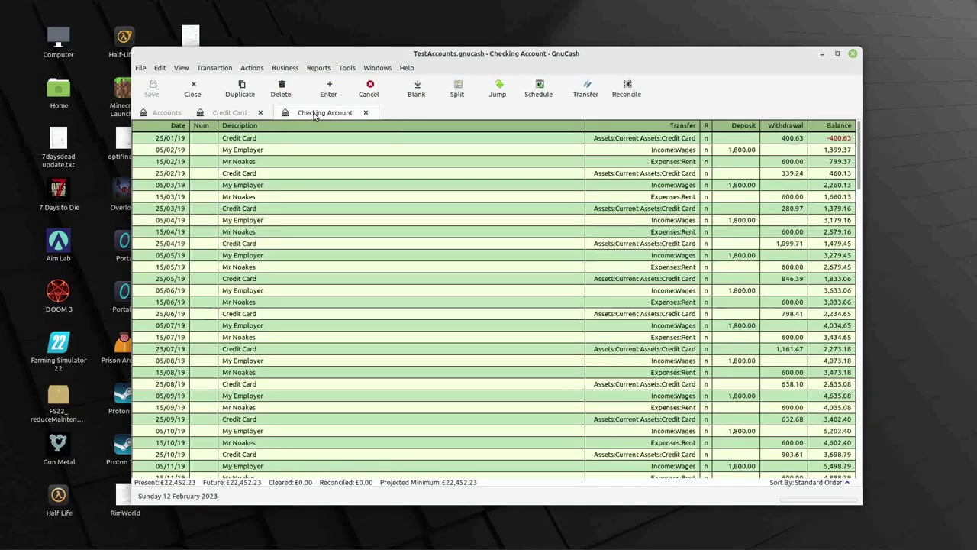
Step: Open the Credit Card register and examine its purchases and repayments from the earliest to the latest entries
{"action": "left_click", "coordinate": [162, 116]}
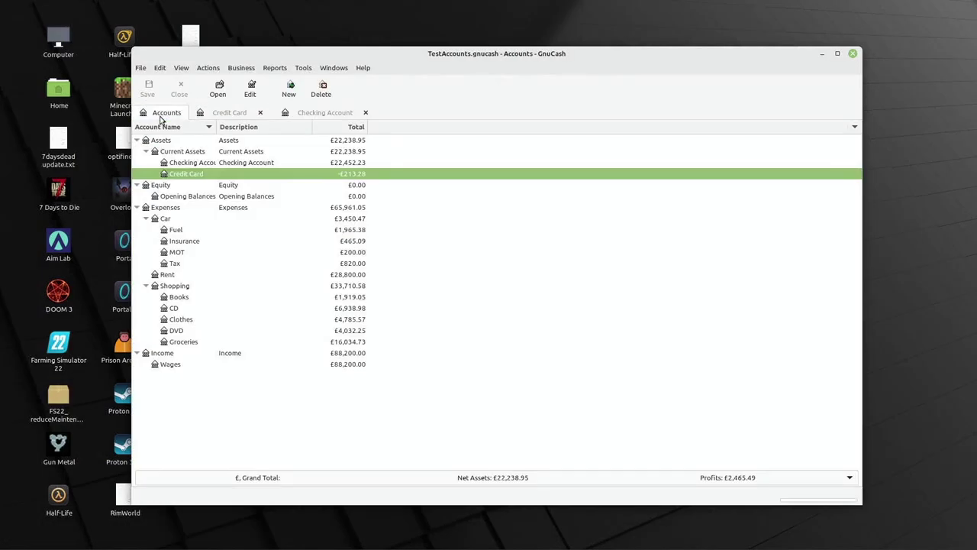
{"action": "double_click", "coordinate": [191, 175]}
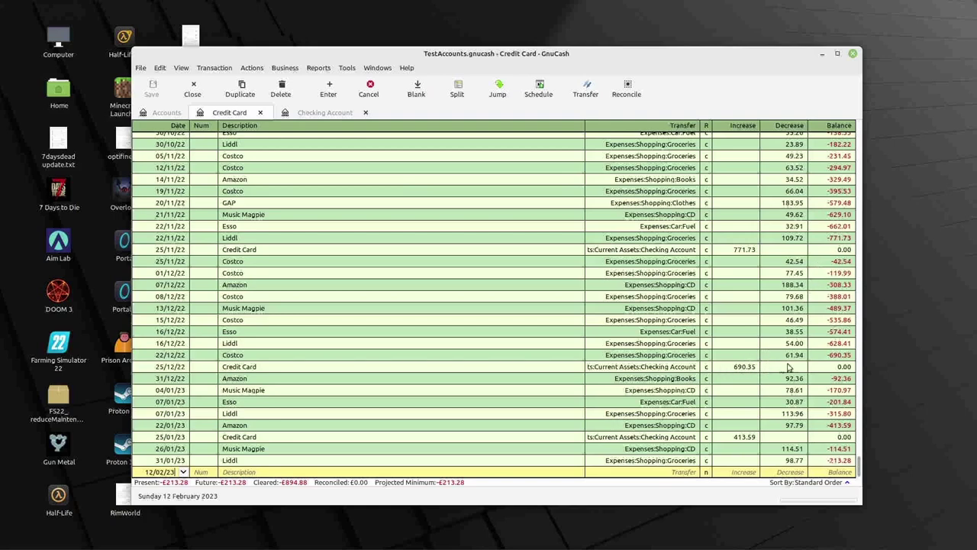
{"action": "scroll", "coordinate": [759, 372], "scroll_direction": "up", "scroll_amount": 6}
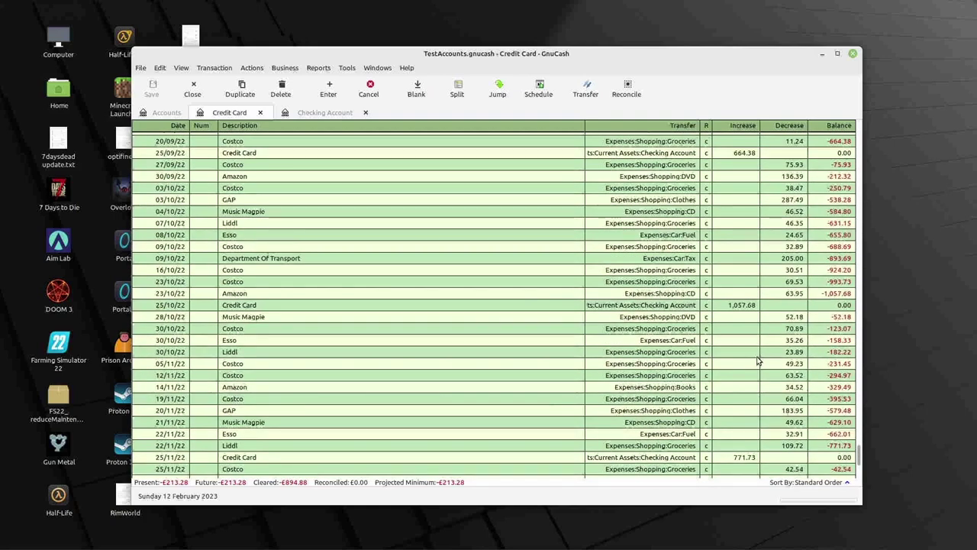
{"action": "left_click_drag", "start_coordinate": [858, 453], "coordinate": [858, 131]}
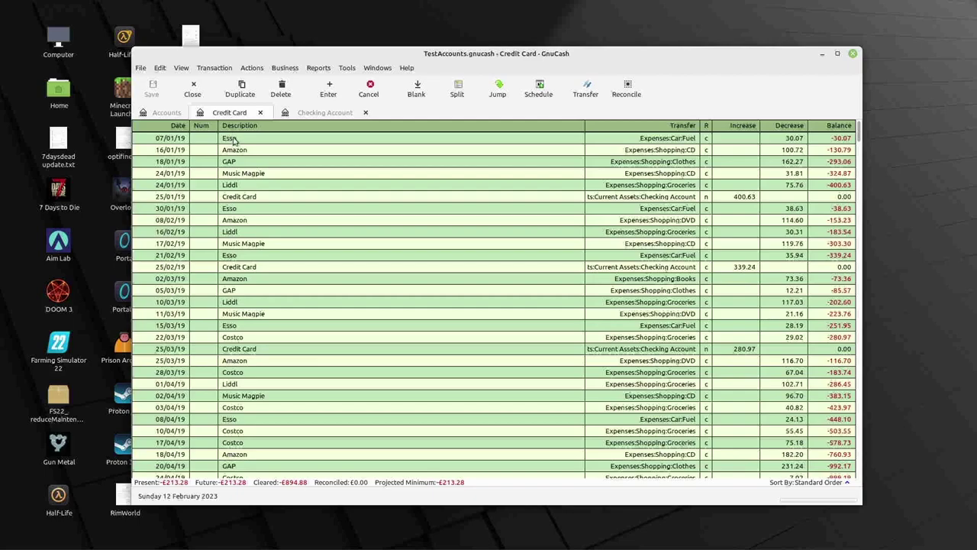
{"action": "scroll", "coordinate": [243, 176], "scroll_direction": "down", "scroll_amount": 15}
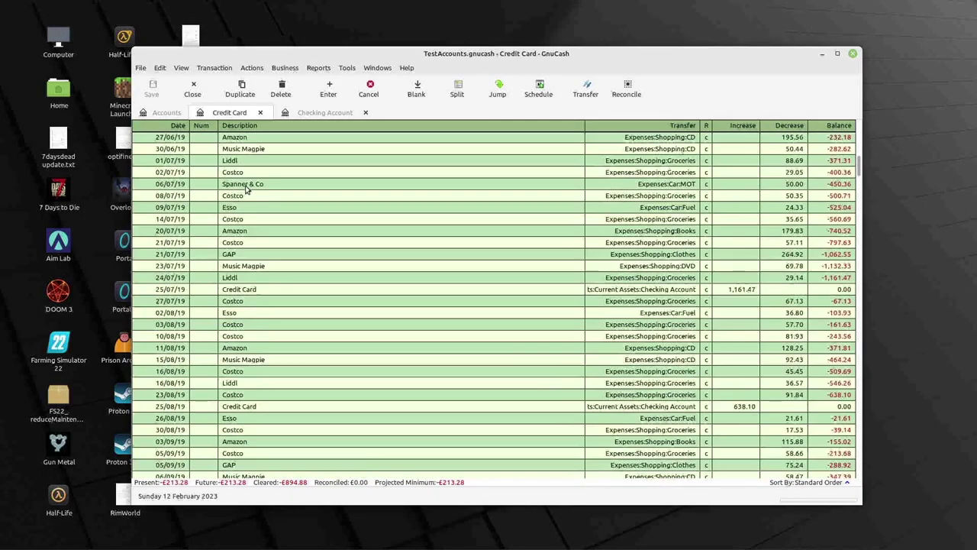
{"action": "scroll", "coordinate": [246, 190], "scroll_direction": "down", "scroll_amount": 15}
{"action": "left_click_drag", "start_coordinate": [859, 196], "coordinate": [859, 466]}
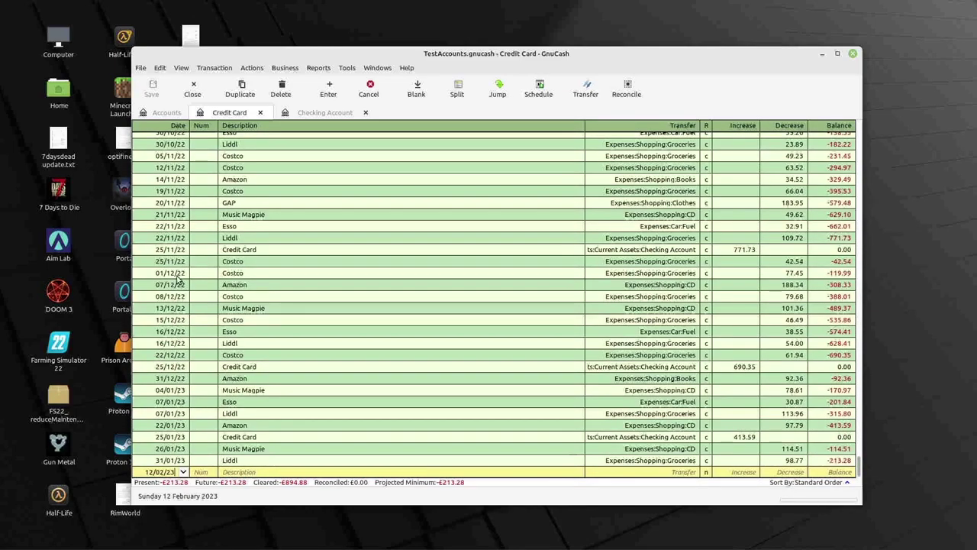
Step: Record a new Credit Card transaction for Esso with the transfer account Expenses:Car:Fuel and a decrease of 54.26
{"action": "left_click", "coordinate": [233, 472]}
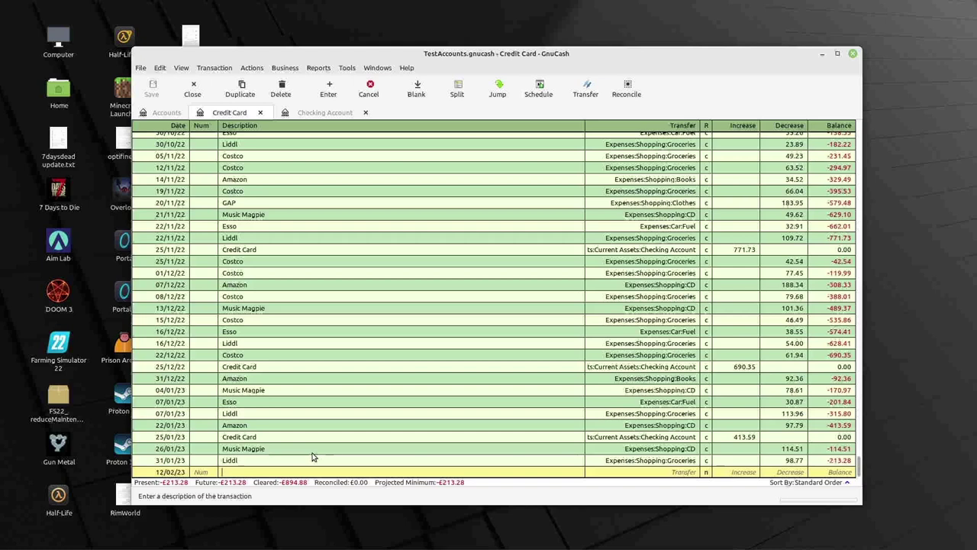
{"action": "type", "text": "Esso"}
{"action": "key", "text": "Tab"}
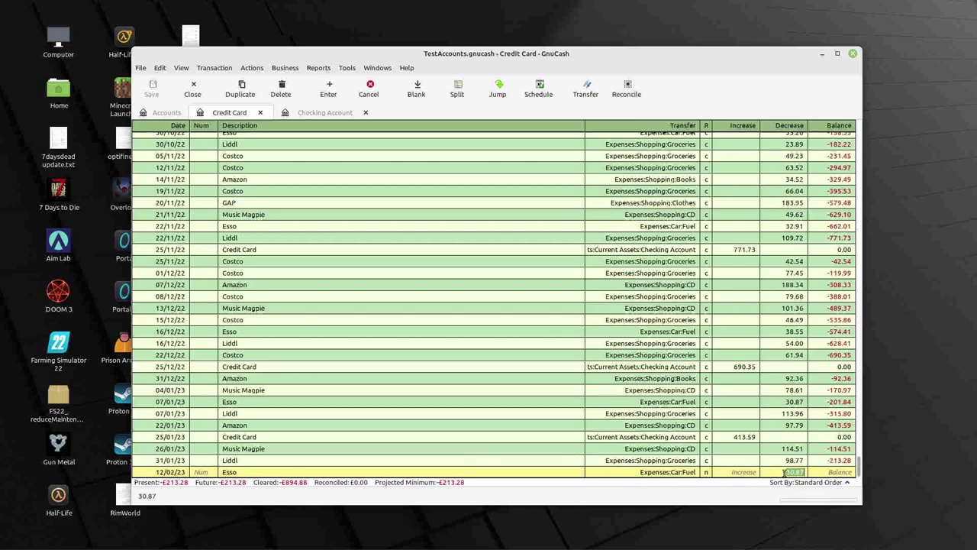
{"action": "type", "text": "54.26"}
{"action": "key", "text": "Return"}
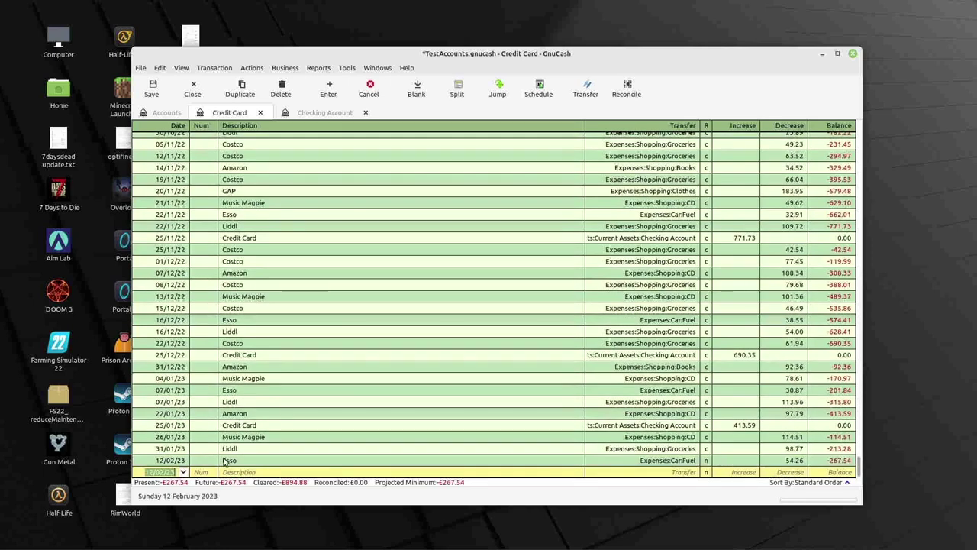
Step: Examine the new Esso transaction's transfer account and amount, and its matching entry in the Fuel expense register
{"action": "left_click", "coordinate": [642, 463]}
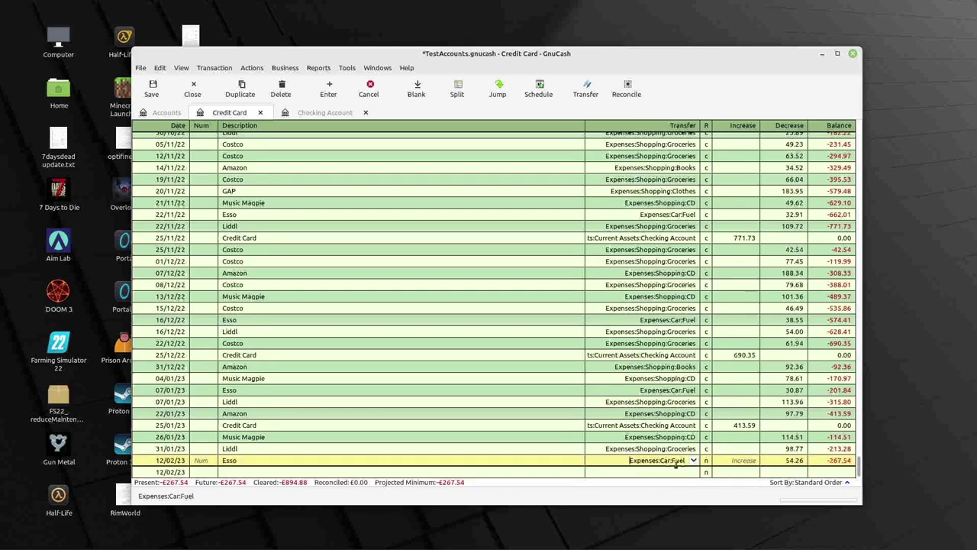
{"action": "left_click", "coordinate": [761, 464]}
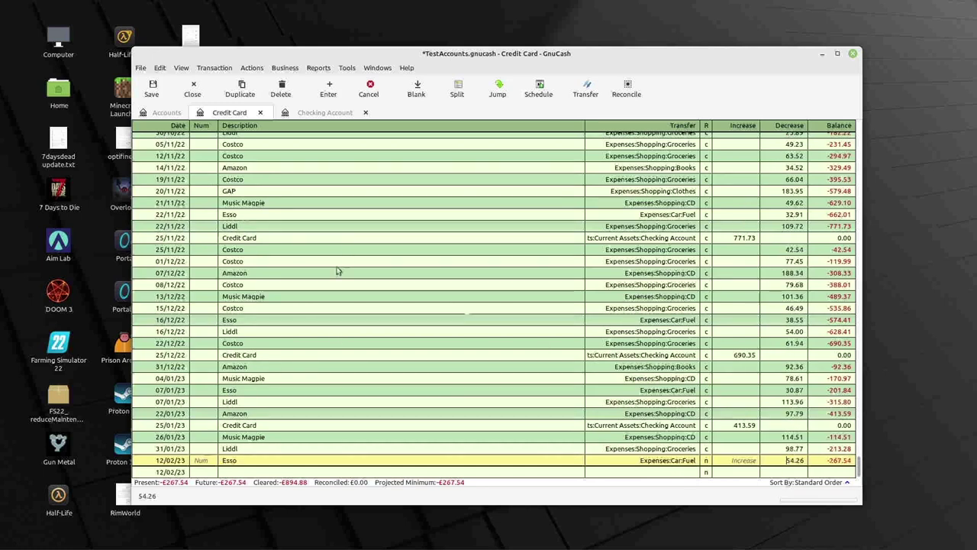
{"action": "left_click", "coordinate": [153, 115]}
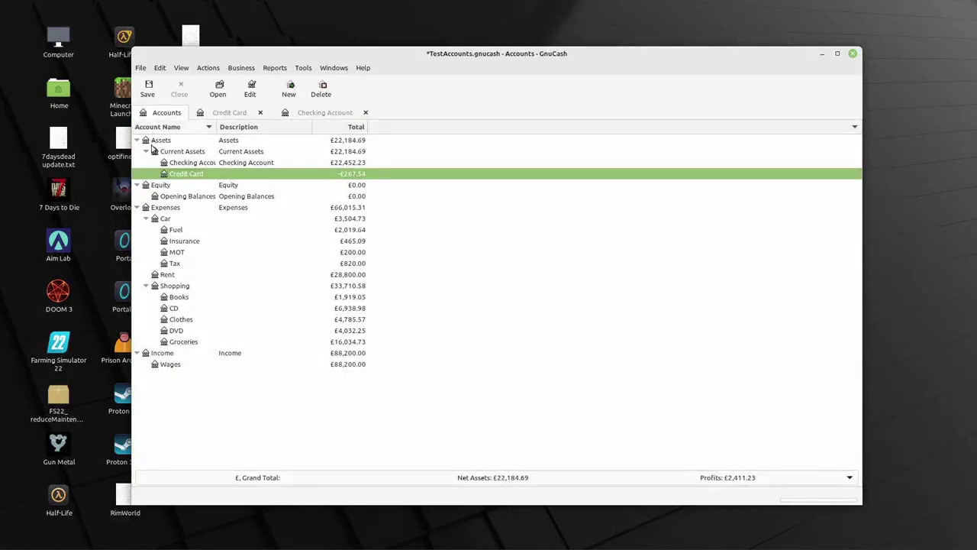
{"action": "double_click", "coordinate": [175, 230]}
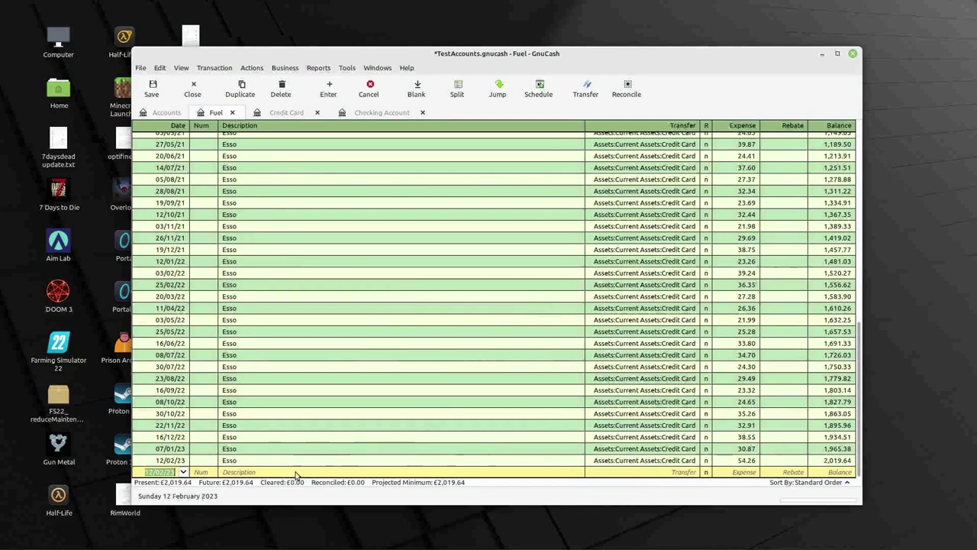
{"action": "left_click", "coordinate": [155, 115]}
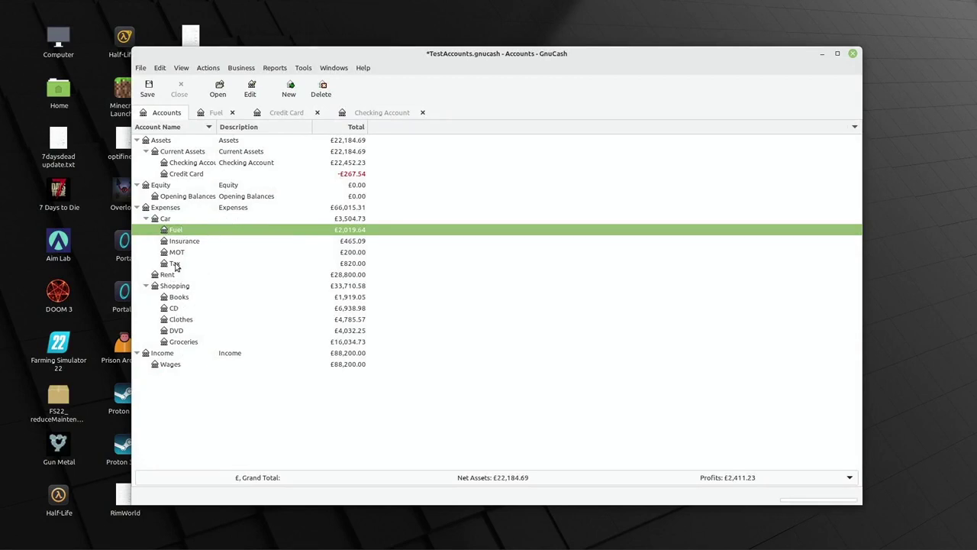
Step: Try the Delete Account options for Expenses:Shopping:CD, choosing to move its transactions to Expenses:Shopping:DVD, and cancel the deletion
{"action": "left_click", "coordinate": [172, 308]}
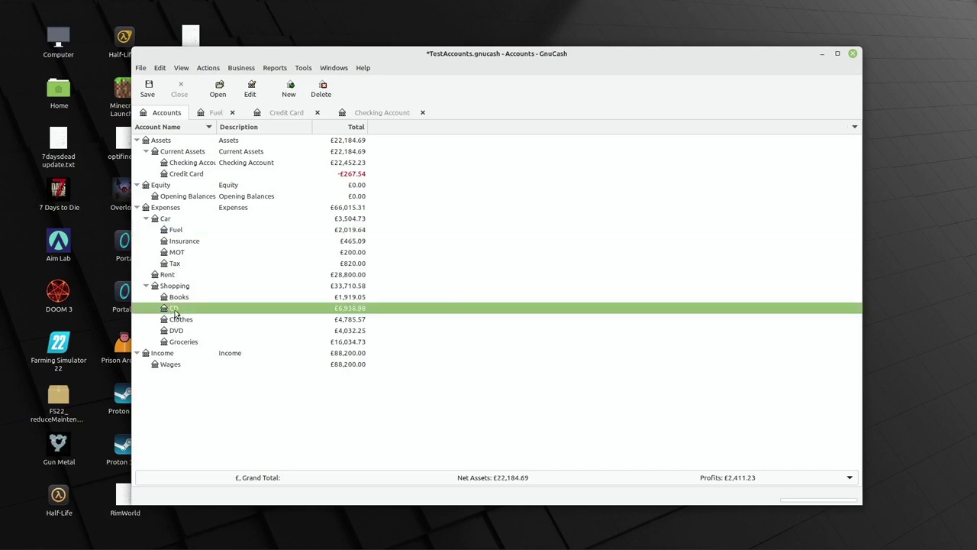
{"action": "right_click", "coordinate": [178, 308]}
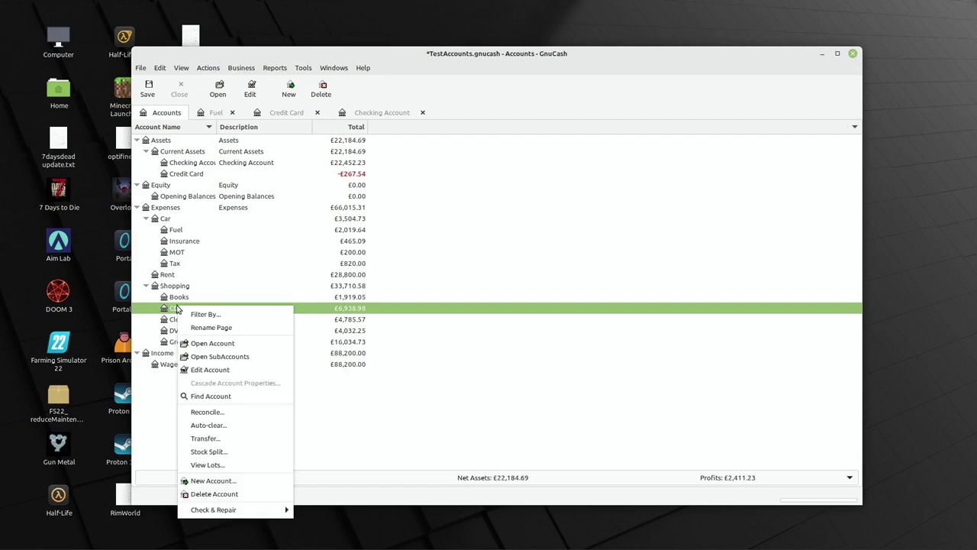
{"action": "left_click", "coordinate": [234, 494]}
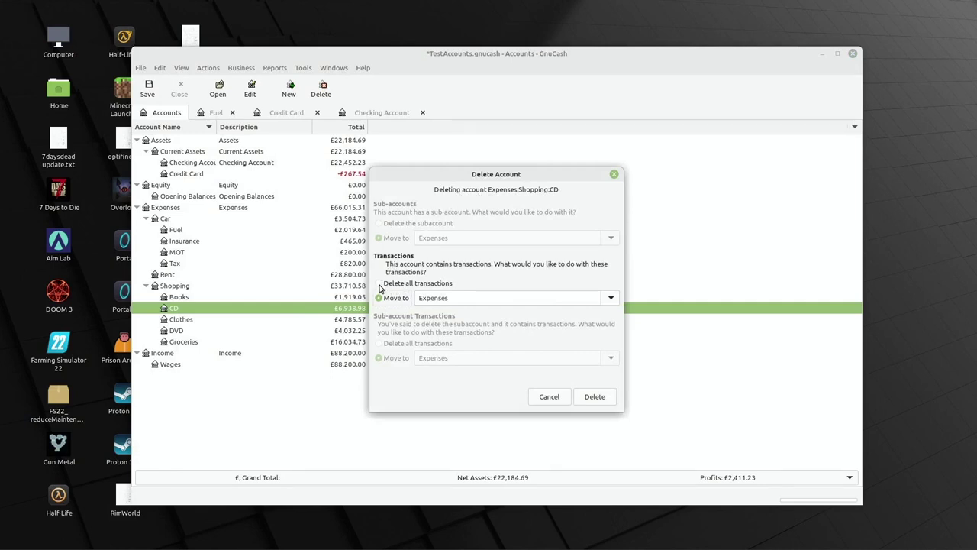
{"action": "left_click", "coordinate": [605, 299]}
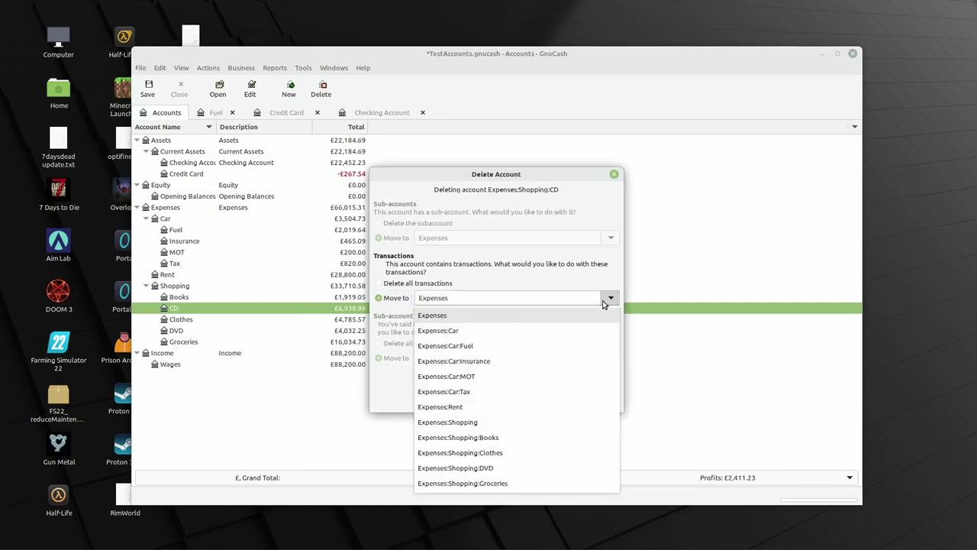
{"action": "left_click", "coordinate": [465, 469]}
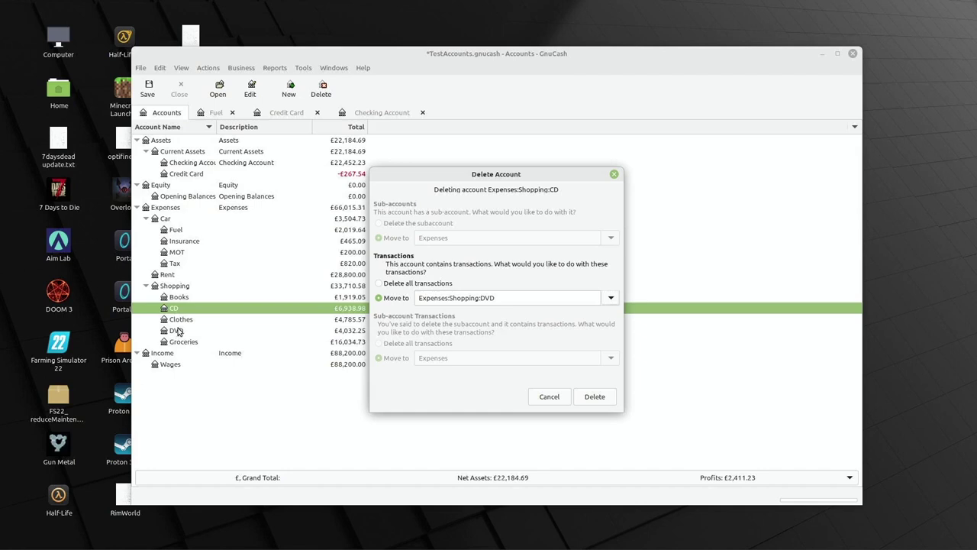
{"action": "left_click", "coordinate": [536, 399]}
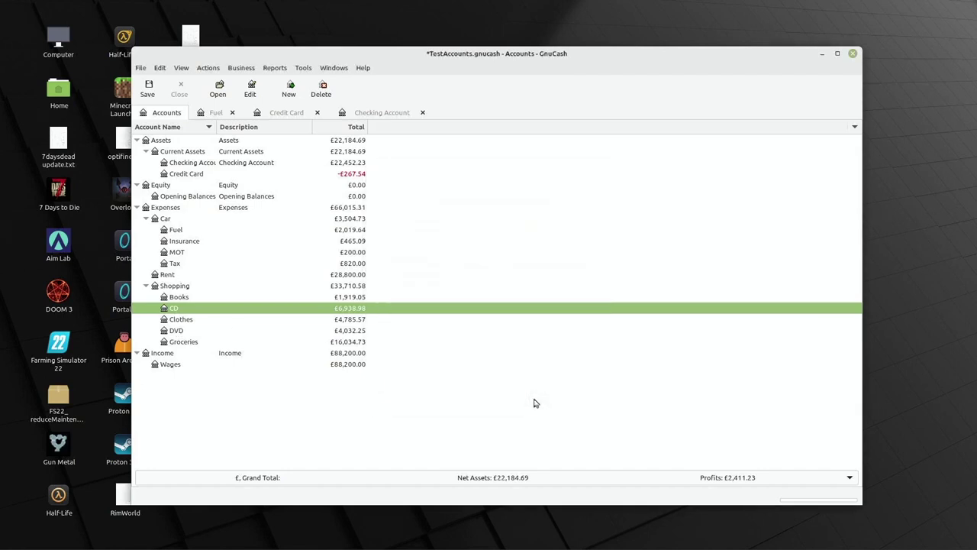
Step: Open the DVD expense register, examine its dated purchases, and close it to return to the account tree
{"action": "double_click", "coordinate": [177, 331]}
{"action": "left_click", "coordinate": [296, 195]}
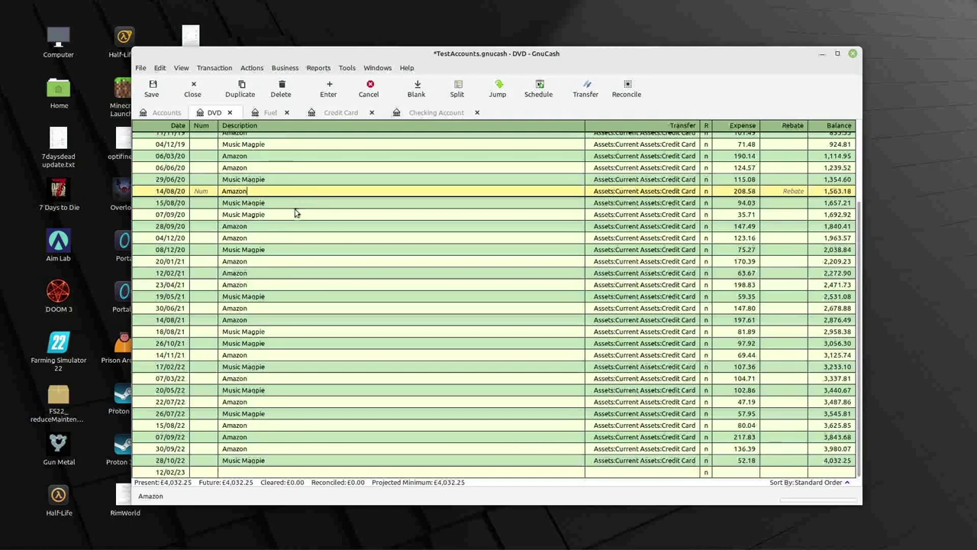
{"action": "key", "text": "super"}
{"action": "left_click", "coordinate": [293, 226]}
{"action": "left_click", "coordinate": [293, 226]}
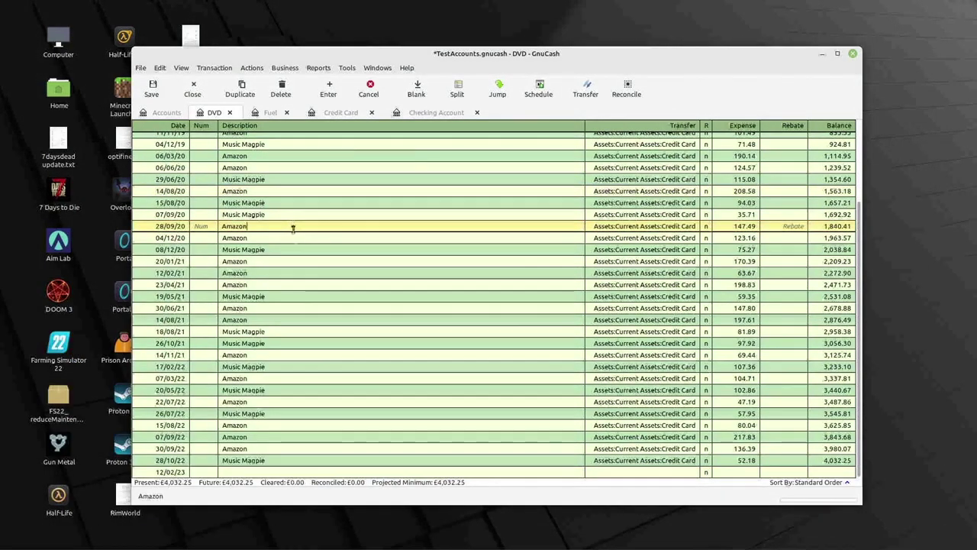
{"action": "left_click", "coordinate": [184, 228]}
{"action": "left_click", "coordinate": [176, 204]}
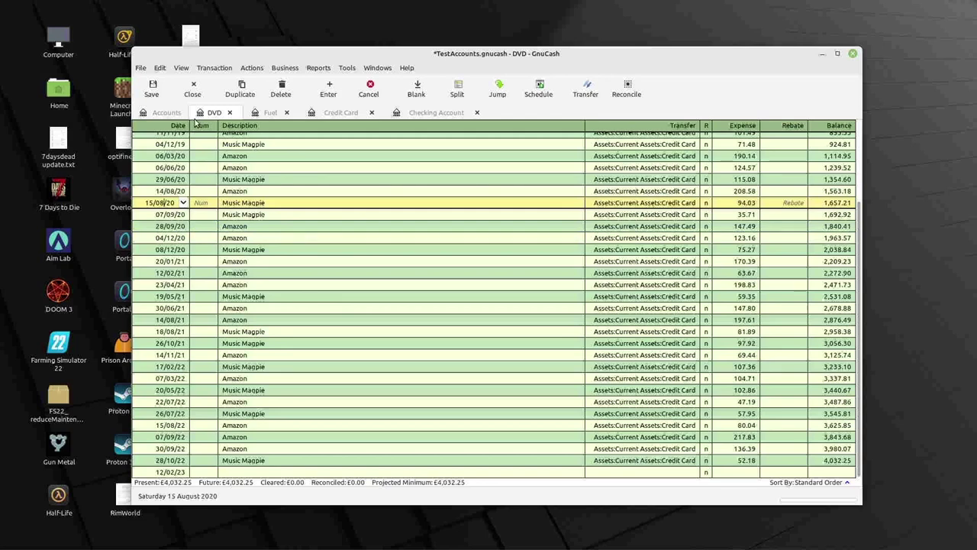
{"action": "left_click", "coordinate": [229, 113]}
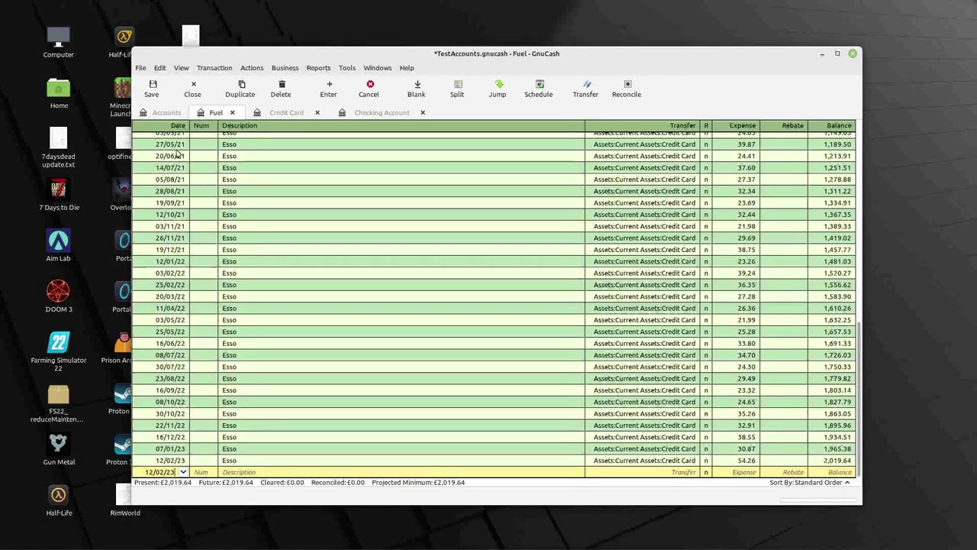
{"action": "left_click", "coordinate": [166, 112]}
{"action": "right_click", "coordinate": [177, 331]}
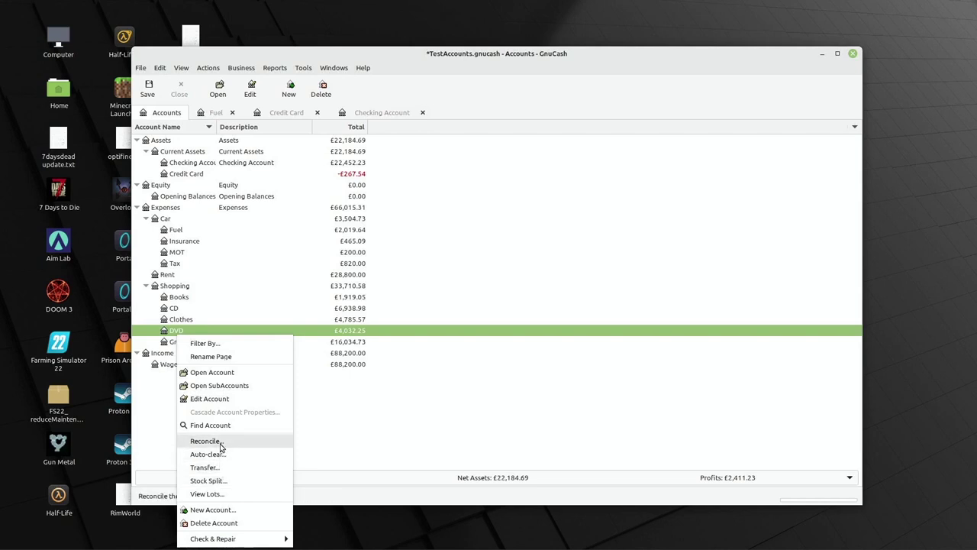
{"action": "left_click", "coordinate": [416, 419]}
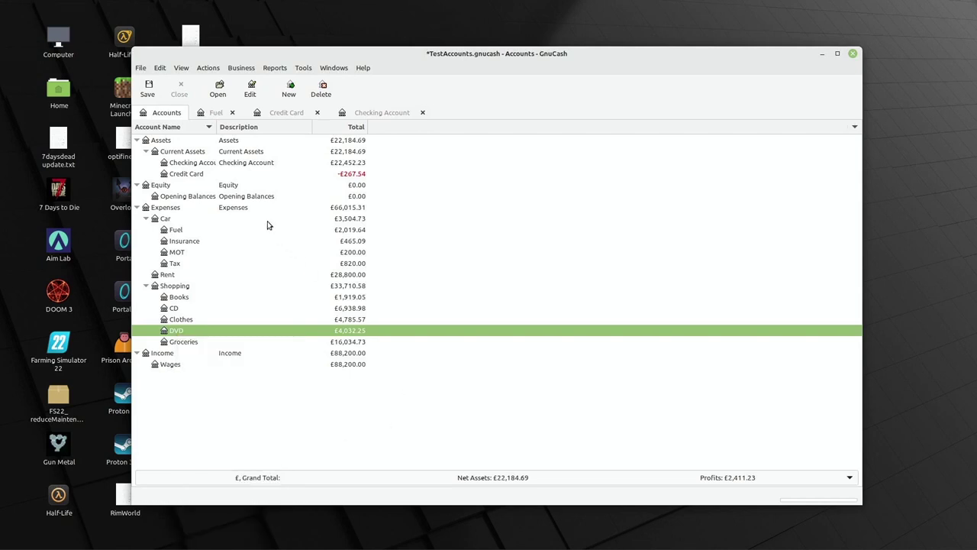
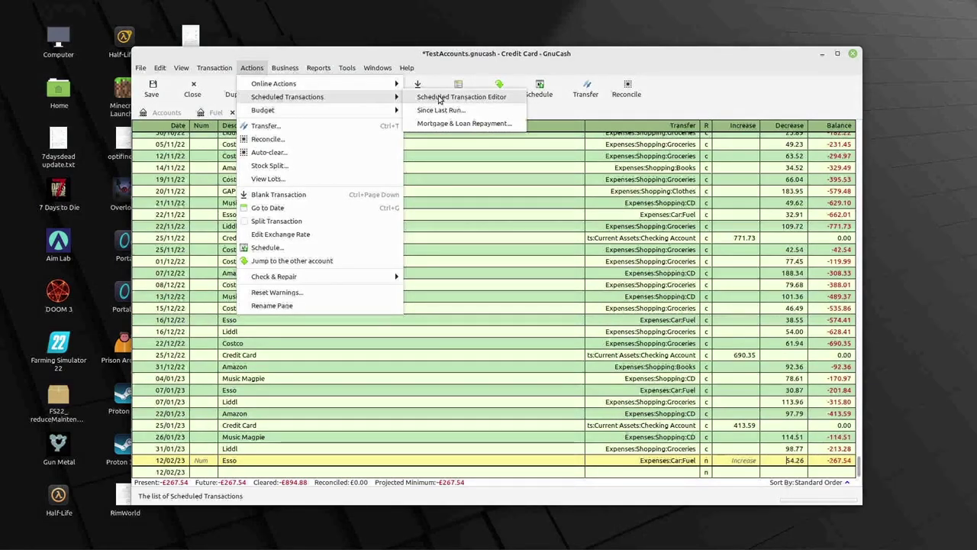
Step: Open the Scheduled Transaction Editor, check the Checking Account register for recurring entries, and start a new scheduled transaction
{"action": "left_click", "coordinate": [440, 100]}
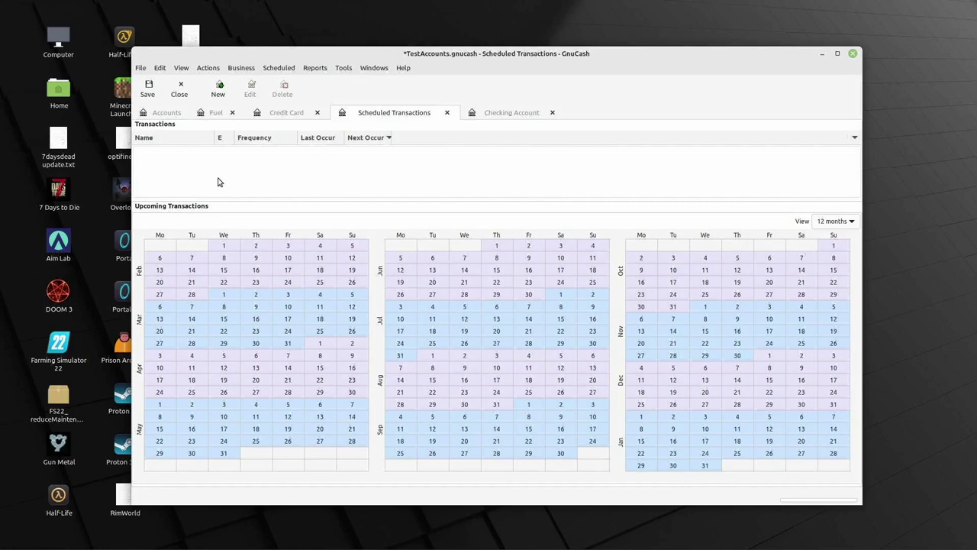
{"action": "left_click", "coordinate": [492, 115]}
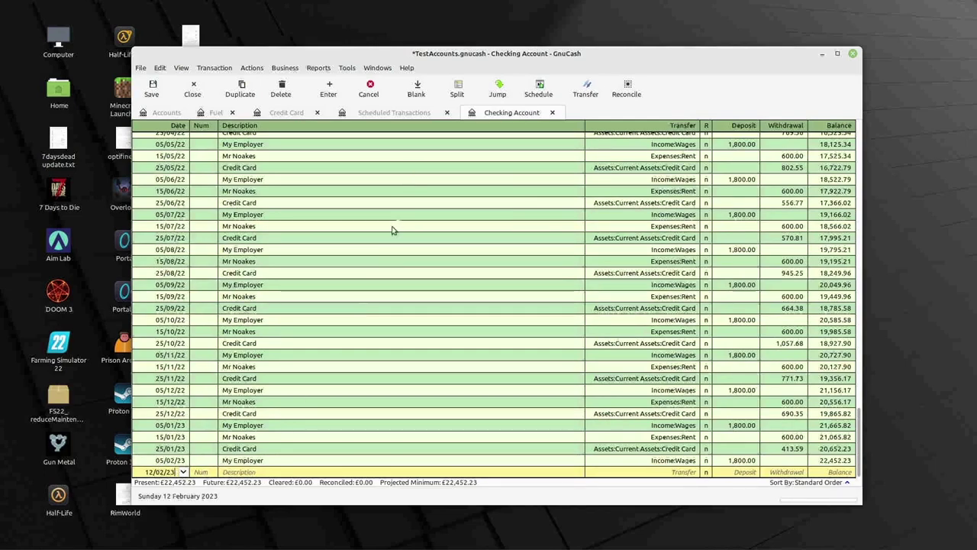
{"action": "left_click", "coordinate": [402, 113]}
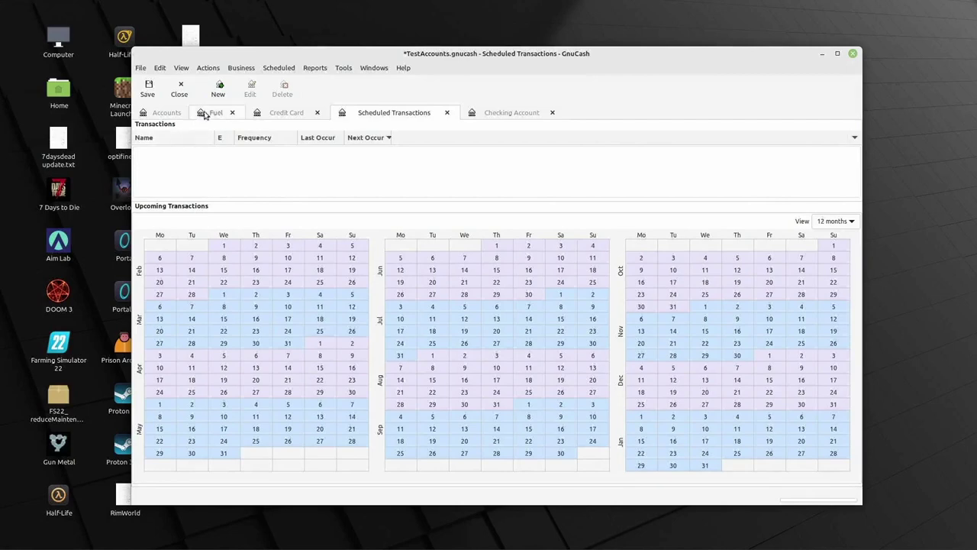
{"action": "left_click", "coordinate": [218, 90]}
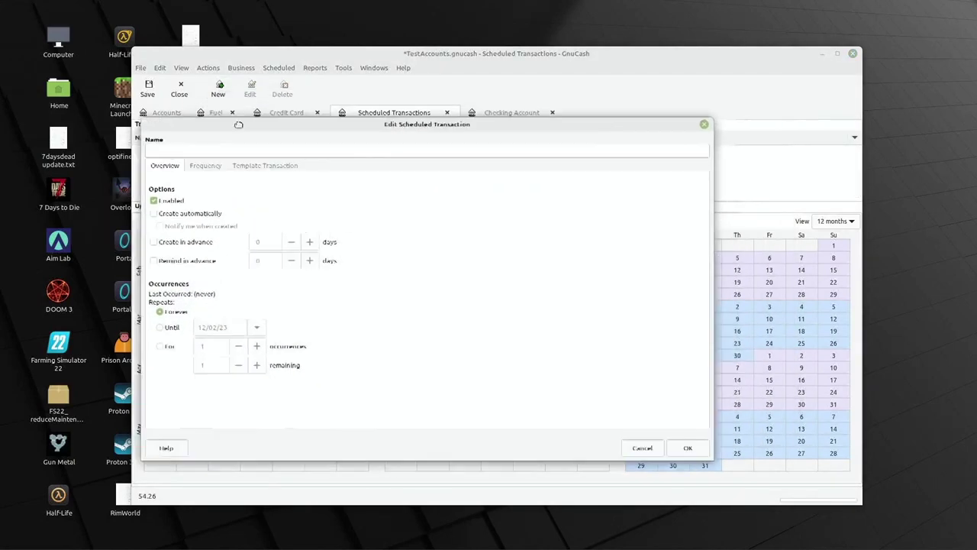
Step: Place the dialog beside the Checking Account register, name the scheduled transaction Wages, and enable Create automatically and Create in advance
{"action": "left_click", "coordinate": [489, 114]}
{"action": "left_click_drag", "start_coordinate": [414, 132], "coordinate": [684, 52]}
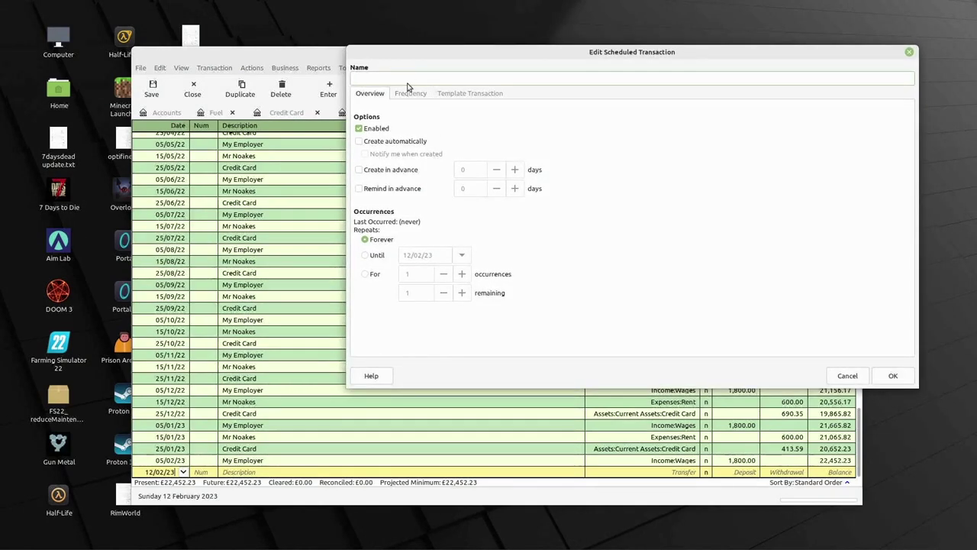
{"action": "type", "text": "ages"}
{"action": "left_click", "coordinate": [360, 143]}
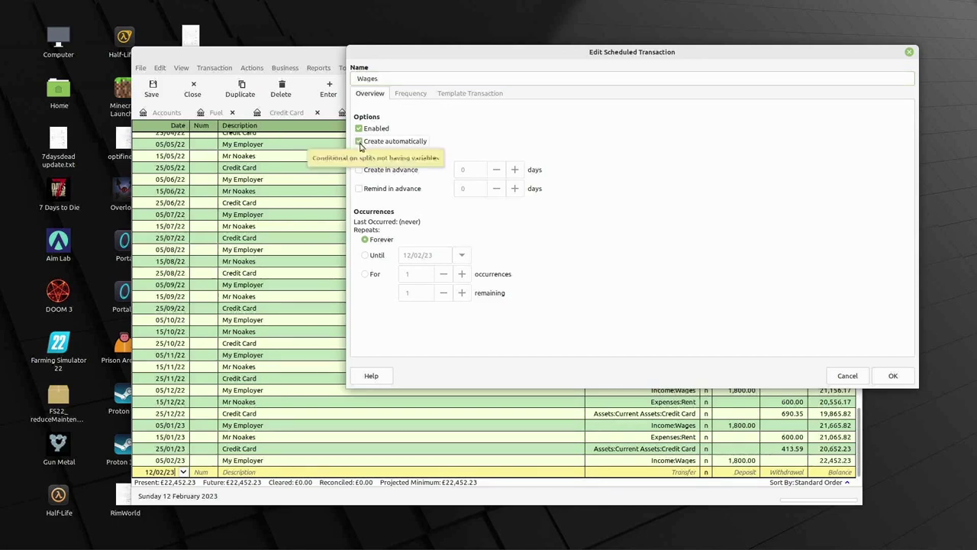
{"action": "left_click", "coordinate": [359, 171]}
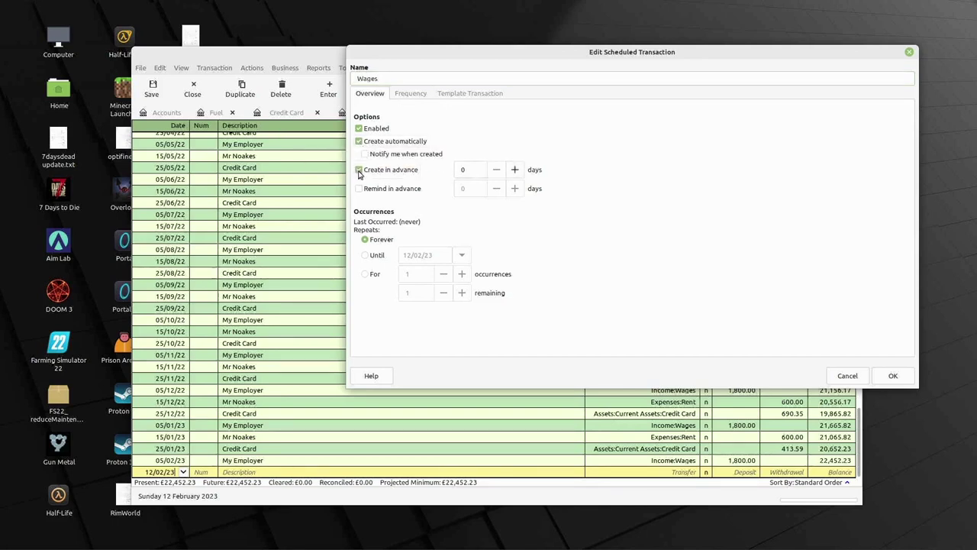
{"action": "key", "text": "Tab"}
Step: Set the Wages schedule to repeat monthly on the 5th
{"action": "left_click", "coordinate": [412, 94]}
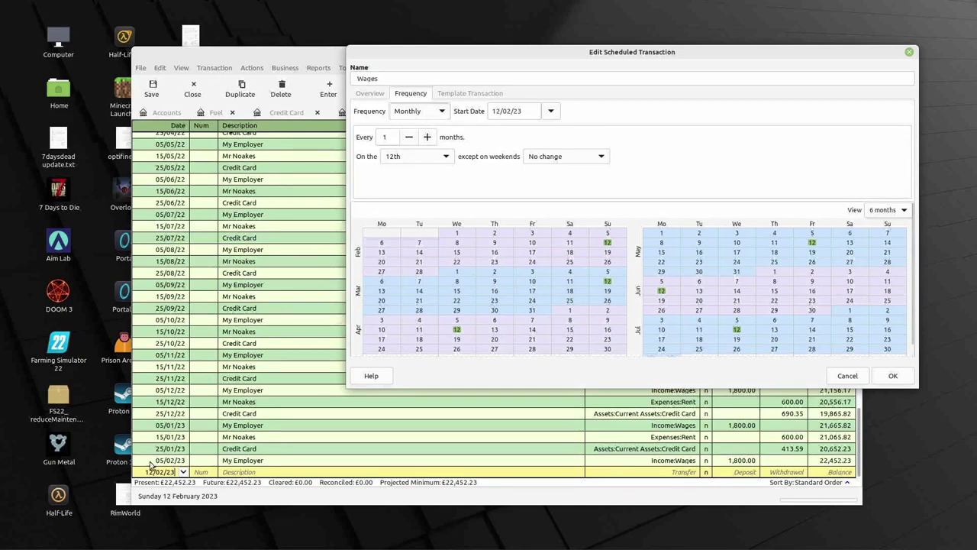
{"action": "left_click", "coordinate": [433, 156]}
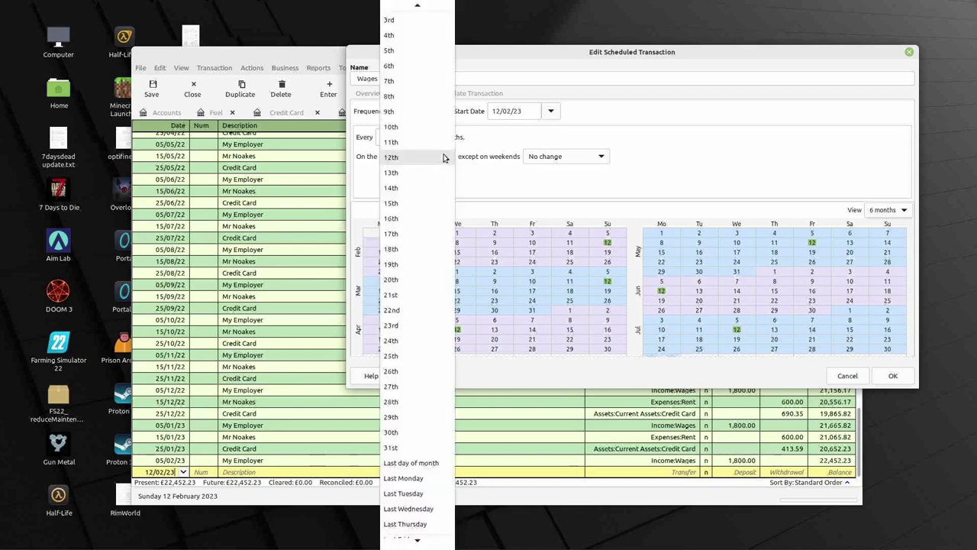
{"action": "left_click", "coordinate": [432, 51]}
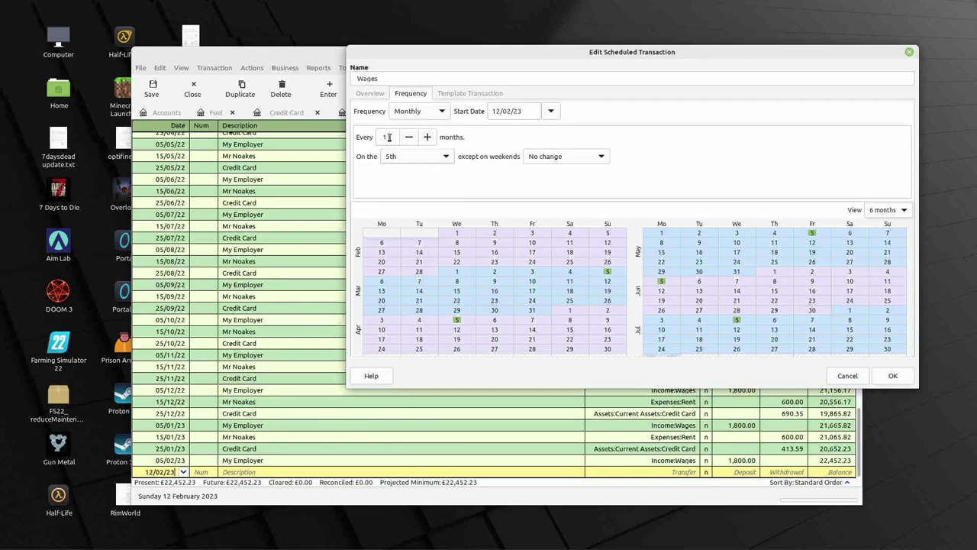
{"action": "left_click", "coordinate": [440, 112]}
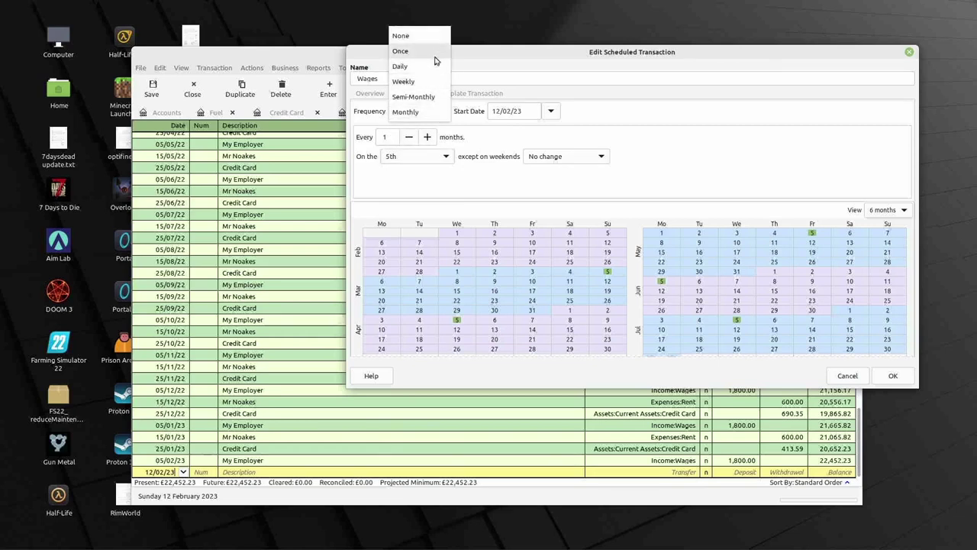
{"action": "left_click", "coordinate": [430, 112]}
Step: Set the start date of the Wages schedule to 05/03/23
{"action": "left_click", "coordinate": [550, 112]}
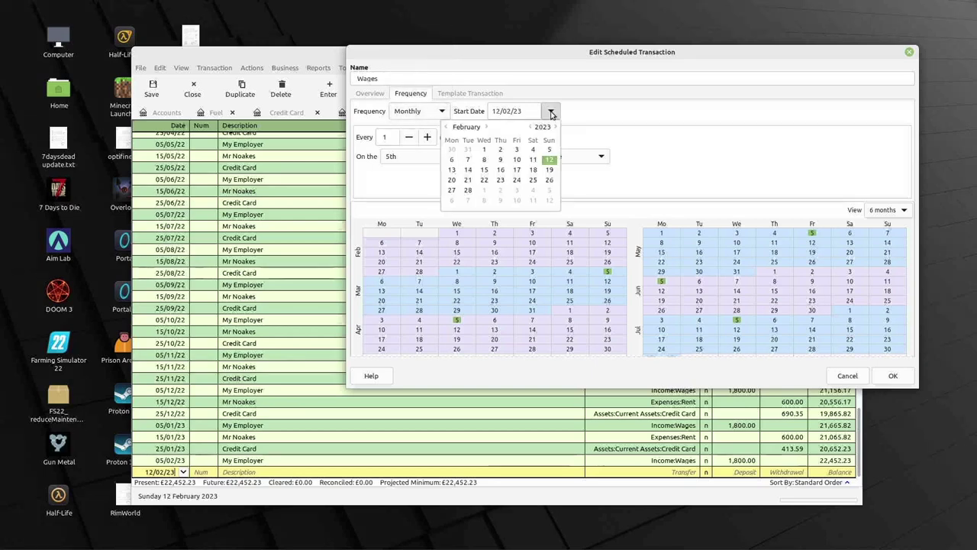
{"action": "left_click", "coordinate": [487, 127]}
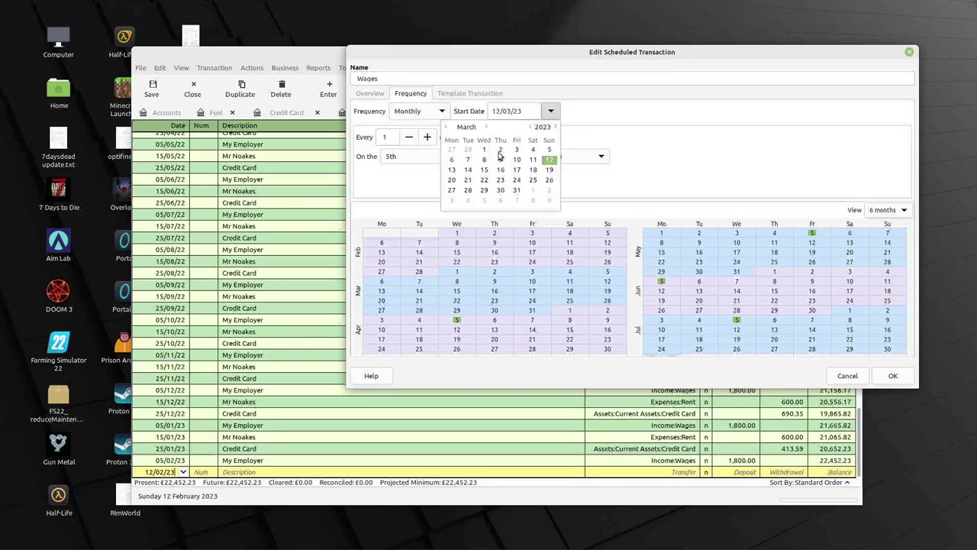
{"action": "left_click", "coordinate": [549, 151]}
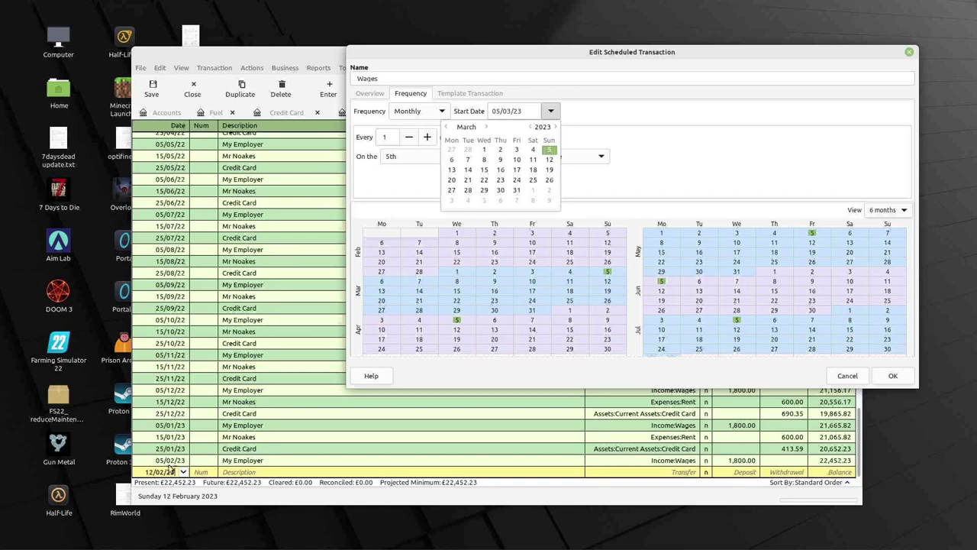
{"action": "left_click", "coordinate": [655, 134]}
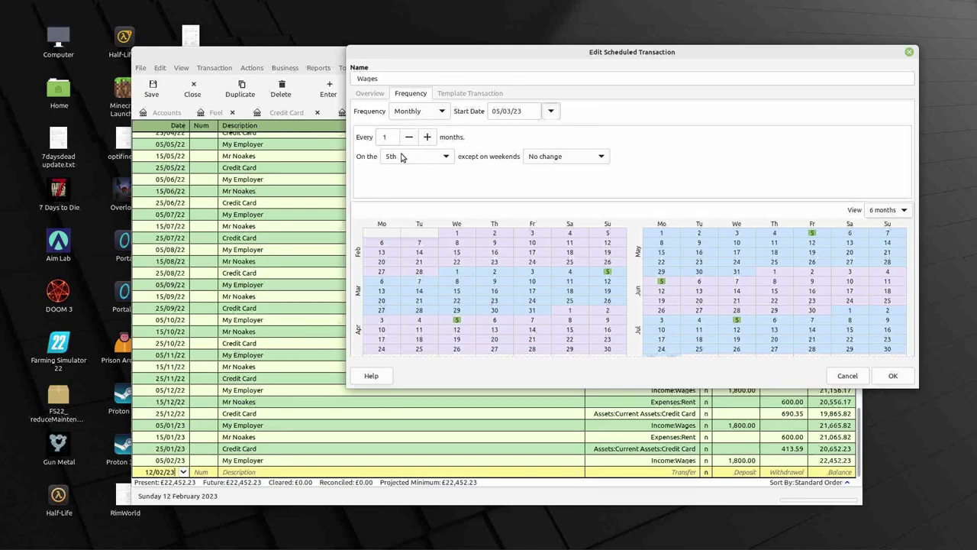
Step: In the template transaction, enter the description My Employer and set the first split's account to Income:Wages
{"action": "left_click", "coordinate": [450, 93]}
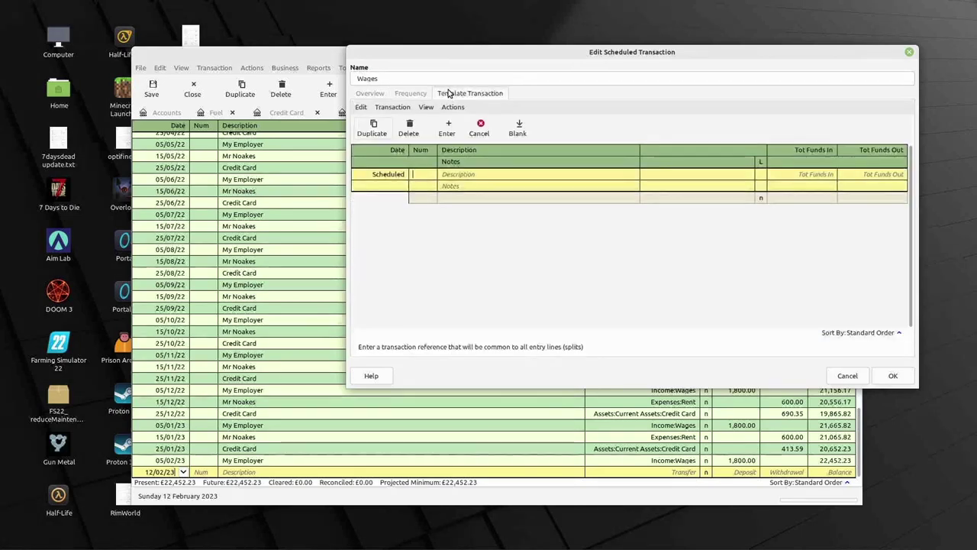
{"action": "left_click", "coordinate": [453, 174]}
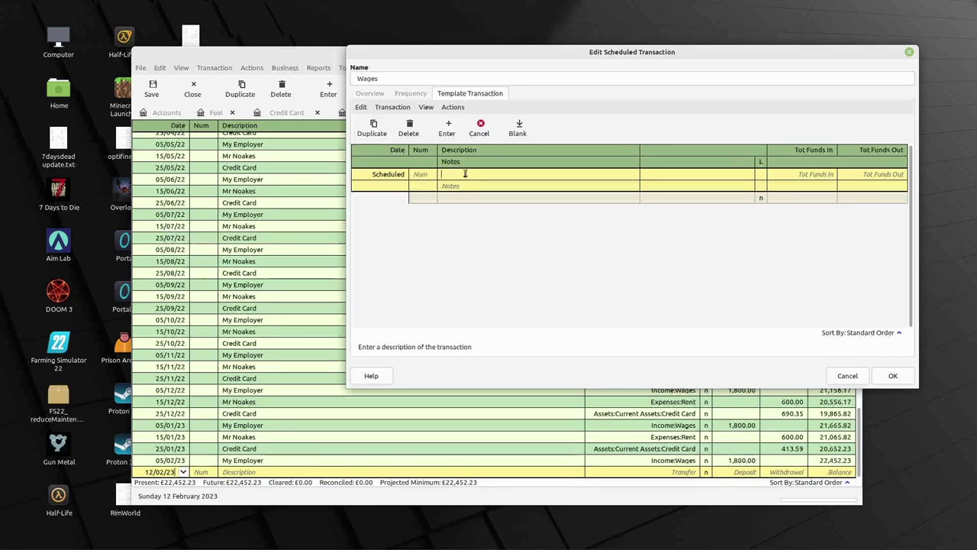
{"action": "type", "text": "My Employer"}
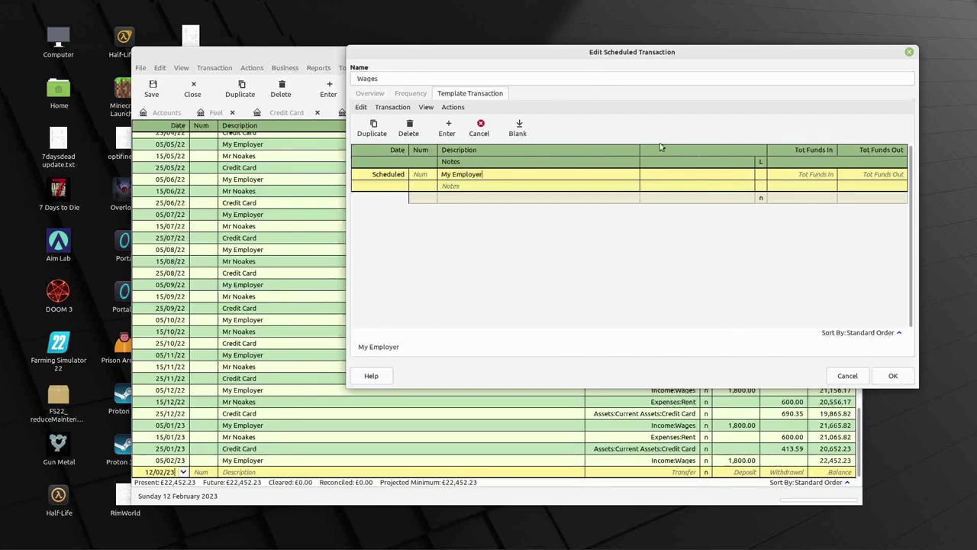
{"action": "left_click", "coordinate": [728, 200]}
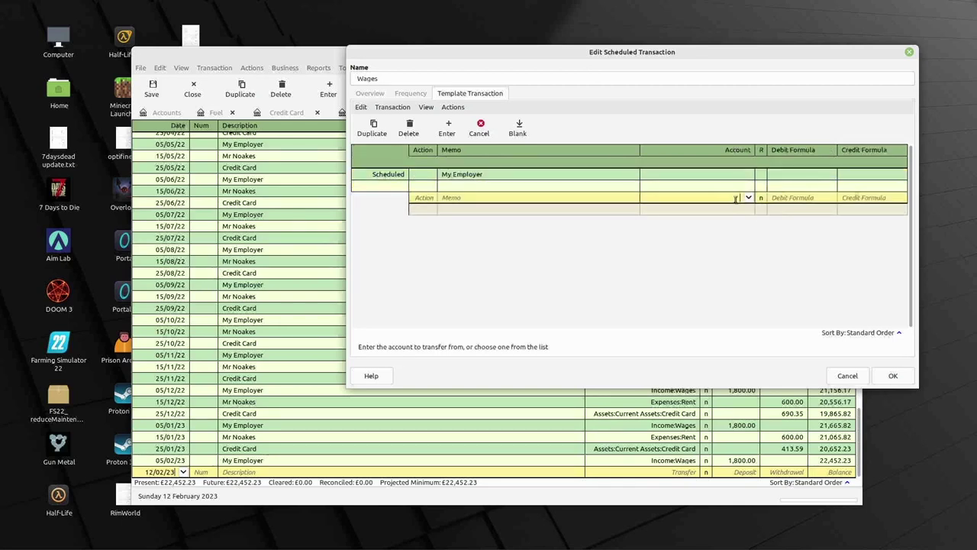
{"action": "left_click", "coordinate": [748, 197]}
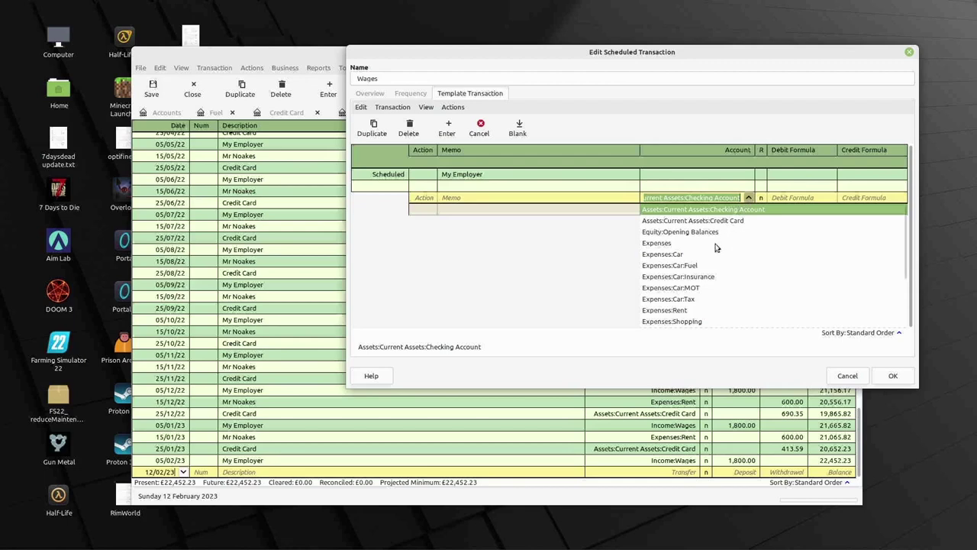
{"action": "scroll", "coordinate": [716, 244], "scroll_direction": "down", "scroll_amount": 3}
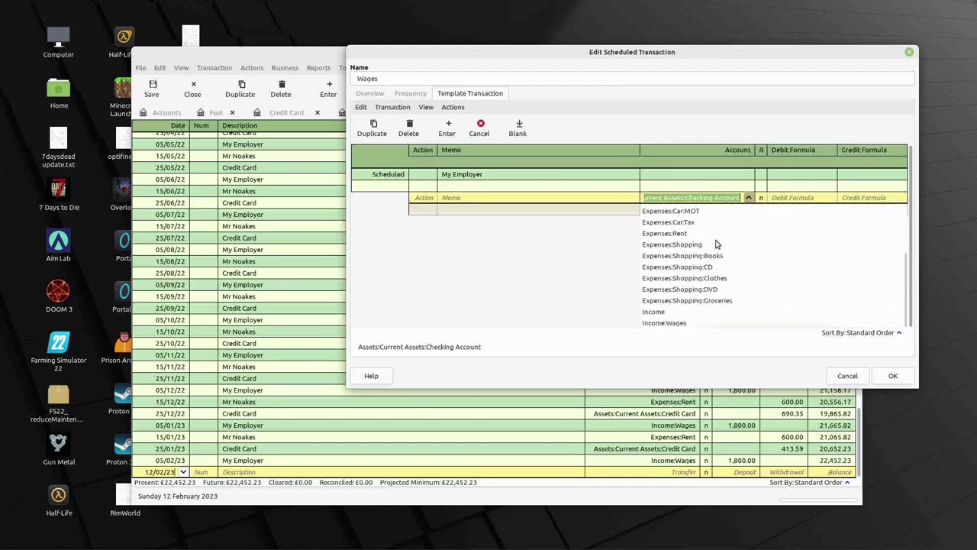
{"action": "left_click", "coordinate": [683, 322]}
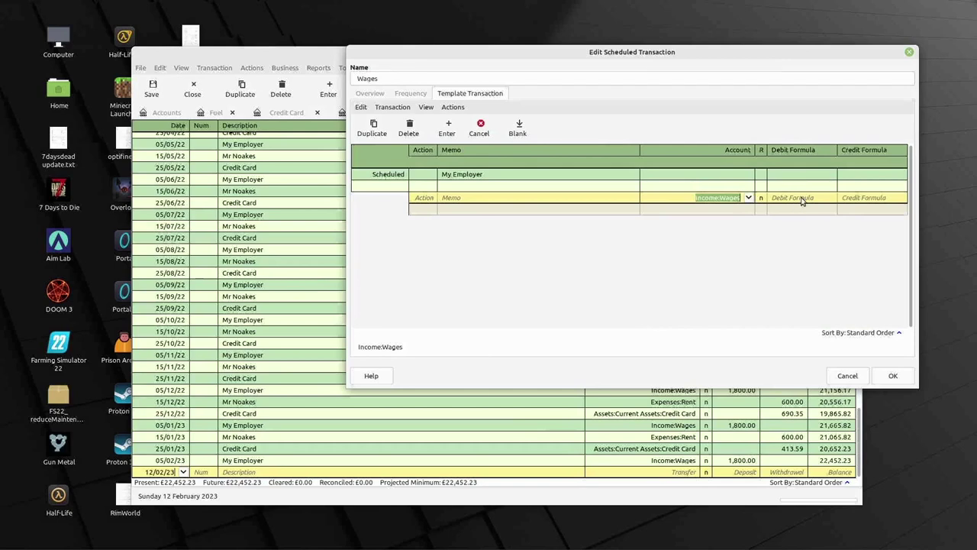
Step: Give the Income:Wages split a credit of 1800 and add an Assets:Current Assets:Checking Account split with a debit of 1800
{"action": "left_click", "coordinate": [853, 197]}
{"action": "type", "text": "1800"}
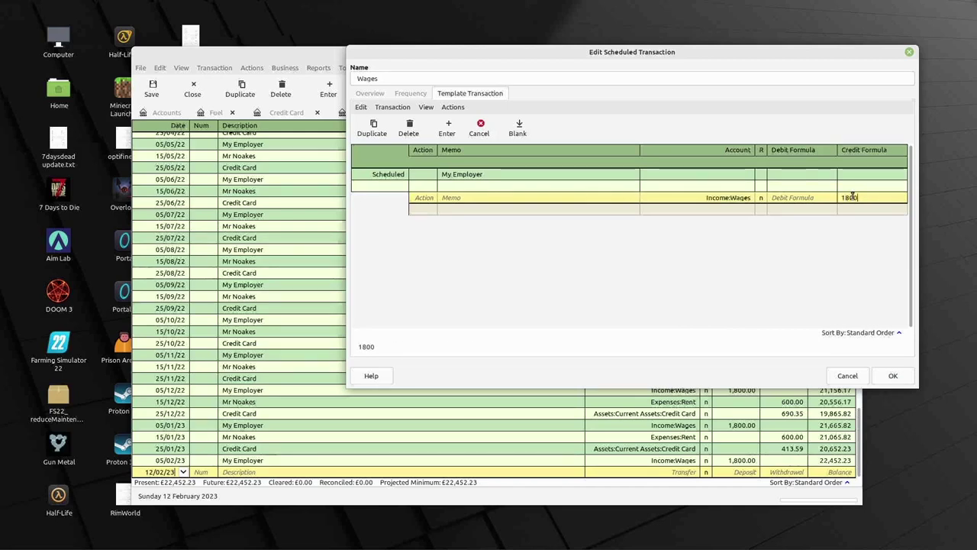
{"action": "left_click", "coordinate": [733, 209]}
{"action": "left_click", "coordinate": [748, 209]}
{"action": "scroll", "coordinate": [735, 229], "scroll_direction": "up", "scroll_amount": 3}
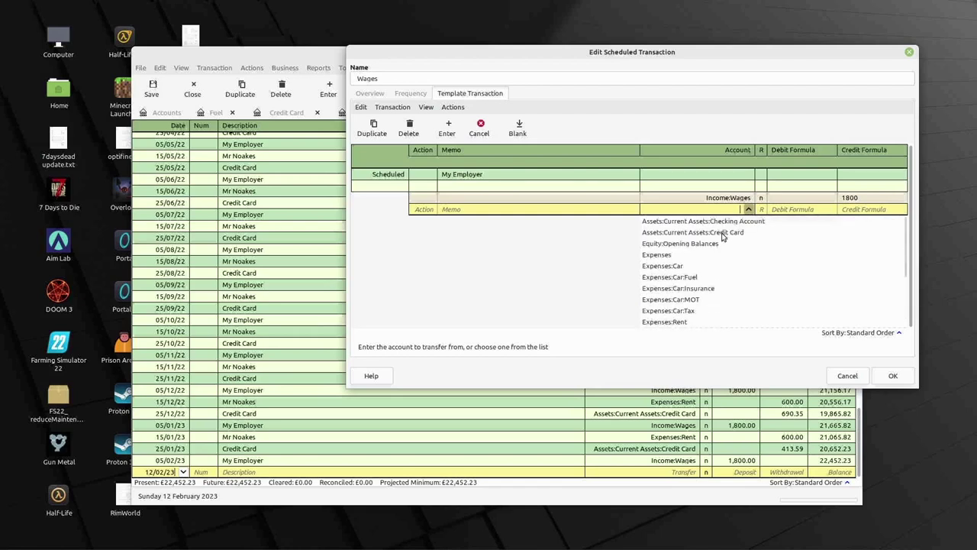
{"action": "left_click", "coordinate": [722, 220]}
{"action": "left_click", "coordinate": [795, 210]}
{"action": "type", "text": "1800"}
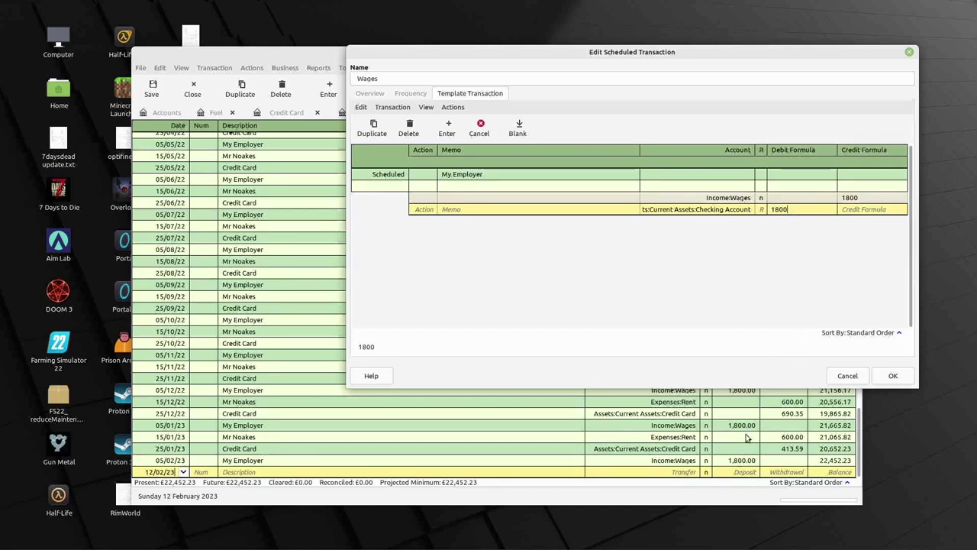
Step: Commit the template transaction to the Wages schedule and save the accounts file
{"action": "left_click_drag", "start_coordinate": [457, 49], "coordinate": [486, 53]}
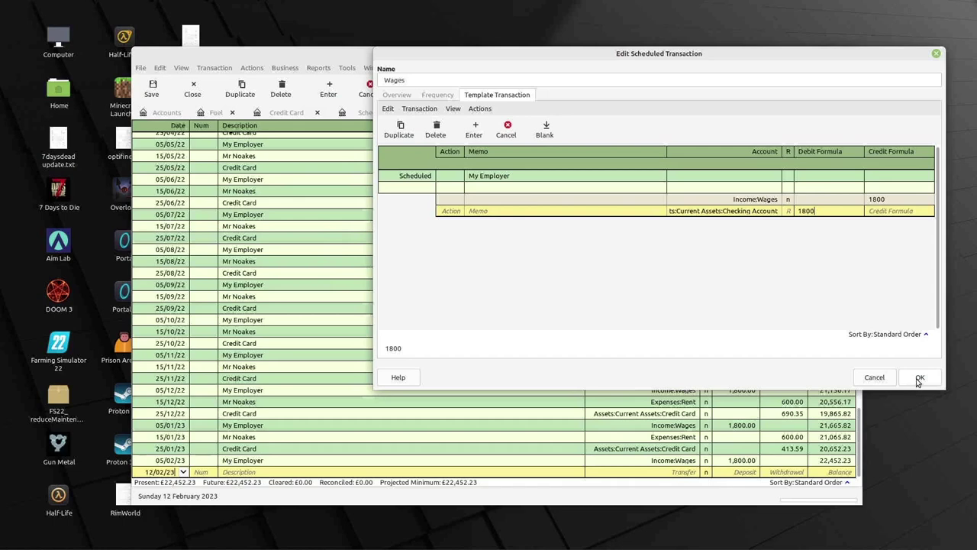
{"action": "left_click", "coordinate": [647, 199]}
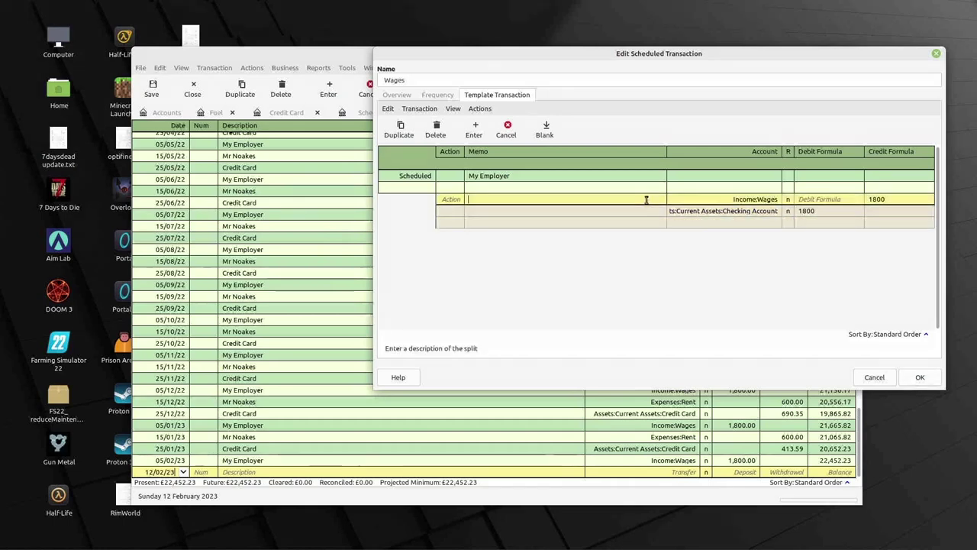
{"action": "left_click", "coordinate": [921, 378]}
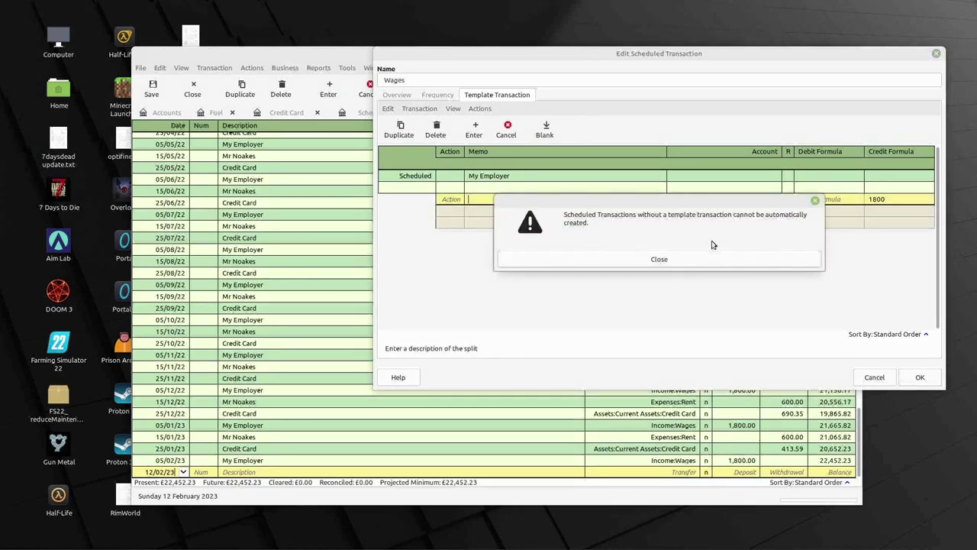
{"action": "left_click", "coordinate": [653, 260]}
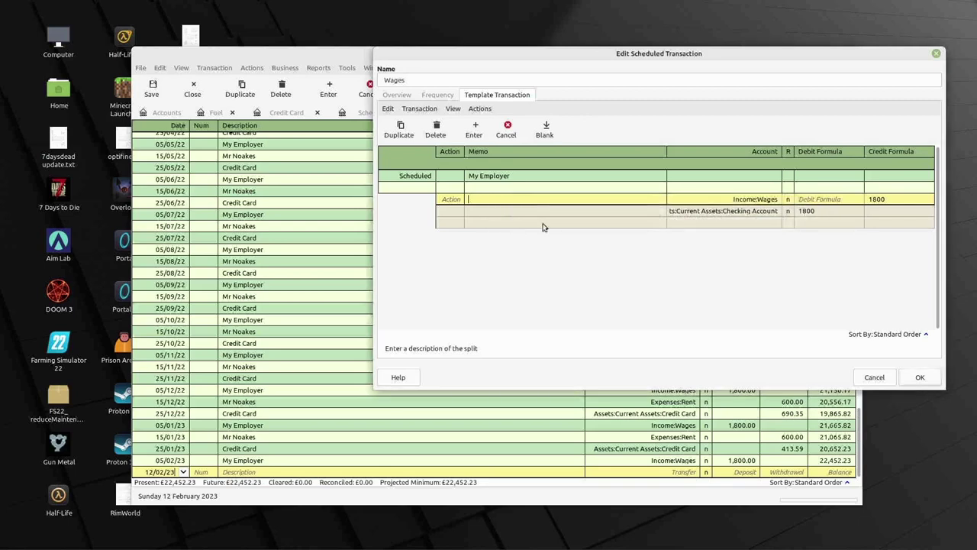
{"action": "left_click", "coordinate": [471, 138]}
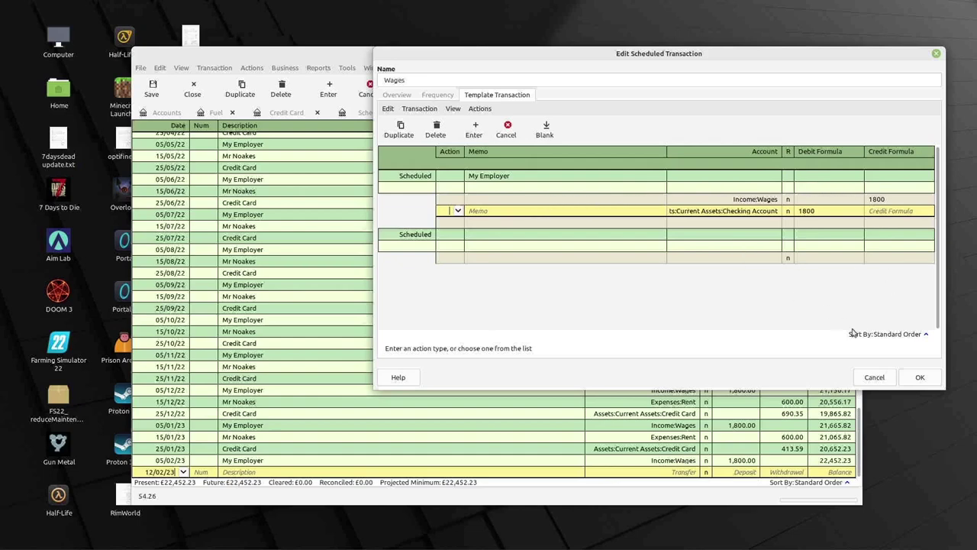
{"action": "left_click", "coordinate": [919, 378]}
{"action": "left_click", "coordinate": [154, 90]}
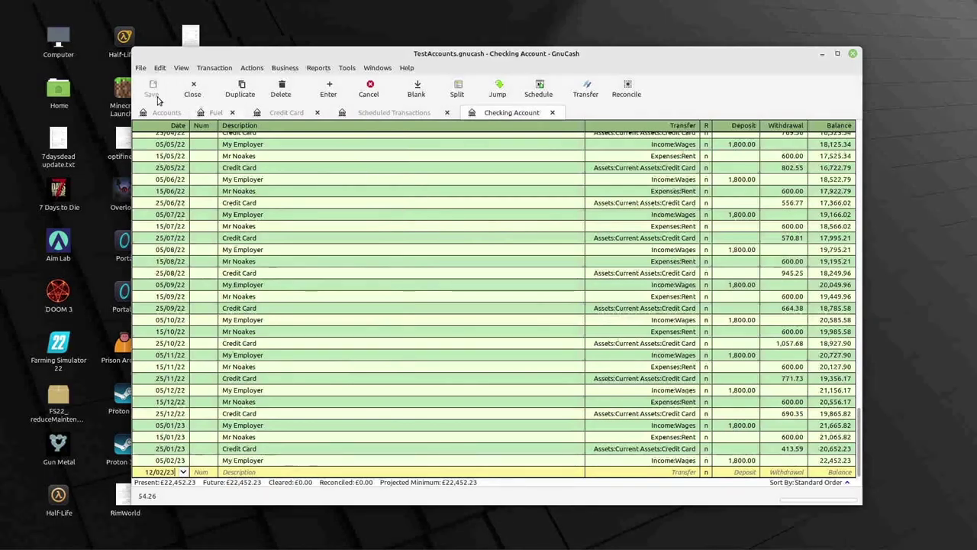
Step: Close and relaunch GnuCash so the scheduled transactions are processed, and dismiss the startup notice
{"action": "left_click", "coordinate": [853, 55]}
{"action": "left_click", "coordinate": [10, 539]}
{"action": "mouse_move", "coordinate": [80, 367]}
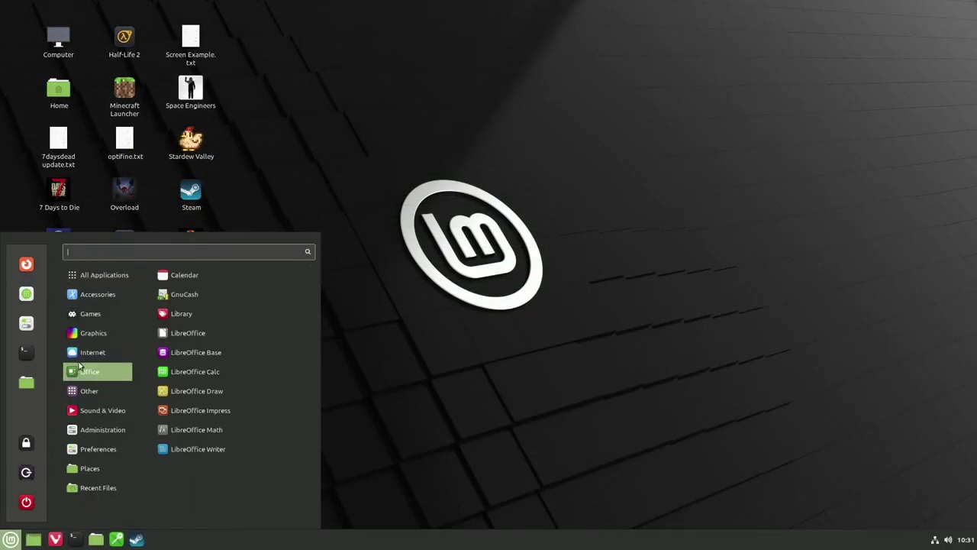
{"action": "left_click", "coordinate": [184, 294]}
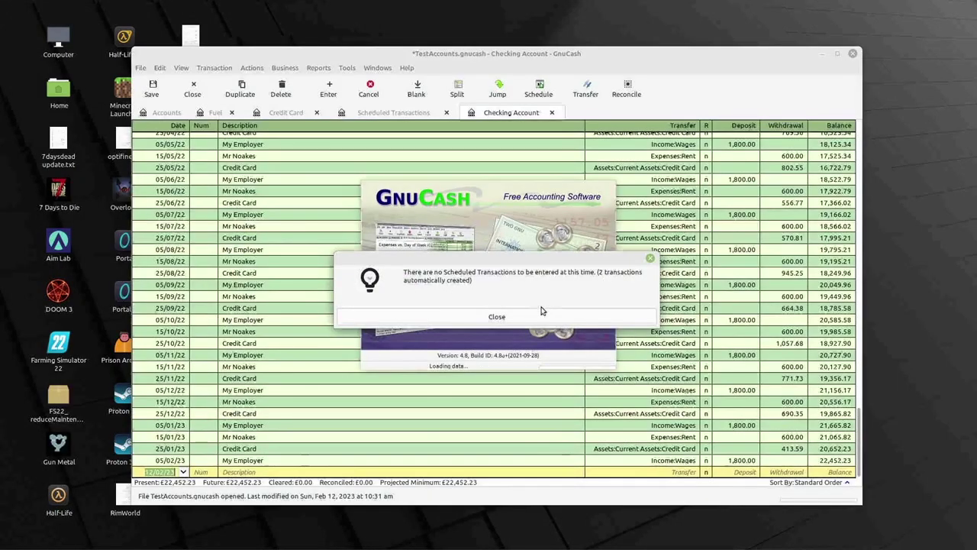
{"action": "left_click", "coordinate": [541, 311]}
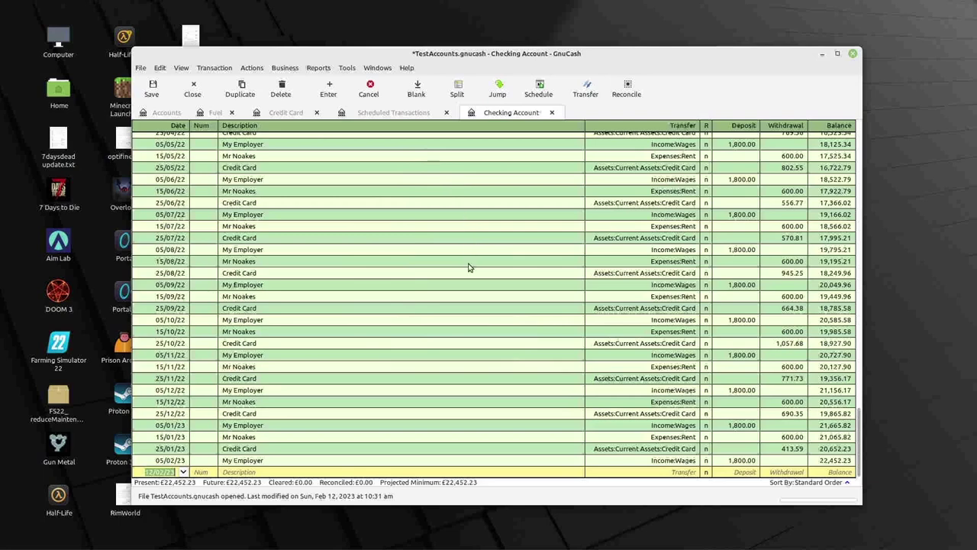
Step: Review the Wages scheduled transaction's options and template transaction without changing anything
{"action": "left_click", "coordinate": [394, 113]}
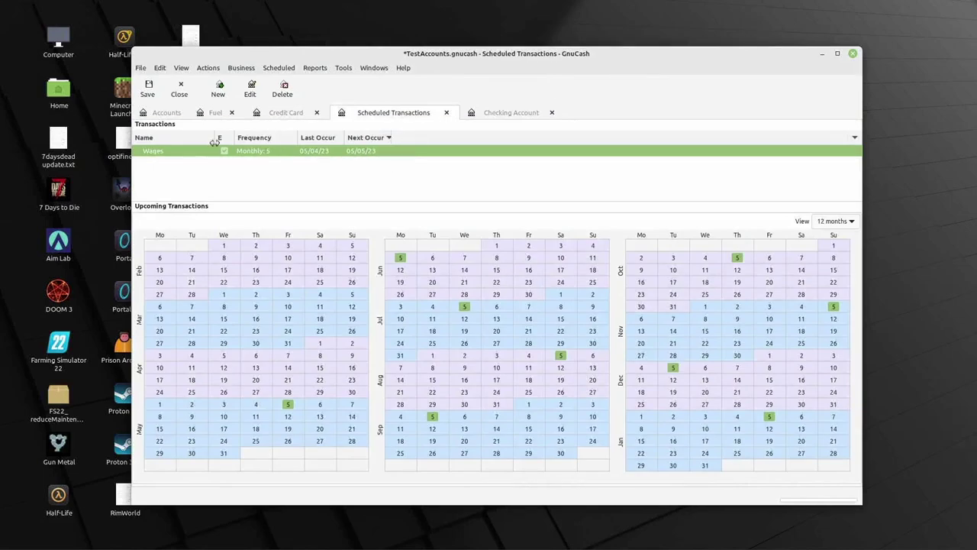
{"action": "double_click", "coordinate": [171, 155]}
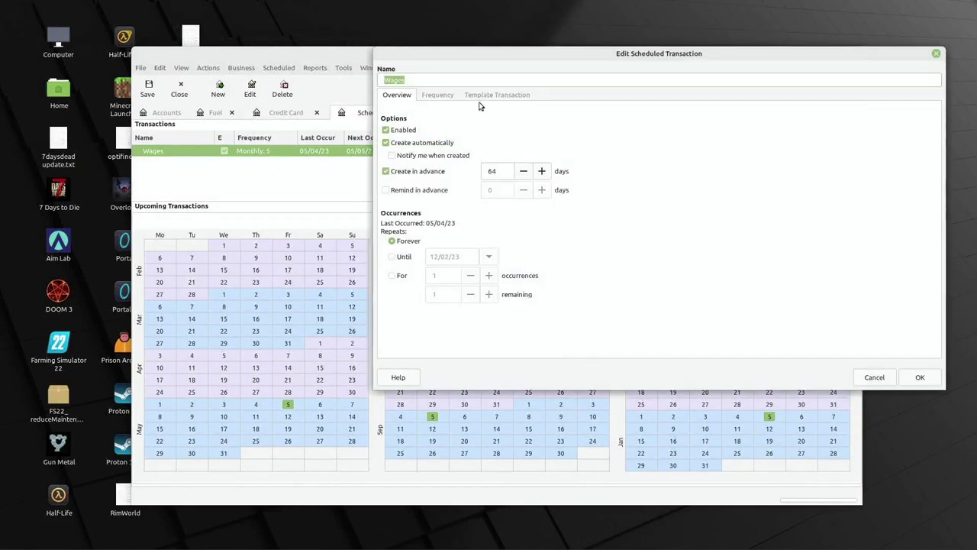
{"action": "left_click", "coordinate": [486, 97]}
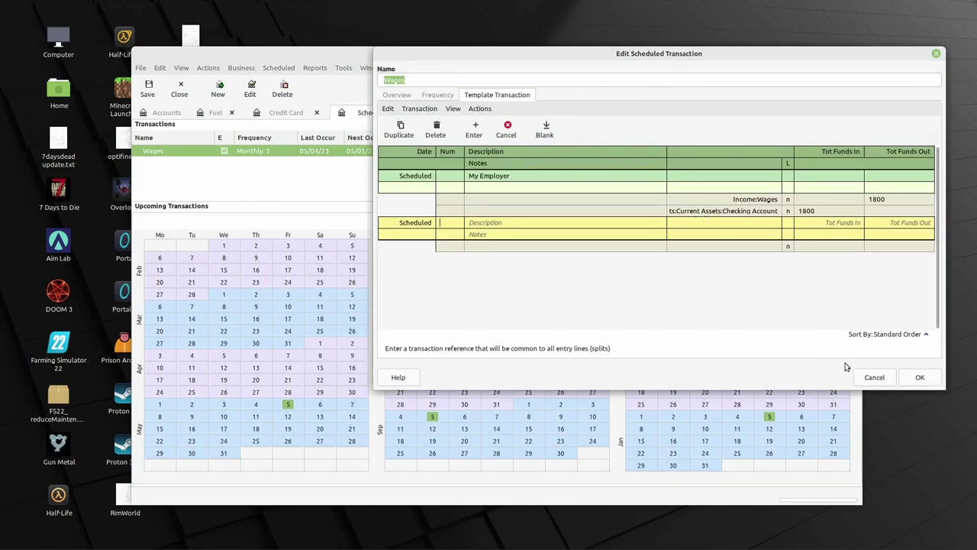
{"action": "left_click", "coordinate": [873, 378]}
Step: Examine the My Employer wage entries dated 05/03/23 and 05/04/23 in the Checking Account register
{"action": "left_click", "coordinate": [500, 112]}
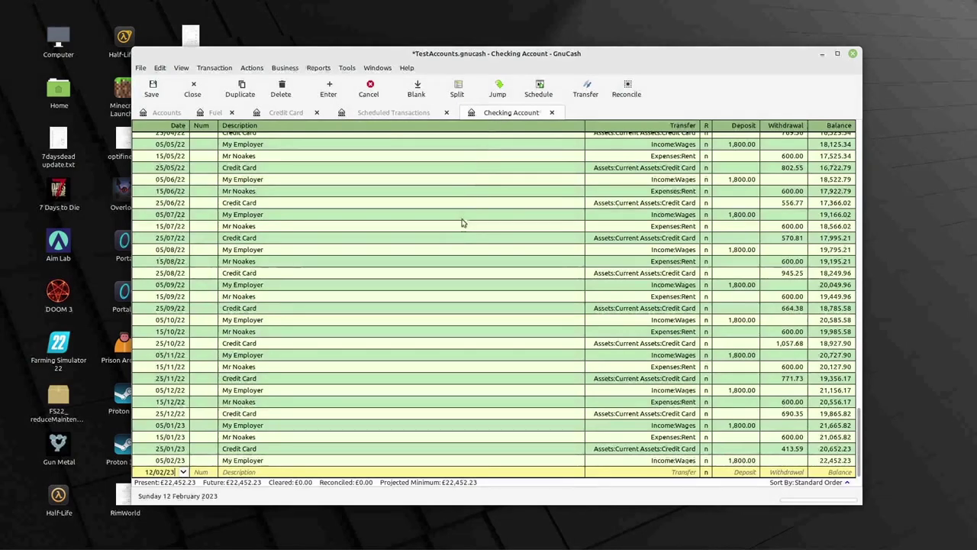
{"action": "left_click", "coordinate": [455, 237]}
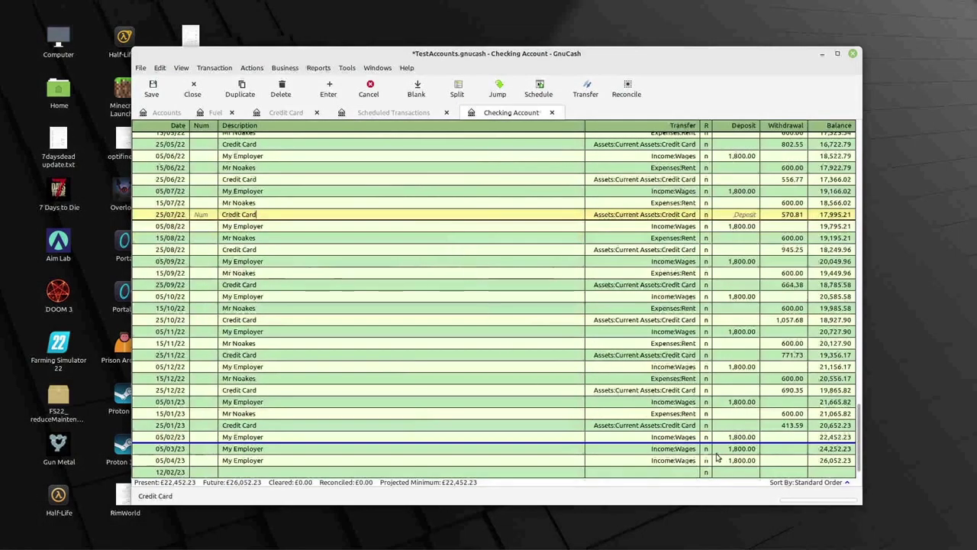
{"action": "left_click", "coordinate": [719, 459]}
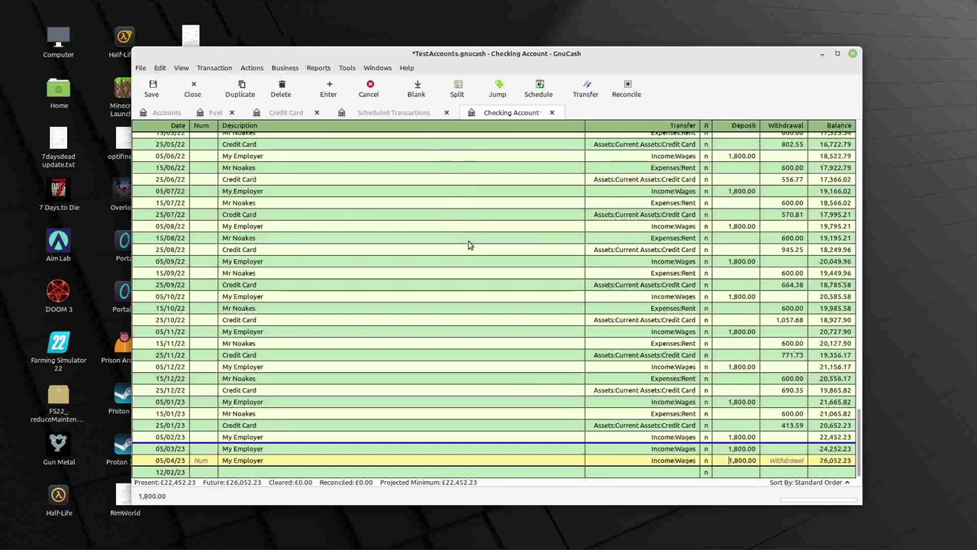
{"action": "left_click", "coordinate": [290, 448]}
{"action": "left_click", "coordinate": [307, 434]}
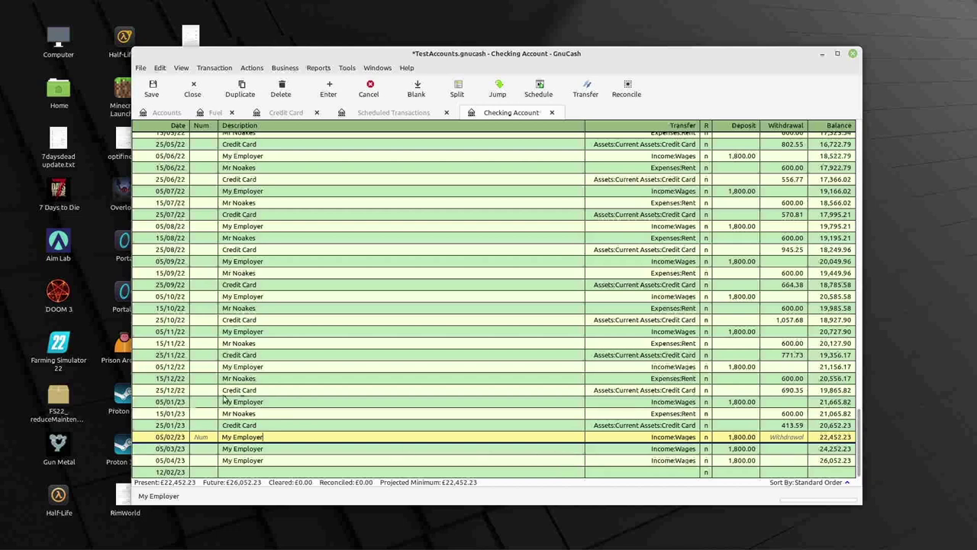
{"action": "left_click", "coordinate": [246, 378]}
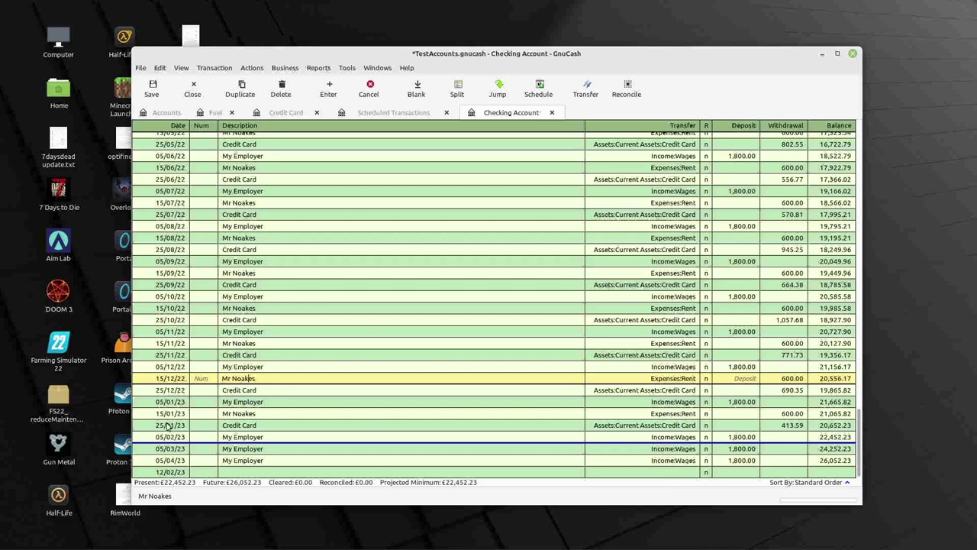
{"action": "left_click", "coordinate": [166, 472]}
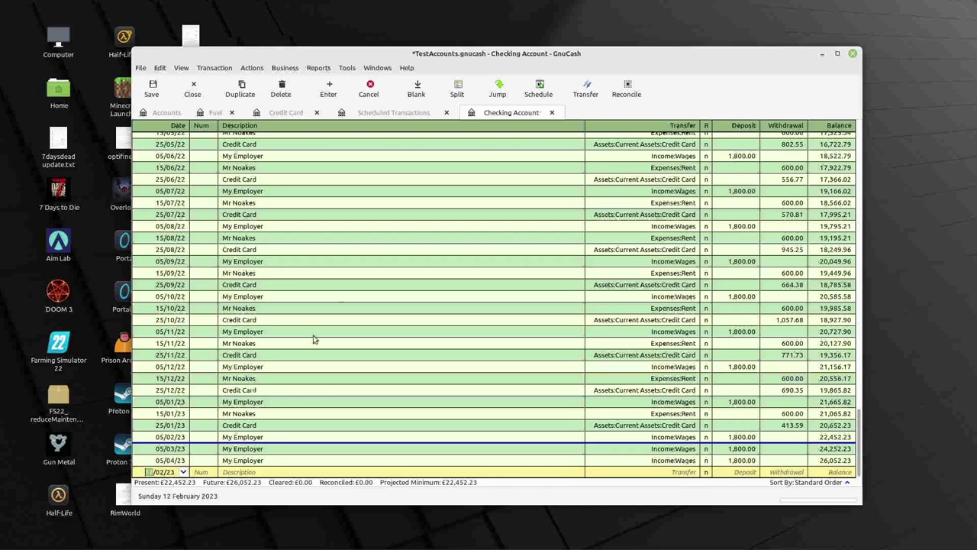
Step: In the Credit Card register, record a Credit Card payment of 267.54 from the Checking Account dated 25/02/23
{"action": "left_click", "coordinate": [293, 113]}
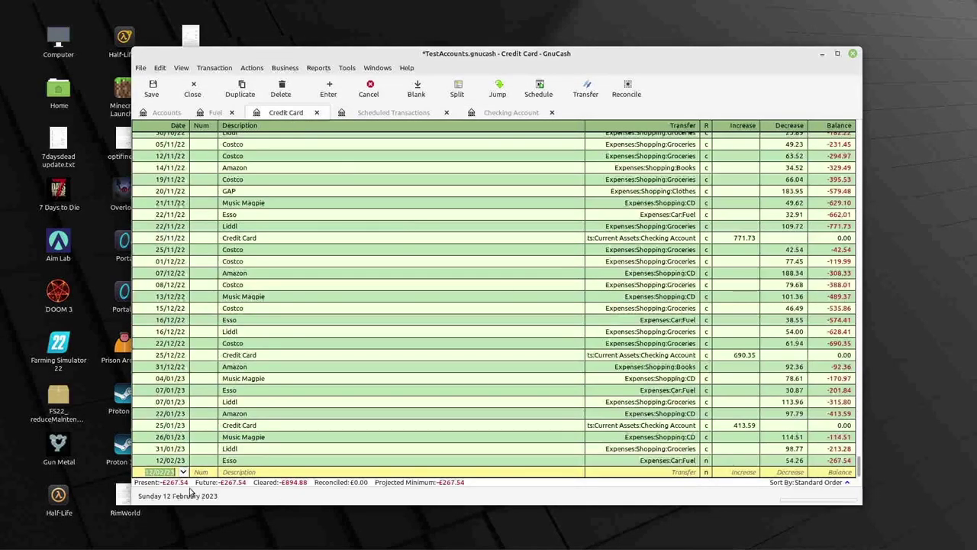
{"action": "left_click", "coordinate": [155, 473]}
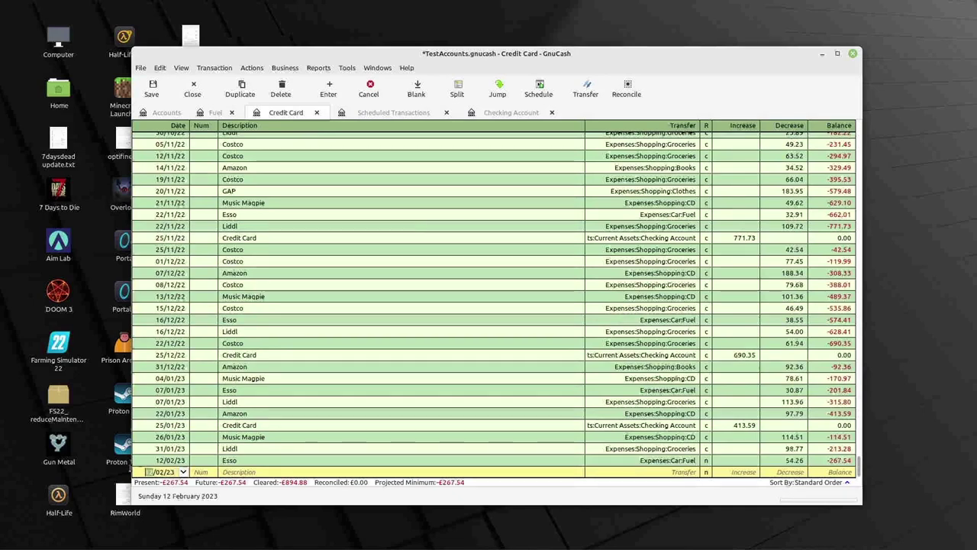
{"action": "type", "text": "25"}
{"action": "left_click", "coordinate": [230, 478]}
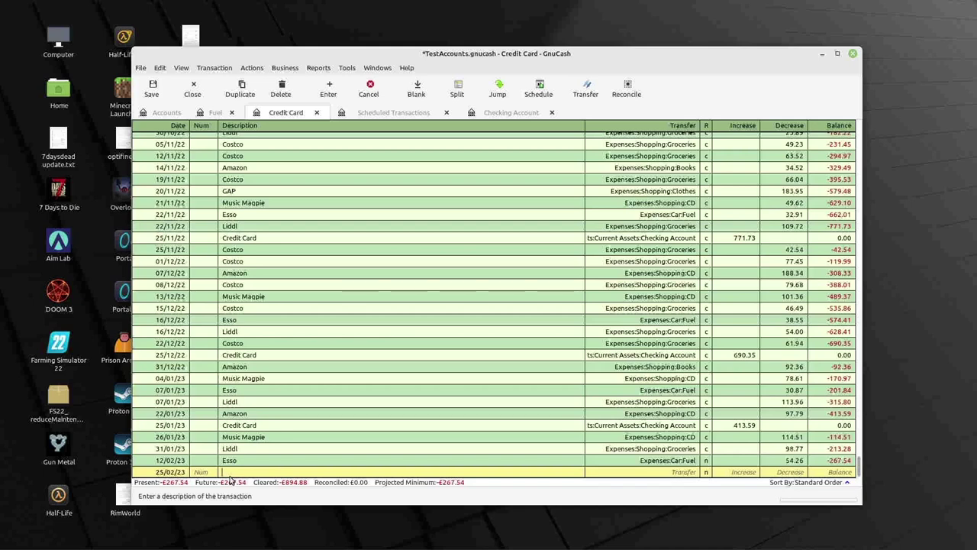
{"action": "type", "text": "Credit Card"}
{"action": "key", "text": "Tab"}
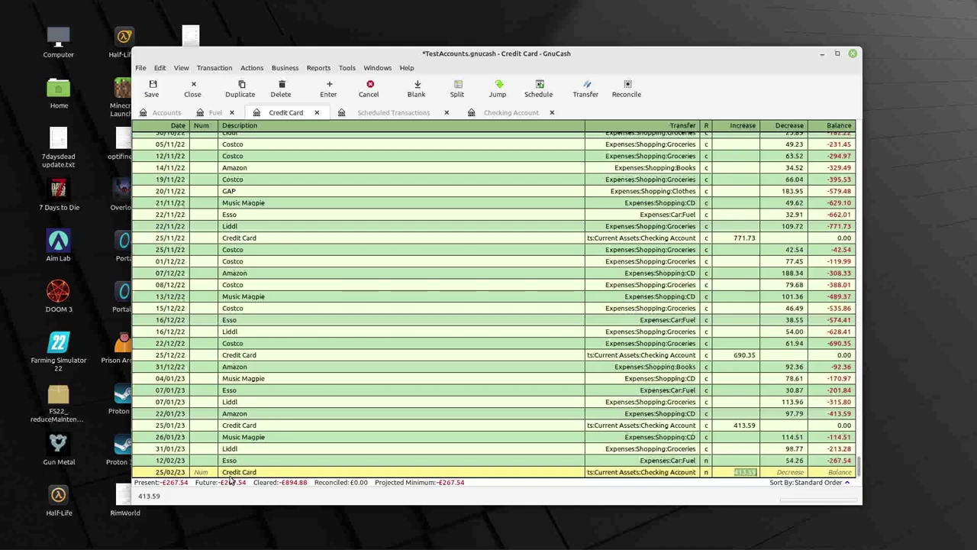
{"action": "type", "text": "267.54"}
{"action": "key", "text": "Return"}
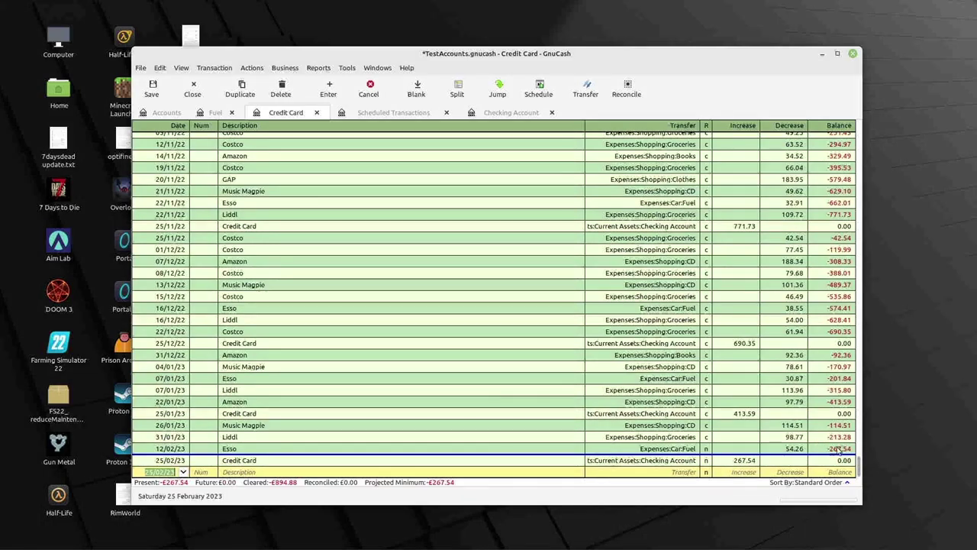
Step: Check the matching payment entry in the Checking Account register, and review the account totals in the accounts overview
{"action": "left_click", "coordinate": [498, 88]}
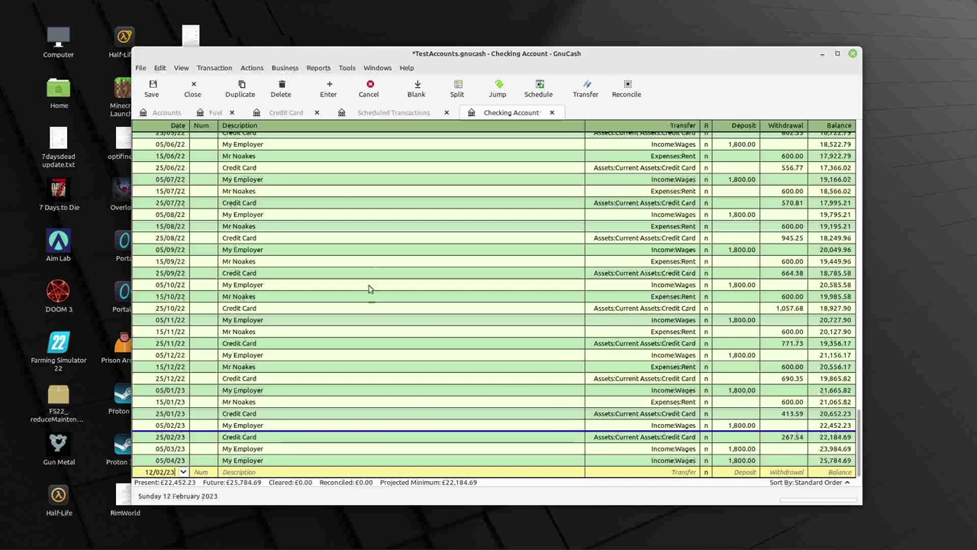
{"action": "left_click", "coordinate": [292, 113]}
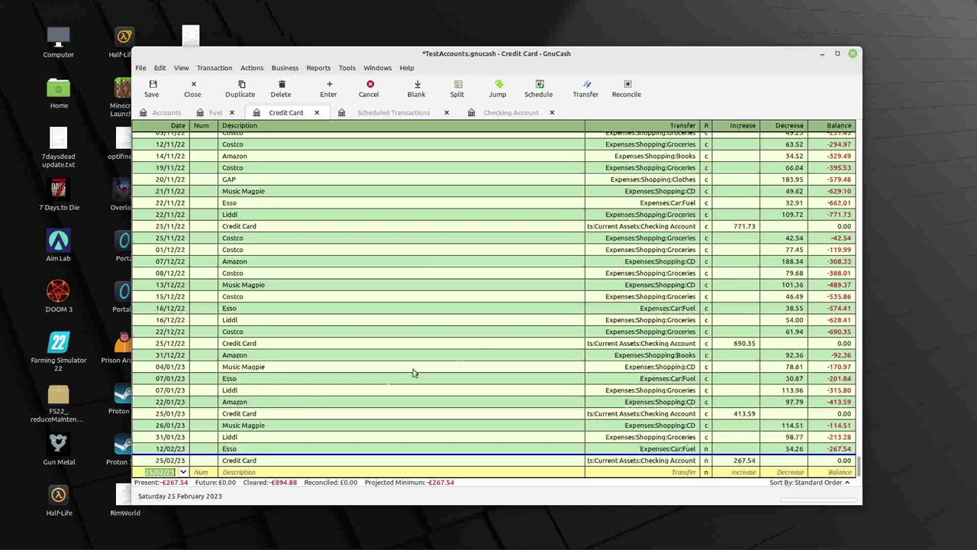
{"action": "left_click", "coordinate": [165, 112]}
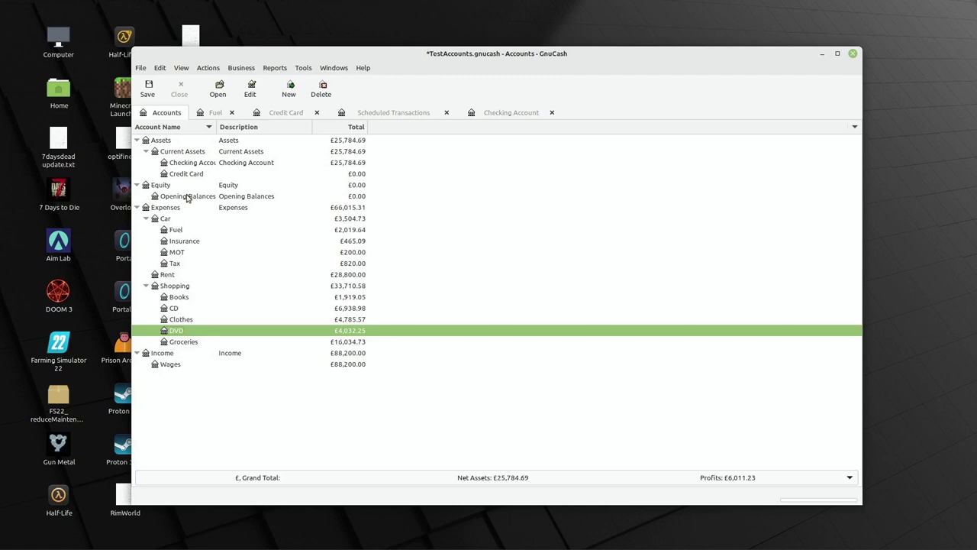
Step: Start a new account under Opening Balances and name it Test Account
{"action": "left_click", "coordinate": [178, 197]}
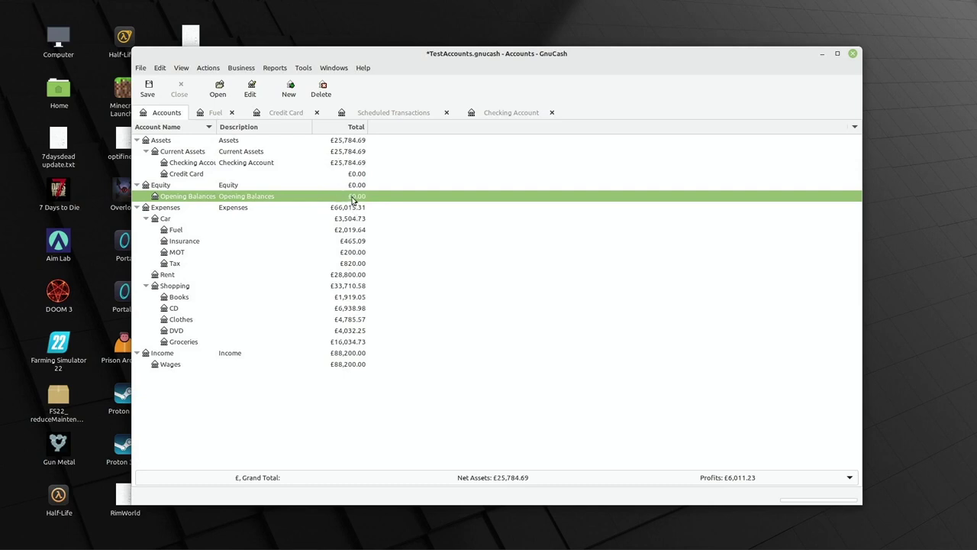
{"action": "left_click", "coordinate": [142, 68]}
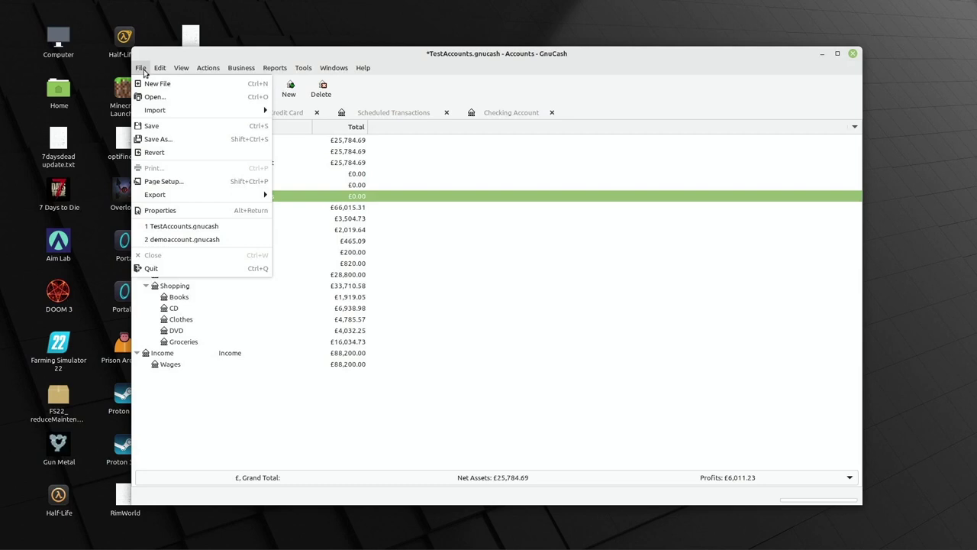
{"action": "left_click", "coordinate": [460, 180]}
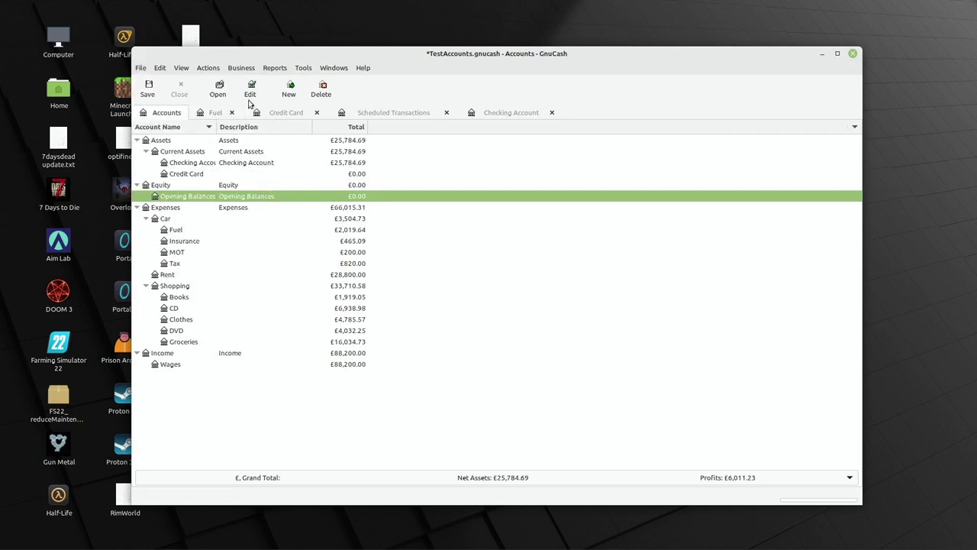
{"action": "left_click", "coordinate": [291, 88]}
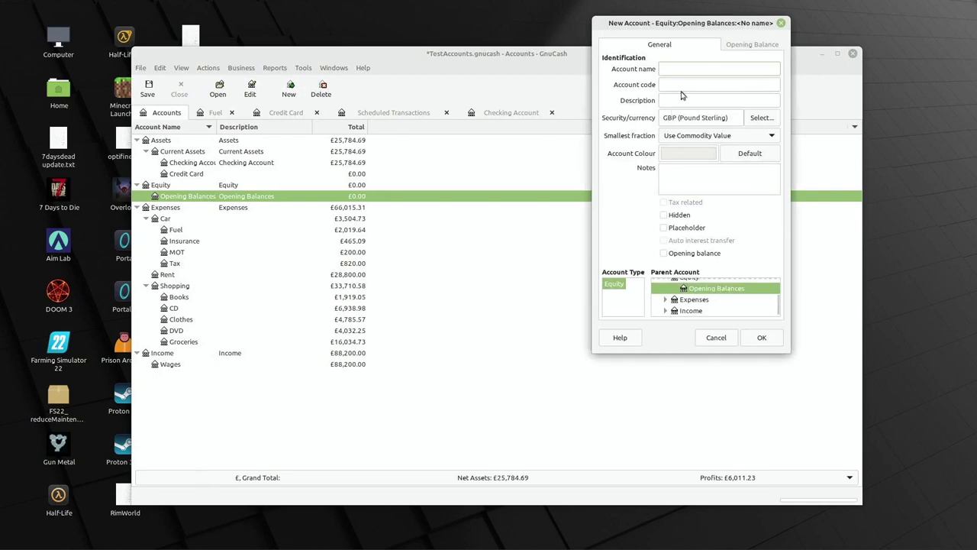
{"action": "type", "text": "Test Account"}
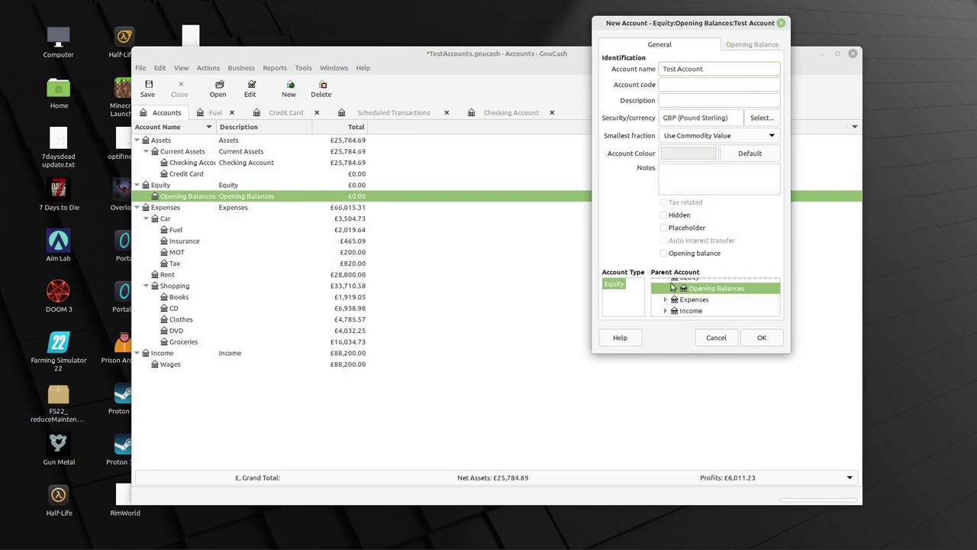
Step: Compare the account types offered under the Equity, Income, Expenses and Assets parent accounts for the new account
{"action": "scroll", "coordinate": [668, 290], "scroll_direction": "up", "scroll_amount": 2}
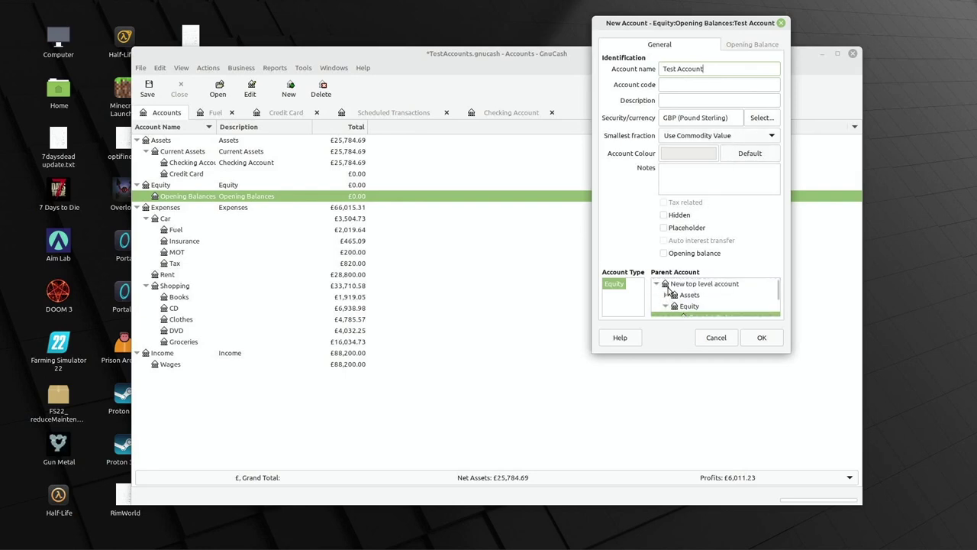
{"action": "scroll", "coordinate": [668, 290], "scroll_direction": "down", "scroll_amount": 1}
{"action": "left_click", "coordinate": [696, 298]}
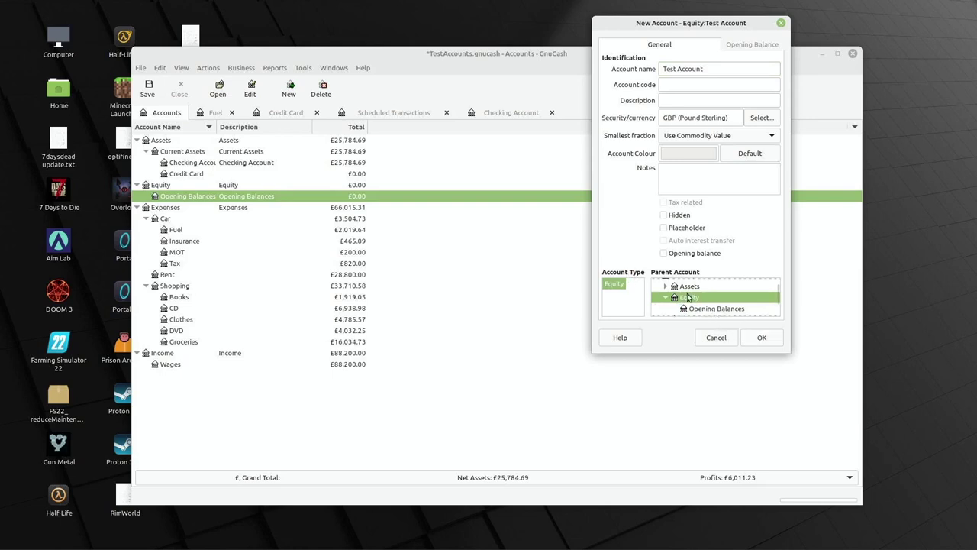
{"action": "scroll", "coordinate": [691, 313], "scroll_direction": "down", "scroll_amount": 1}
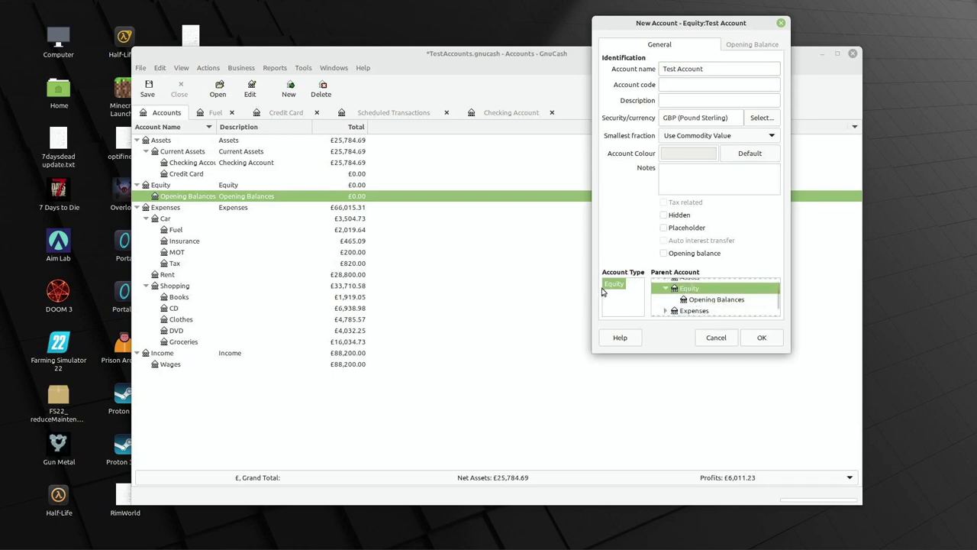
{"action": "scroll", "coordinate": [709, 297], "scroll_direction": "down", "scroll_amount": 1}
{"action": "left_click", "coordinate": [702, 301]}
{"action": "left_click", "coordinate": [631, 287]}
{"action": "left_click", "coordinate": [625, 296]}
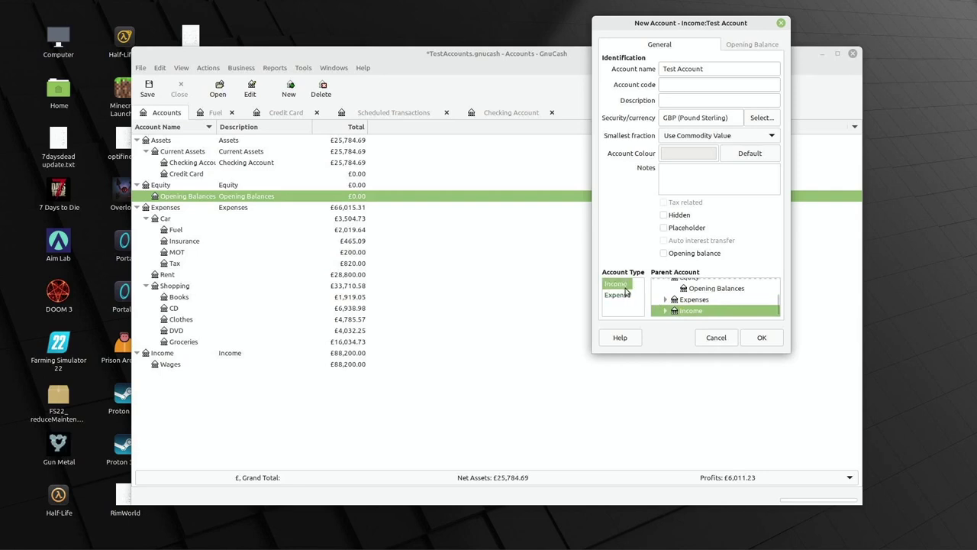
{"action": "left_click", "coordinate": [685, 302]}
{"action": "scroll", "coordinate": [697, 298], "scroll_direction": "up", "scroll_amount": 1}
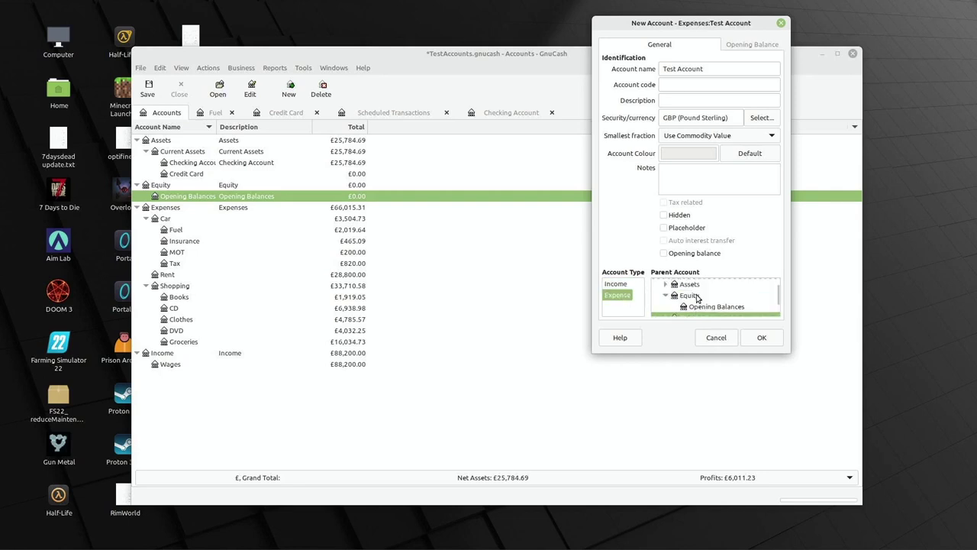
{"action": "left_click", "coordinate": [696, 296]}
{"action": "left_click", "coordinate": [696, 285]}
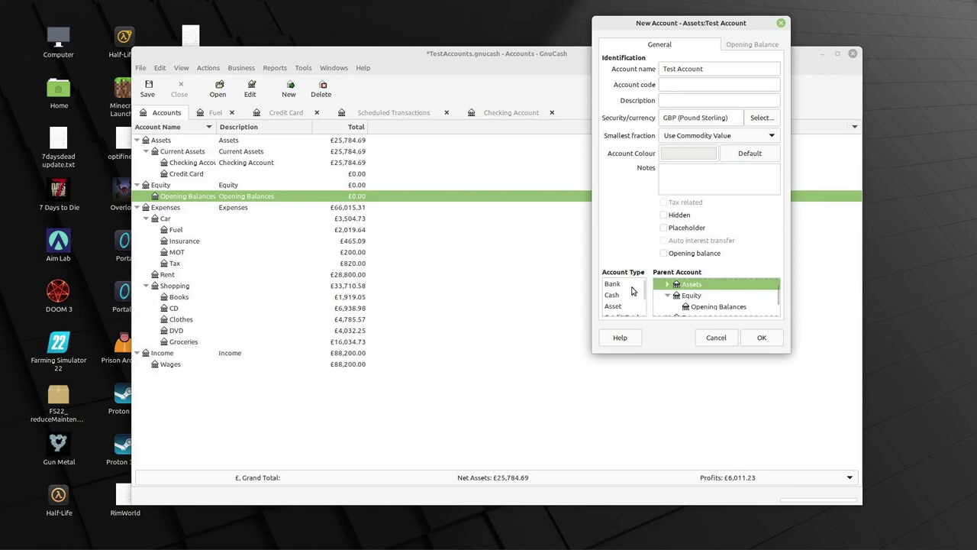
Step: Look through the account types available under Assets, trying Liability and the investment types such as Mutual Fund
{"action": "scroll", "coordinate": [636, 295], "scroll_direction": "down", "scroll_amount": 3}
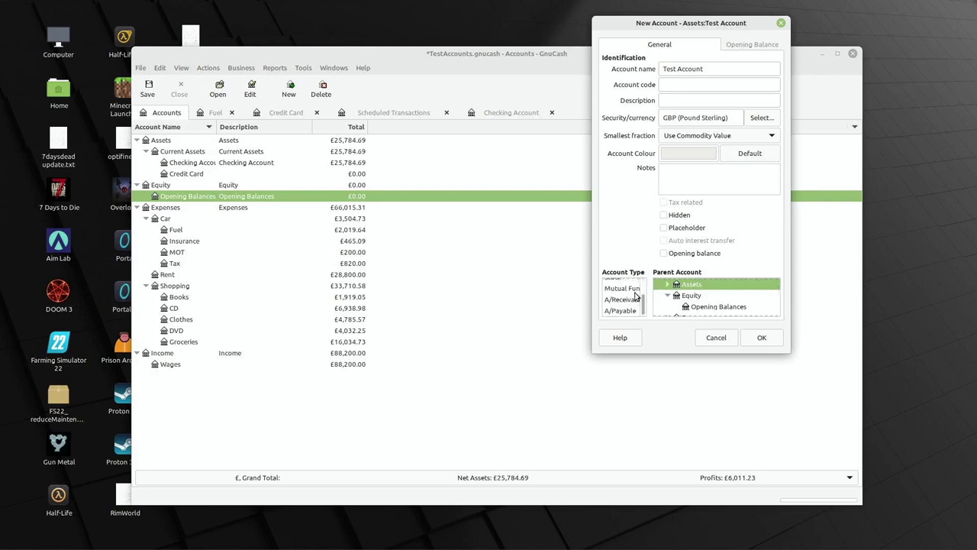
{"action": "scroll", "coordinate": [636, 296], "scroll_direction": "up", "scroll_amount": 4}
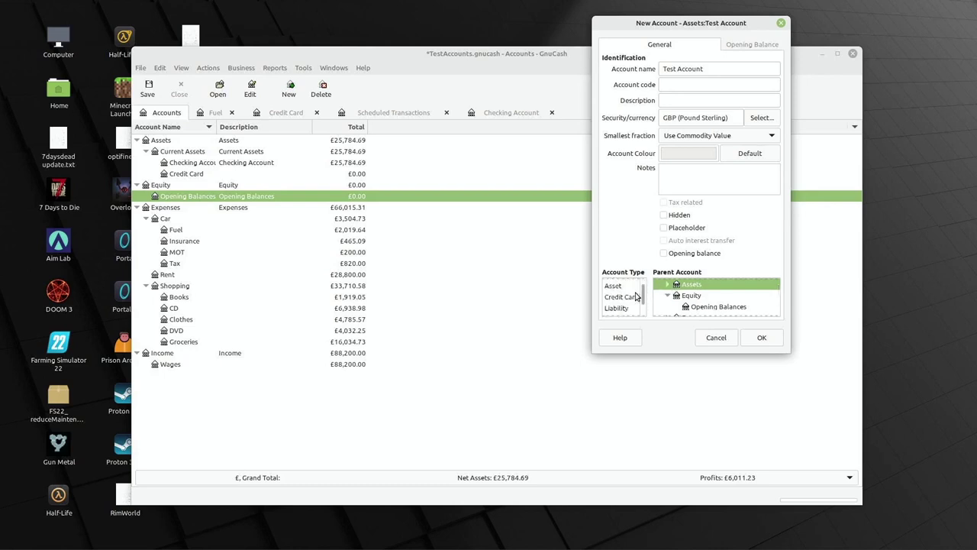
{"action": "scroll", "coordinate": [636, 296], "scroll_direction": "down", "scroll_amount": 1}
{"action": "left_click", "coordinate": [620, 308]}
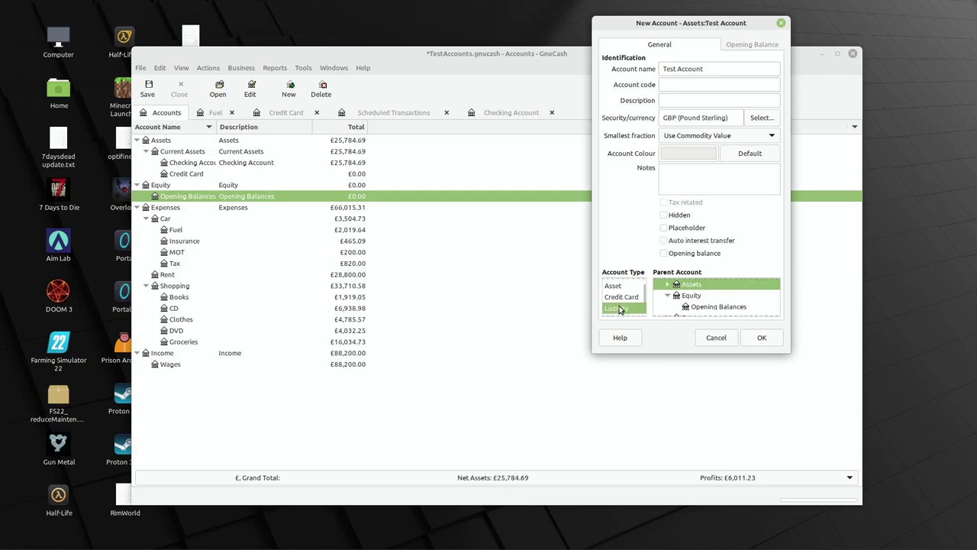
{"action": "scroll", "coordinate": [623, 301], "scroll_direction": "down", "scroll_amount": 1}
{"action": "left_click", "coordinate": [623, 303]}
{"action": "scroll", "coordinate": [624, 302], "scroll_direction": "down", "scroll_amount": 1}
{"action": "left_click", "coordinate": [625, 301]}
{"action": "scroll", "coordinate": [624, 301], "scroll_direction": "down", "scroll_amount": 1}
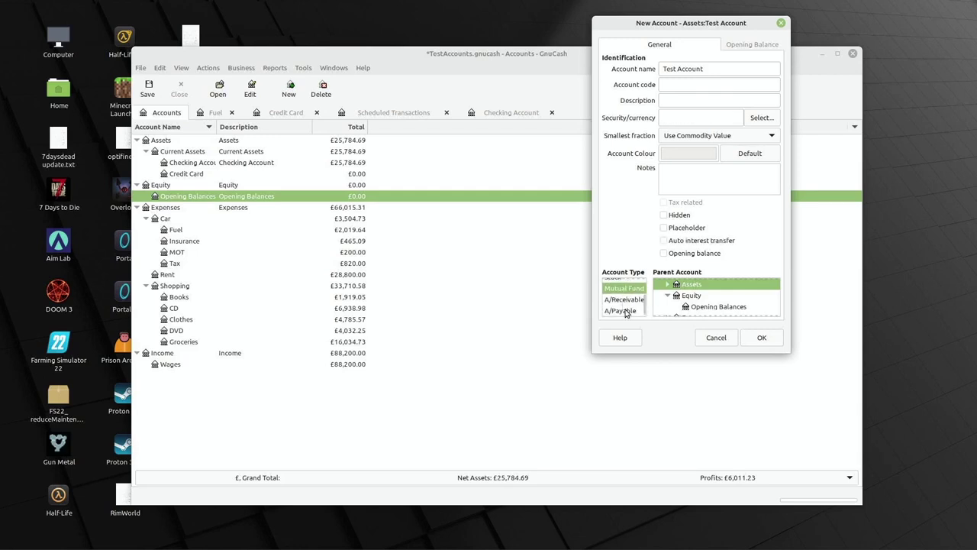
{"action": "scroll", "coordinate": [626, 309], "scroll_direction": "up", "scroll_amount": 5}
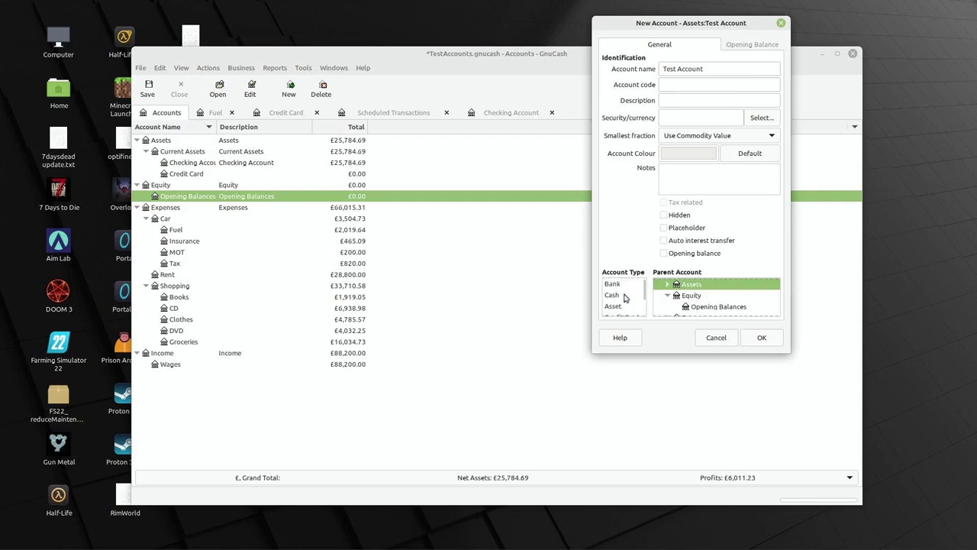
Step: Try to create Test Account as a Bank account under Assets, and check the smallest fraction options
{"action": "left_click", "coordinate": [621, 284]}
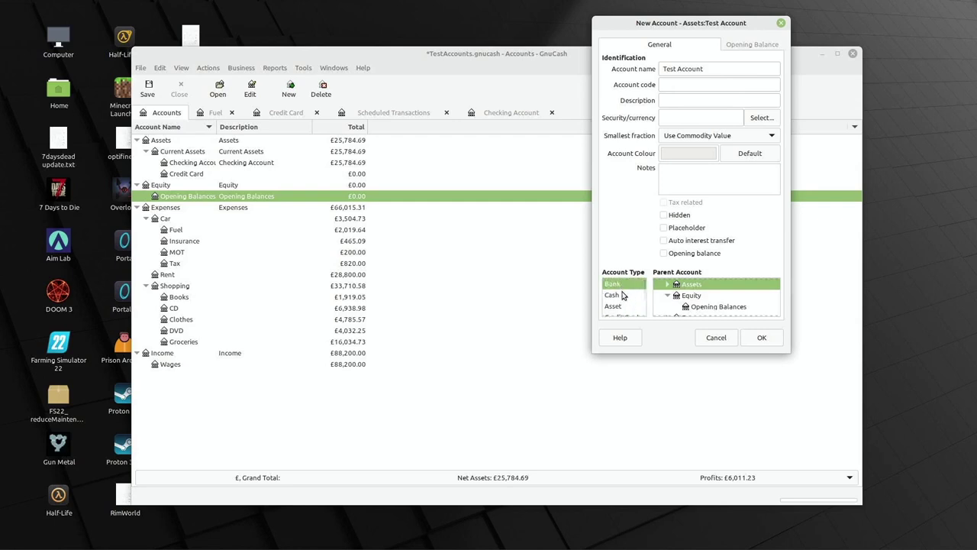
{"action": "left_click", "coordinate": [762, 337]}
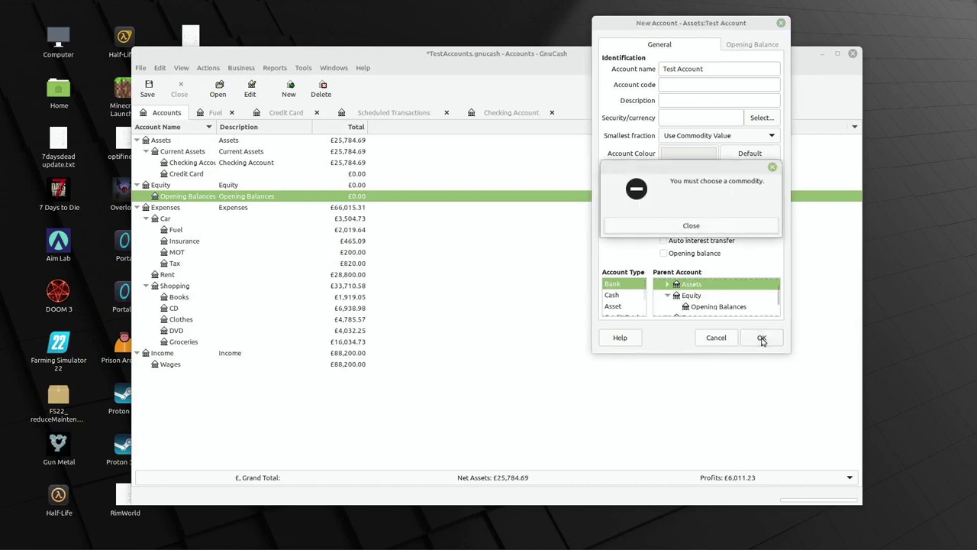
{"action": "left_click", "coordinate": [694, 226]}
{"action": "left_click", "coordinate": [701, 136]}
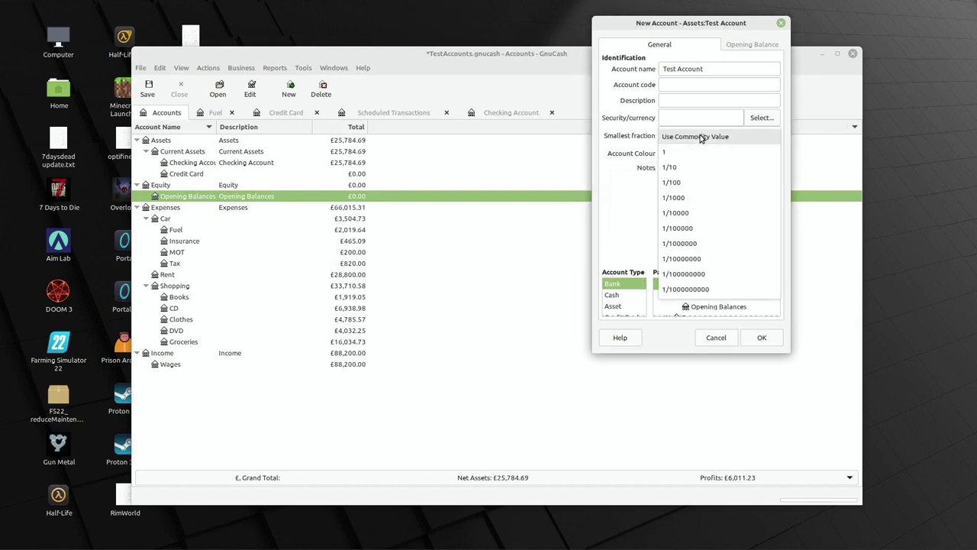
{"action": "left_click", "coordinate": [701, 136]}
Step: Try to create Test Account as a Cash account under Assets, and set its smallest fraction to 1
{"action": "left_click", "coordinate": [628, 296]}
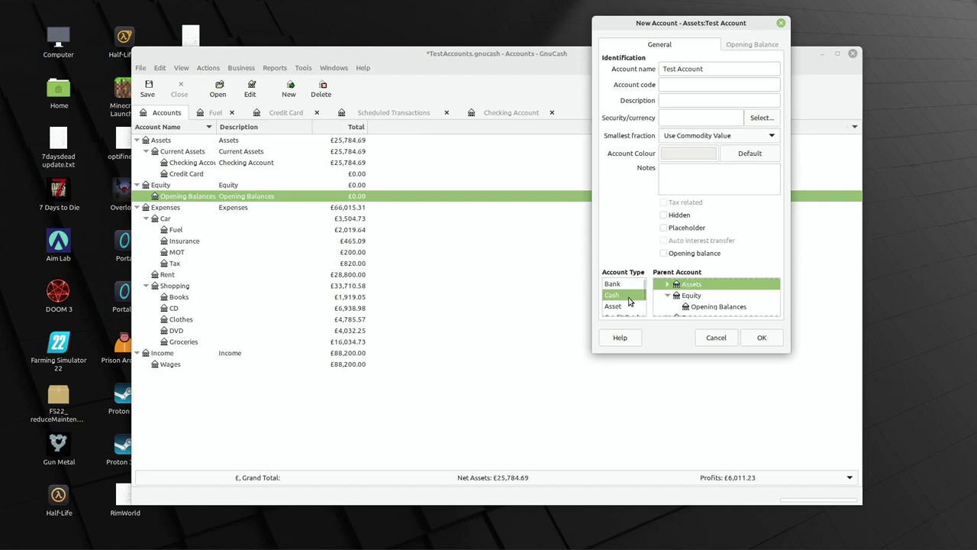
{"action": "scroll", "coordinate": [630, 302], "scroll_direction": "down", "scroll_amount": 2}
{"action": "scroll", "coordinate": [631, 302], "scroll_direction": "up", "scroll_amount": 2}
{"action": "left_click", "coordinate": [752, 340]}
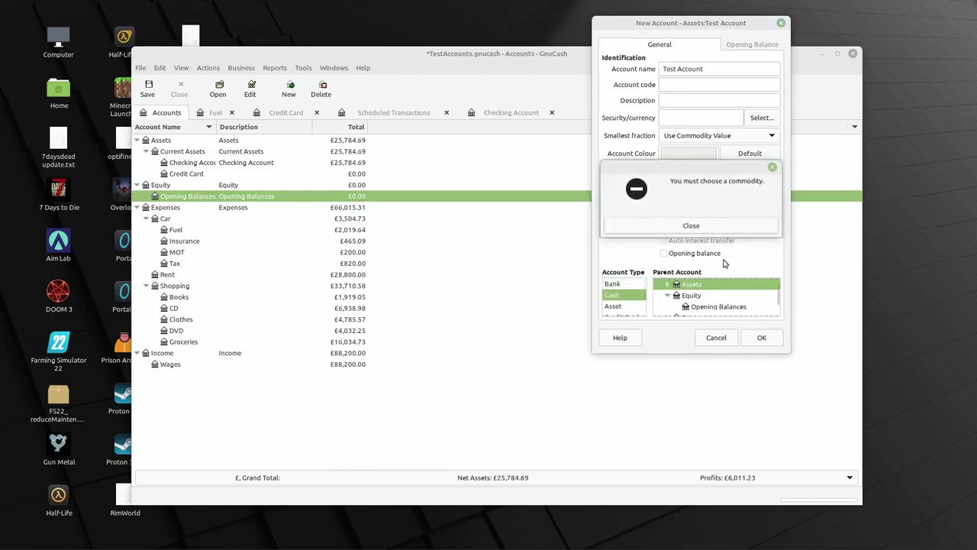
{"action": "left_click", "coordinate": [715, 229]}
{"action": "left_click", "coordinate": [716, 140]}
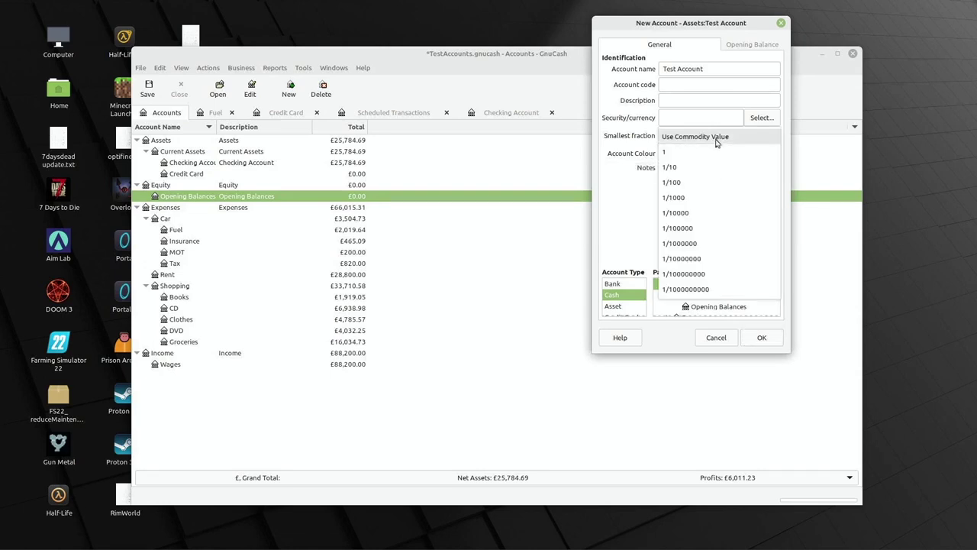
{"action": "left_click", "coordinate": [712, 152]}
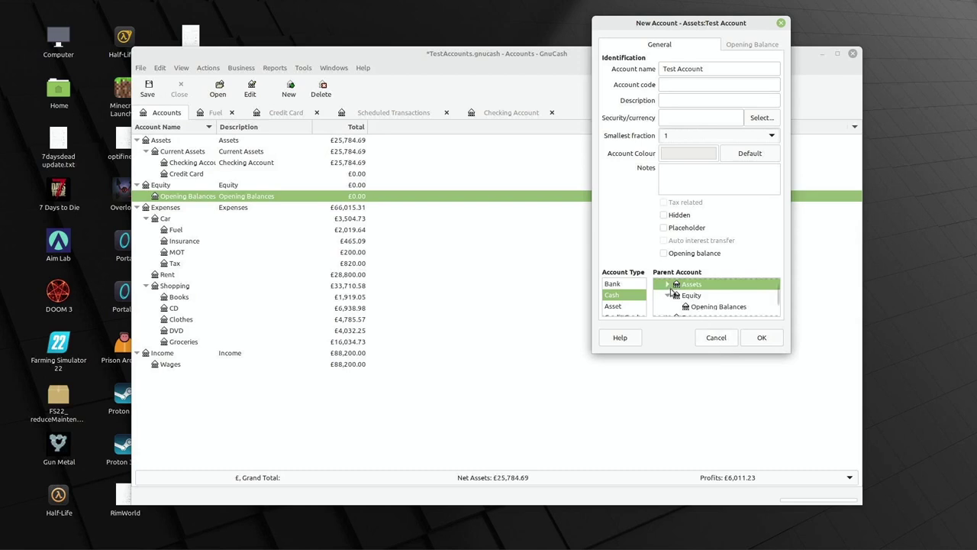
Step: Try to create Test Account under Current Assets, and set the smallest fraction back to Use Commodity Value
{"action": "scroll", "coordinate": [679, 300], "scroll_direction": "down", "scroll_amount": 1}
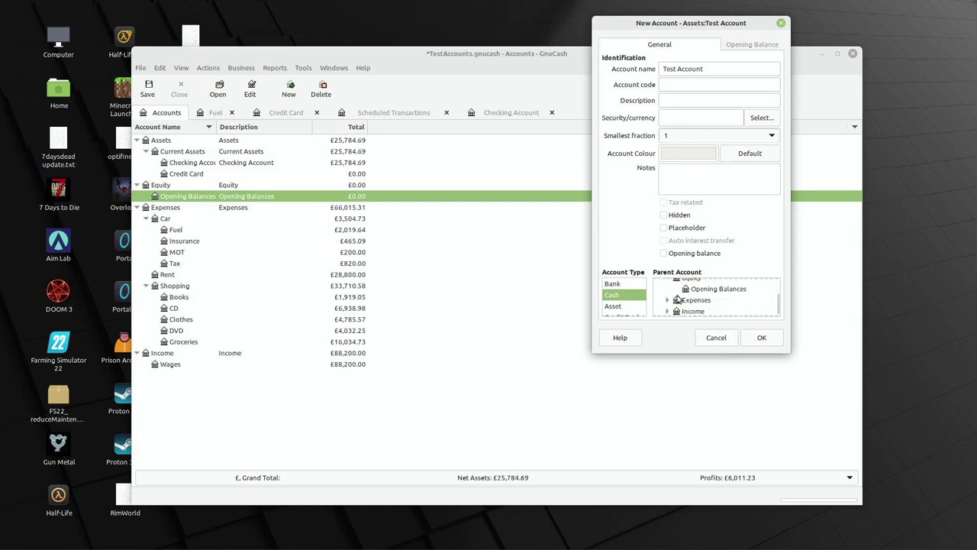
{"action": "scroll", "coordinate": [674, 300], "scroll_direction": "up", "scroll_amount": 2}
{"action": "left_click", "coordinate": [670, 294]}
{"action": "left_click", "coordinate": [697, 307]}
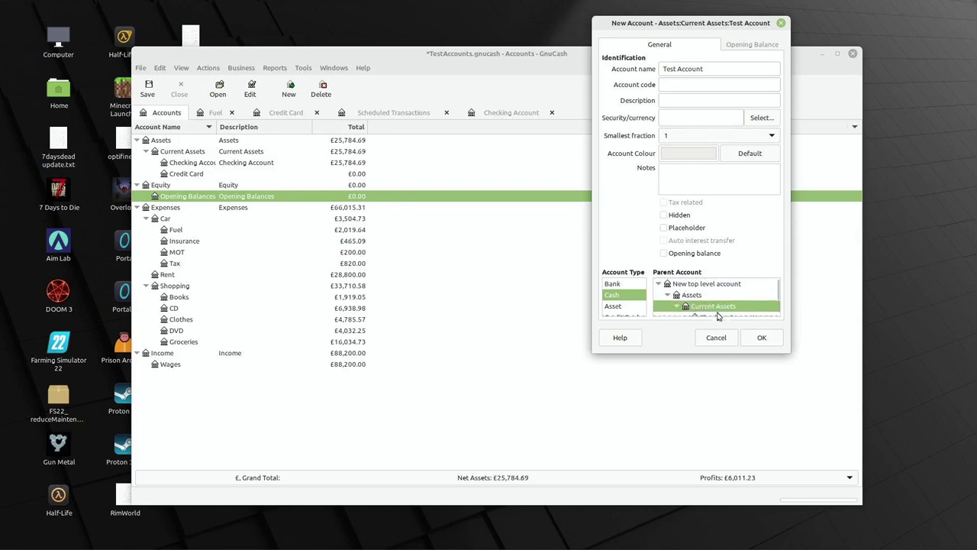
{"action": "left_click", "coordinate": [767, 340]}
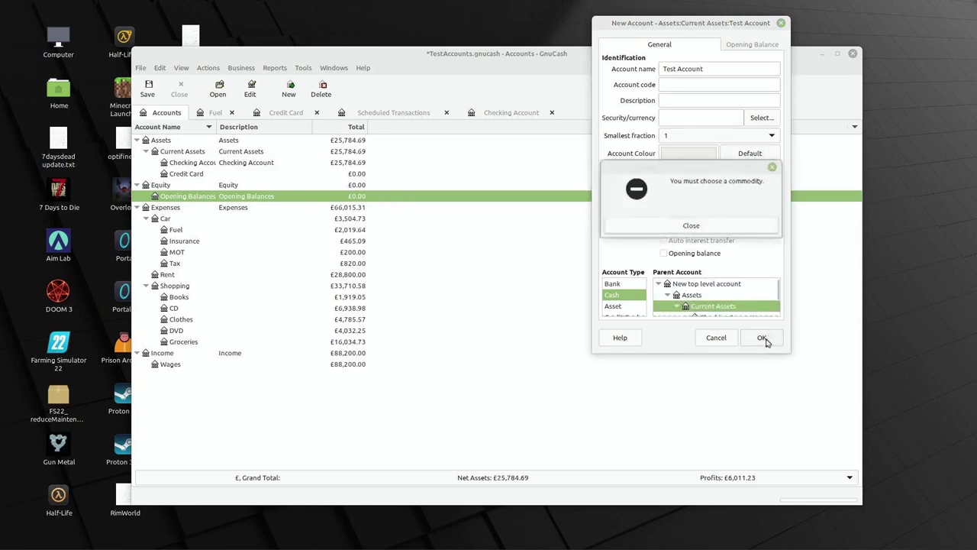
{"action": "left_click", "coordinate": [713, 234]}
{"action": "left_click", "coordinate": [692, 138]}
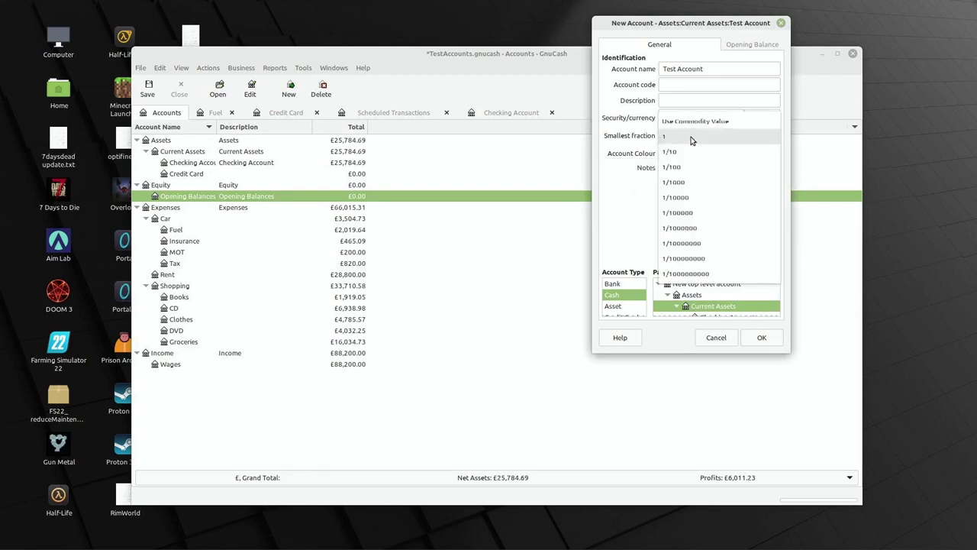
{"action": "left_click", "coordinate": [690, 120]}
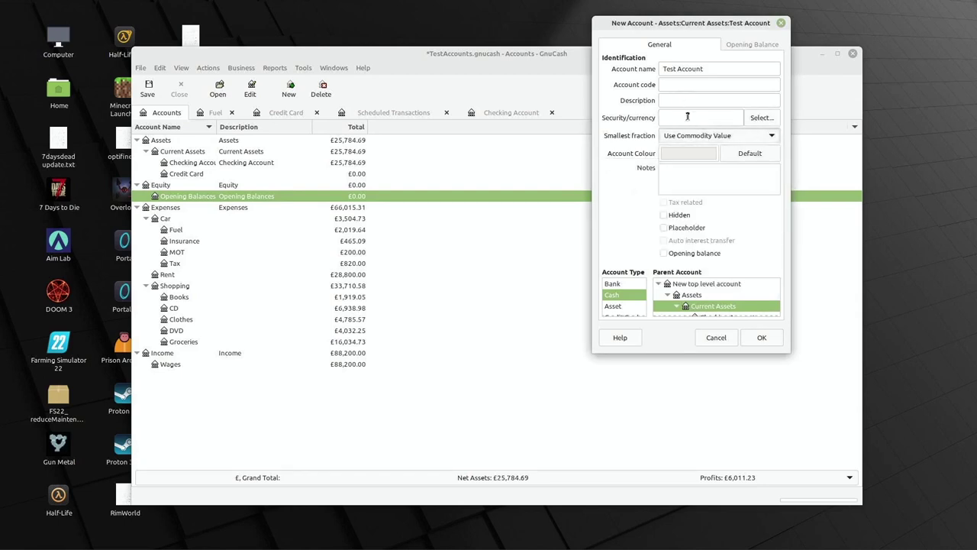
Step: Browse the selectable currencies for Test Account without choosing one, and abandon the new account
{"action": "left_click", "coordinate": [756, 119]}
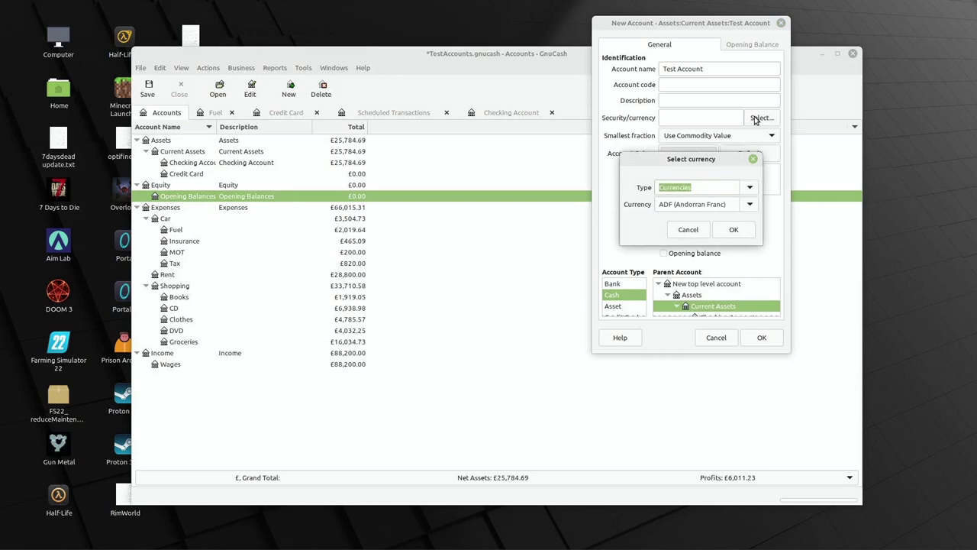
{"action": "left_click", "coordinate": [750, 204]}
{"action": "scroll", "coordinate": [733, 327], "scroll_direction": "down", "scroll_amount": 1}
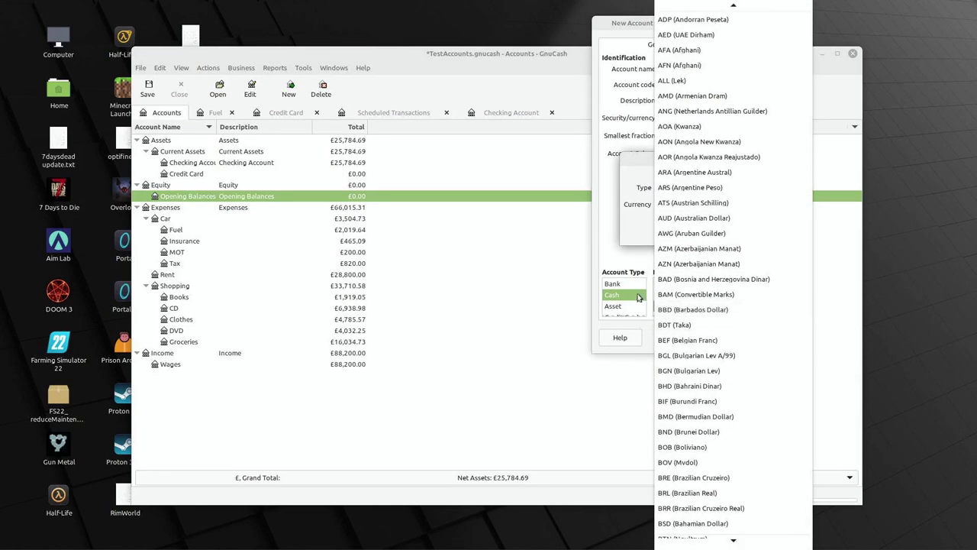
{"action": "left_click", "coordinate": [597, 255]}
{"action": "left_click", "coordinate": [687, 229]}
{"action": "left_click", "coordinate": [775, 338]}
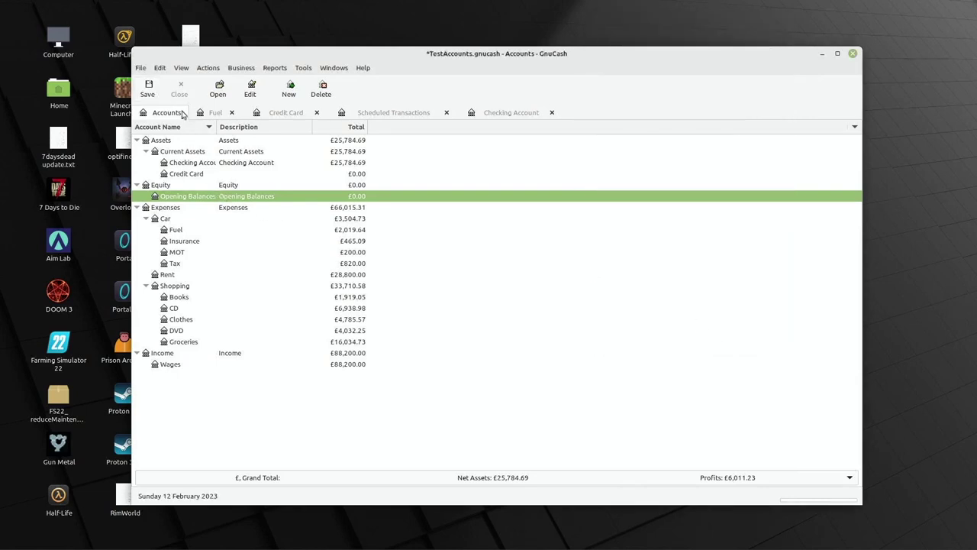
Step: Create a Bank account named Test Acc under the parent account Assets
{"action": "left_click", "coordinate": [289, 89]}
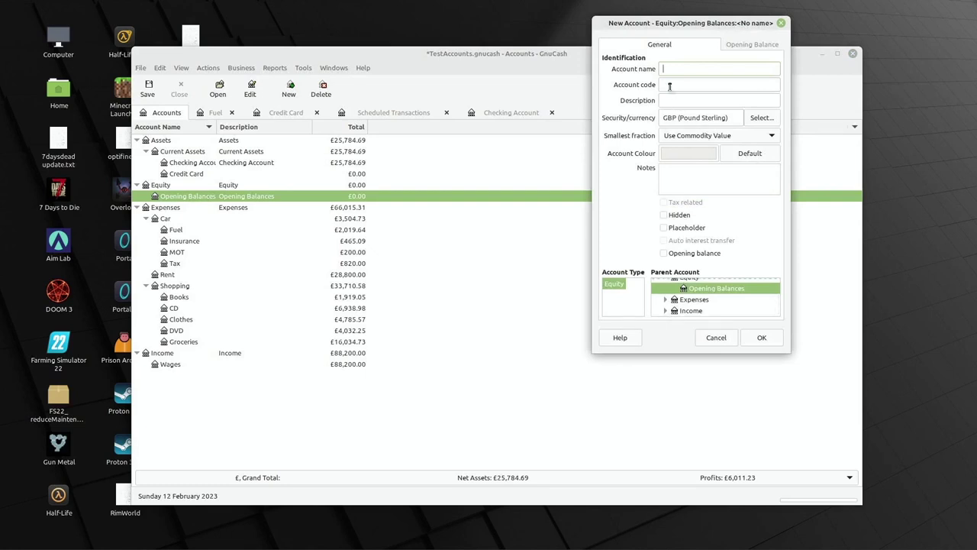
{"action": "type", "text": "Test Acc"}
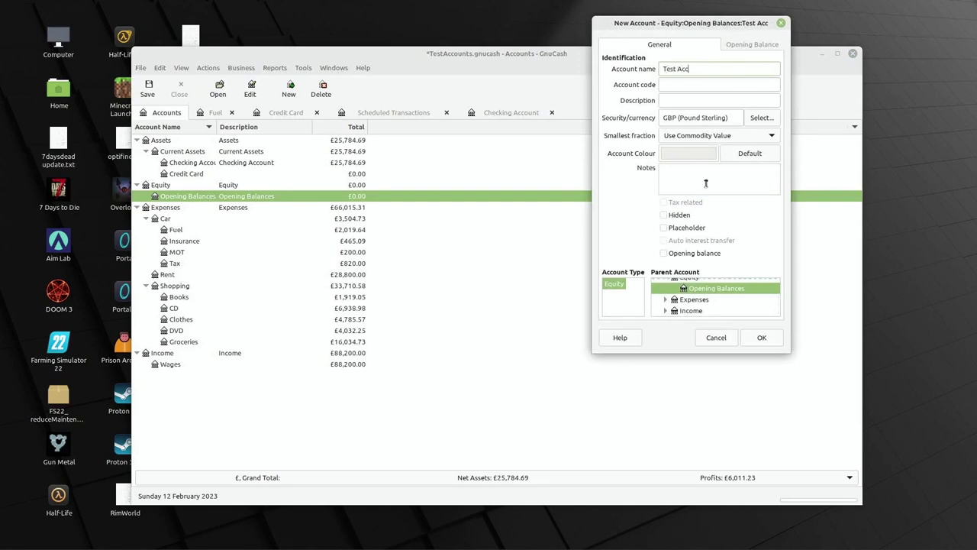
{"action": "scroll", "coordinate": [685, 294], "scroll_direction": "up", "scroll_amount": 3}
{"action": "left_click", "coordinate": [686, 294]}
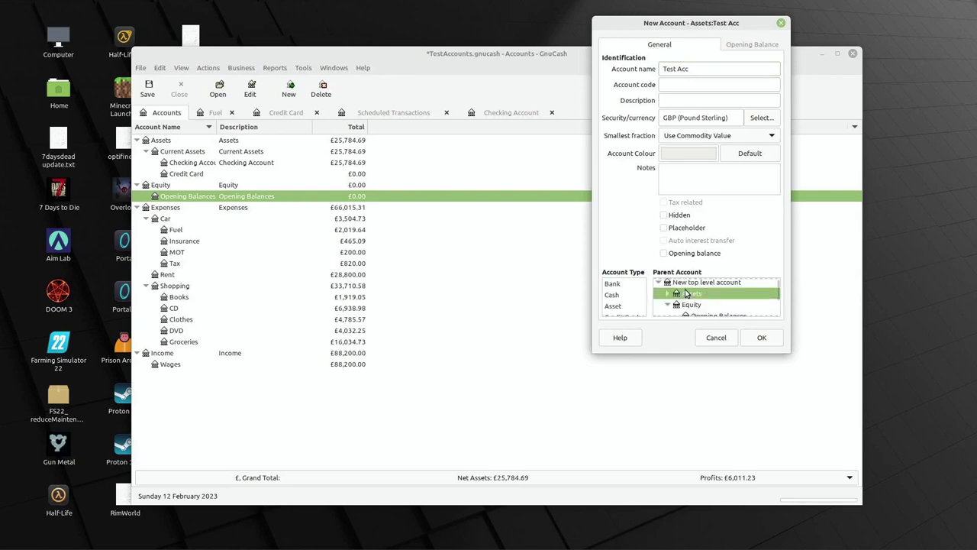
{"action": "left_click", "coordinate": [617, 284]}
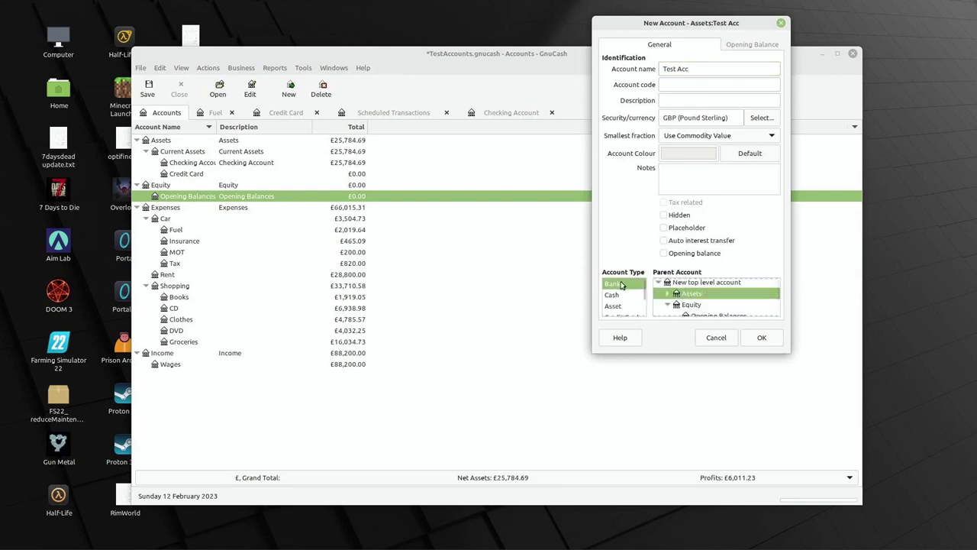
{"action": "left_click", "coordinate": [762, 337]}
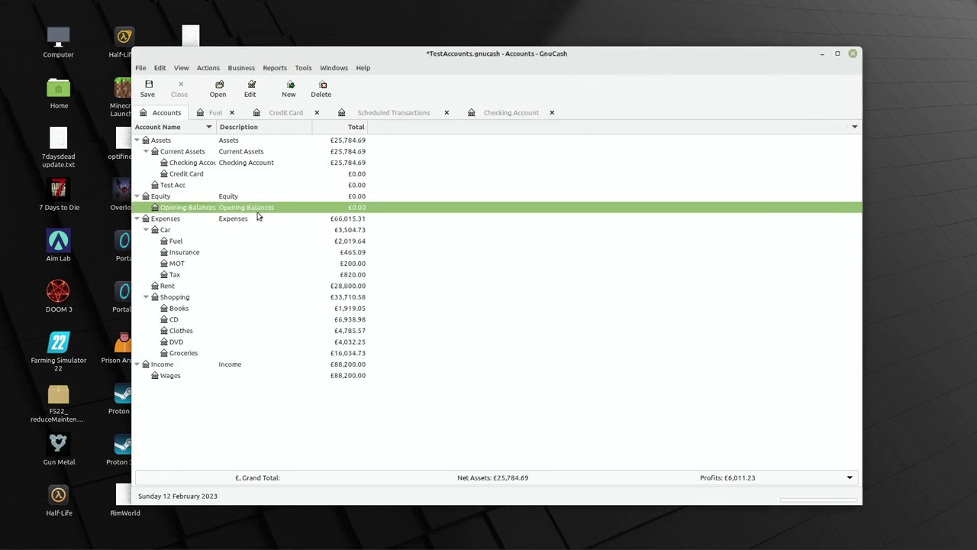
Step: Record an Opening Balance deposit of 1,000.00 in the Test Acc register, transferred from Equity:Opening Balances
{"action": "left_click", "coordinate": [183, 185]}
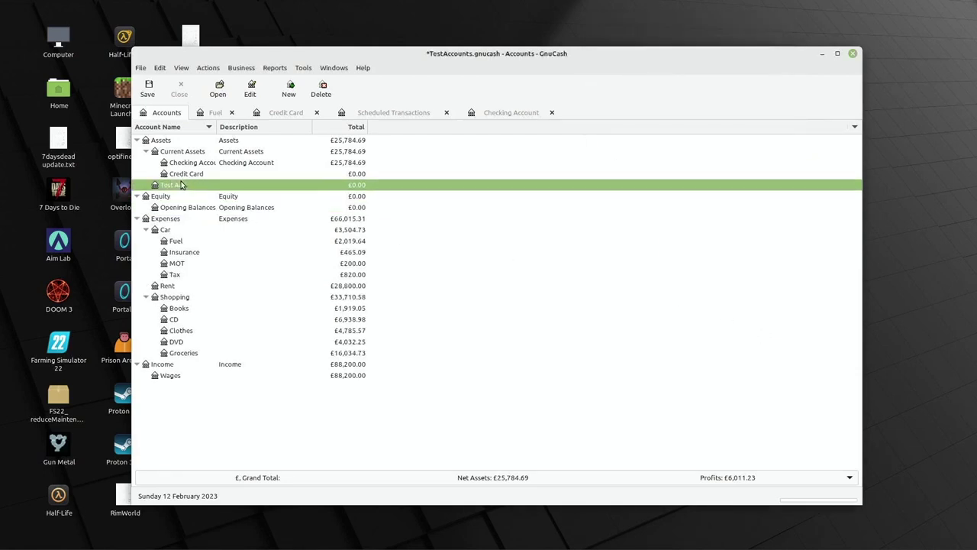
{"action": "double_click", "coordinate": [181, 185]}
{"action": "left_click", "coordinate": [472, 138]}
{"action": "type", "text": "Opening Balance"}
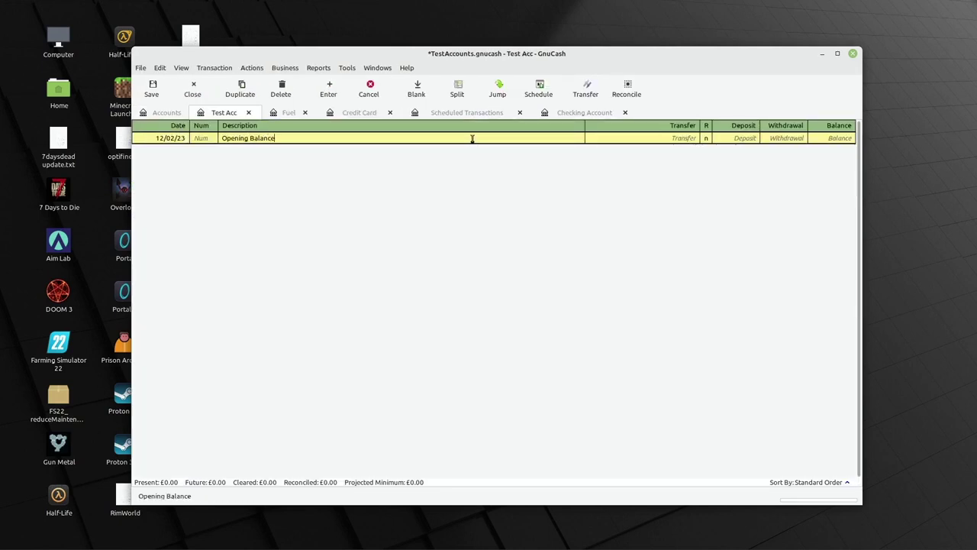
{"action": "key", "text": "Tab"}
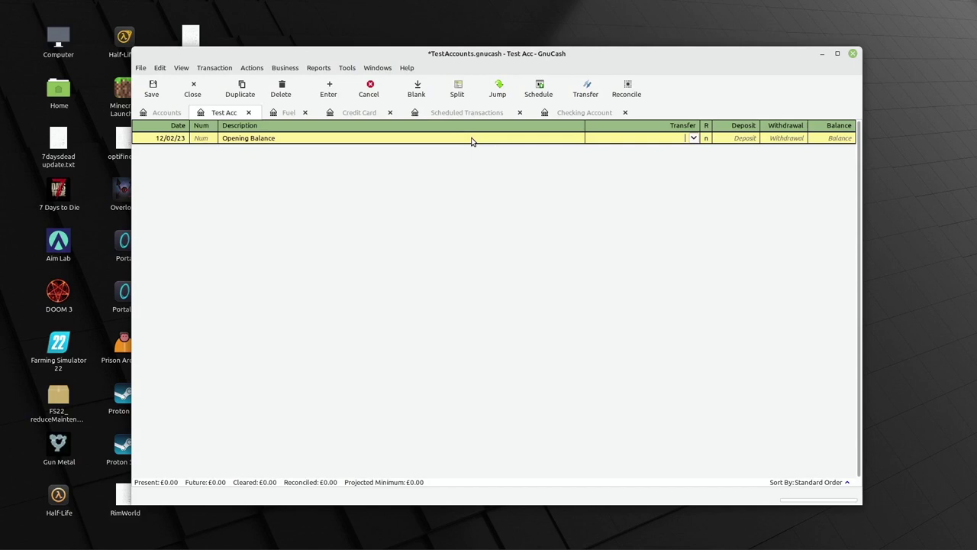
{"action": "key", "text": "Tab"}
{"action": "left_click", "coordinate": [687, 141]}
{"action": "left_click", "coordinate": [694, 138]}
{"action": "left_click", "coordinate": [639, 183]}
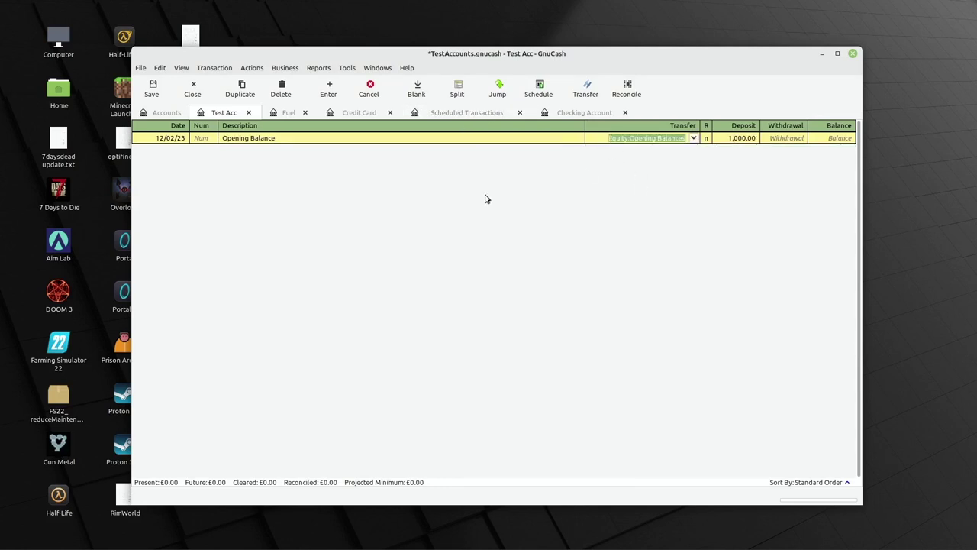
{"action": "key", "text": "Return"}
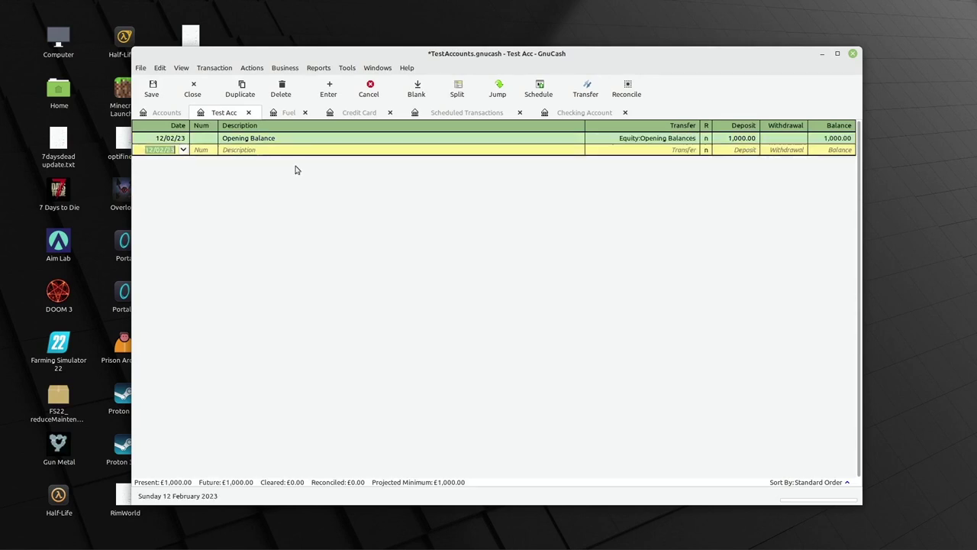
Step: Check the Test Acc and Opening Balances totals in the account list, and close the Test Acc register
{"action": "left_click", "coordinate": [163, 113]}
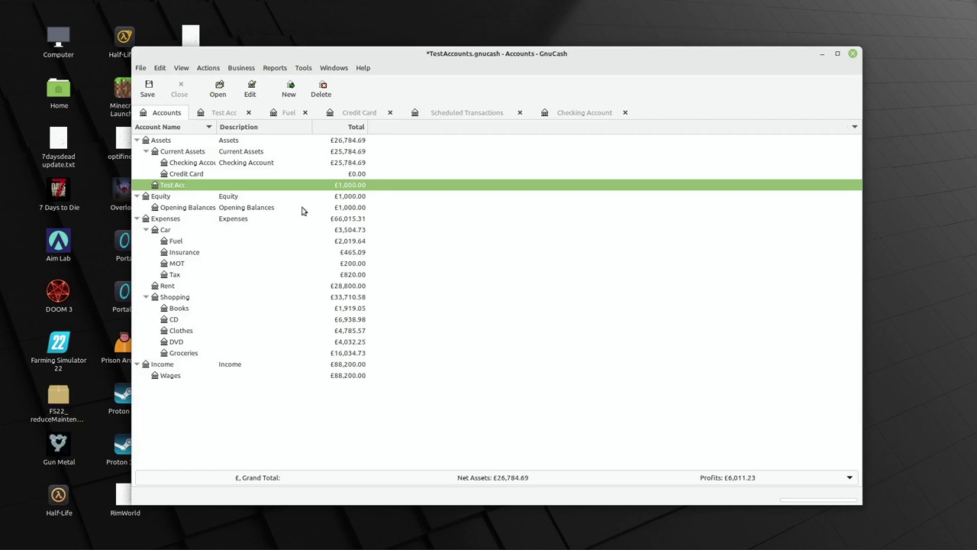
{"action": "left_click", "coordinate": [336, 211]}
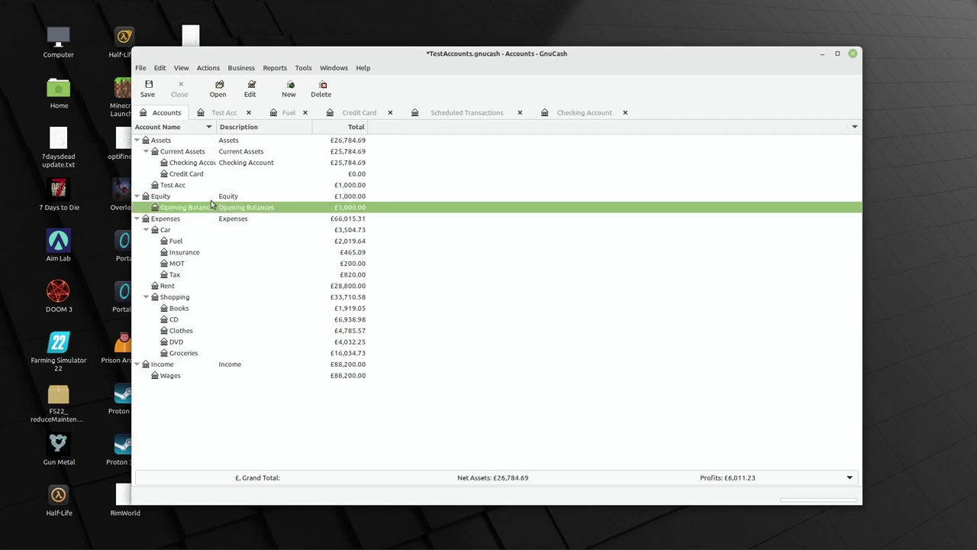
{"action": "left_click", "coordinate": [249, 113]}
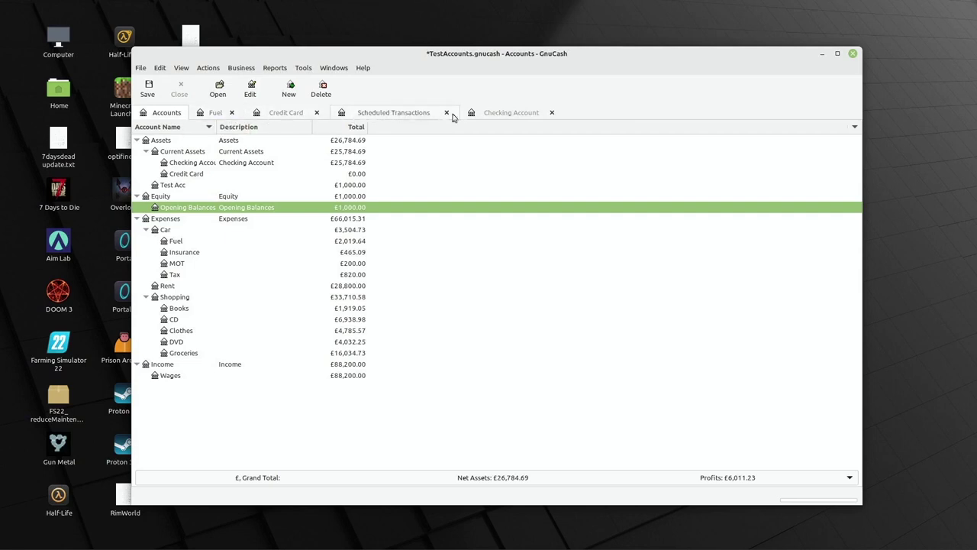
Step: Open the saved Annual Summary report and examine the yearly cash flow columns from 2019 to 2022
{"action": "left_click", "coordinate": [497, 114]}
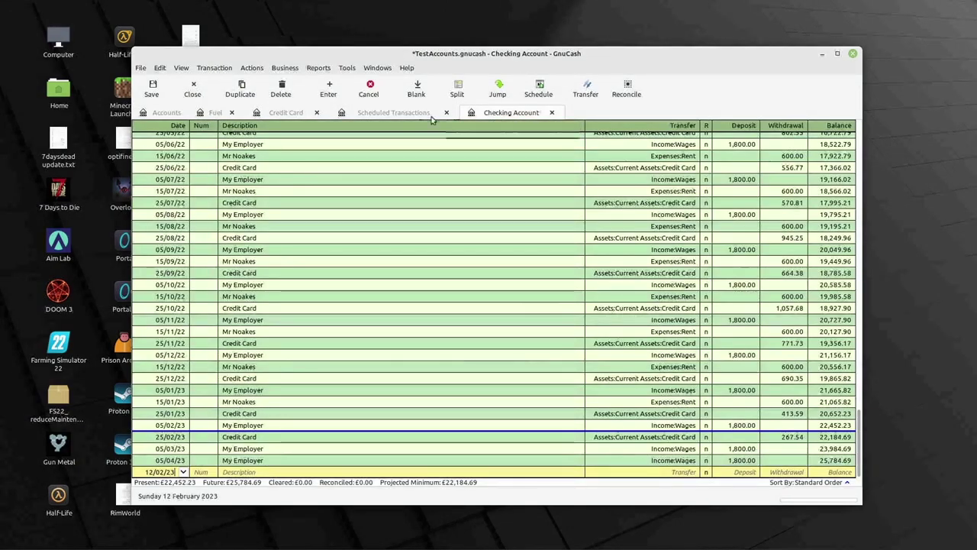
{"action": "left_click", "coordinate": [321, 68]}
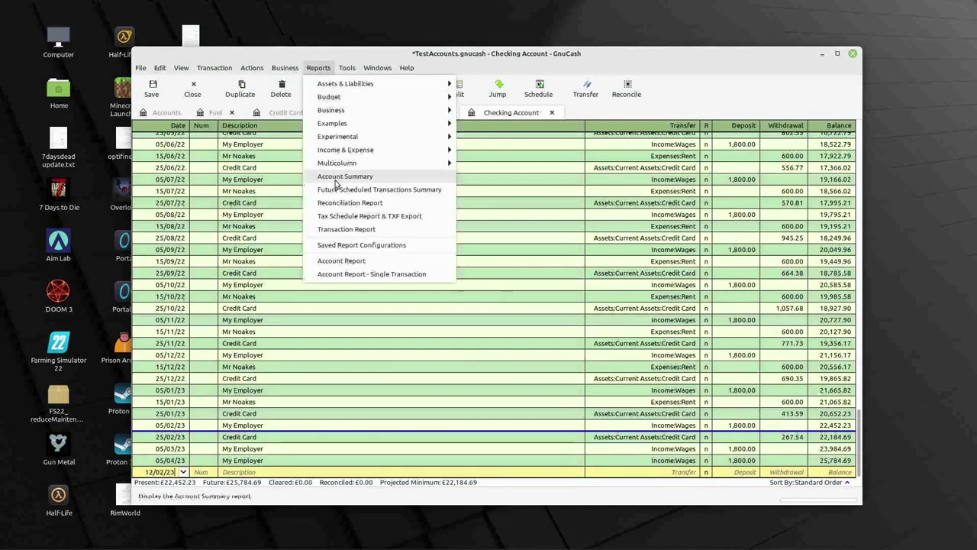
{"action": "left_click", "coordinate": [351, 244]}
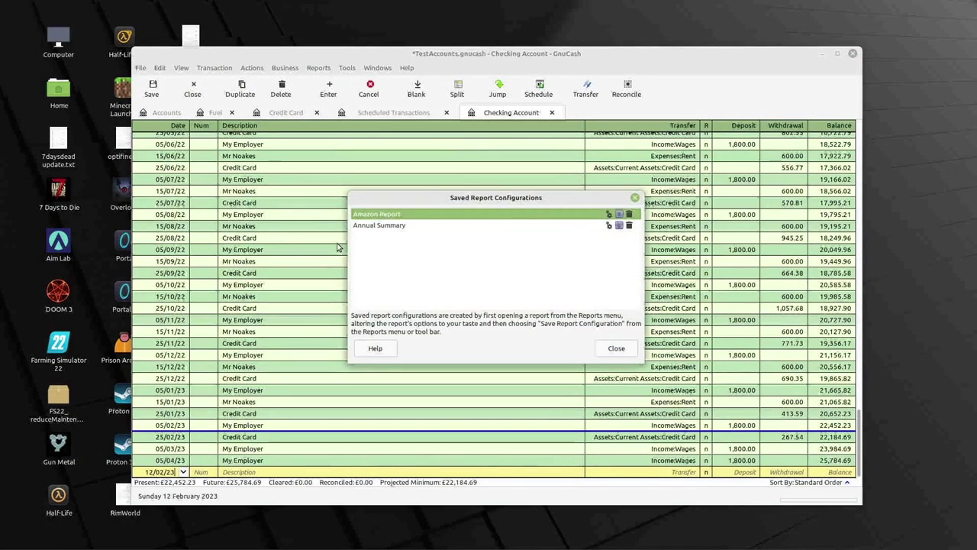
{"action": "left_click", "coordinate": [489, 227]}
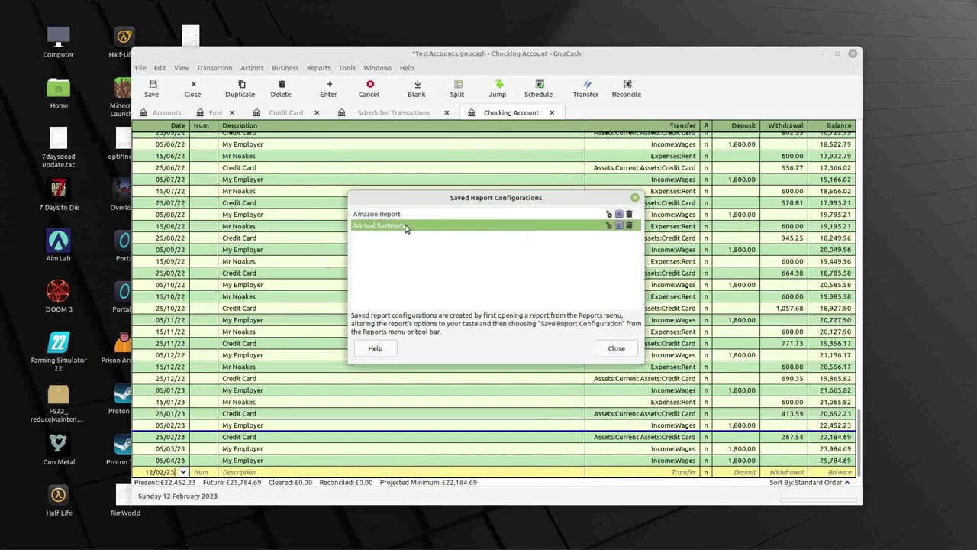
{"action": "double_click", "coordinate": [459, 228]}
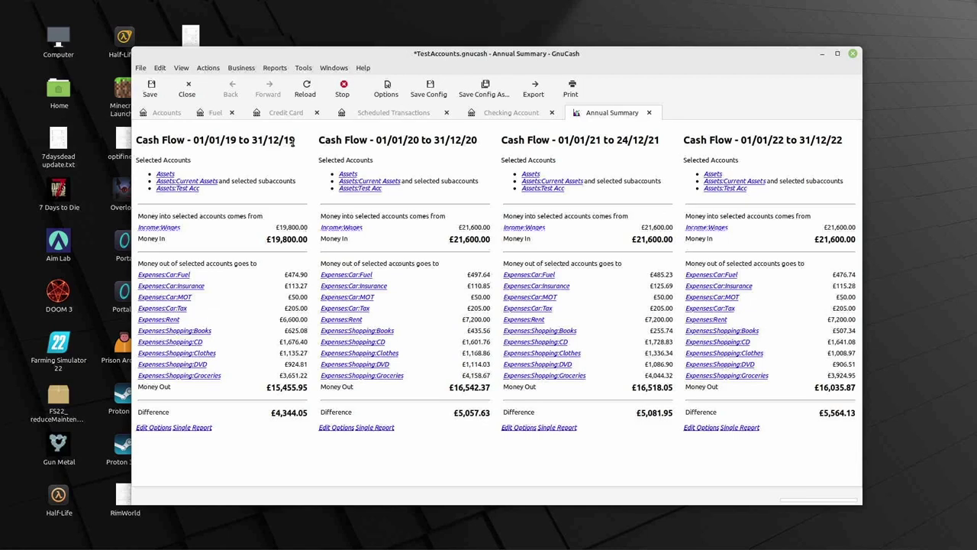
{"action": "left_click_drag", "start_coordinate": [566, 141], "coordinate": [629, 142]}
{"action": "left_click", "coordinate": [691, 147]}
Step: Open the saved Amazon Report and look through its subtotal table and yearly purchase listings
{"action": "left_click", "coordinate": [276, 68]}
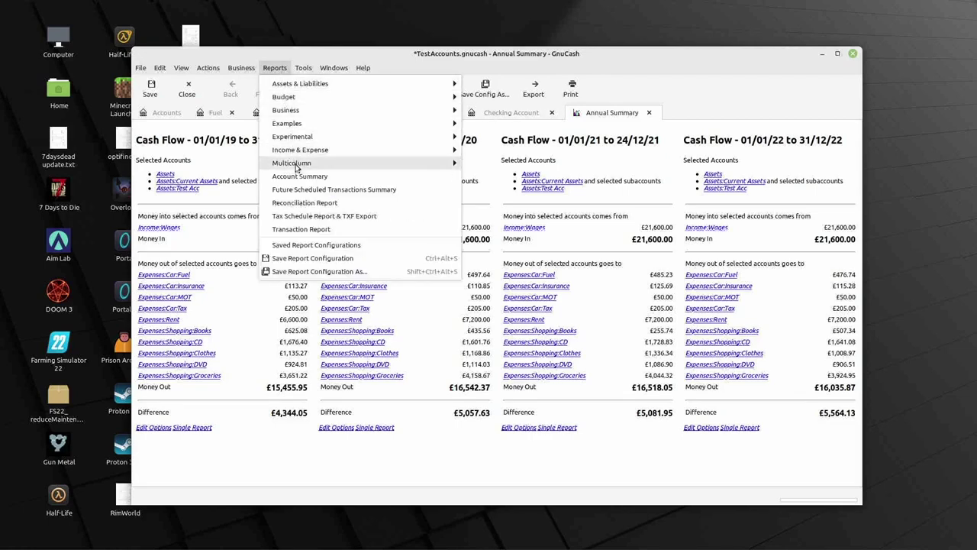
{"action": "left_click", "coordinate": [307, 245]}
{"action": "double_click", "coordinate": [370, 218]}
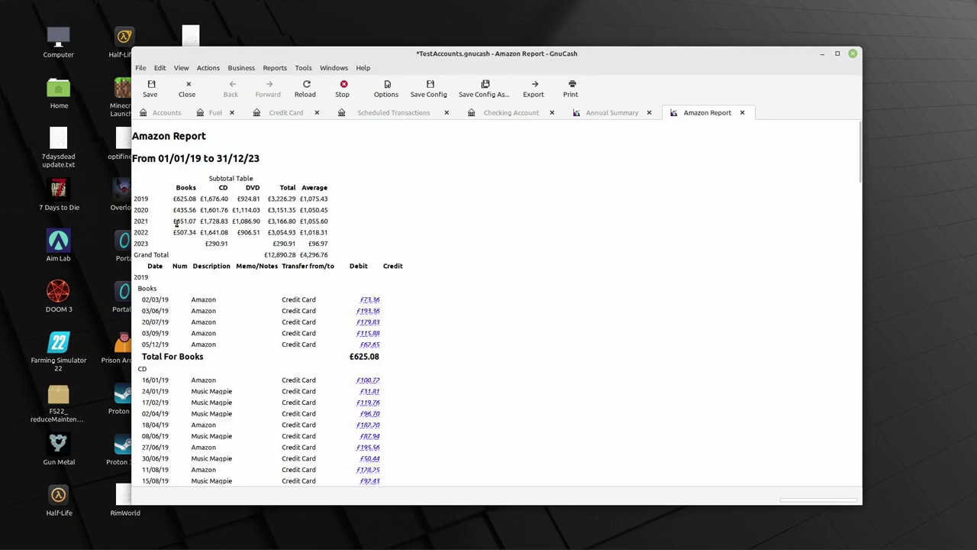
{"action": "scroll", "coordinate": [191, 267], "scroll_direction": "down", "scroll_amount": 20}
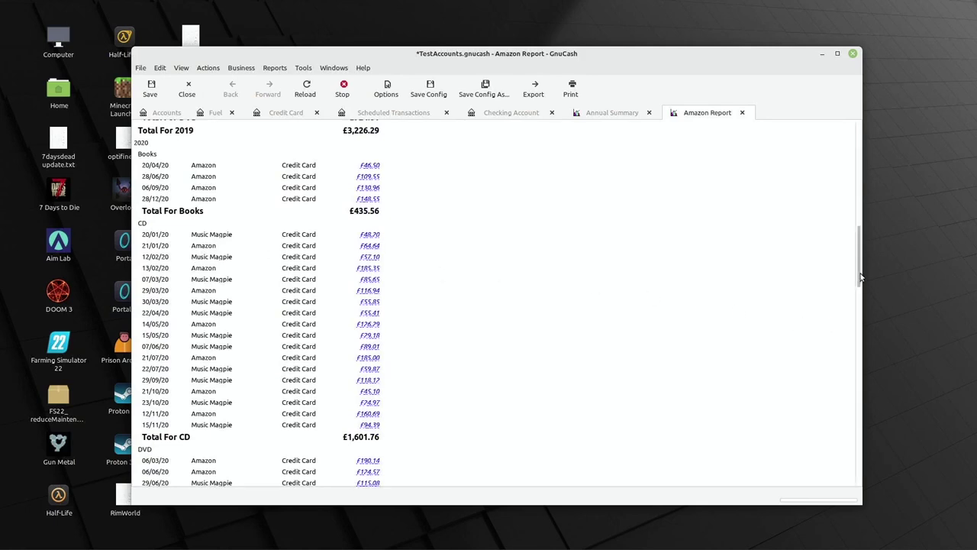
{"action": "scroll", "coordinate": [840, 229], "scroll_direction": "up", "scroll_amount": 15}
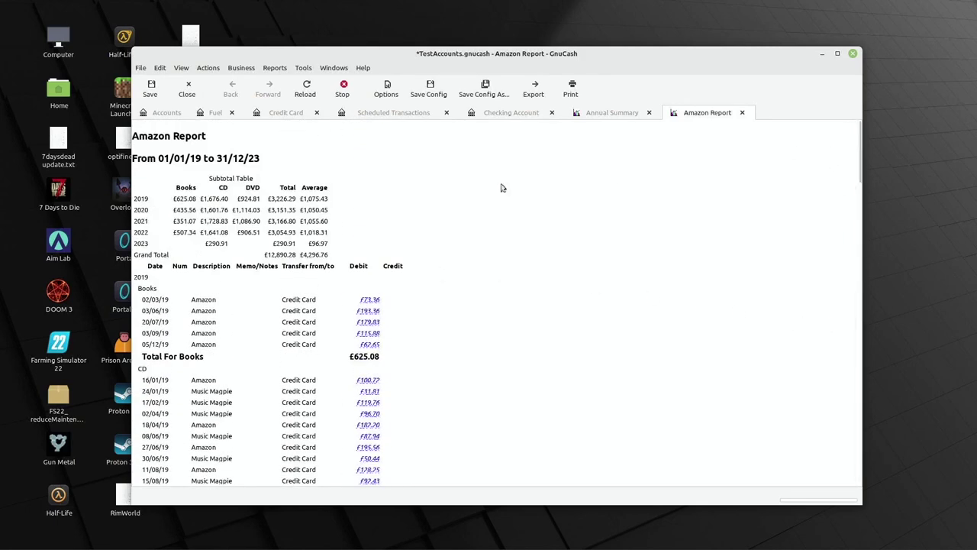
Step: Try to limit the Amazon Report's transaction filter to Amazon only, and review the filtered purchases by year
{"action": "left_click", "coordinate": [387, 90]}
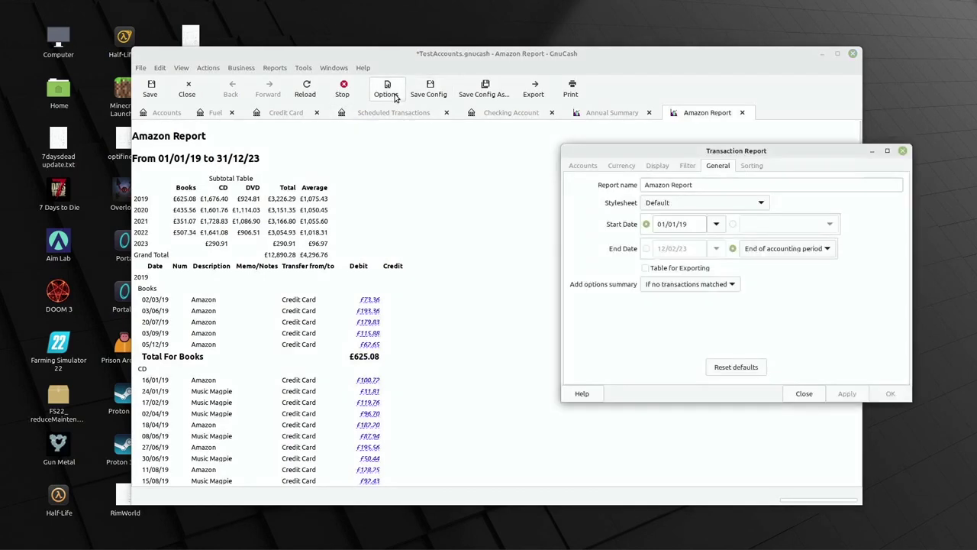
{"action": "left_click", "coordinate": [686, 167]}
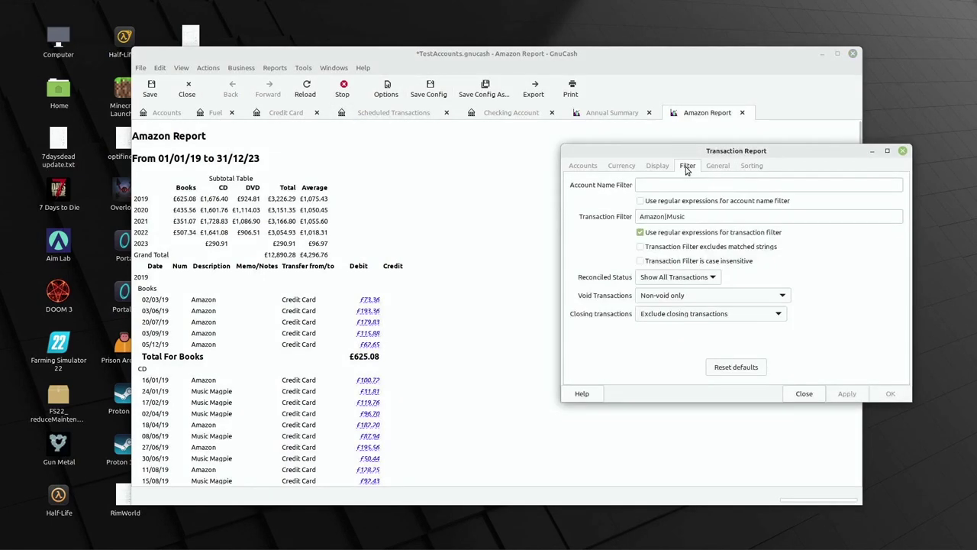
{"action": "left_click_drag", "start_coordinate": [666, 217], "coordinate": [697, 224]}
{"action": "key", "text": "ctrl+c"}
{"action": "right_click", "coordinate": [685, 217]}
{"action": "left_click", "coordinate": [706, 256]}
{"action": "left_click", "coordinate": [847, 394]}
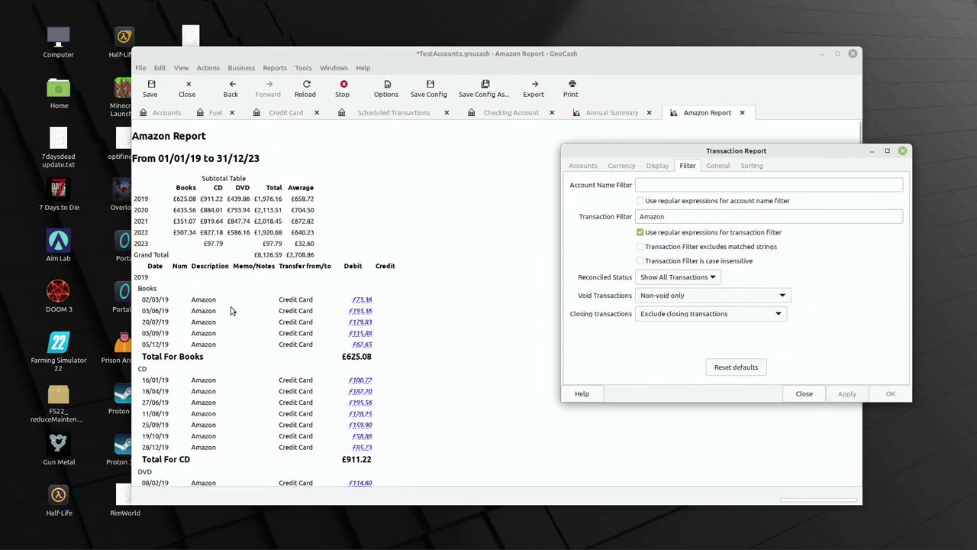
{"action": "scroll", "coordinate": [188, 276], "scroll_direction": "down", "scroll_amount": 5}
{"action": "scroll", "coordinate": [189, 276], "scroll_direction": "down", "scroll_amount": 12}
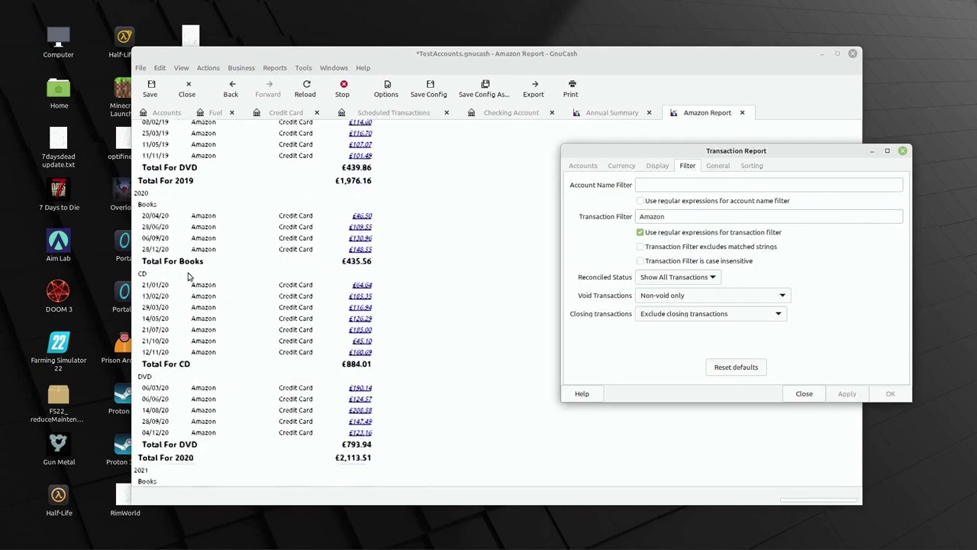
{"action": "scroll", "coordinate": [192, 280], "scroll_direction": "down", "scroll_amount": 5}
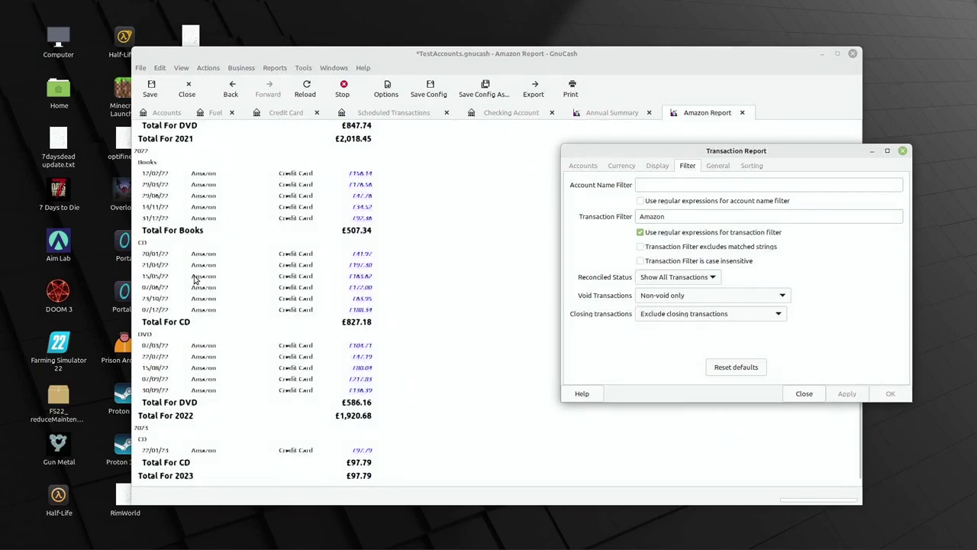
{"action": "scroll", "coordinate": [200, 272], "scroll_direction": "up", "scroll_amount": 20}
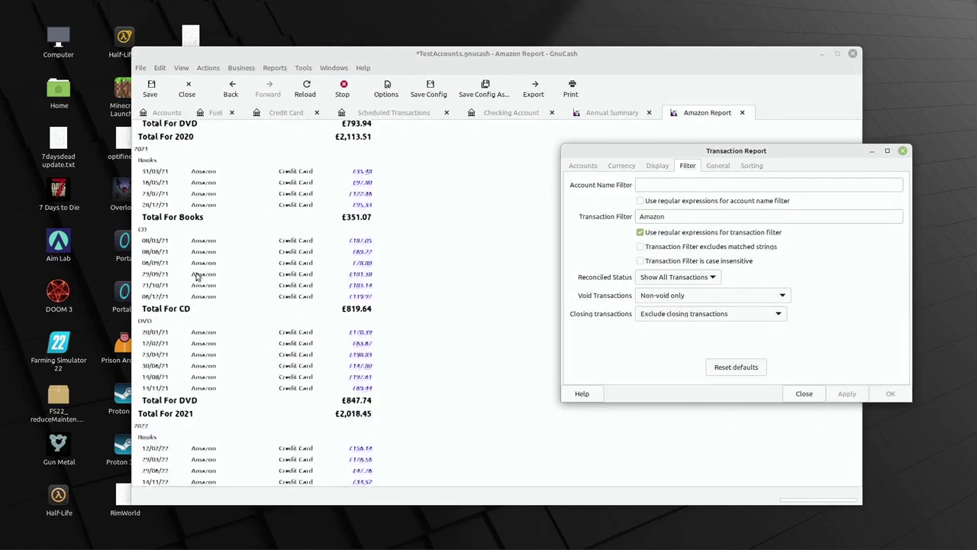
{"action": "scroll", "coordinate": [205, 276], "scroll_direction": "up", "scroll_amount": 2}
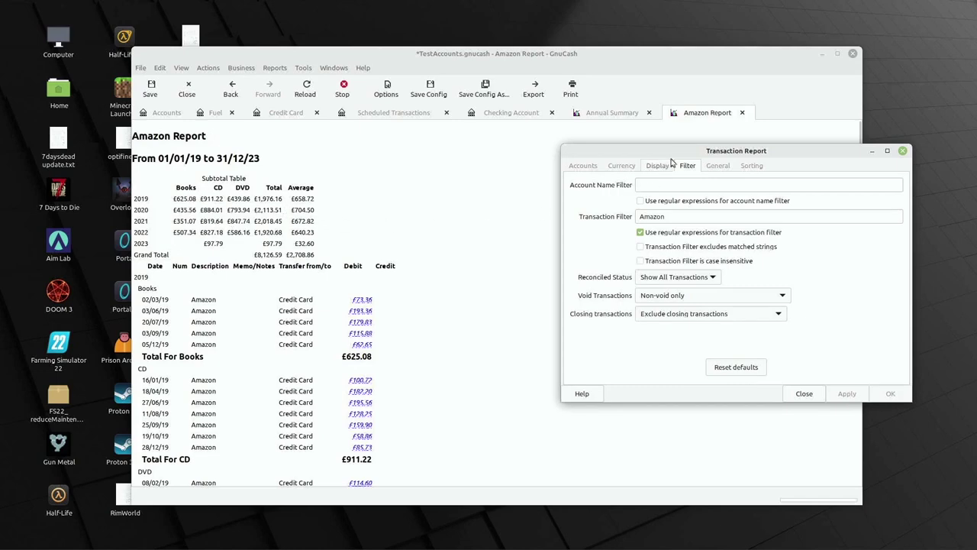
Step: Restore the Amazon Report's transaction filter to Amazon|Music, apply it and close the report options
{"action": "left_click_drag", "start_coordinate": [669, 152], "coordinate": [487, 127]}
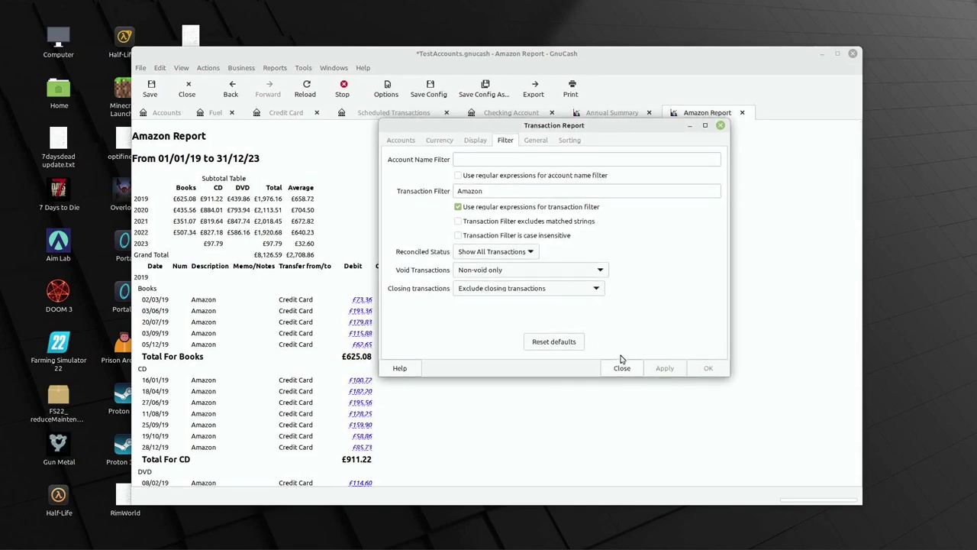
{"action": "right_click", "coordinate": [488, 192]}
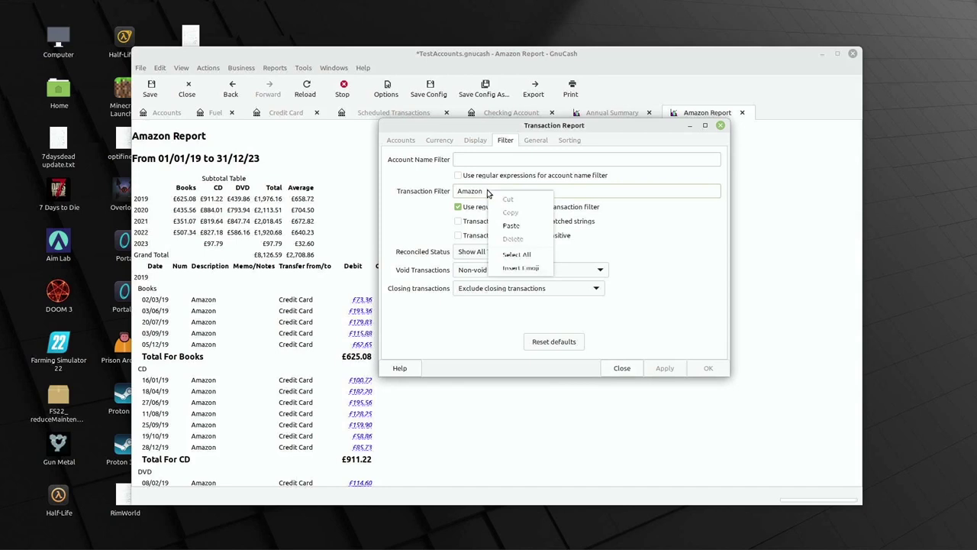
{"action": "left_click", "coordinate": [511, 225]}
{"action": "left_click", "coordinate": [662, 368]}
{"action": "left_click", "coordinate": [622, 368]}
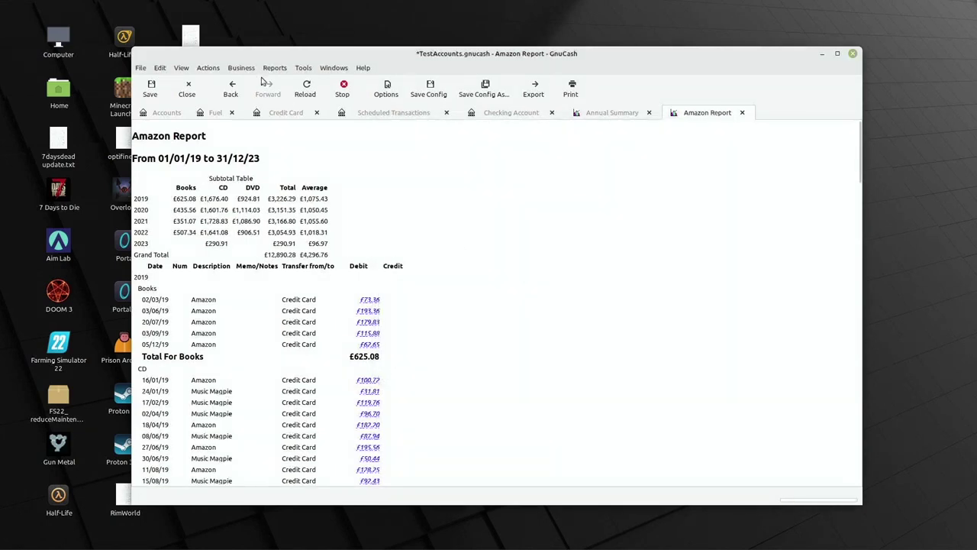
Step: Create a new Transaction Report and open its report options
{"action": "left_click", "coordinate": [271, 68]}
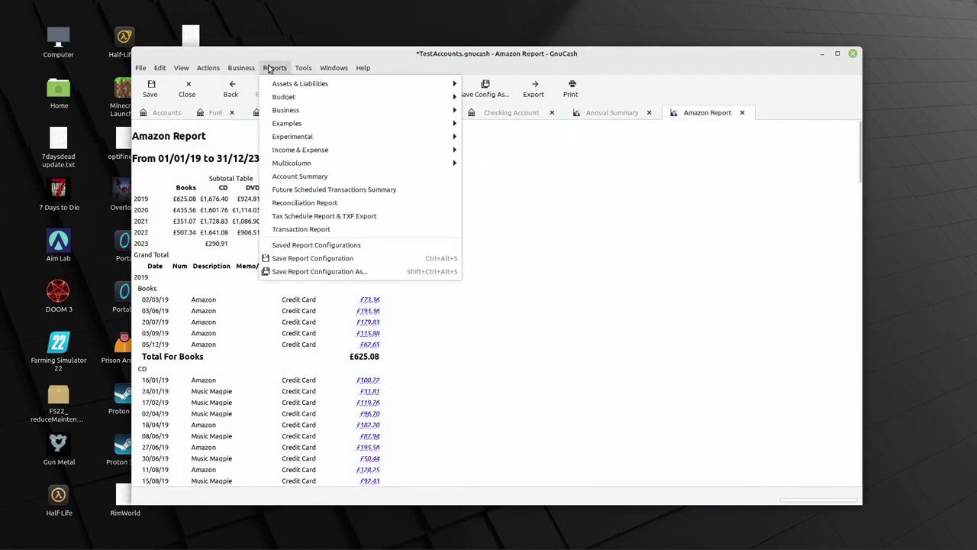
{"action": "left_click", "coordinate": [303, 231]}
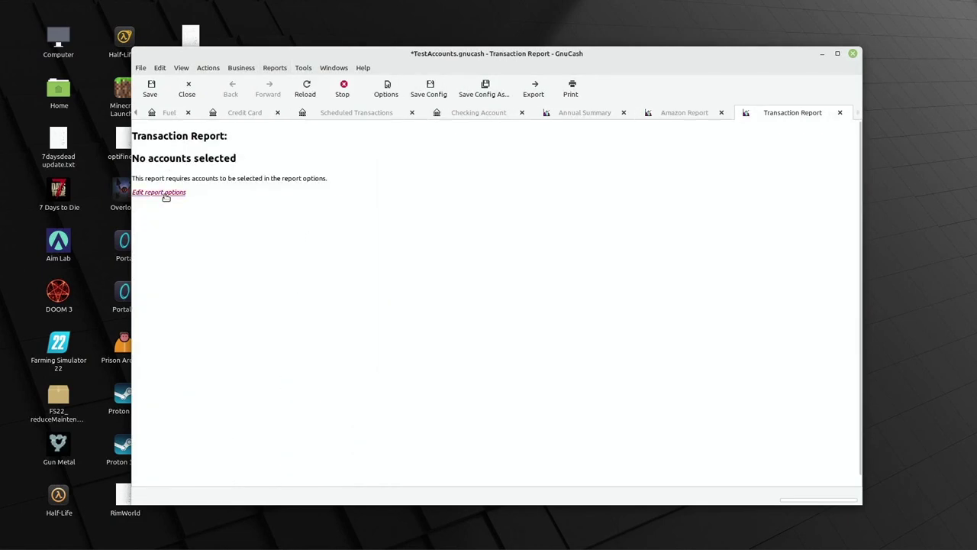
{"action": "left_click", "coordinate": [166, 194]}
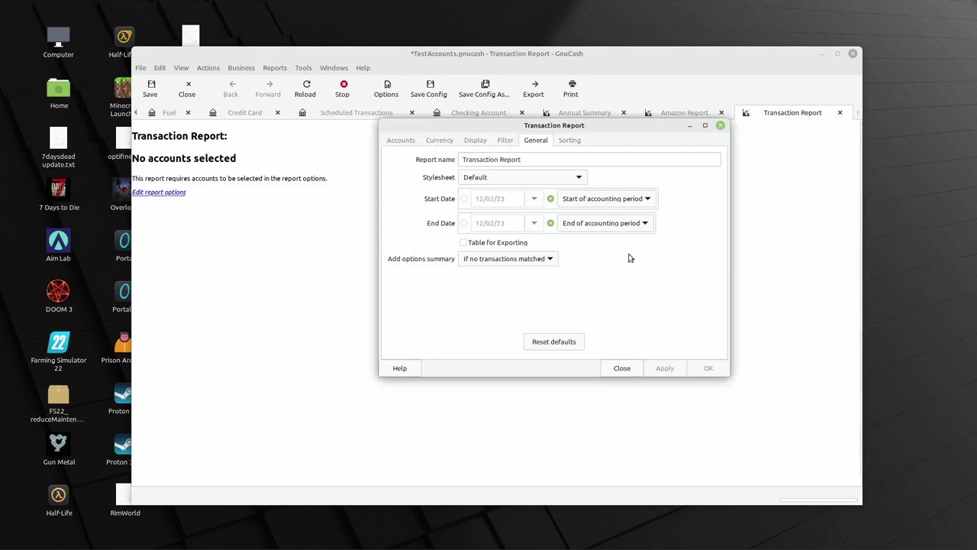
Step: Close the report options and the empty Transaction Report
{"action": "left_click", "coordinate": [636, 368]}
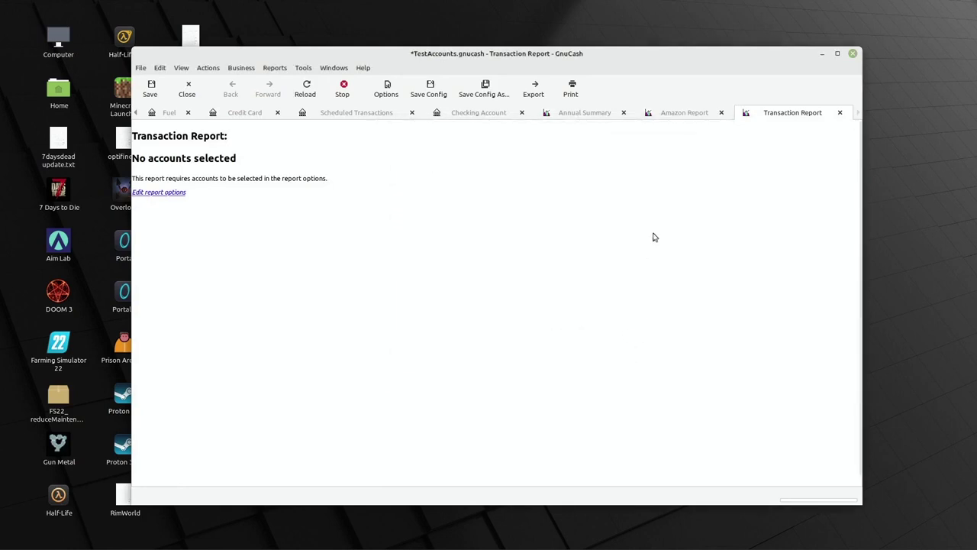
{"action": "left_click", "coordinate": [840, 113]}
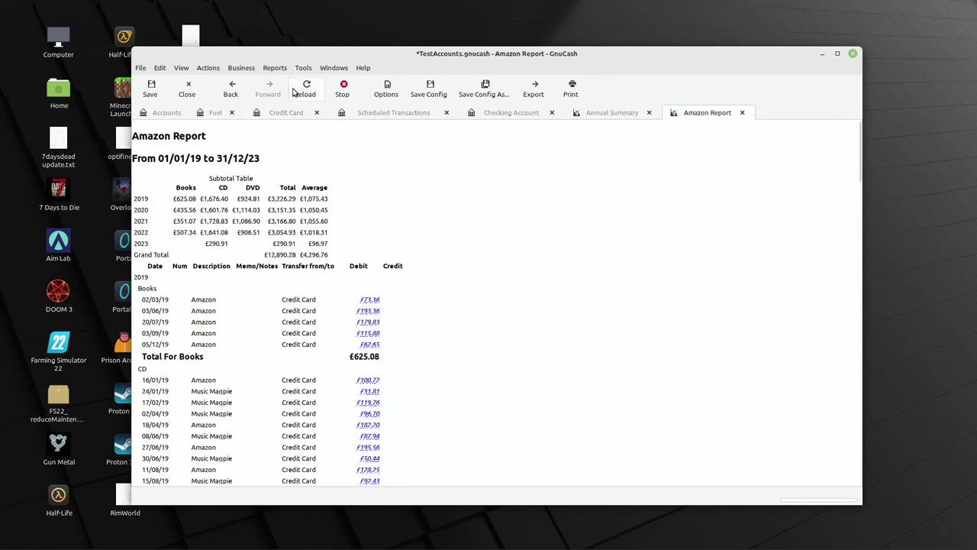
Step: Open the Amazon Report's options and examine which expense accounts and subaccounts are selected for the report
{"action": "left_click", "coordinate": [385, 89]}
{"action": "left_click", "coordinate": [410, 141]}
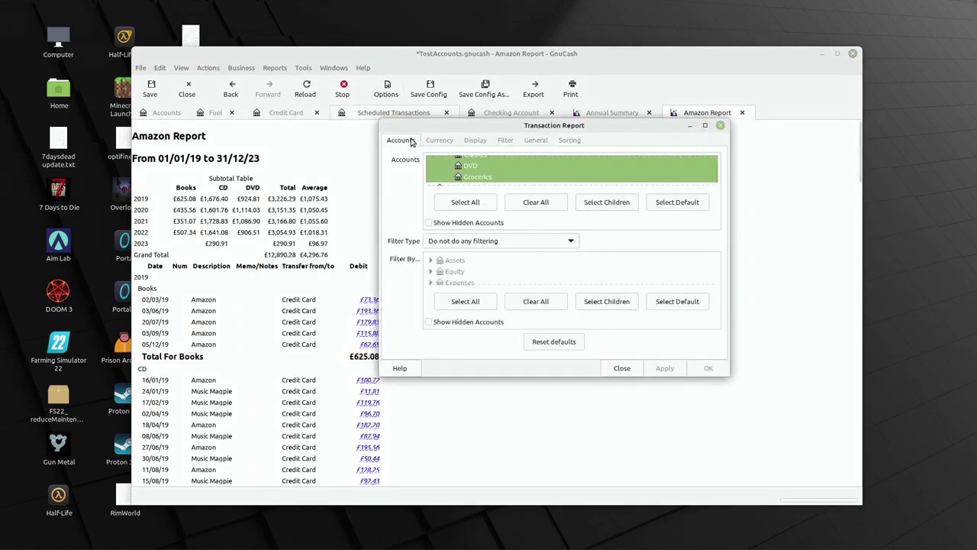
{"action": "scroll", "coordinate": [463, 176], "scroll_direction": "down", "scroll_amount": 4}
{"action": "scroll", "coordinate": [461, 175], "scroll_direction": "up", "scroll_amount": 5}
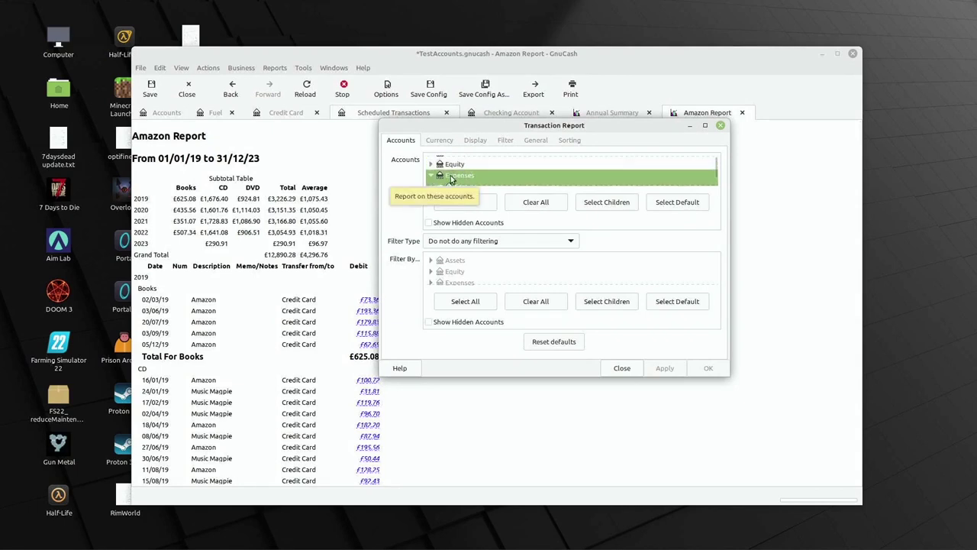
{"action": "left_click", "coordinate": [589, 203]}
{"action": "scroll", "coordinate": [484, 167], "scroll_direction": "down", "scroll_amount": 2}
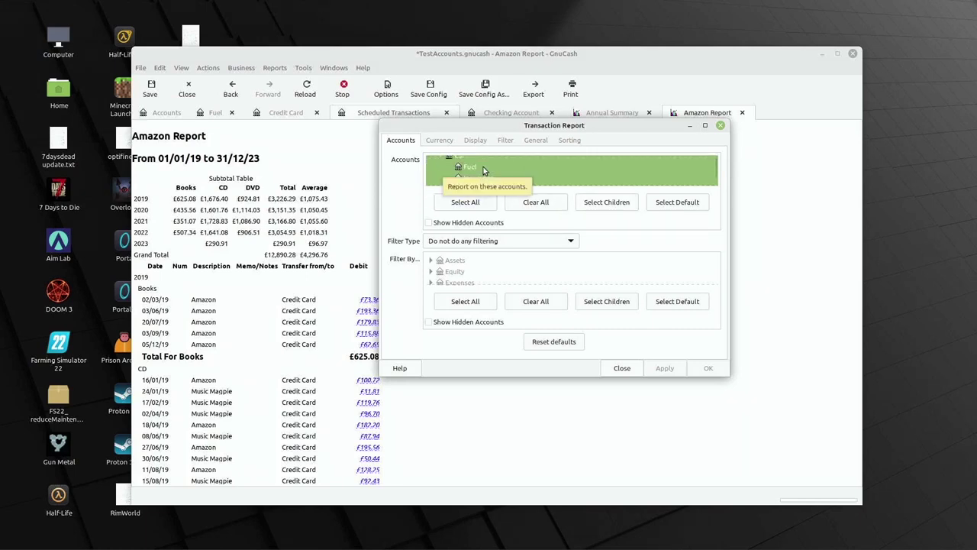
{"action": "scroll", "coordinate": [487, 165], "scroll_direction": "up", "scroll_amount": 2}
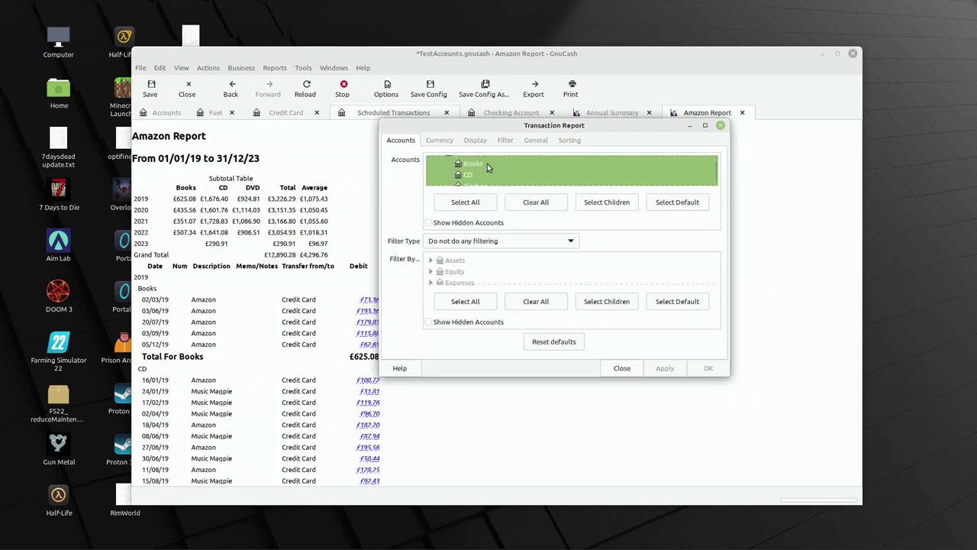
{"action": "scroll", "coordinate": [489, 165], "scroll_direction": "down", "scroll_amount": 2}
{"action": "scroll", "coordinate": [507, 168], "scroll_direction": "down", "scroll_amount": 4}
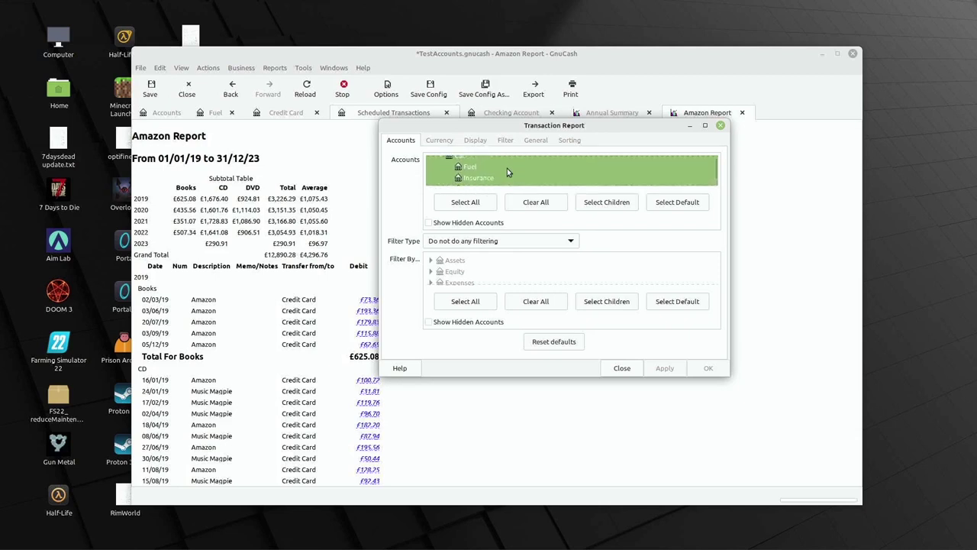
{"action": "scroll", "coordinate": [507, 168], "scroll_direction": "down", "scroll_amount": 3}
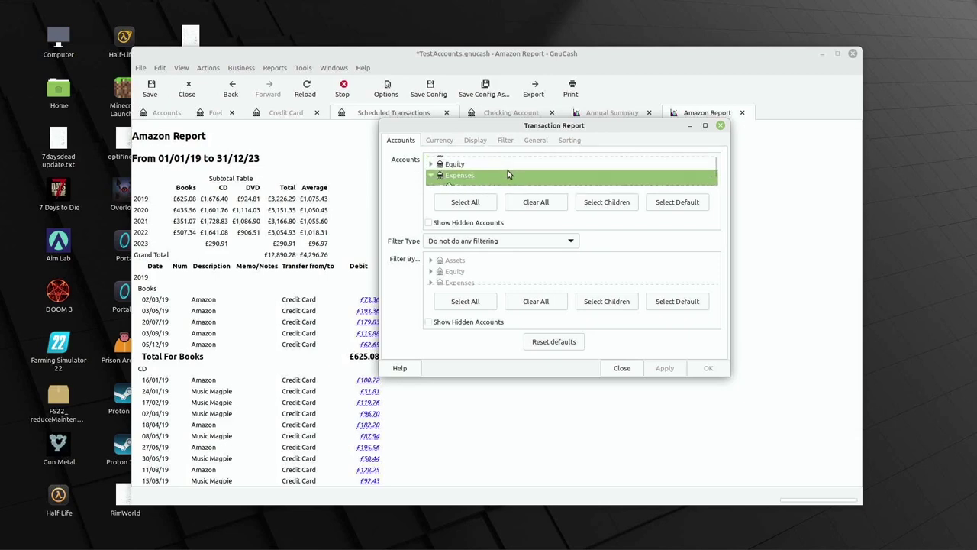
{"action": "scroll", "coordinate": [508, 170], "scroll_direction": "down", "scroll_amount": 3}
{"action": "scroll", "coordinate": [507, 170], "scroll_direction": "up", "scroll_amount": 2}
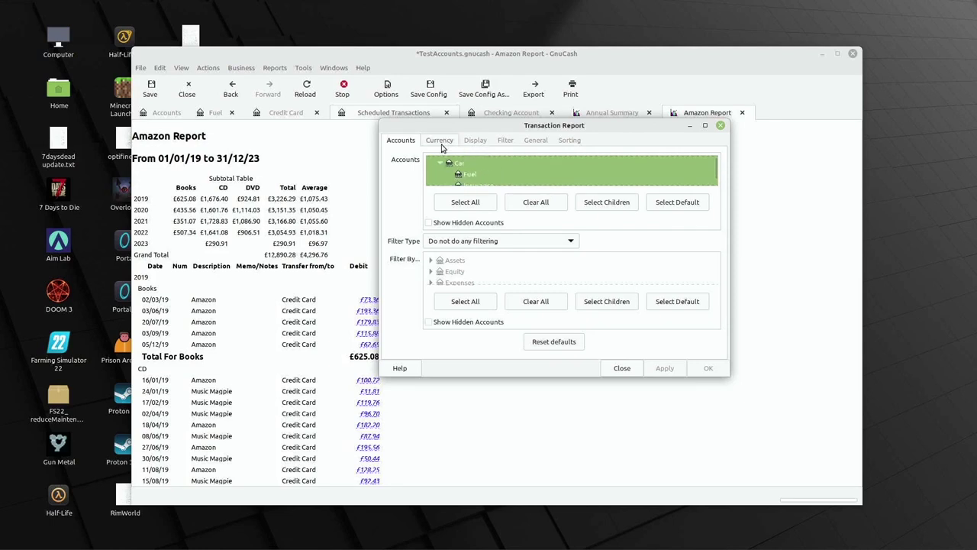
{"action": "scroll", "coordinate": [474, 174], "scroll_direction": "down", "scroll_amount": 5}
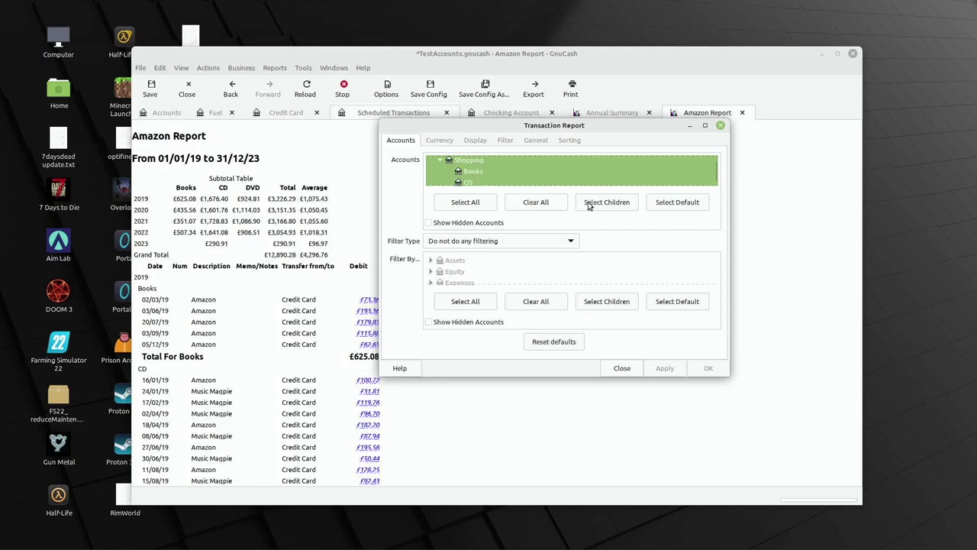
Step: Review the Amazon Report's currency and display options, keeping the detail level at One transaction per line
{"action": "left_click", "coordinate": [437, 141]}
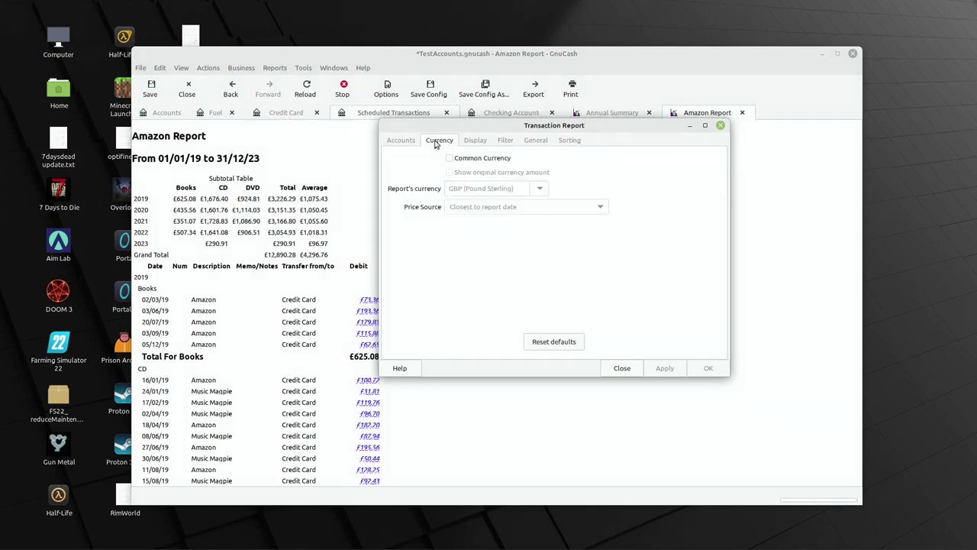
{"action": "left_click", "coordinate": [469, 143]}
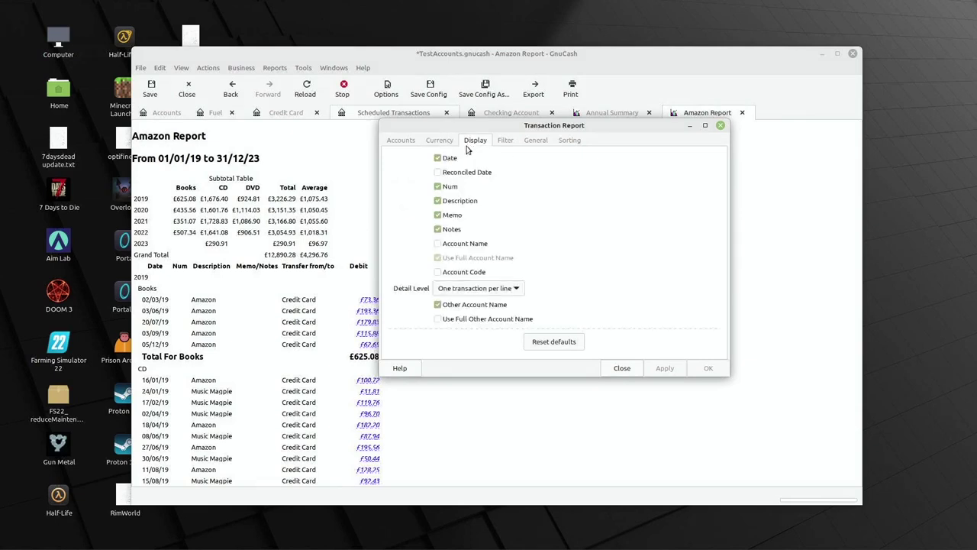
{"action": "left_click", "coordinate": [455, 292]}
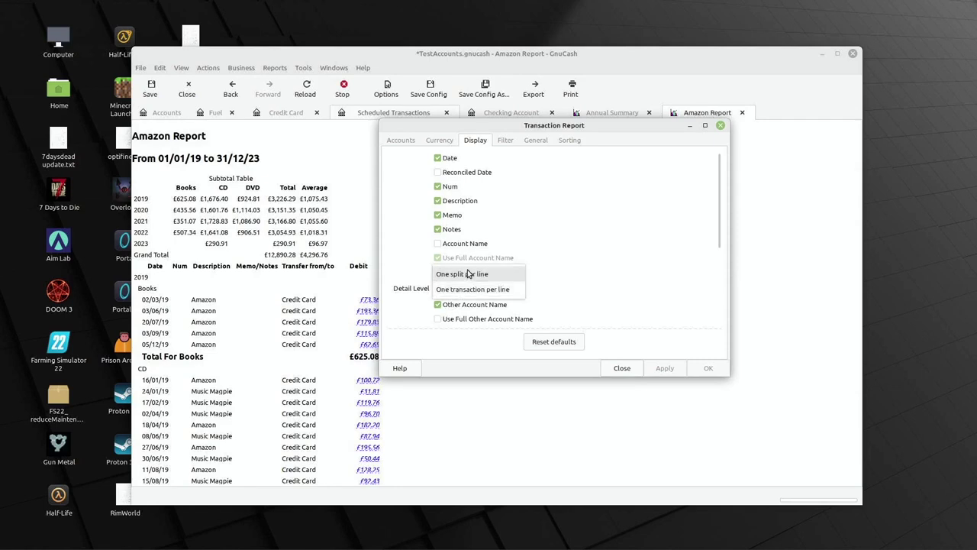
{"action": "left_click", "coordinate": [473, 288]}
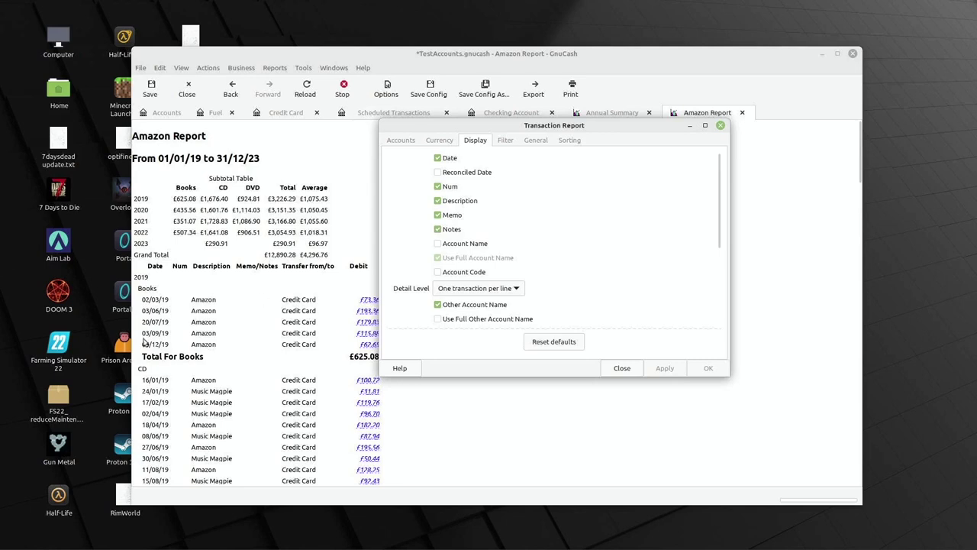
Step: Examine the Amazon Report's transaction filter and regular expression setting against the Amazon and Music Magpie entries in the report
{"action": "left_click", "coordinate": [501, 141]}
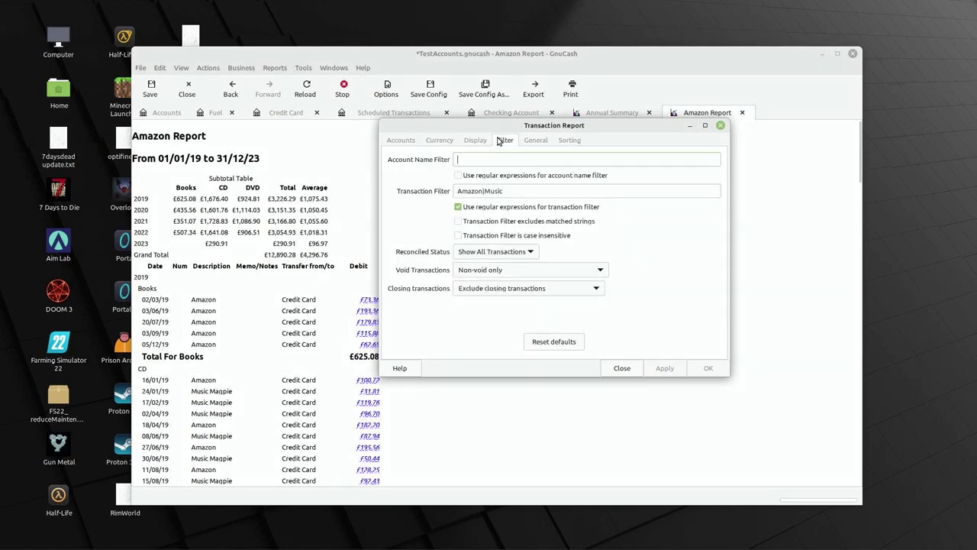
{"action": "left_click", "coordinate": [464, 158]}
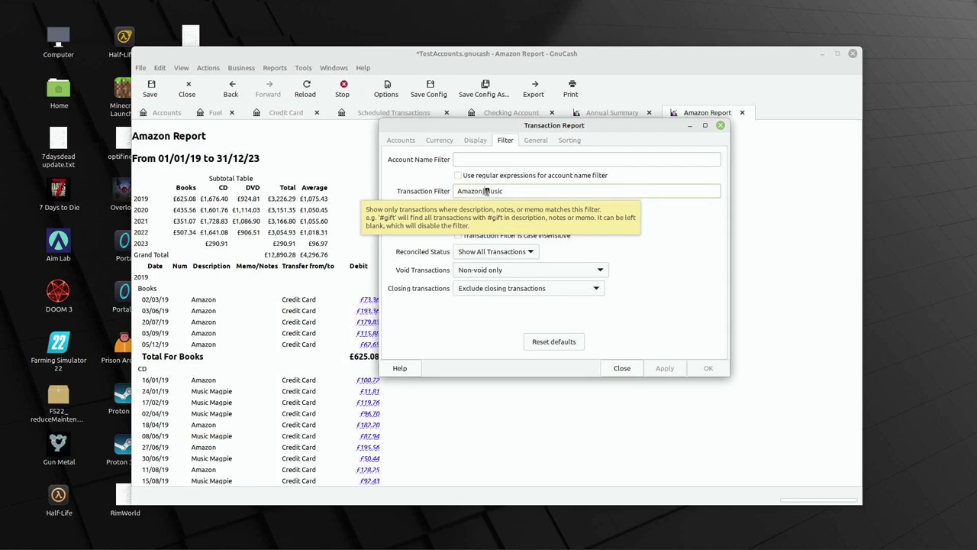
{"action": "left_click", "coordinate": [458, 206]}
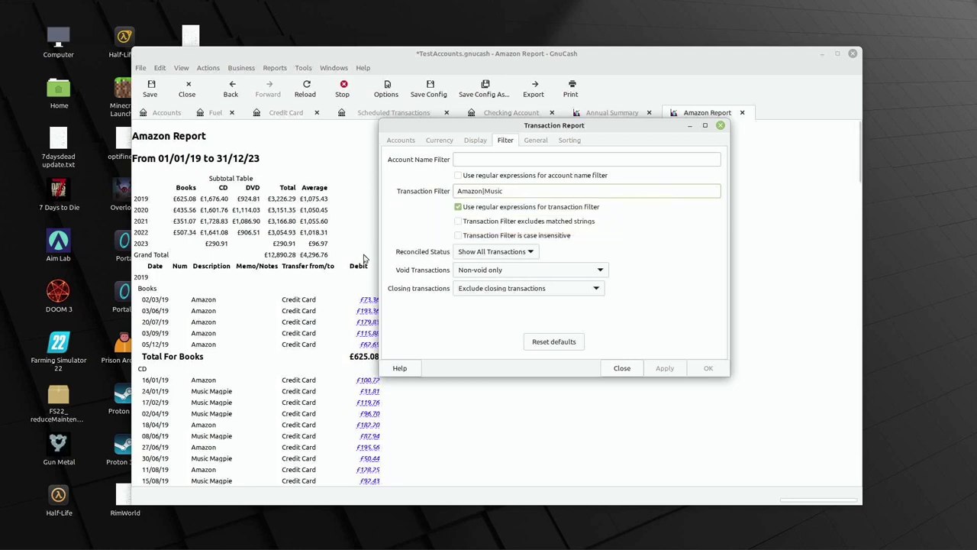
{"action": "mouse_move", "coordinate": [192, 380]}
{"action": "left_mouse_down"}
{"action": "mouse_move", "coordinate": [216, 377]}
{"action": "mouse_move", "coordinate": [206, 391]}
{"action": "left_mouse_up"}
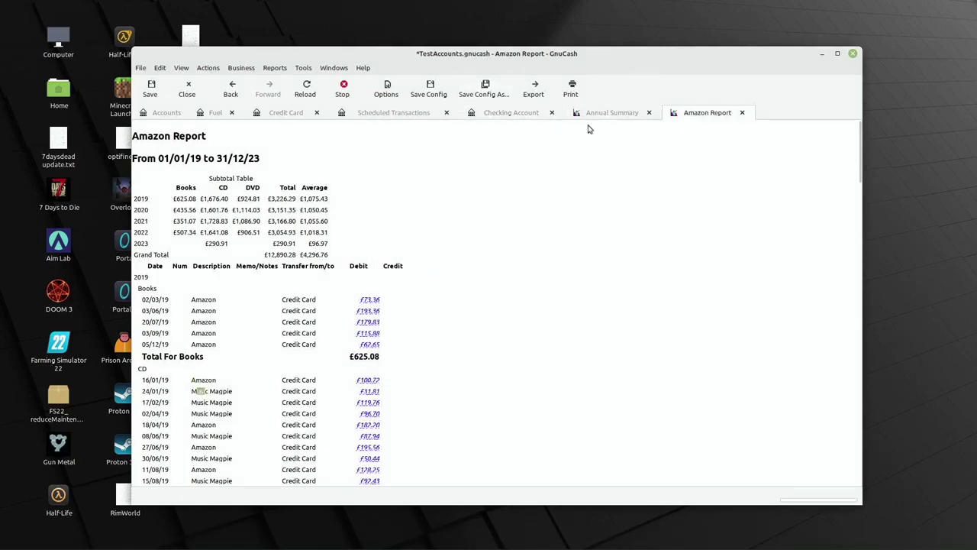
{"action": "left_click", "coordinate": [177, 539]}
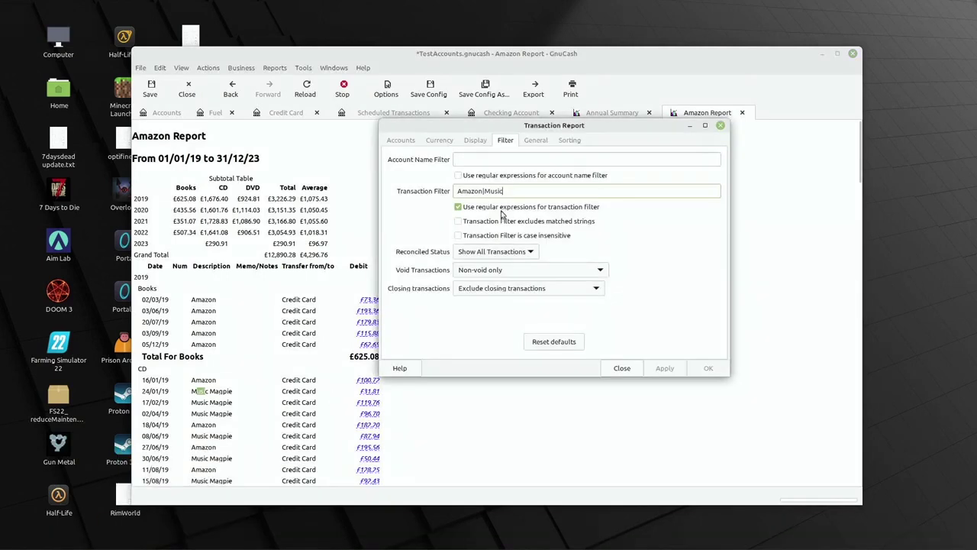
Step: Review the reconciled status choices, keep Show All Transactions, and move the options dialog clear of the report's debit and credit columns
{"action": "left_click", "coordinate": [486, 253]}
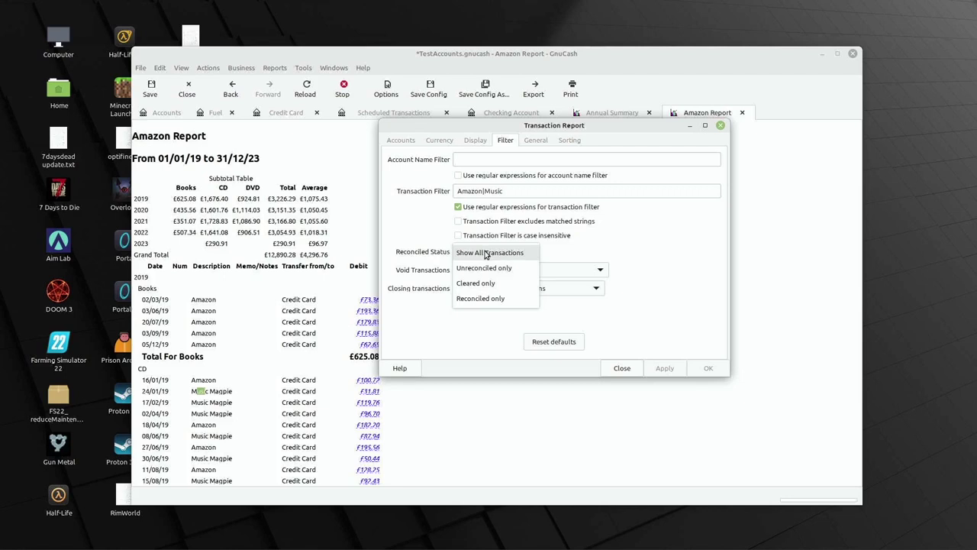
{"action": "left_click", "coordinate": [486, 253]}
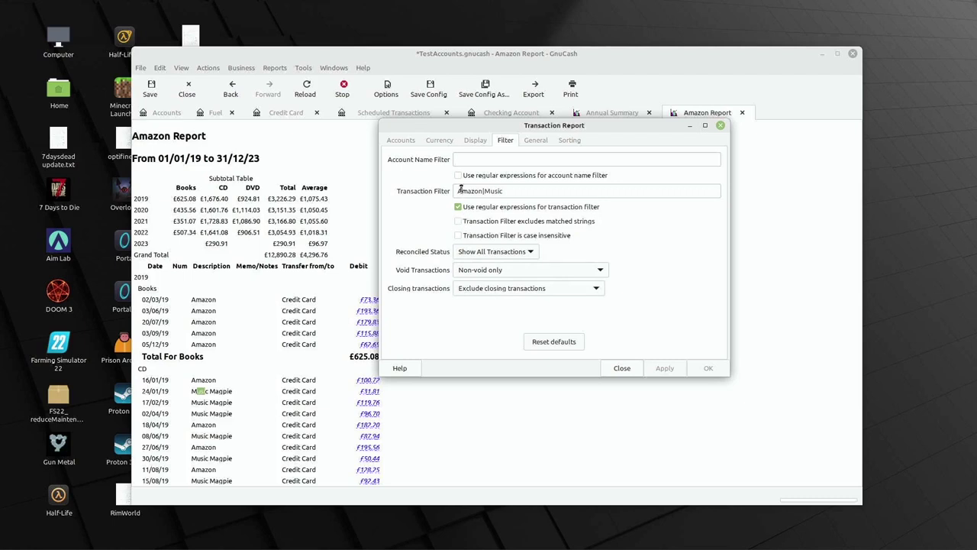
{"action": "left_click_drag", "start_coordinate": [464, 123], "coordinate": [521, 125]}
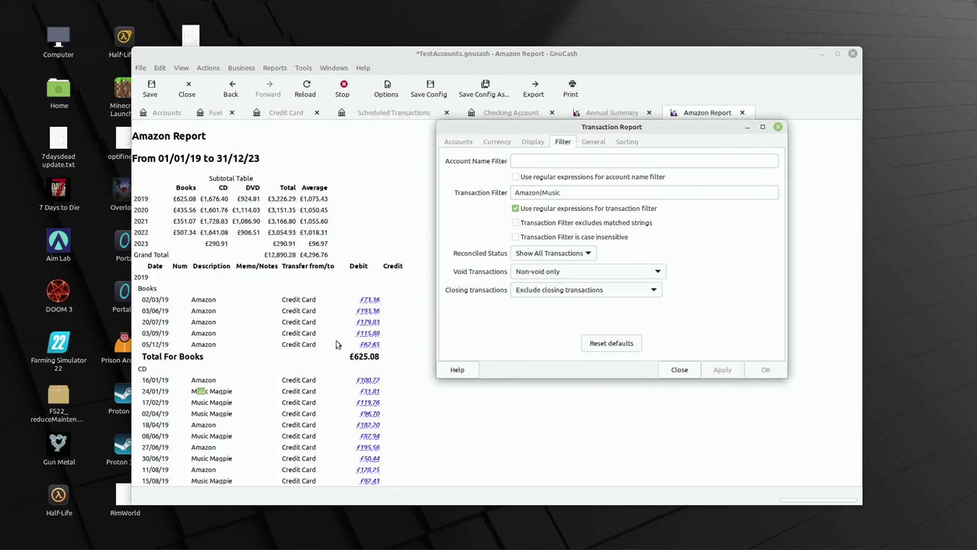
Step: Examine the Amazon Report's general settings, including the available end date presets
{"action": "scroll", "coordinate": [236, 373], "scroll_direction": "down", "scroll_amount": 6}
{"action": "scroll", "coordinate": [238, 372], "scroll_direction": "up", "scroll_amount": 6}
{"action": "left_click_drag", "start_coordinate": [475, 132], "coordinate": [556, 147]}
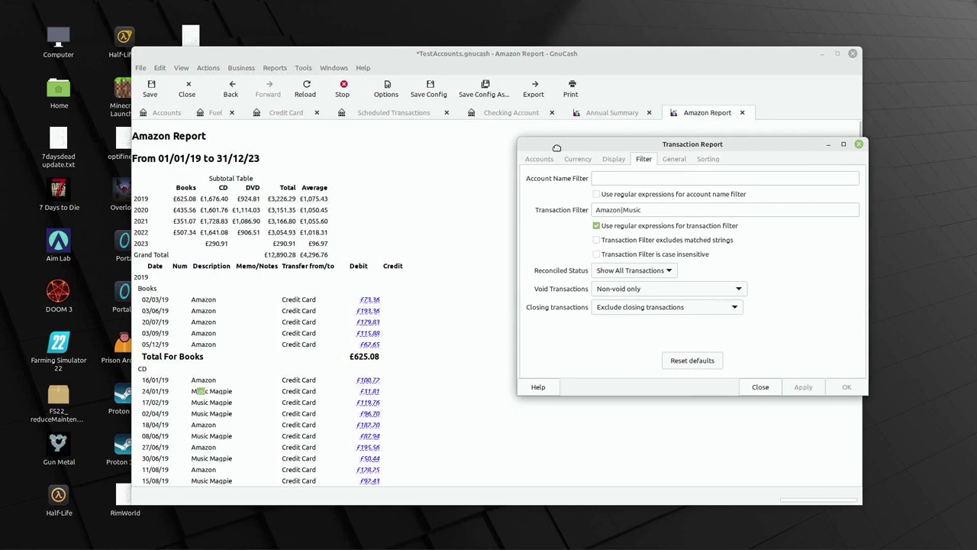
{"action": "left_click", "coordinate": [674, 159]}
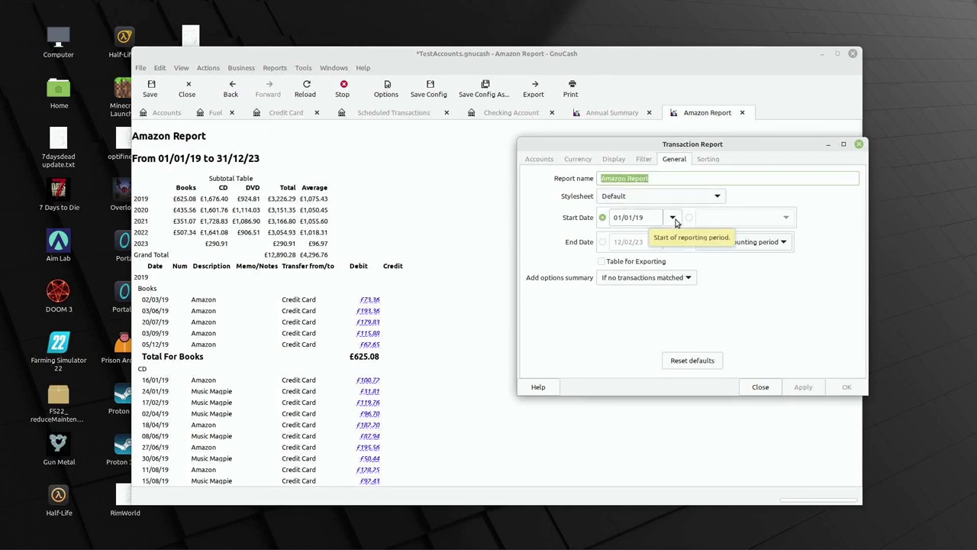
{"action": "left_click", "coordinate": [725, 248]}
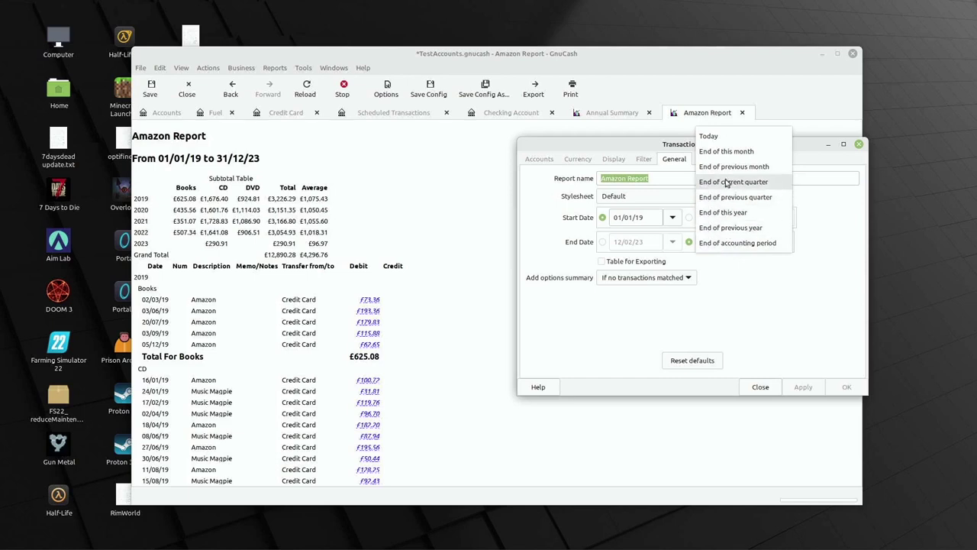
{"action": "left_click", "coordinate": [753, 305]}
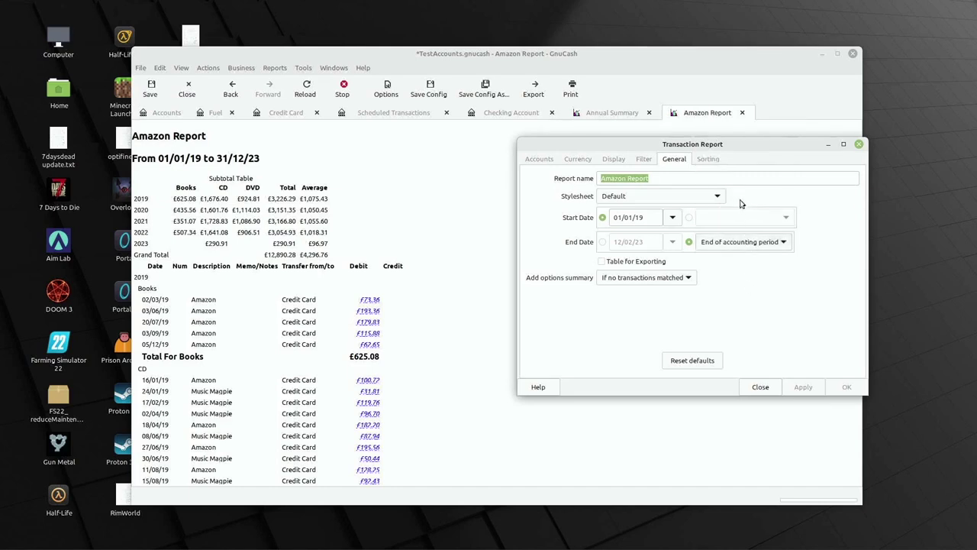
Step: Try the relative start date option for the report, and return to the fixed start date
{"action": "left_click", "coordinate": [688, 217]}
{"action": "left_click", "coordinate": [714, 218]}
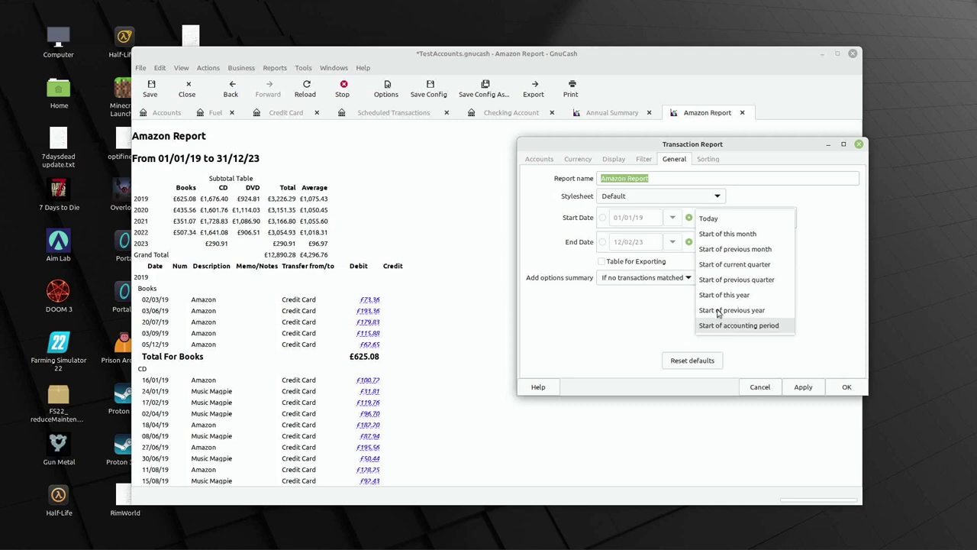
{"action": "left_click", "coordinate": [601, 218]}
{"action": "left_click", "coordinate": [602, 220]}
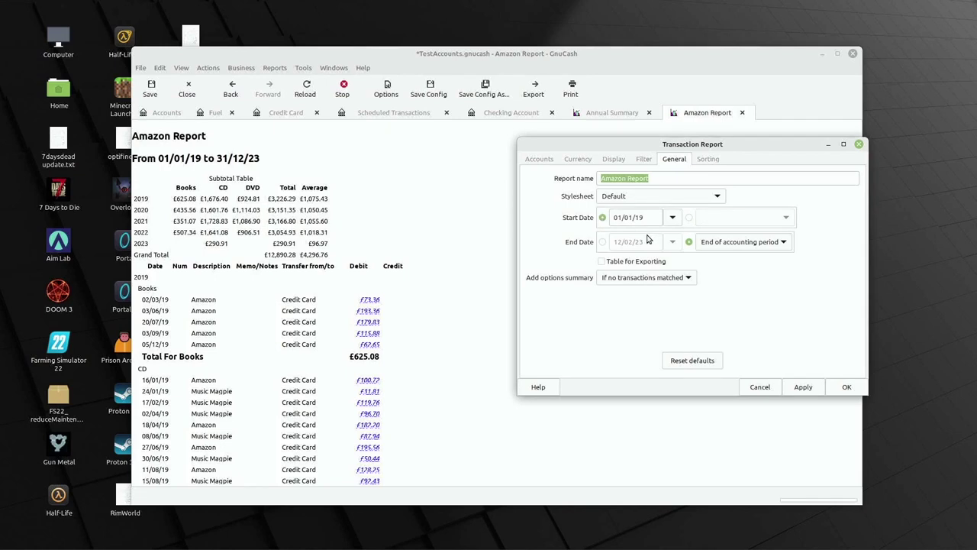
Step: Sort the report by Account Name as primary key and Date as secondary key, applying each change
{"action": "left_click", "coordinate": [706, 161]}
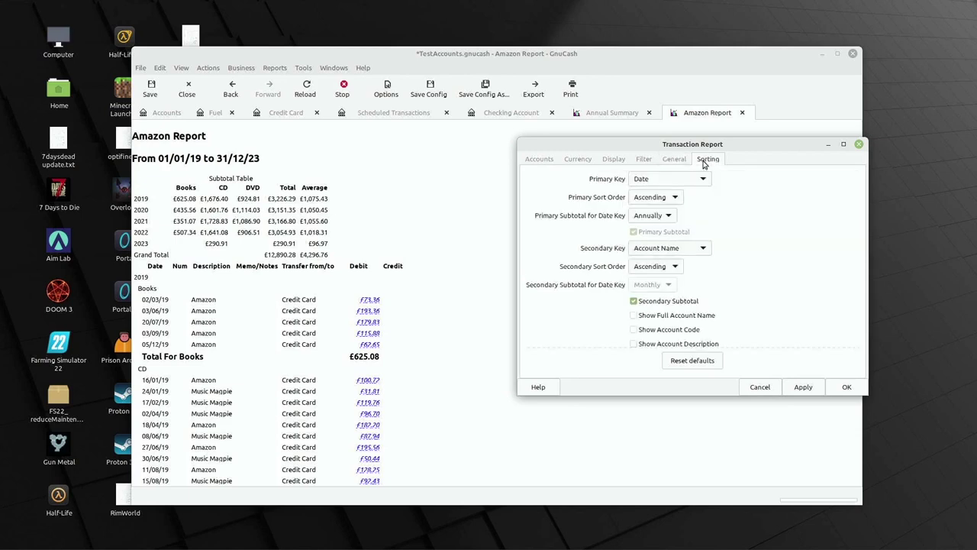
{"action": "left_click", "coordinate": [670, 180]}
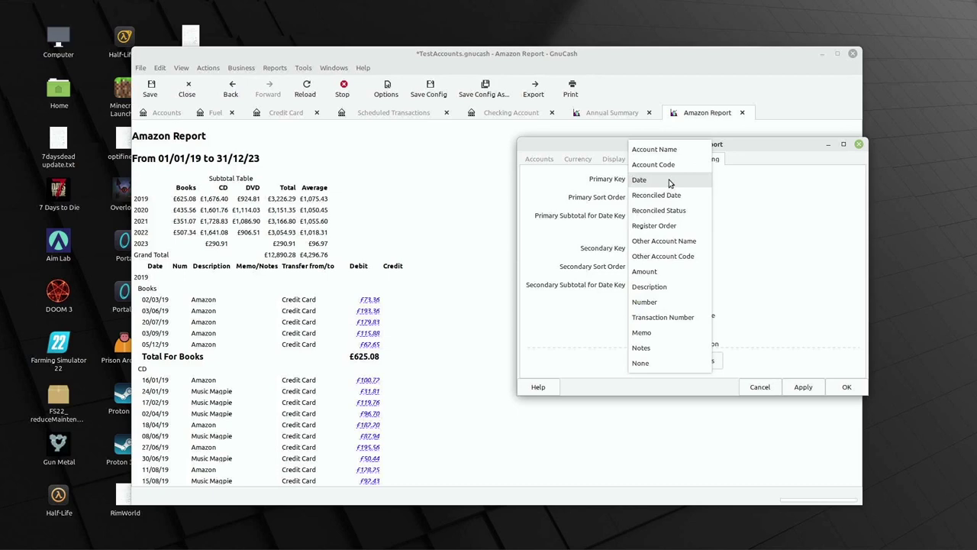
{"action": "left_click", "coordinate": [654, 149]}
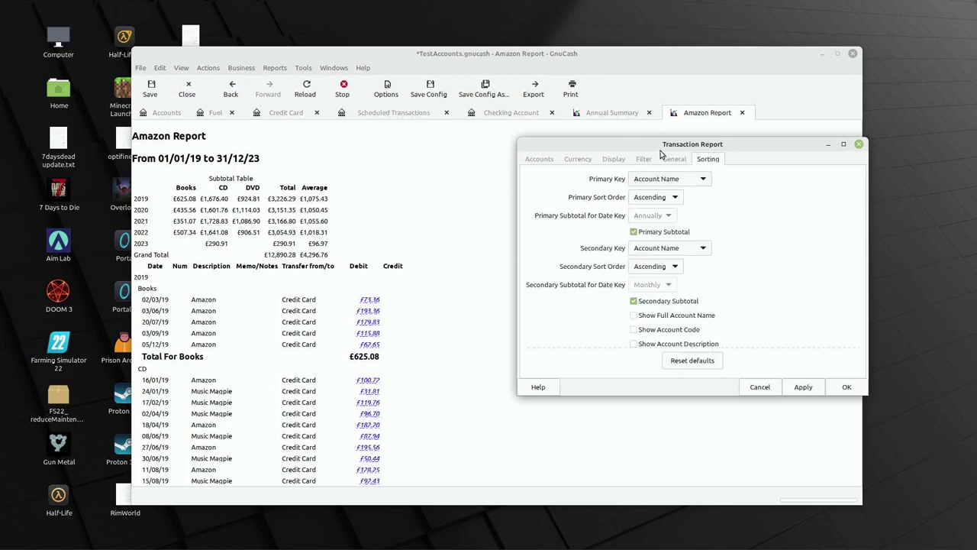
{"action": "left_click", "coordinate": [794, 387]}
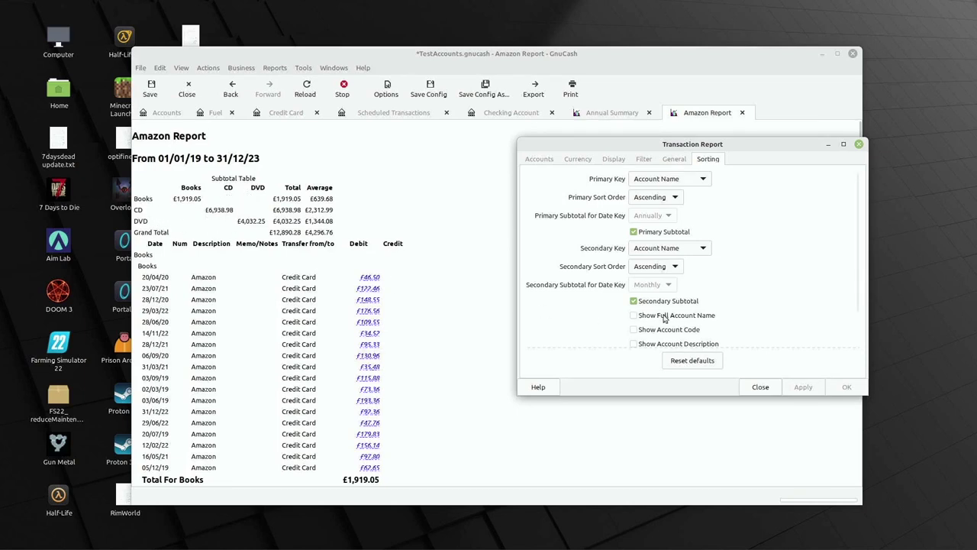
{"action": "left_click", "coordinate": [668, 251]}
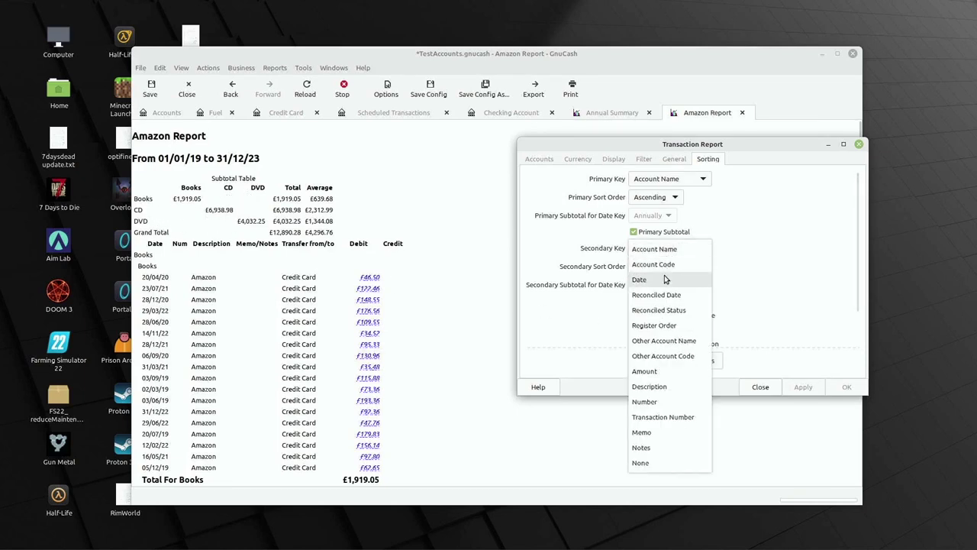
{"action": "left_click", "coordinate": [640, 280]}
{"action": "left_click", "coordinate": [794, 388]}
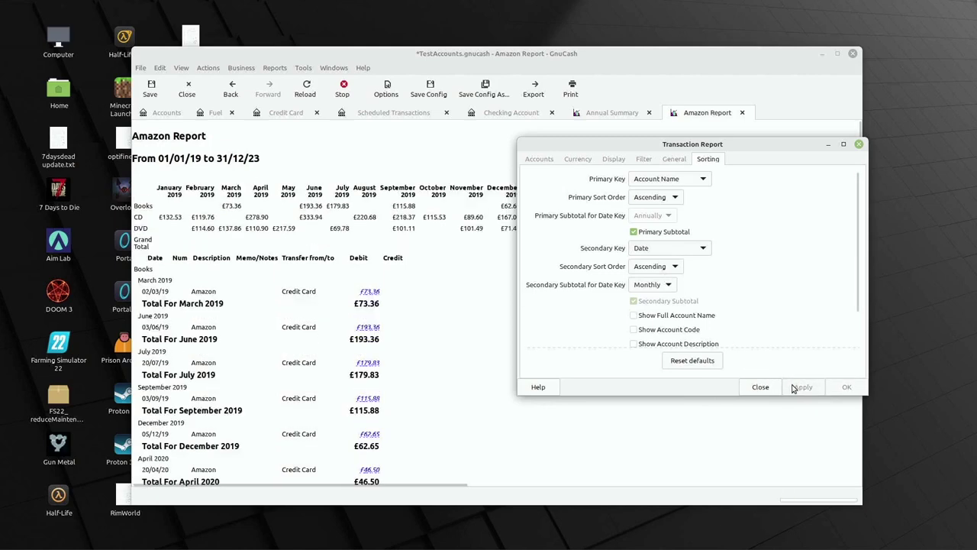
Step: Set the secondary subtotal for the date key to Annually, apply it, and look through the regrouped report
{"action": "left_click_drag", "start_coordinate": [548, 144], "coordinate": [559, 256]}
{"action": "left_click", "coordinate": [671, 397]}
{"action": "left_click", "coordinate": [658, 428]}
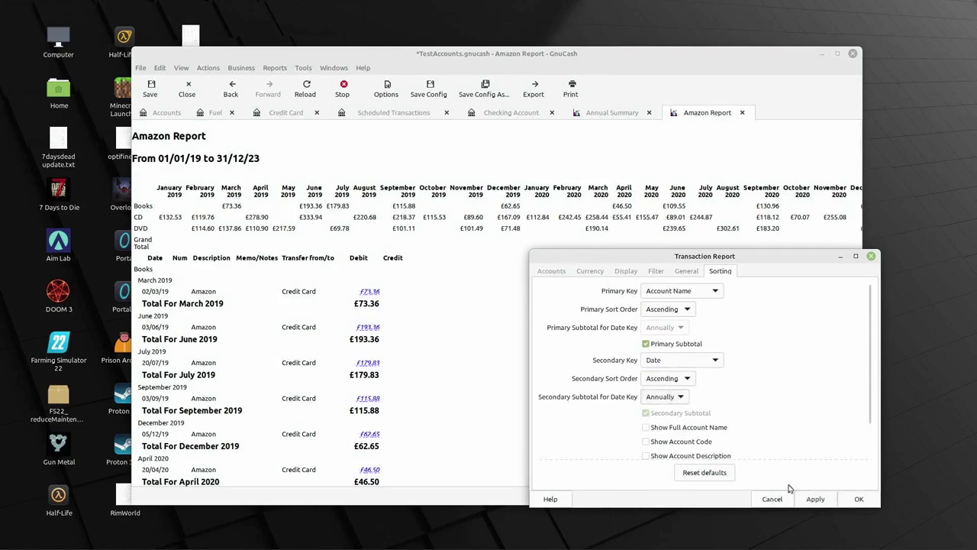
{"action": "left_click", "coordinate": [815, 498]}
{"action": "left_click_drag", "start_coordinate": [591, 256], "coordinate": [607, 218]}
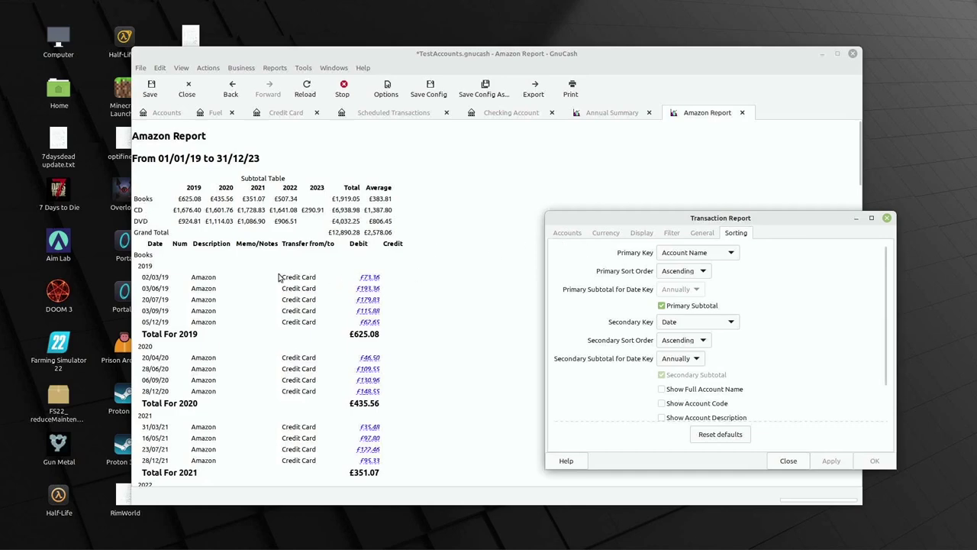
{"action": "scroll", "coordinate": [278, 282], "scroll_direction": "down", "scroll_amount": 8}
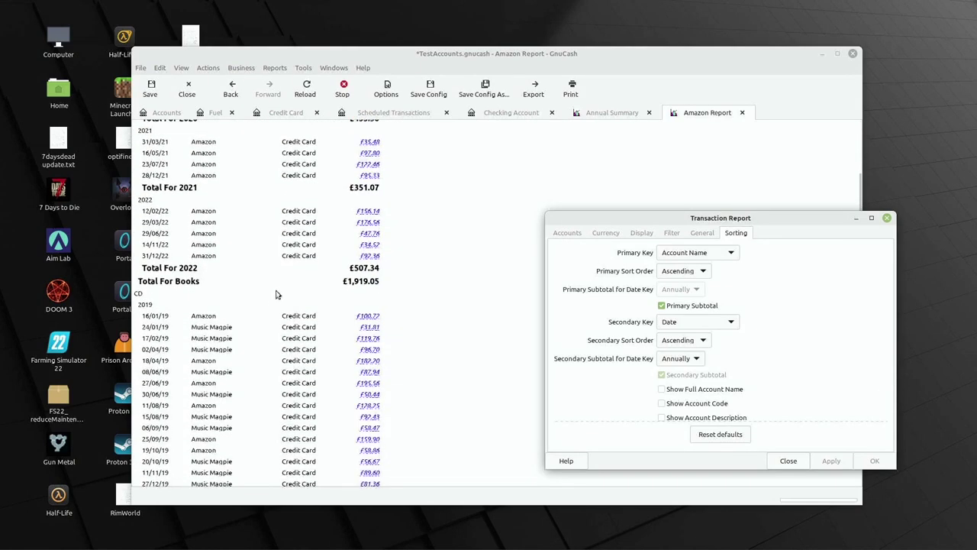
{"action": "scroll", "coordinate": [278, 290], "scroll_direction": "up", "scroll_amount": 8}
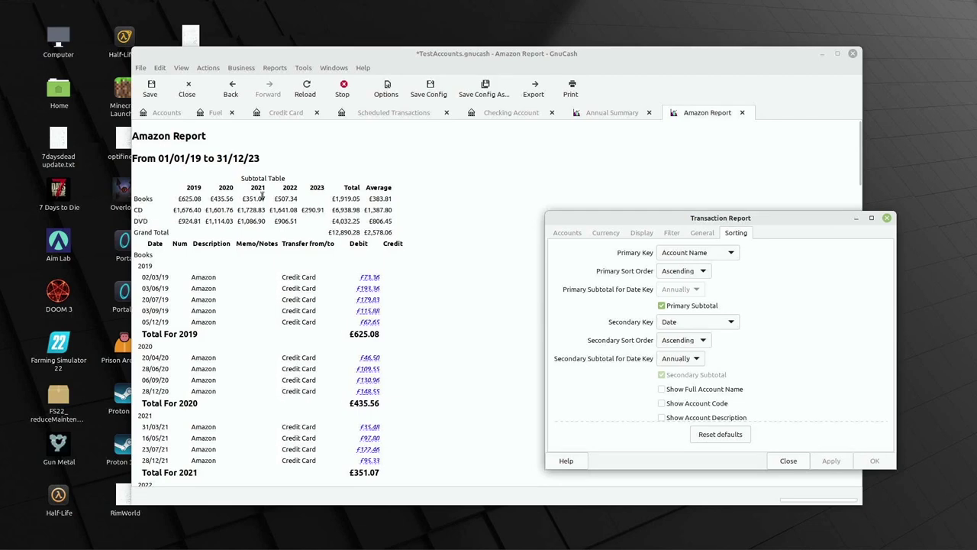
Step: Try showing subtotals only with transactional data hidden, and turn that option back off
{"action": "scroll", "coordinate": [714, 353], "scroll_direction": "down", "scroll_amount": 2}
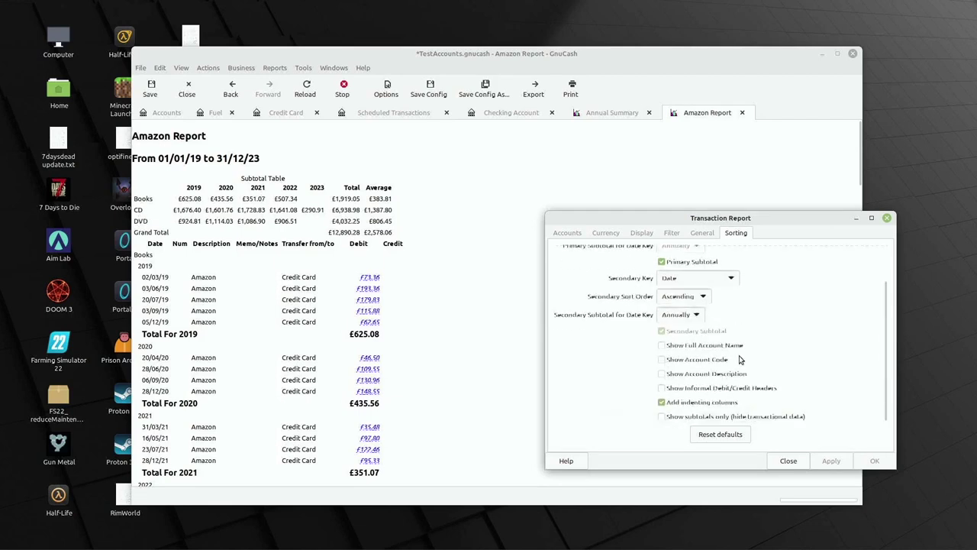
{"action": "left_click", "coordinate": [662, 417]}
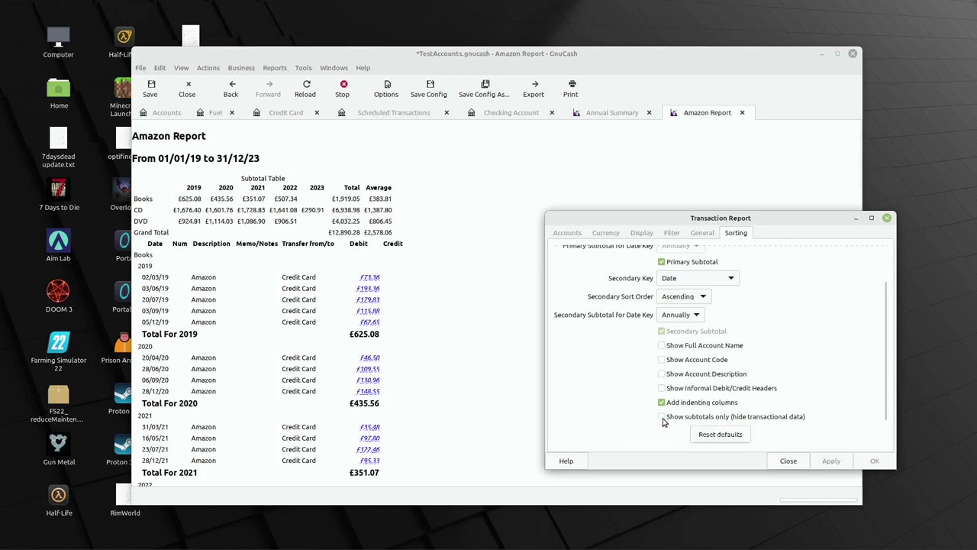
{"action": "left_click", "coordinate": [825, 464]}
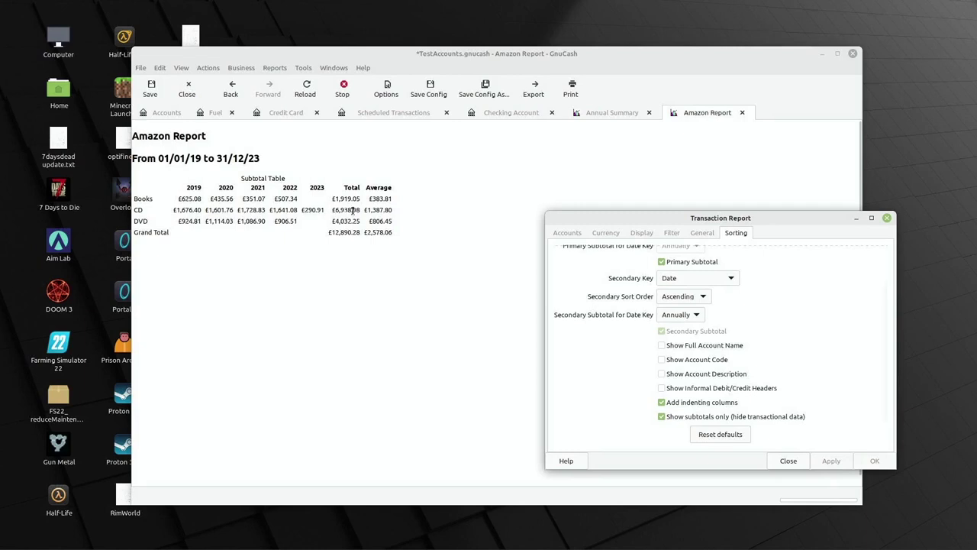
{"action": "left_click", "coordinate": [661, 418]}
{"action": "left_click", "coordinate": [831, 461]}
Step: Set the primary sort key to Date and the secondary key to Account Name, and apply the sorting
{"action": "scroll", "coordinate": [697, 275], "scroll_direction": "up", "scroll_amount": 2}
{"action": "left_click", "coordinate": [687, 278]}
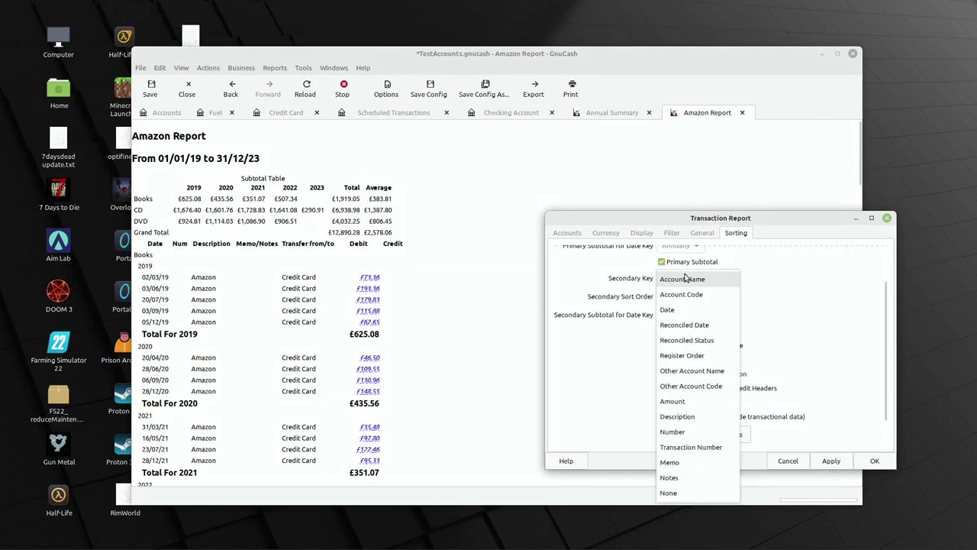
{"action": "left_click", "coordinate": [682, 308]}
{"action": "scroll", "coordinate": [788, 299], "scroll_direction": "up", "scroll_amount": 2}
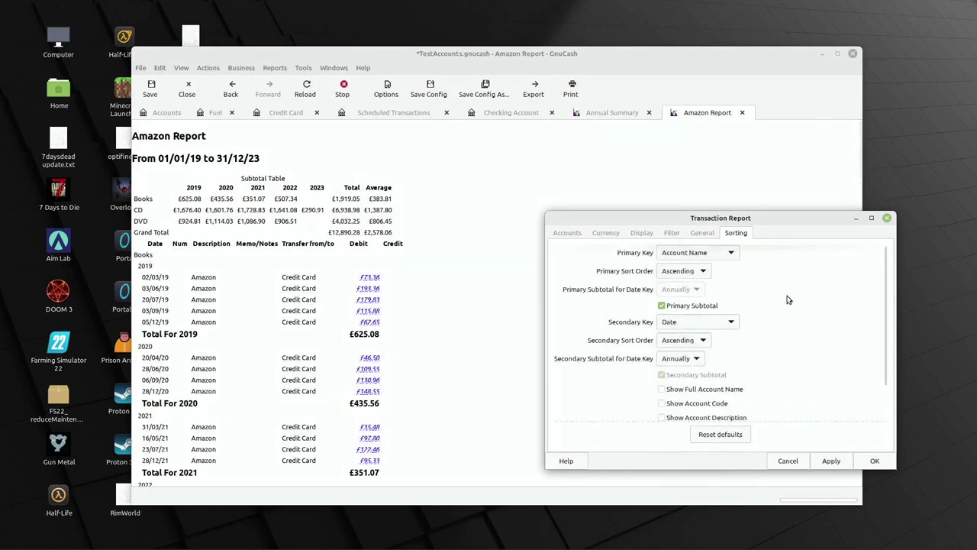
{"action": "left_click", "coordinate": [711, 254]}
{"action": "left_click", "coordinate": [699, 283]}
{"action": "left_click", "coordinate": [710, 323]}
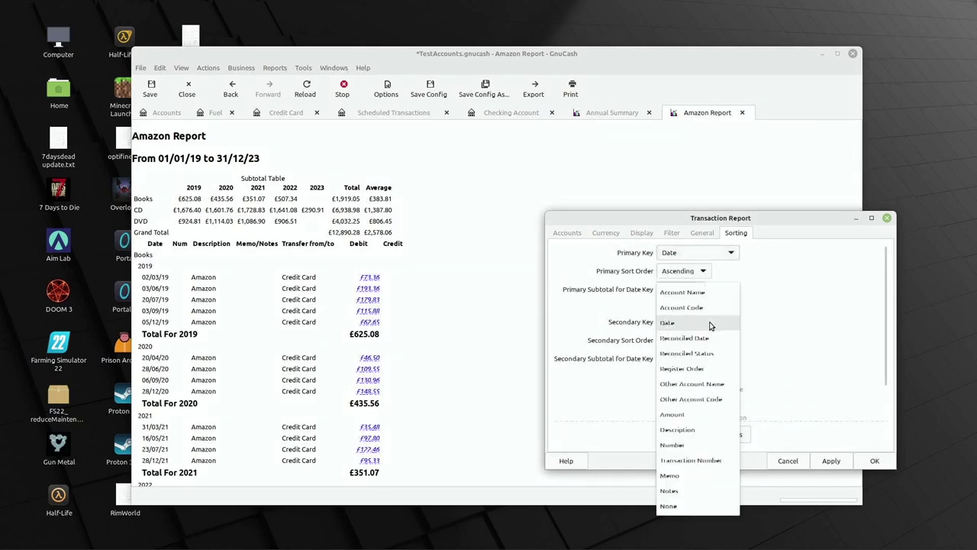
{"action": "left_click", "coordinate": [687, 292]}
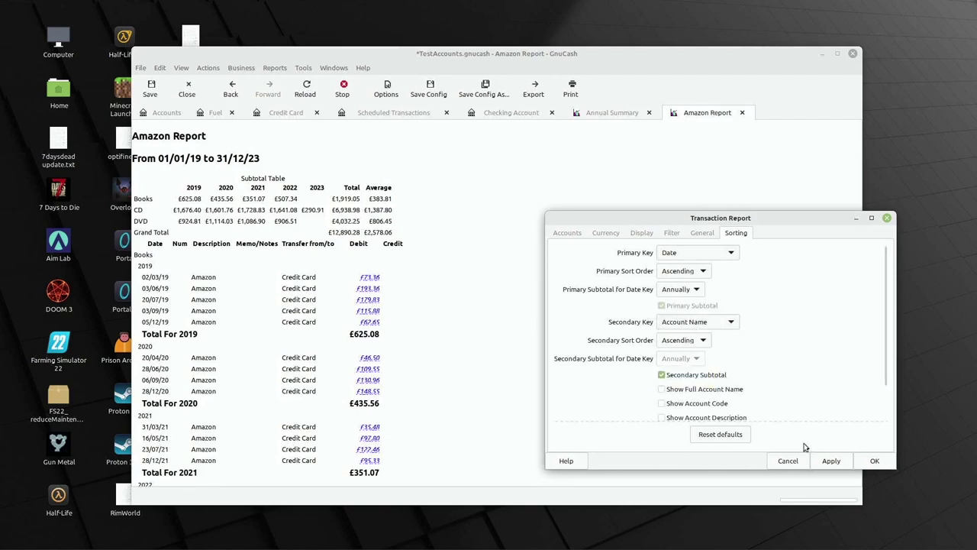
{"action": "left_click", "coordinate": [824, 461]}
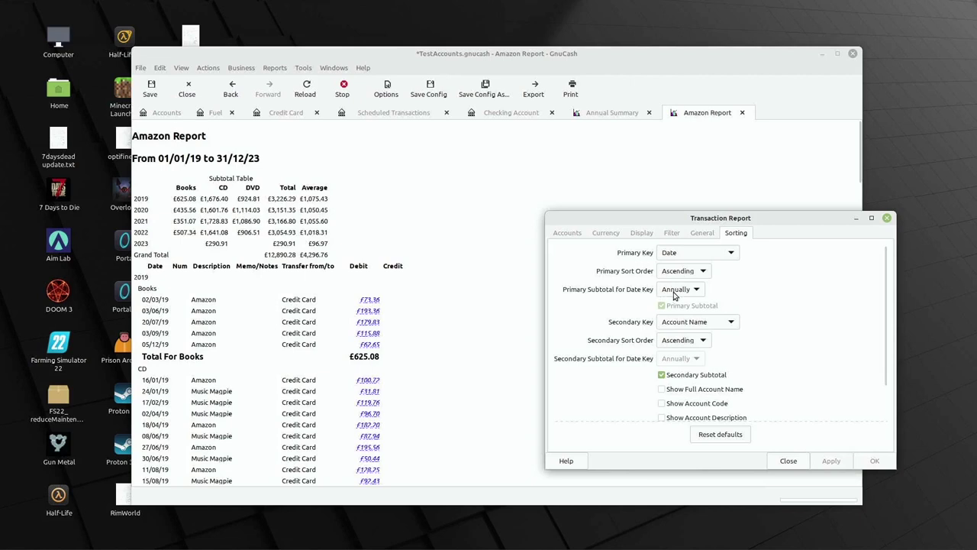
Step: Set the primary subtotal for the date key to Quarterly and apply it to the report
{"action": "left_click", "coordinate": [676, 291]}
{"action": "left_click", "coordinate": [674, 275]}
{"action": "left_click", "coordinate": [831, 460]}
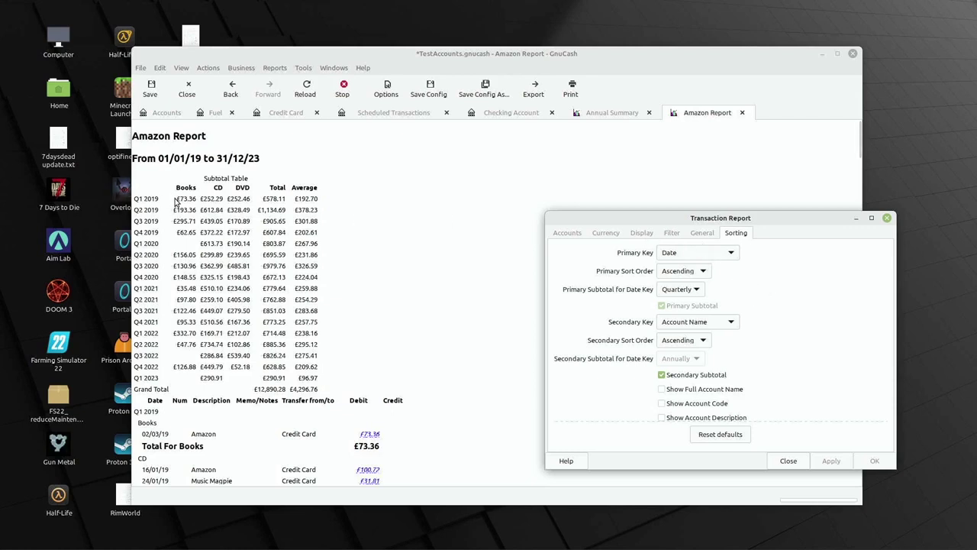
Step: Set the primary subtotal for the date key to Monthly, apply it, and look through the monthly breakdown
{"action": "left_click", "coordinate": [672, 289]}
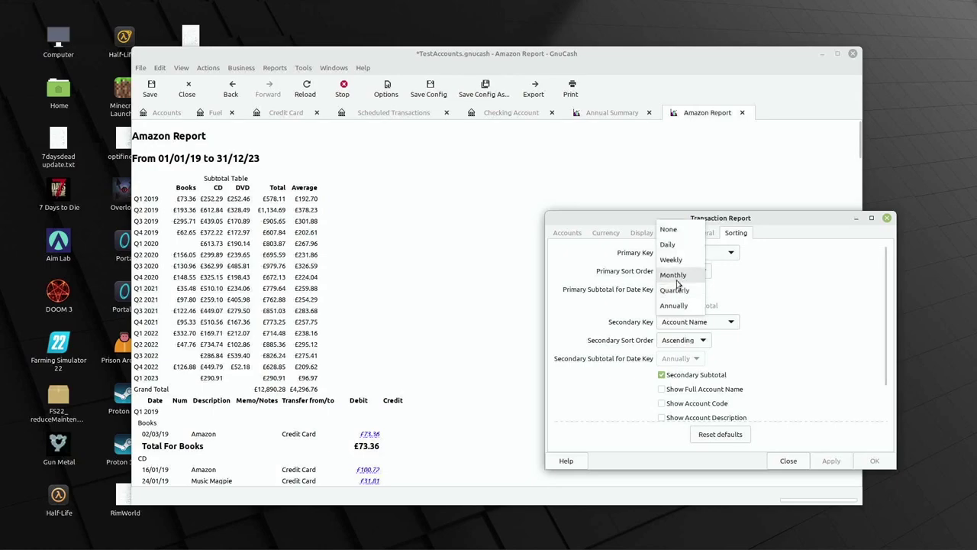
{"action": "left_click", "coordinate": [678, 278]}
{"action": "left_click", "coordinate": [830, 460]}
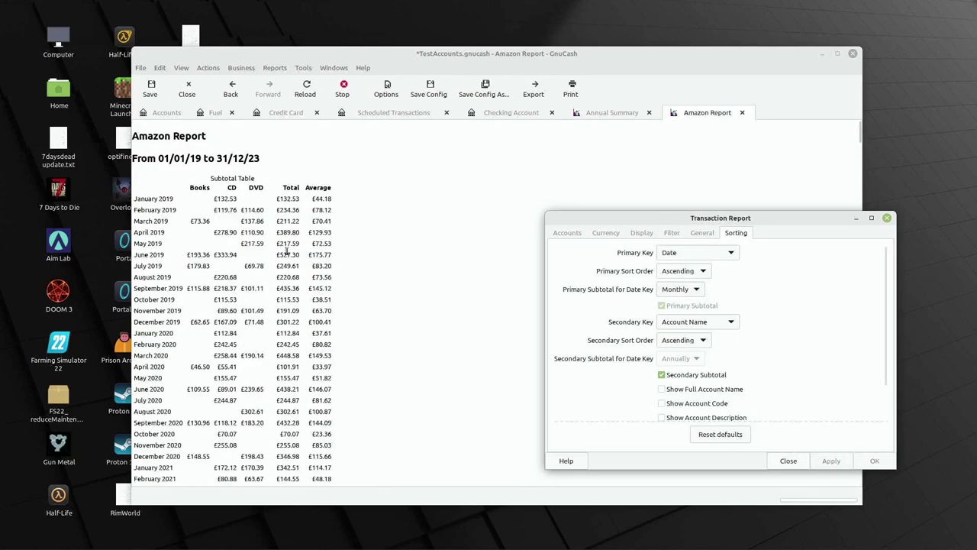
{"action": "scroll", "coordinate": [259, 232], "scroll_direction": "down", "scroll_amount": 10}
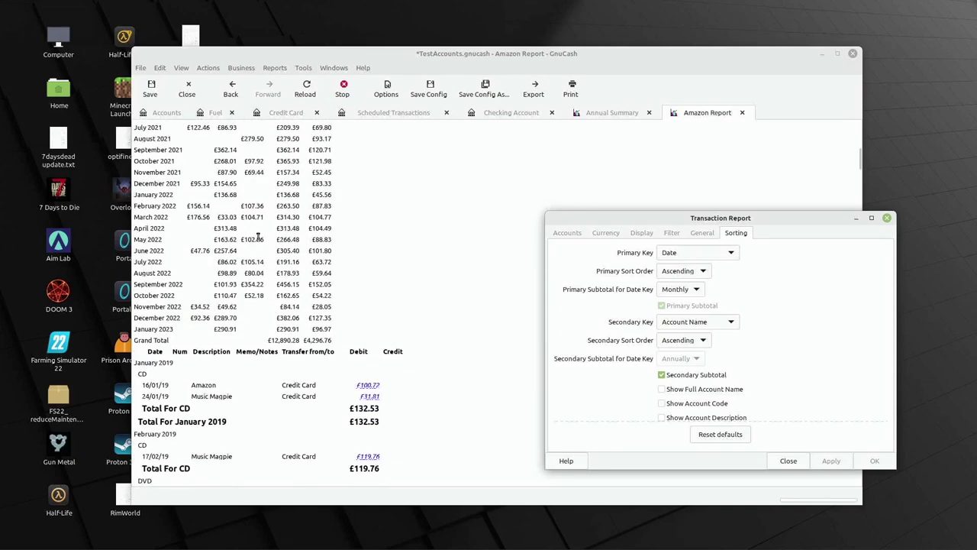
{"action": "scroll", "coordinate": [258, 238], "scroll_direction": "up", "scroll_amount": 10}
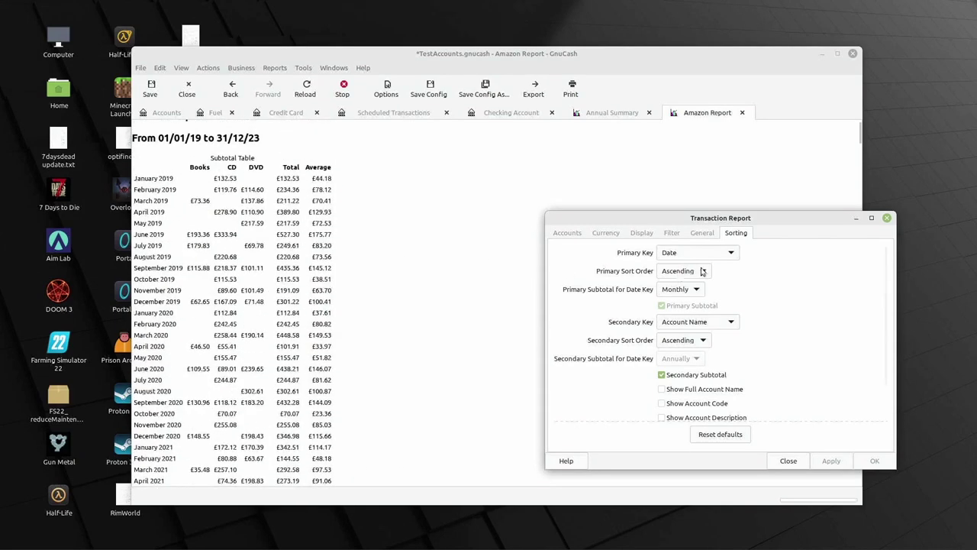
Step: Review the selected accounts, transaction filter, sorting options and subtotal table, and close the report options
{"action": "left_click", "coordinate": [578, 235]}
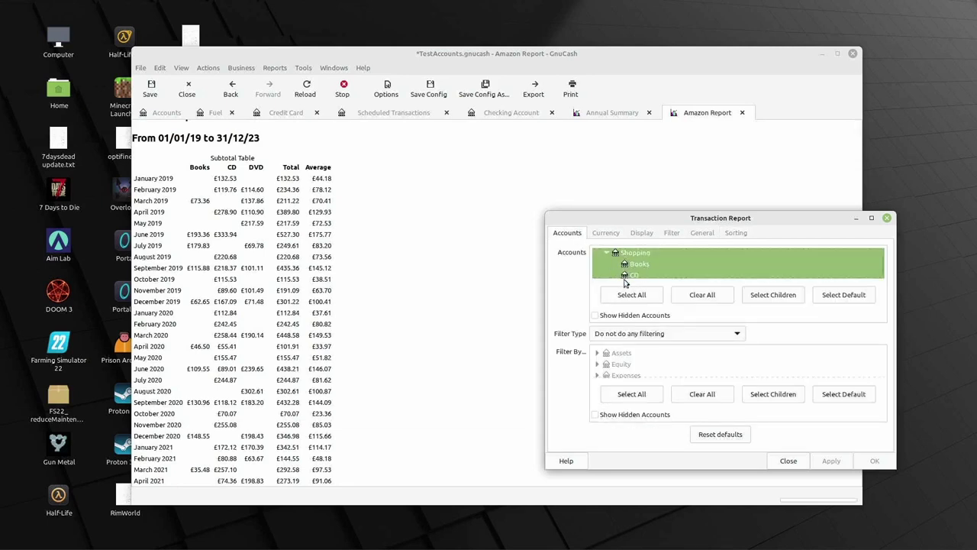
{"action": "left_click", "coordinate": [673, 233]}
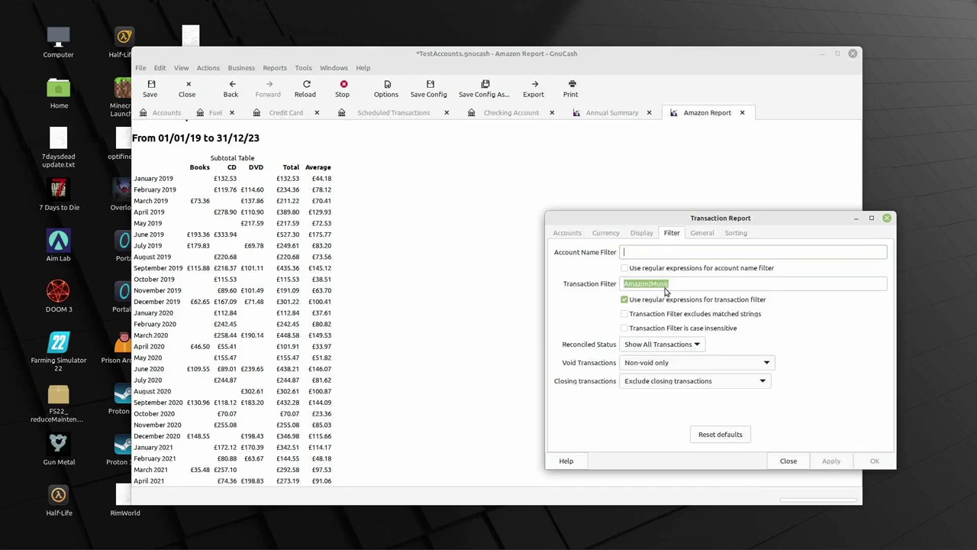
{"action": "left_click", "coordinate": [733, 234]}
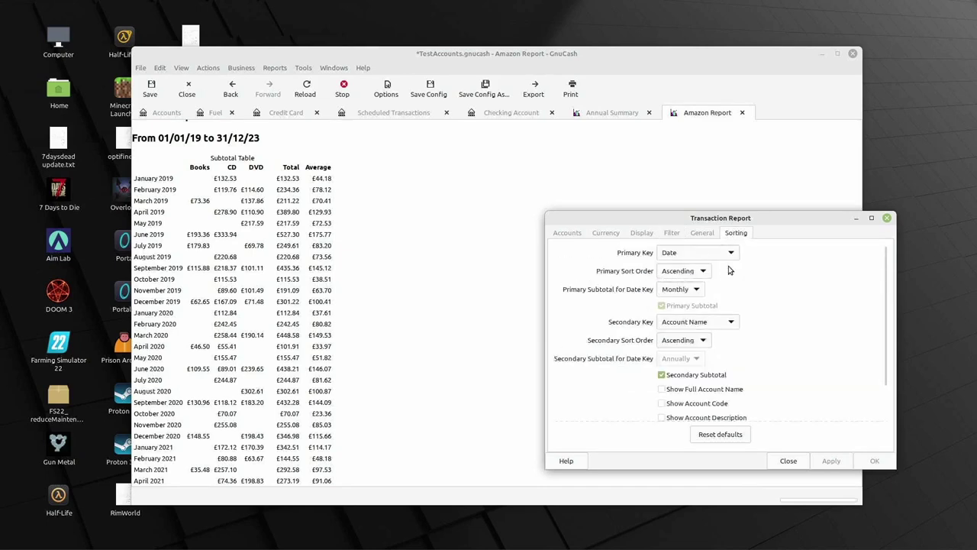
{"action": "scroll", "coordinate": [252, 255], "scroll_direction": "down", "scroll_amount": 5}
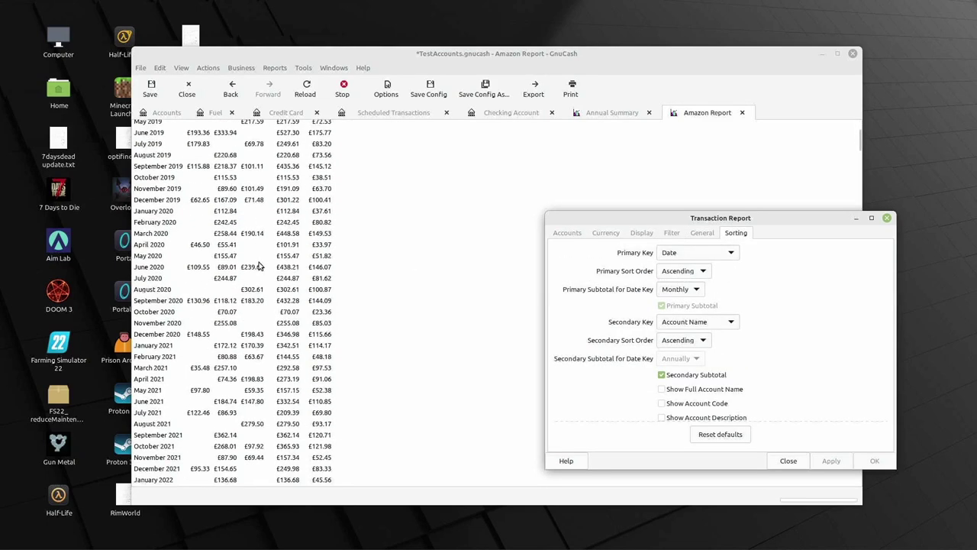
{"action": "scroll", "coordinate": [264, 267], "scroll_direction": "up", "scroll_amount": 6}
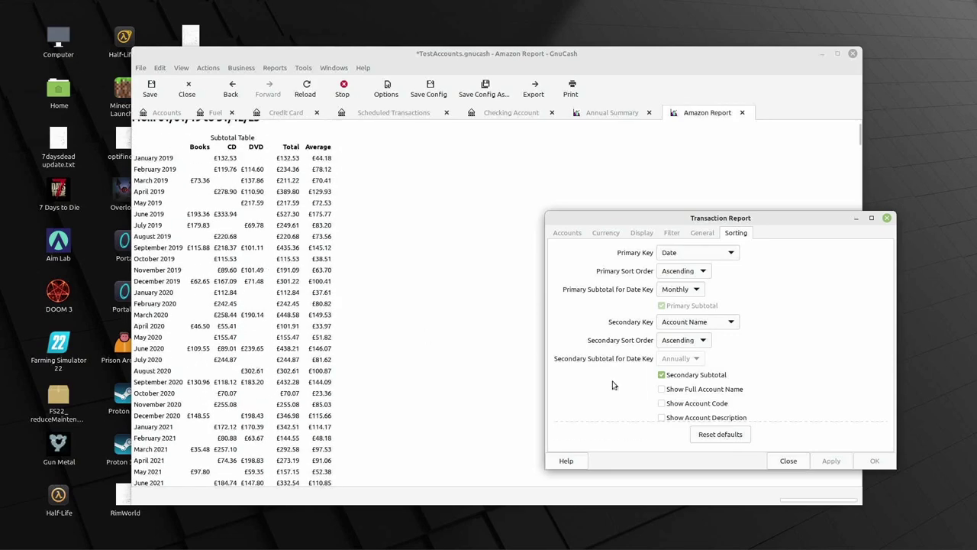
{"action": "left_click", "coordinate": [787, 461]}
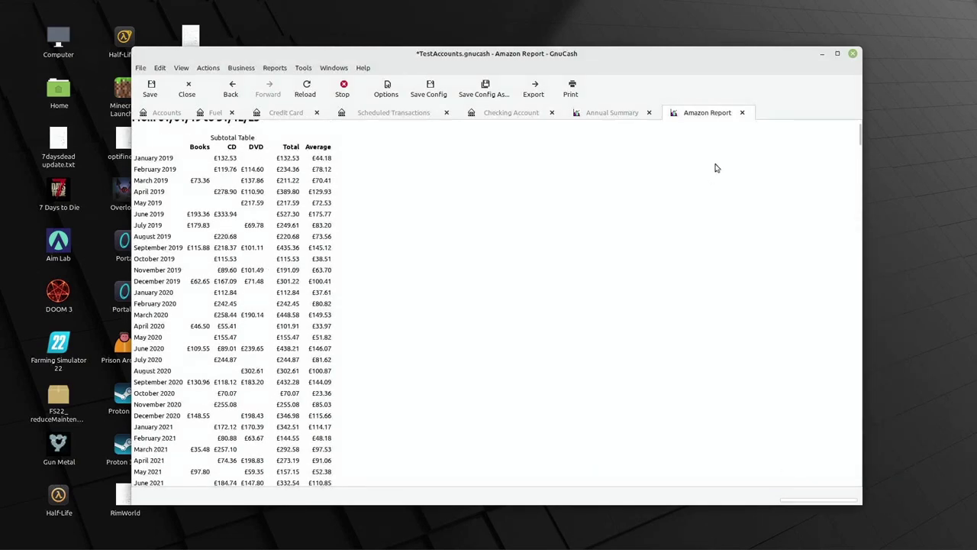
Step: Close the Amazon Report and check which reports are included in the contents of the Annual Summary
{"action": "left_click", "coordinate": [743, 113]}
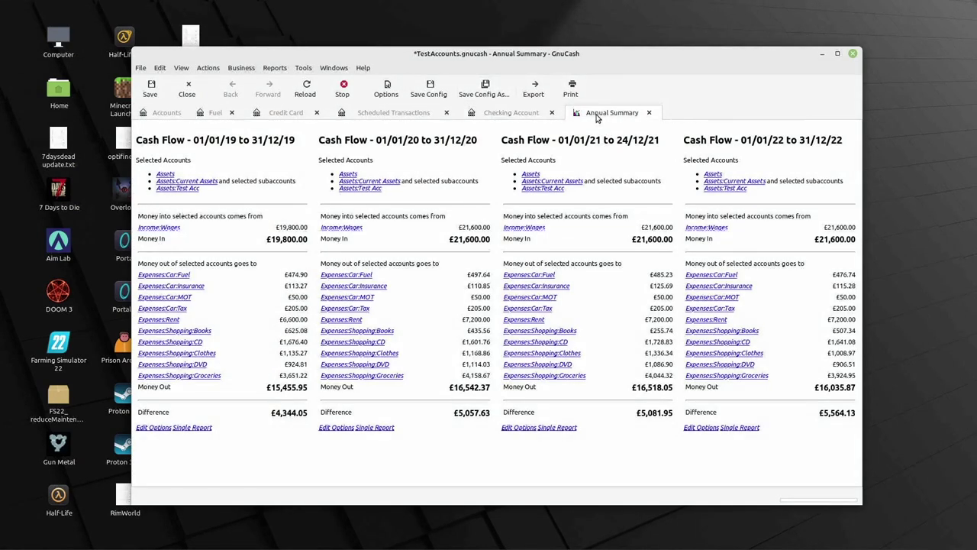
{"action": "left_click", "coordinate": [387, 90]}
{"action": "left_click", "coordinate": [602, 233]}
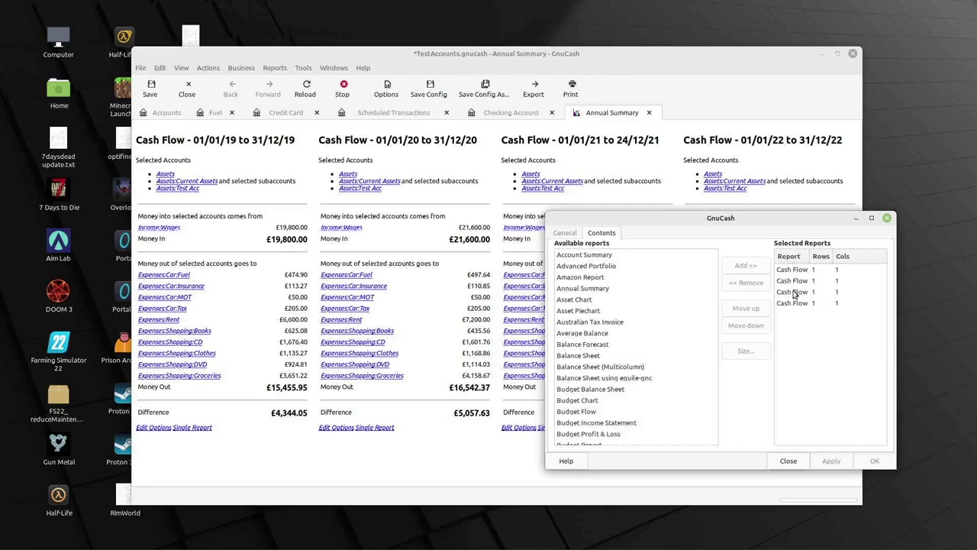
{"action": "left_click", "coordinate": [804, 460]}
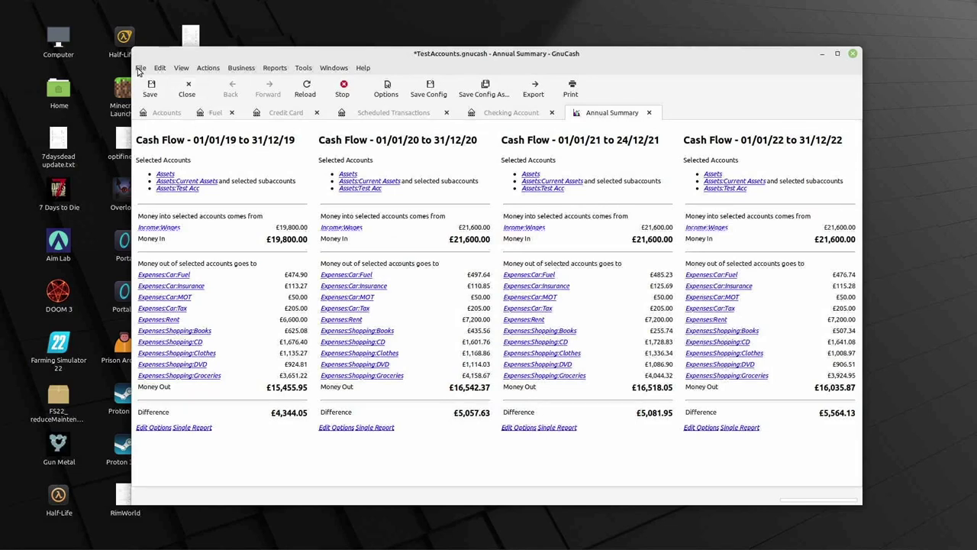
Step: Generate a new Cash Flow report from the Income & Expense reports
{"action": "left_click", "coordinate": [275, 68]}
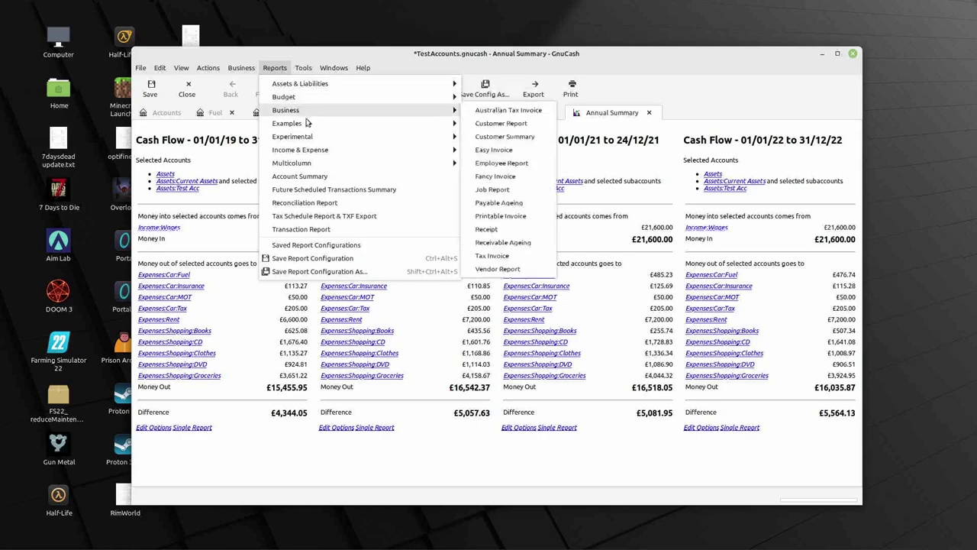
{"action": "mouse_move", "coordinate": [318, 152]}
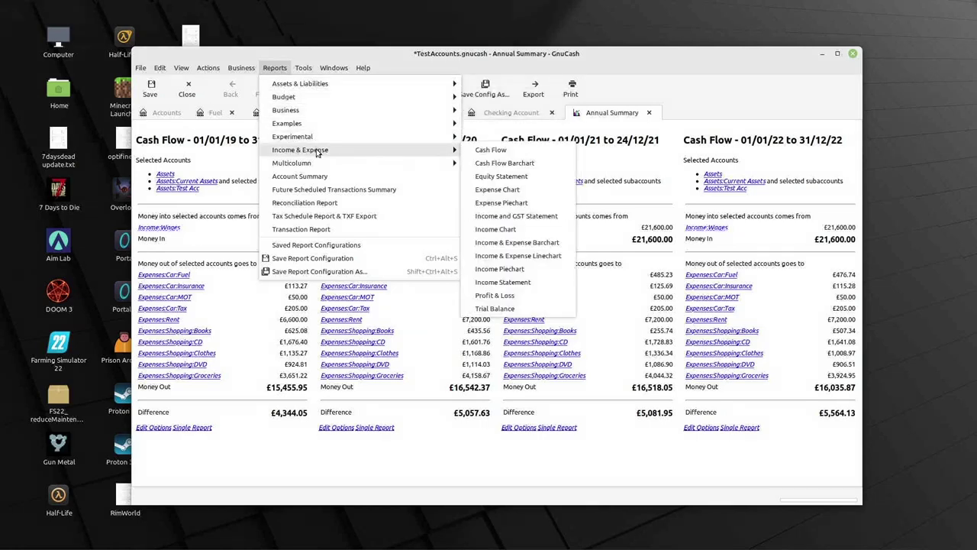
{"action": "left_click", "coordinate": [491, 154]}
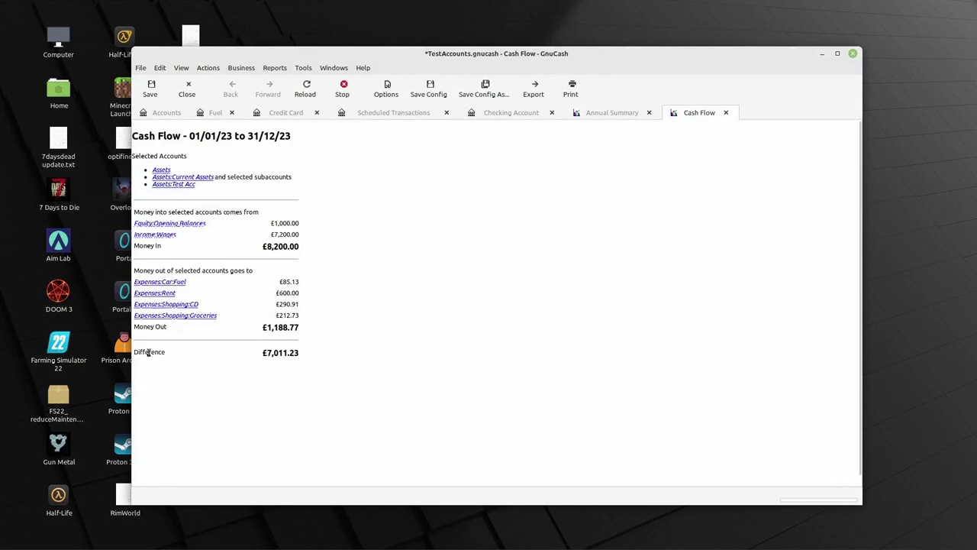
Step: Open the Cash Flow report's options and review which accounts are selected
{"action": "left_click", "coordinate": [386, 91]}
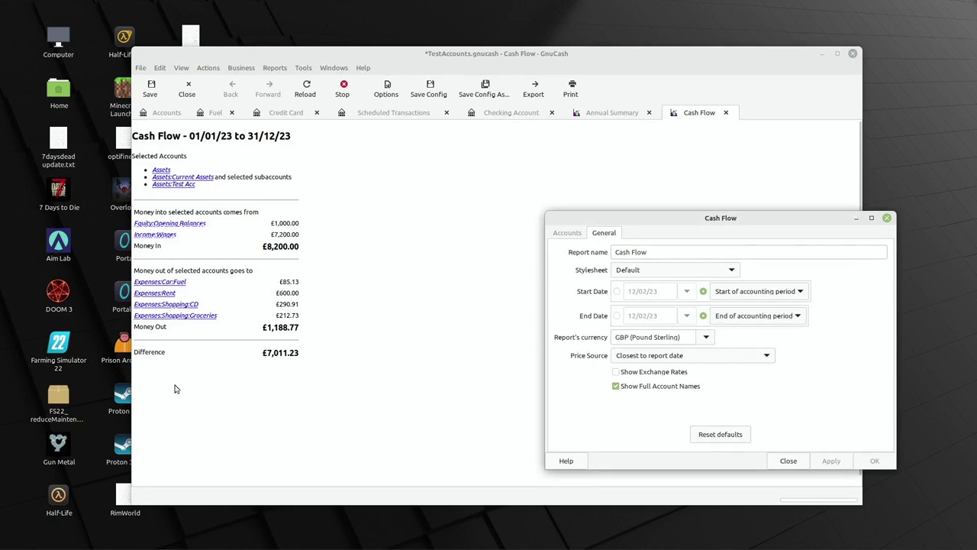
{"action": "left_click", "coordinate": [557, 233]}
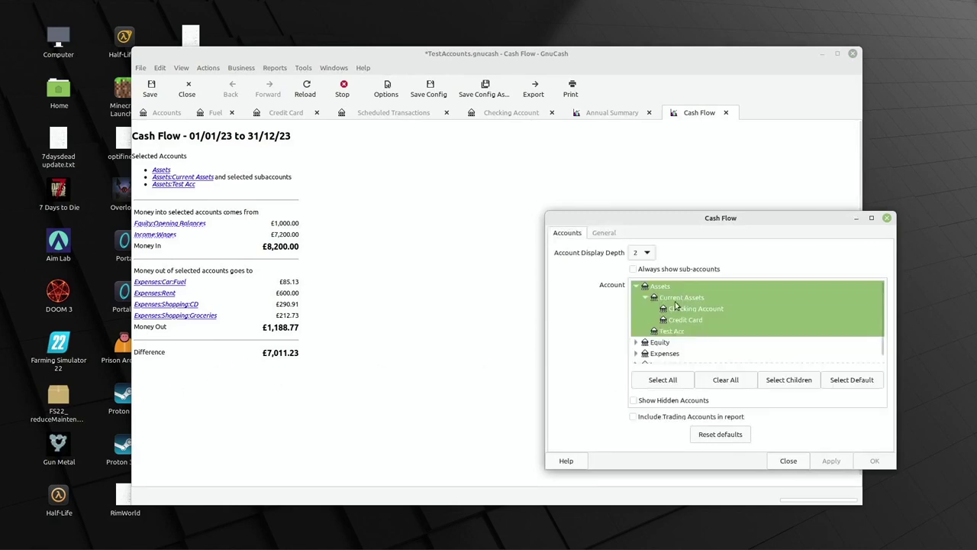
{"action": "scroll", "coordinate": [655, 341], "scroll_direction": "down", "scroll_amount": 1}
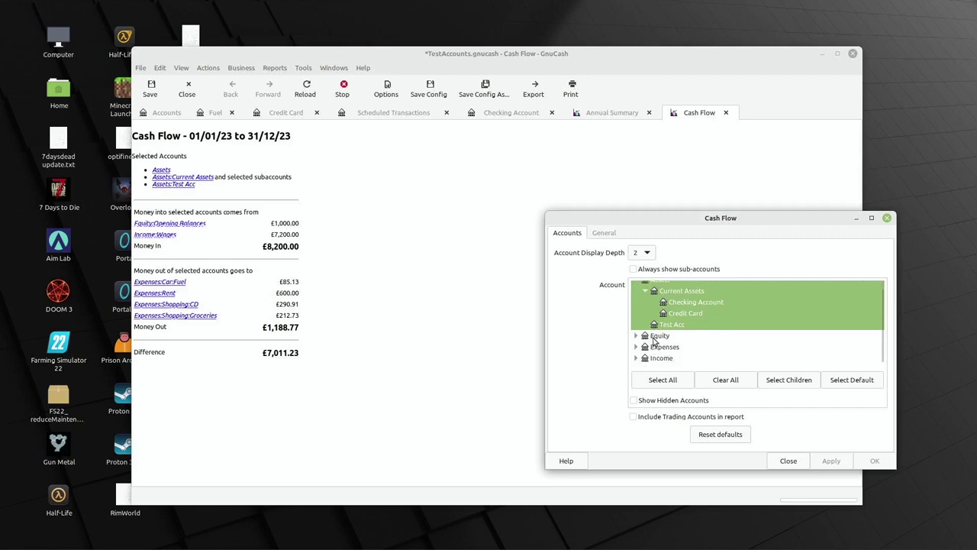
{"action": "scroll", "coordinate": [651, 329], "scroll_direction": "up", "scroll_amount": 1}
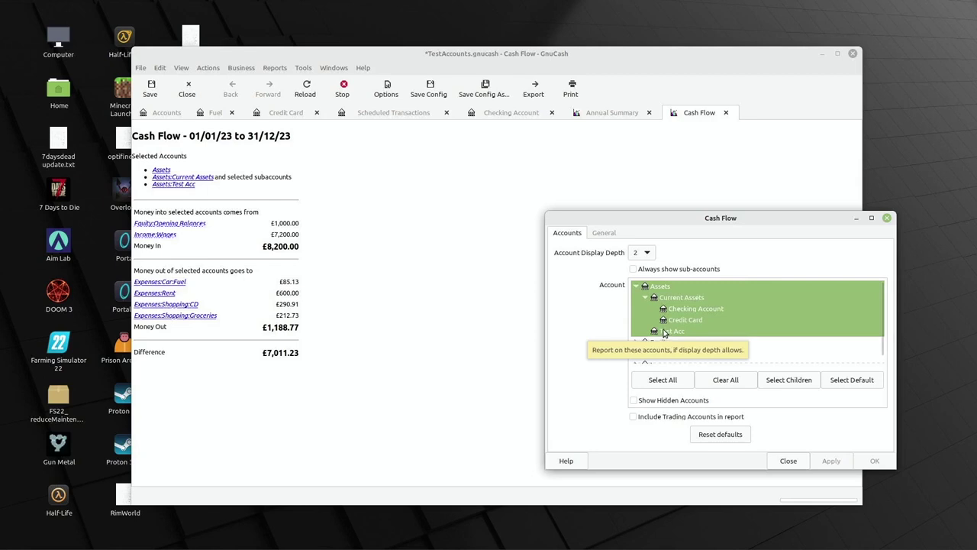
Step: Set the Cash Flow report's start date to the fixed date 01/01/19 and apply it
{"action": "left_click", "coordinate": [605, 233]}
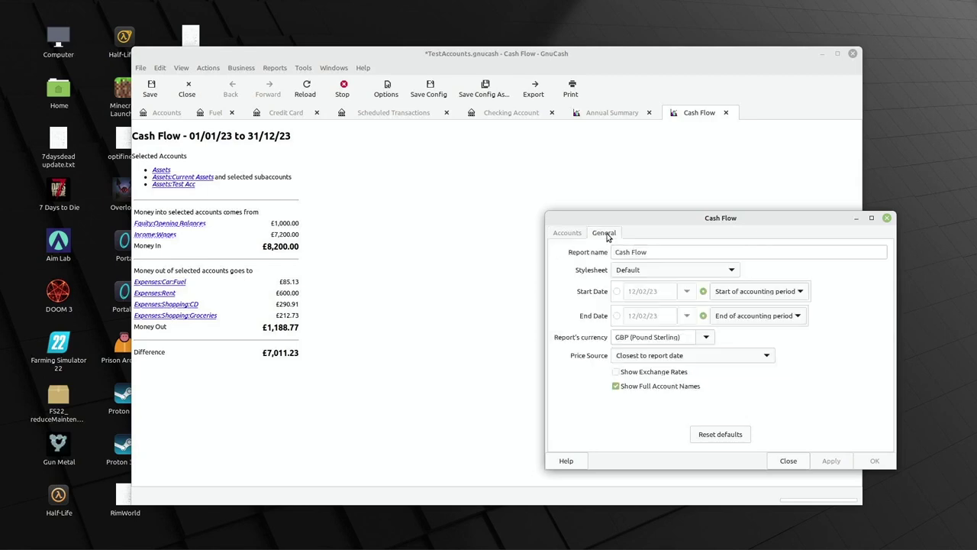
{"action": "left_click", "coordinate": [617, 291]}
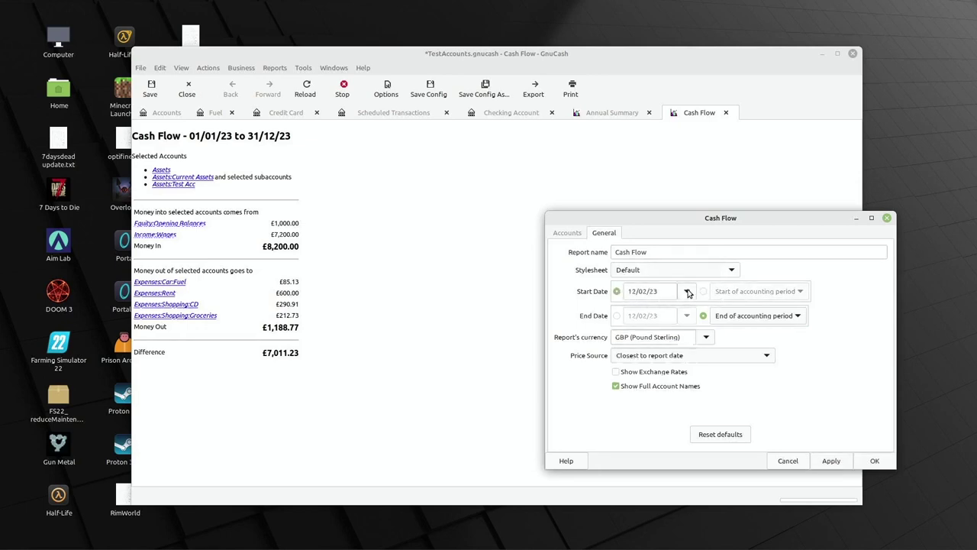
{"action": "left_click", "coordinate": [687, 291]}
{"action": "left_click", "coordinate": [667, 306]}
{"action": "left_click", "coordinate": [667, 306]}
{"action": "left_click", "coordinate": [666, 307]}
{"action": "left_click", "coordinate": [667, 306]}
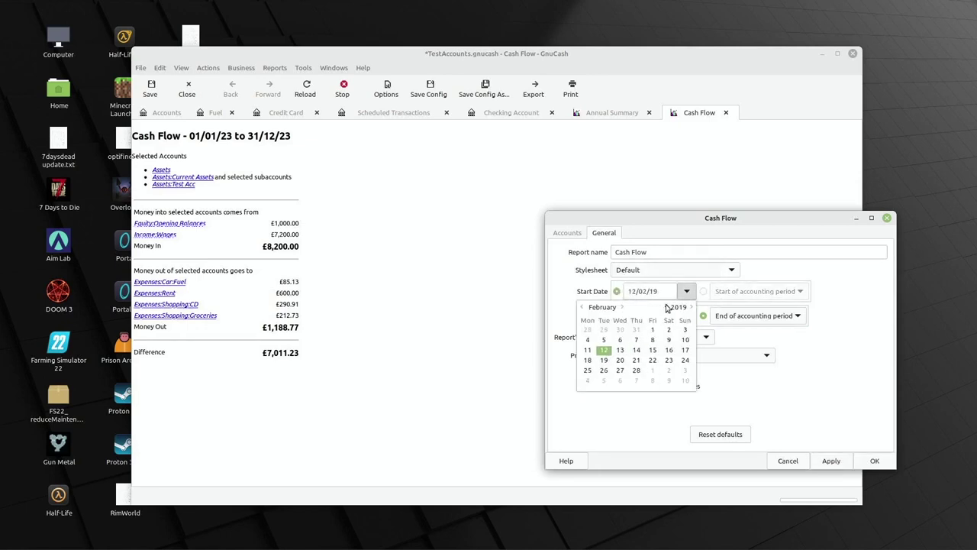
{"action": "key", "text": "Escape"}
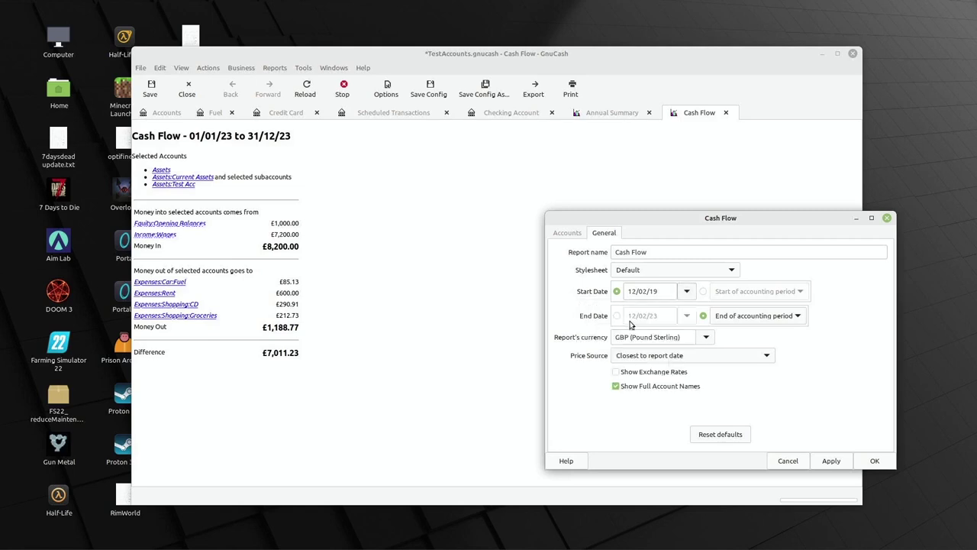
{"action": "left_click", "coordinate": [687, 294]}
{"action": "left_click", "coordinate": [585, 306]}
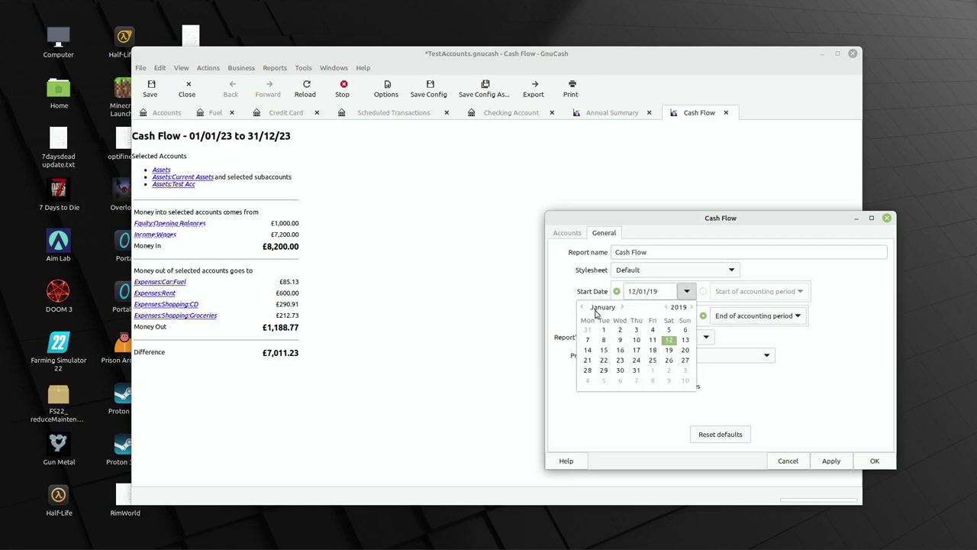
{"action": "left_click", "coordinate": [604, 329]}
{"action": "left_click", "coordinate": [769, 338]}
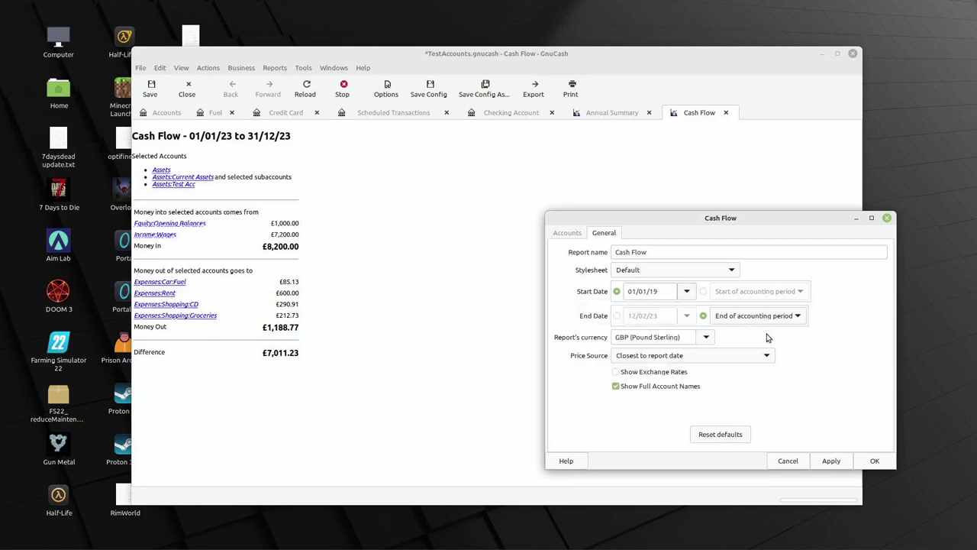
{"action": "left_click", "coordinate": [819, 459]}
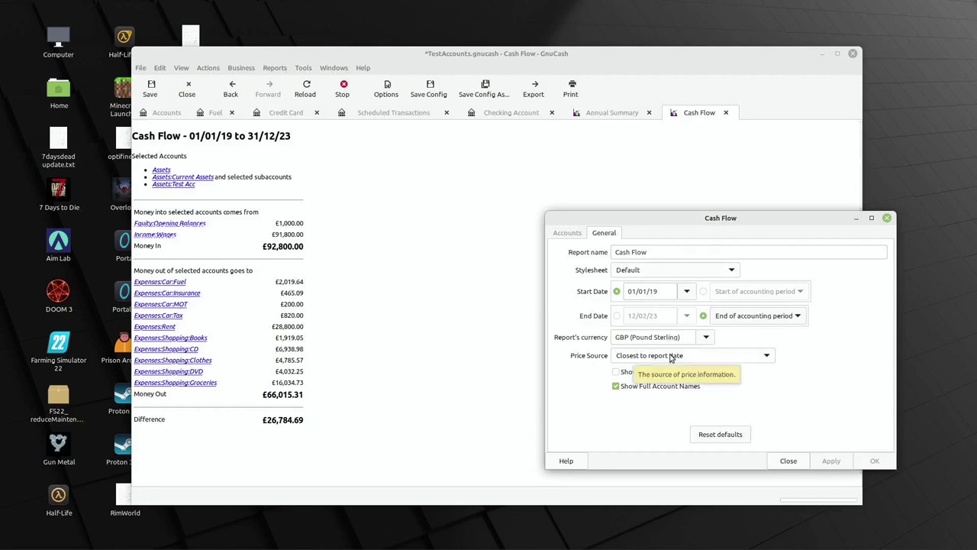
Step: Review the Cash Flow report's account selection and the available price sources, keeping Closest to report date
{"action": "left_click", "coordinate": [574, 236]}
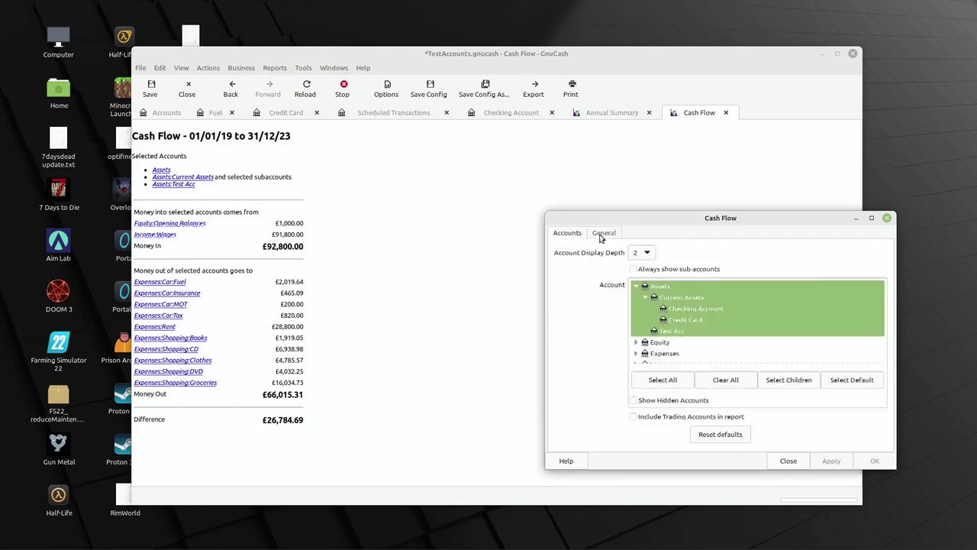
{"action": "left_click", "coordinate": [602, 235]}
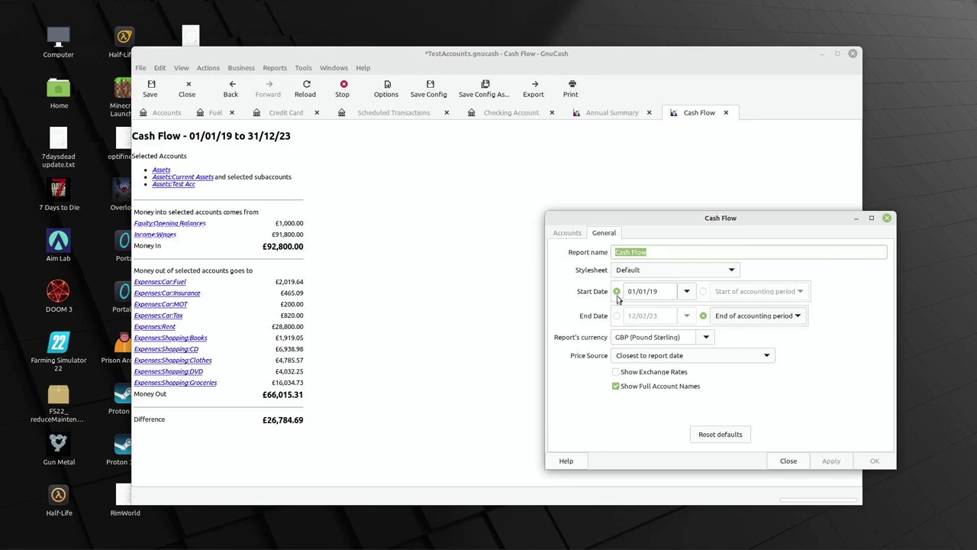
{"action": "left_click", "coordinate": [631, 356]}
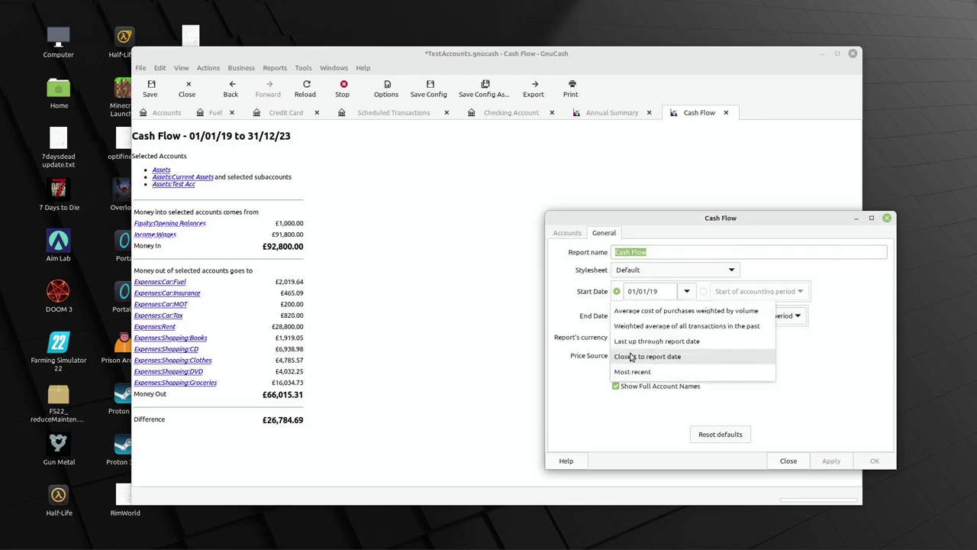
{"action": "left_click", "coordinate": [631, 357]}
Step: Set the Cash Flow report's end date to the fixed date 31/12/19 and apply it
{"action": "left_click", "coordinate": [616, 315]}
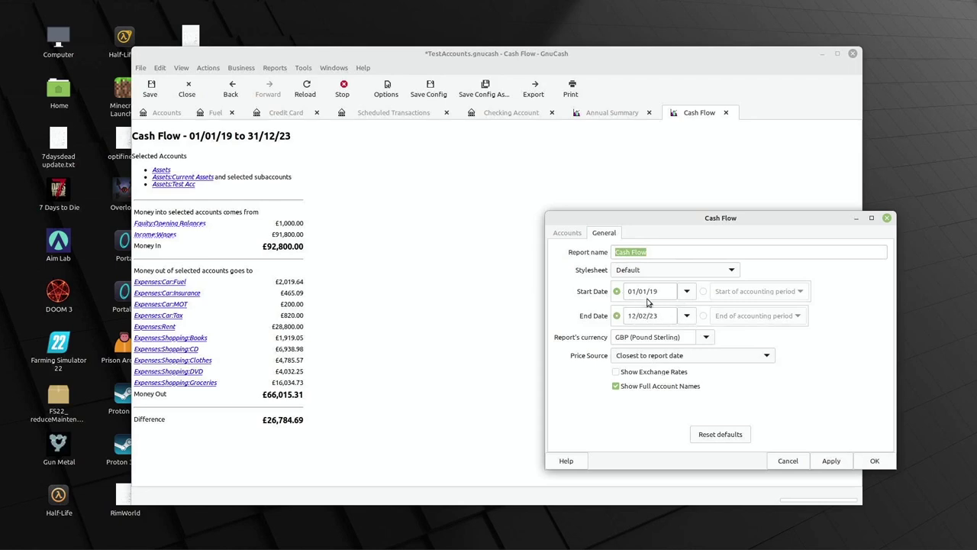
{"action": "left_click", "coordinate": [687, 315]}
{"action": "double_click", "coordinate": [664, 334]}
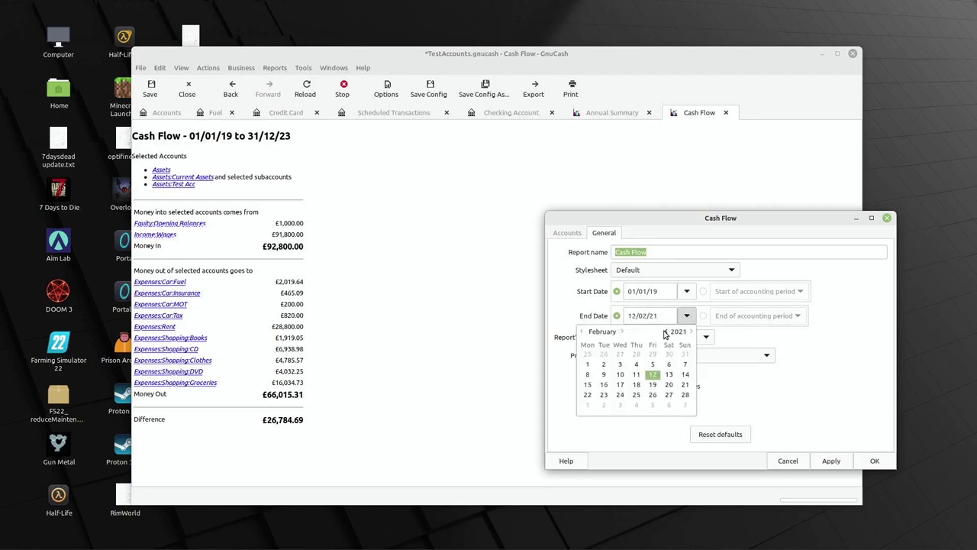
{"action": "left_click", "coordinate": [664, 334]}
{"action": "left_click", "coordinate": [665, 333]}
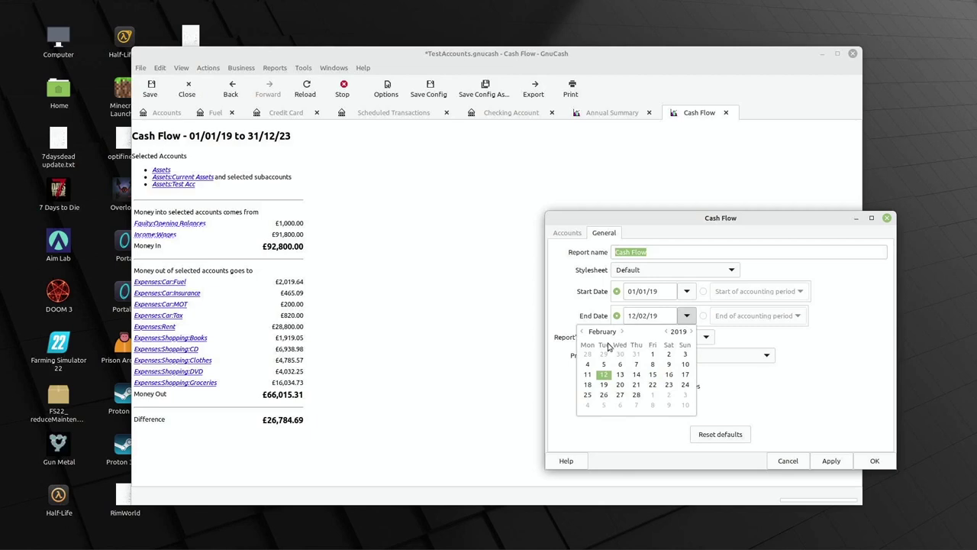
{"action": "left_click", "coordinate": [582, 332]}
{"action": "left_click", "coordinate": [582, 331]}
{"action": "left_click", "coordinate": [697, 334]}
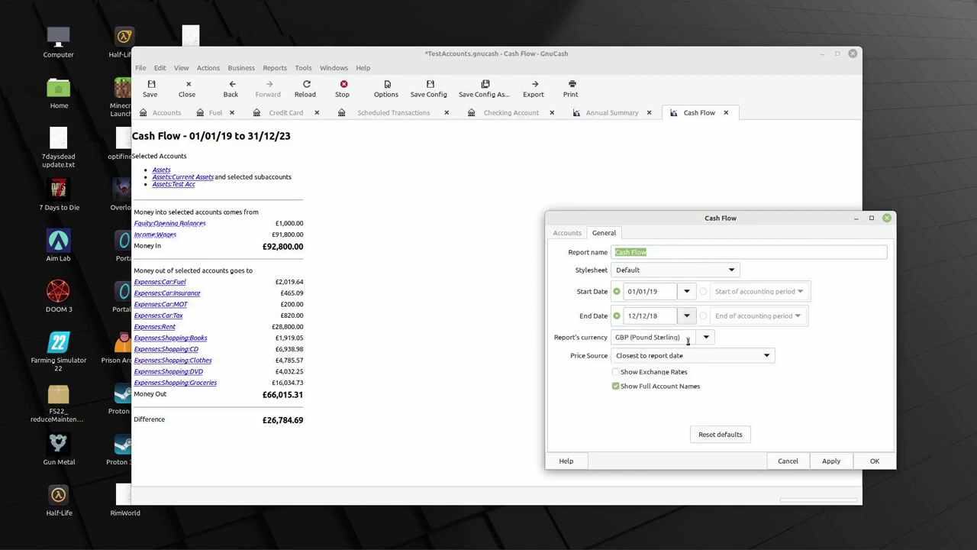
{"action": "left_click", "coordinate": [687, 315]}
{"action": "left_click", "coordinate": [692, 333]}
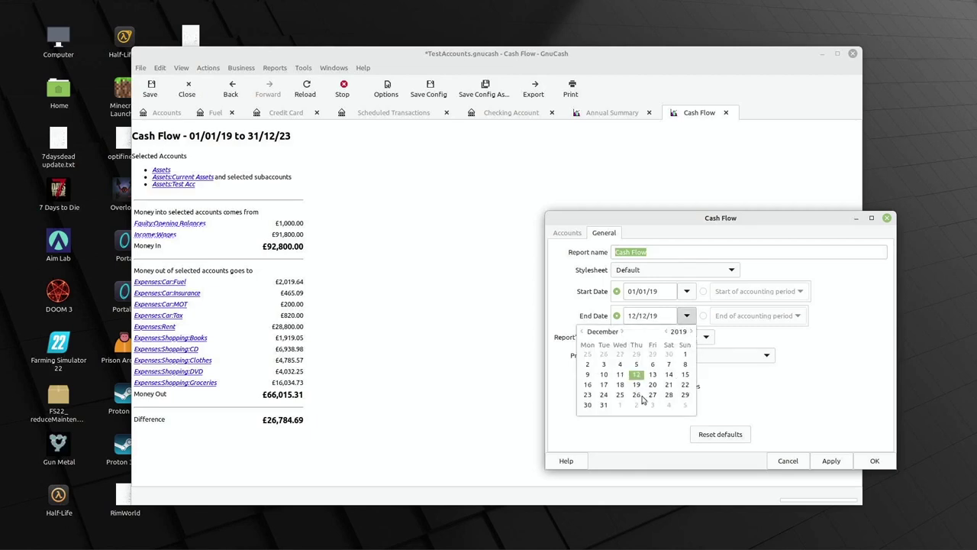
{"action": "left_click", "coordinate": [605, 405]}
{"action": "left_click", "coordinate": [823, 459]}
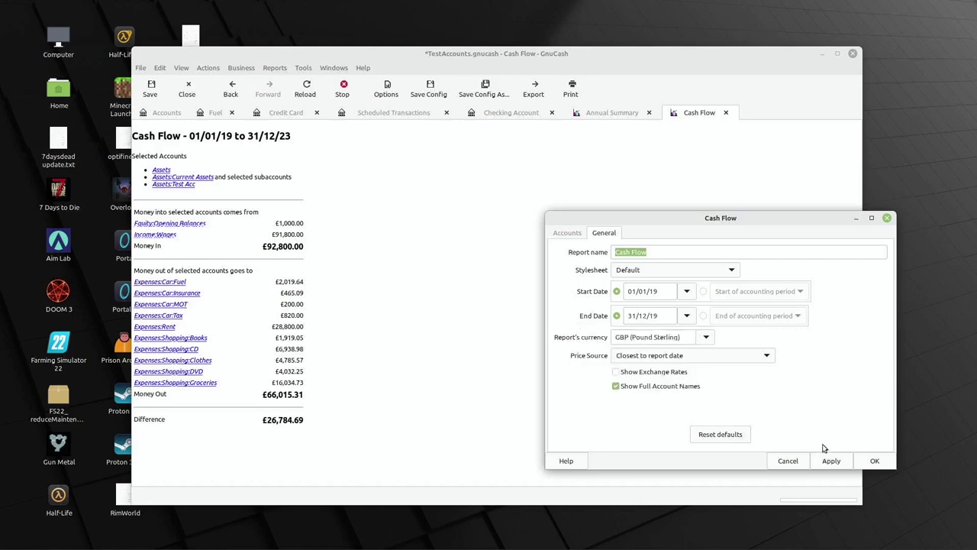
{"action": "left_click", "coordinate": [829, 460]}
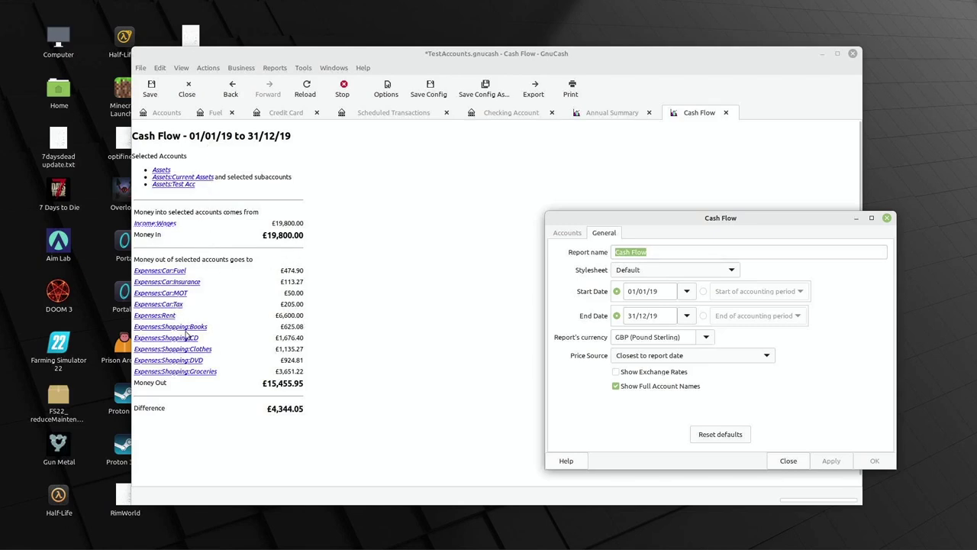
Step: Set the report period to relative dates, Start of this year to End of this year, and apply it
{"action": "left_click", "coordinate": [703, 291]}
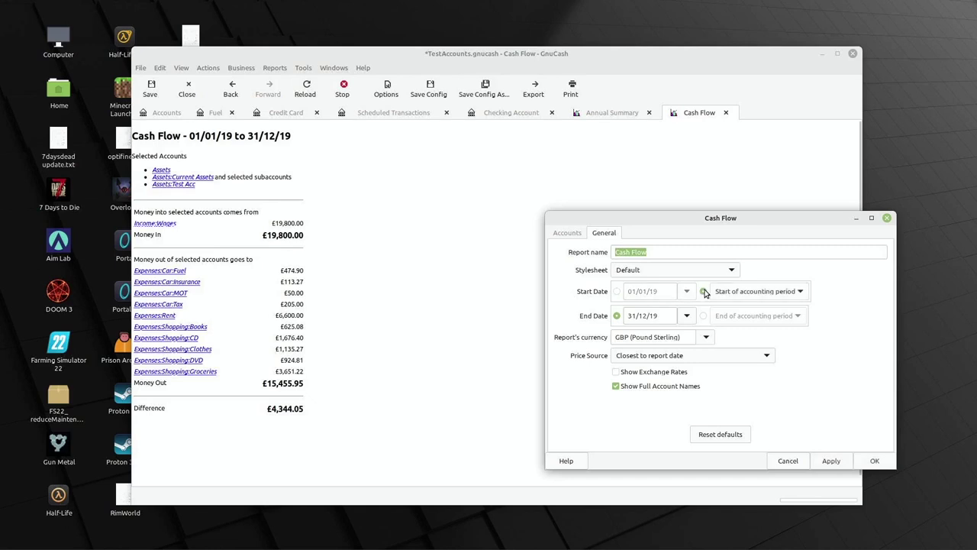
{"action": "left_click", "coordinate": [726, 291]}
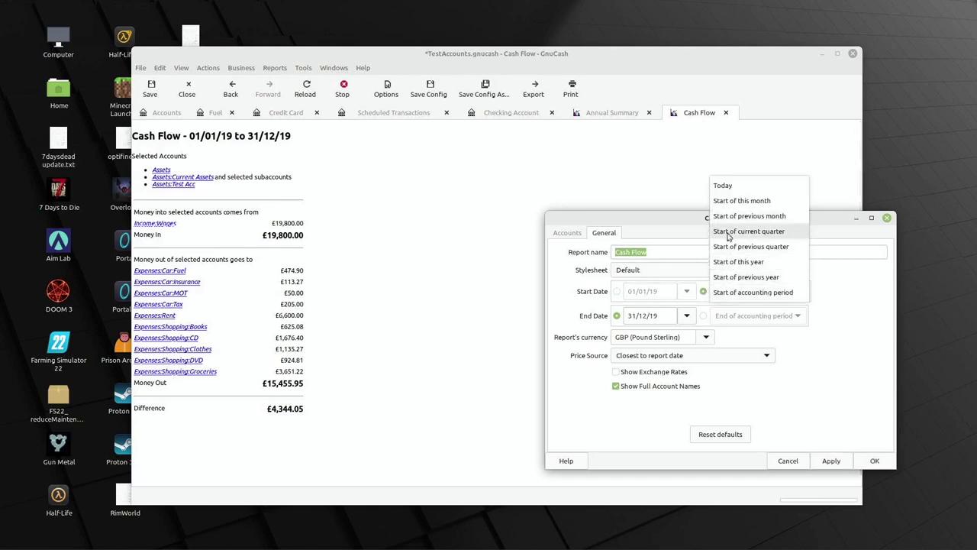
{"action": "left_click", "coordinate": [733, 262]}
{"action": "left_click", "coordinate": [703, 315]}
{"action": "left_click", "coordinate": [725, 315]}
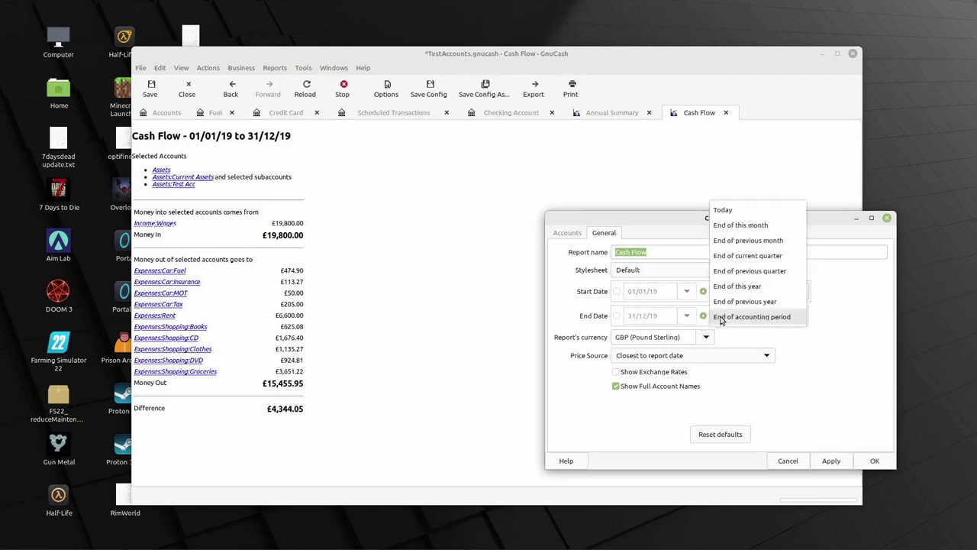
{"action": "left_click", "coordinate": [726, 287]}
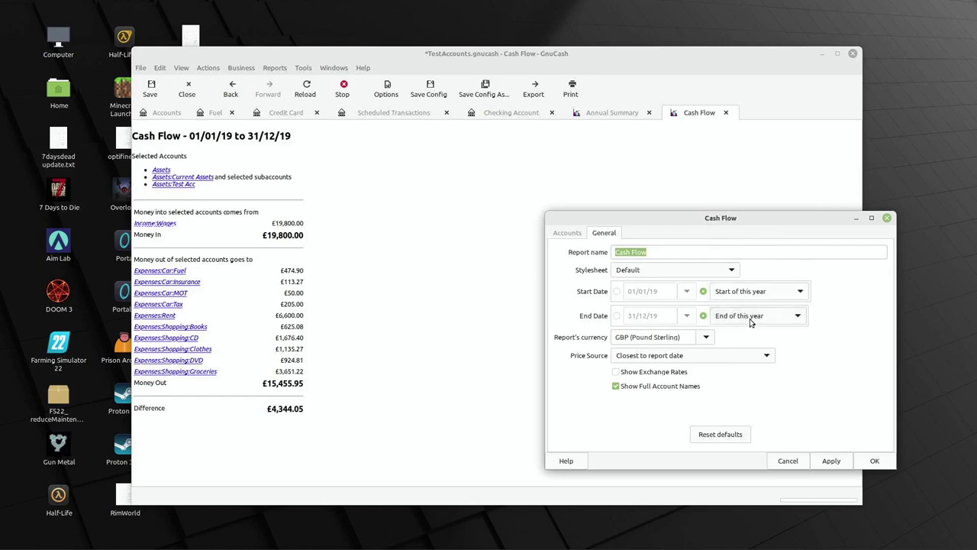
{"action": "left_click", "coordinate": [831, 461]}
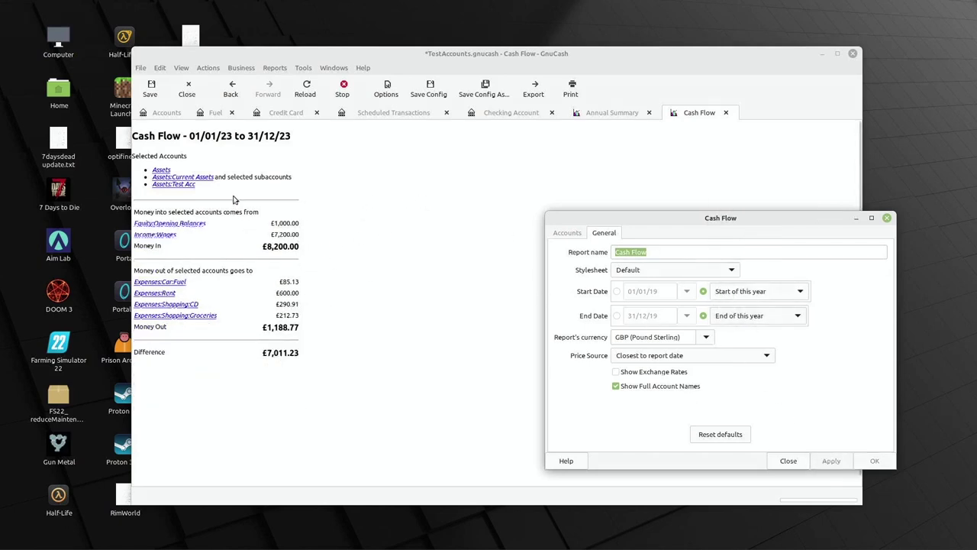
Step: Close the Cash Flow report with its options and open the multicolumn Dashboard report
{"action": "left_click", "coordinate": [789, 461]}
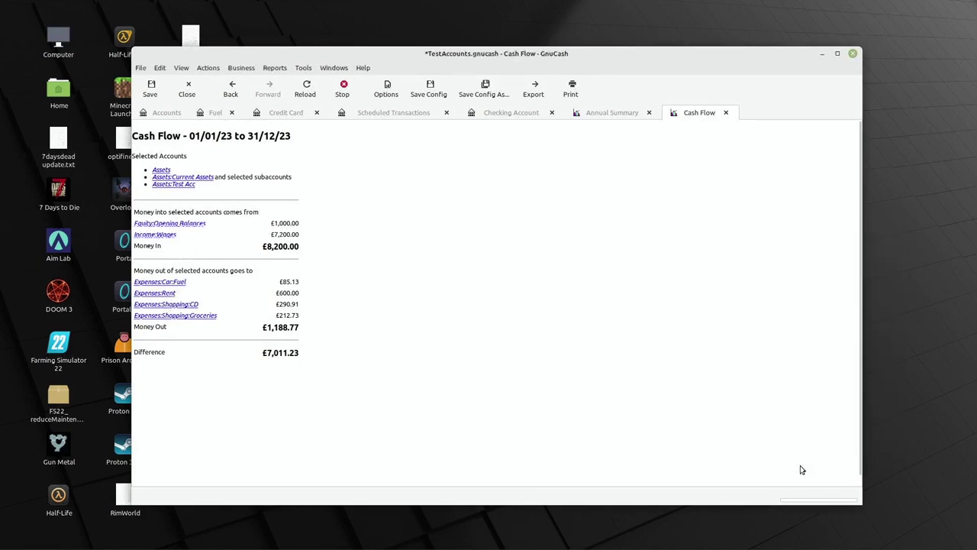
{"action": "left_click", "coordinate": [727, 113]}
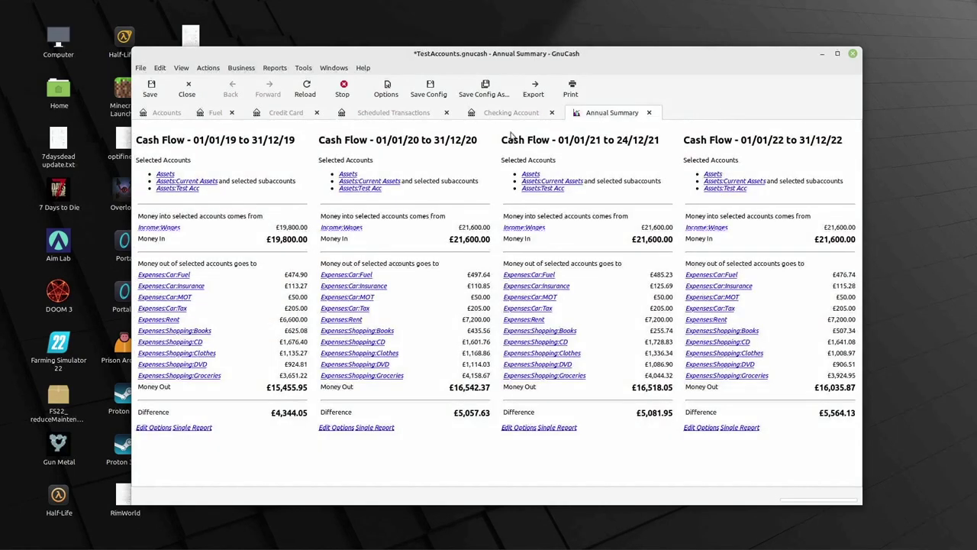
{"action": "left_click", "coordinate": [273, 68]}
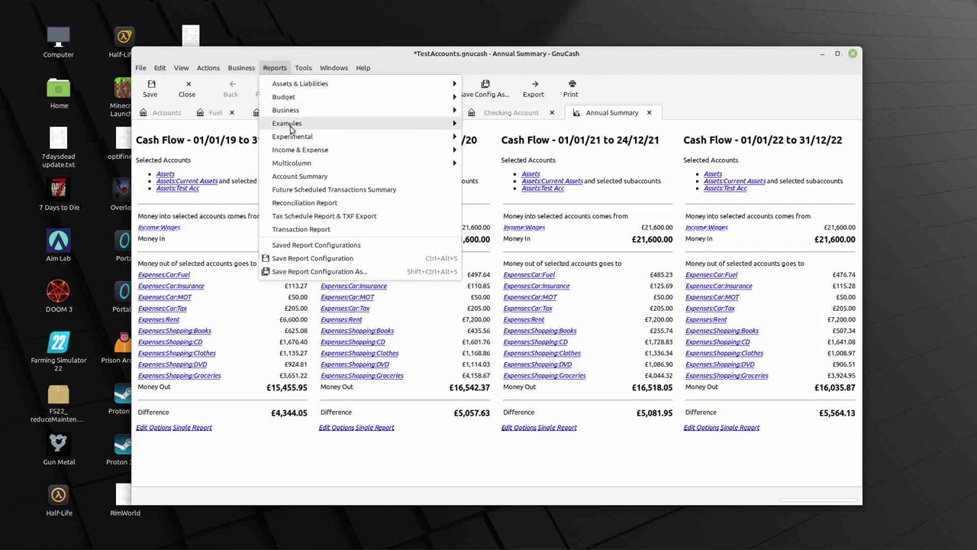
{"action": "mouse_move", "coordinate": [284, 162]}
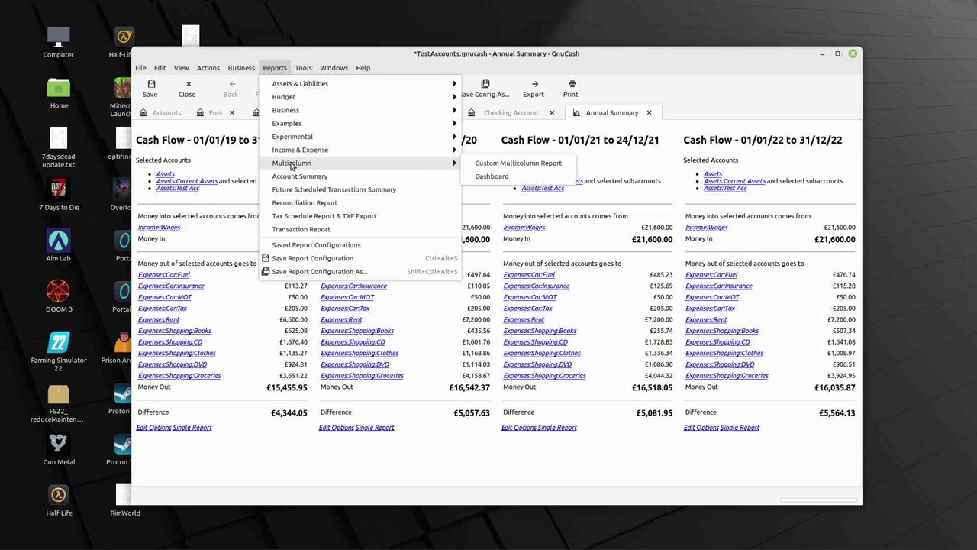
{"action": "left_click", "coordinate": [492, 176]}
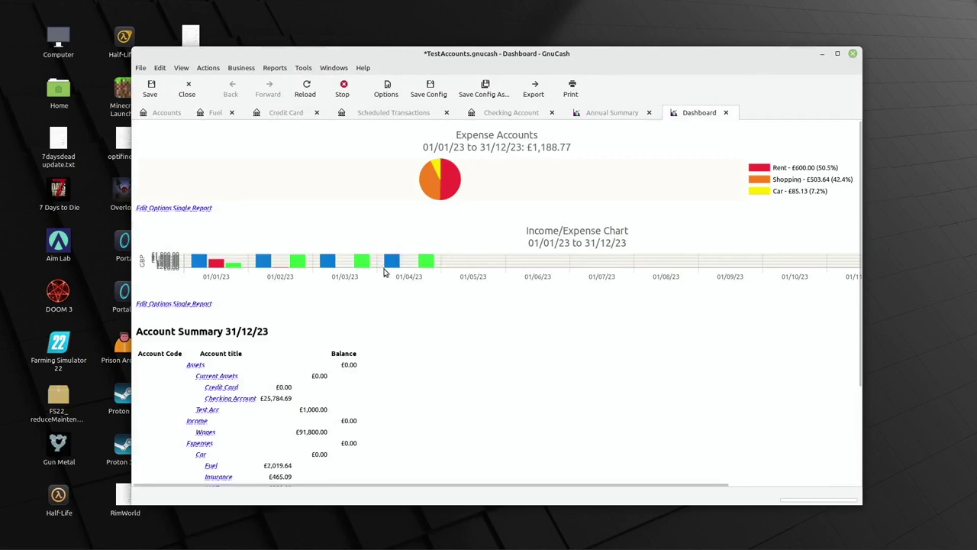
{"action": "scroll", "coordinate": [385, 273], "scroll_direction": "down", "scroll_amount": 3}
{"action": "scroll", "coordinate": [385, 272], "scroll_direction": "up", "scroll_amount": 3}
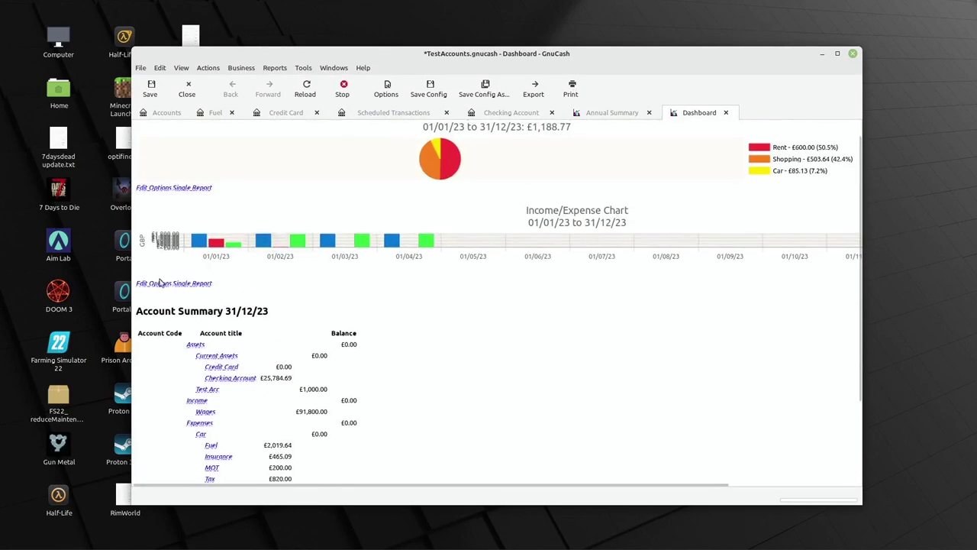
Step: In the Dashboard's Income/Expense Chart options, set the step size to One Year and the start date to the fixed date 01/01/19
{"action": "left_click", "coordinate": [158, 284]}
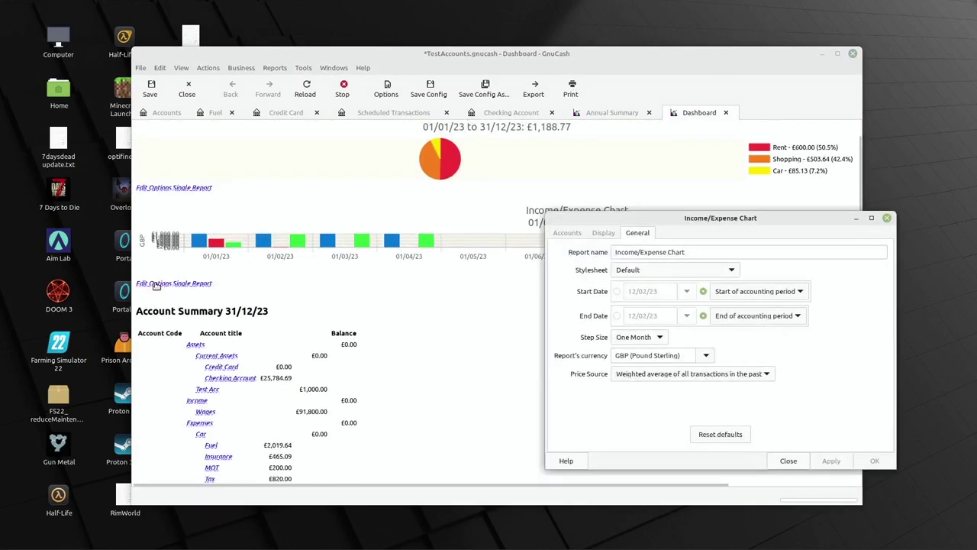
{"action": "left_click", "coordinate": [618, 291]}
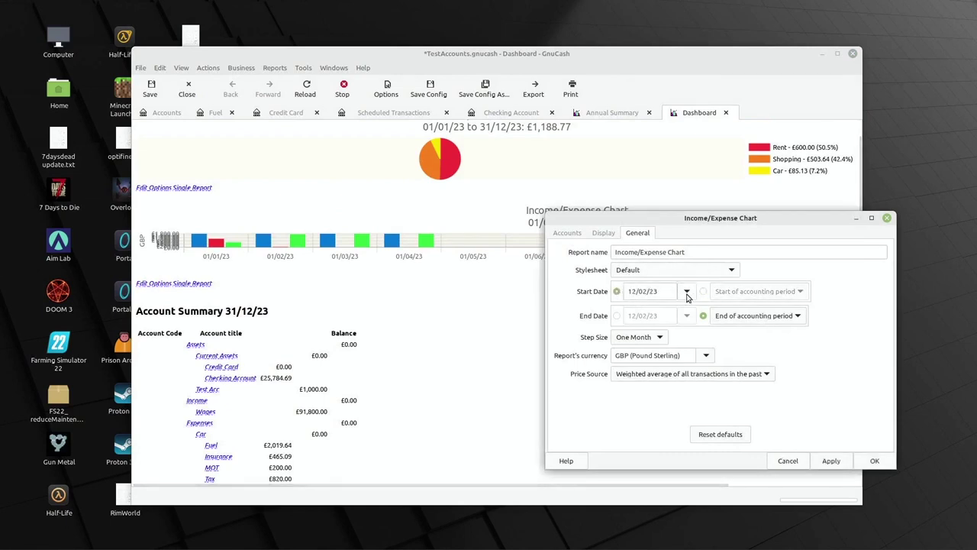
{"action": "left_click", "coordinate": [661, 339]}
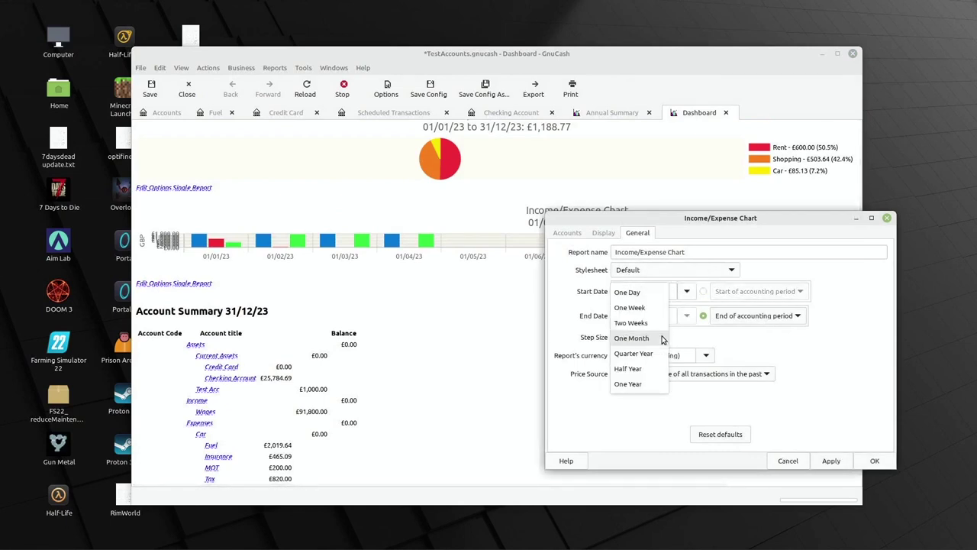
{"action": "left_click", "coordinate": [653, 385]}
{"action": "left_click", "coordinate": [686, 291]}
{"action": "left_click", "coordinate": [666, 306]}
{"action": "left_click", "coordinate": [666, 306]}
{"action": "left_click", "coordinate": [666, 306]}
{"action": "left_click", "coordinate": [666, 306]}
{"action": "left_click", "coordinate": [654, 330]}
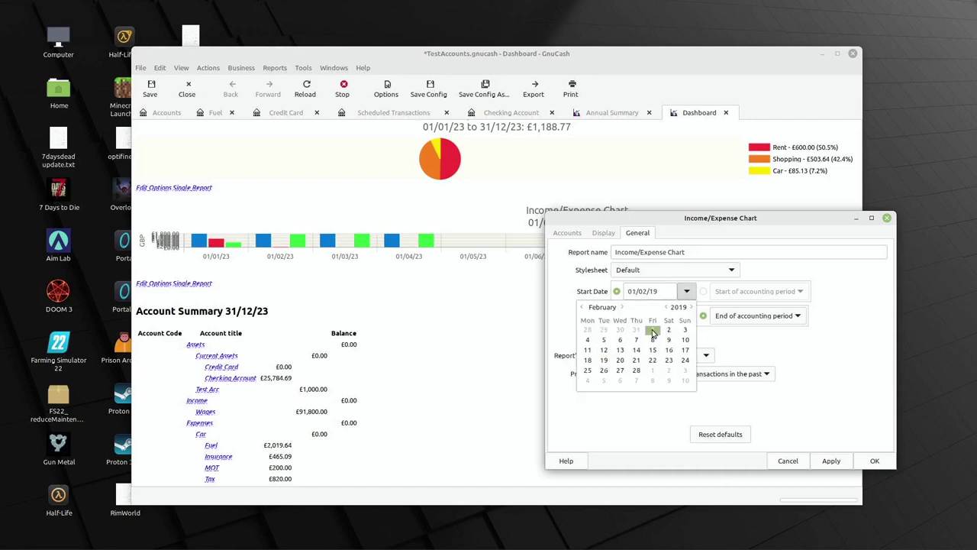
{"action": "left_click", "coordinate": [581, 307]}
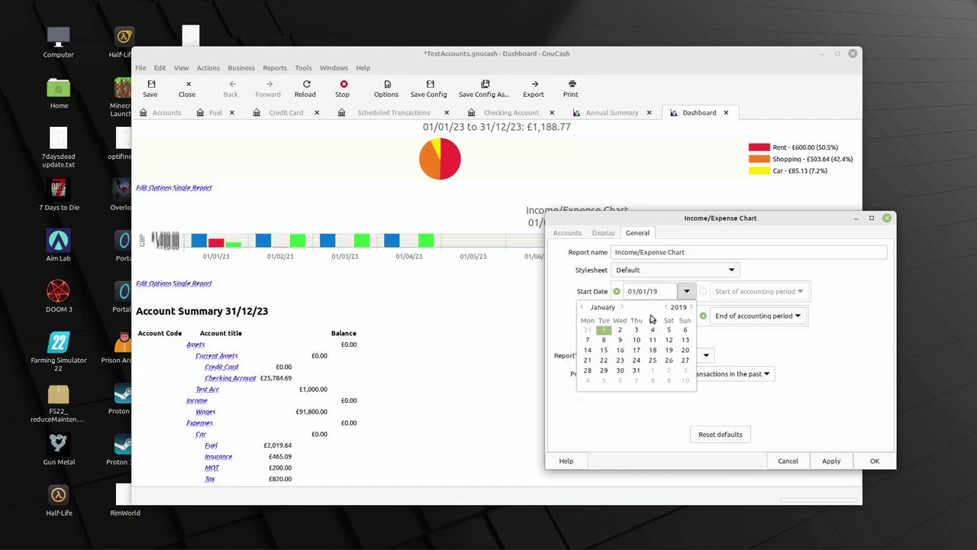
{"action": "left_click", "coordinate": [723, 336]}
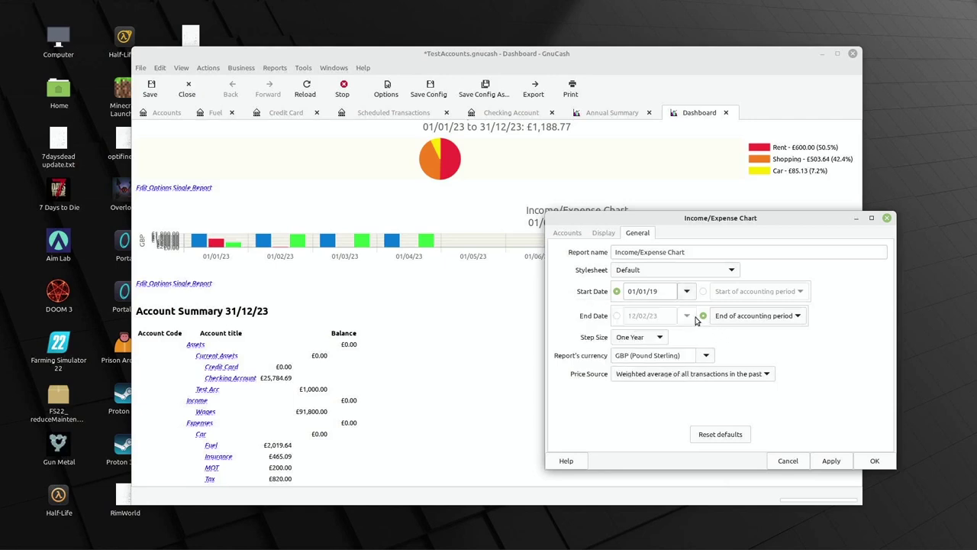
Step: Set the Income/Expense Chart's end date to End of this year, apply it and move the options window clear of the chart
{"action": "left_click", "coordinate": [731, 315]}
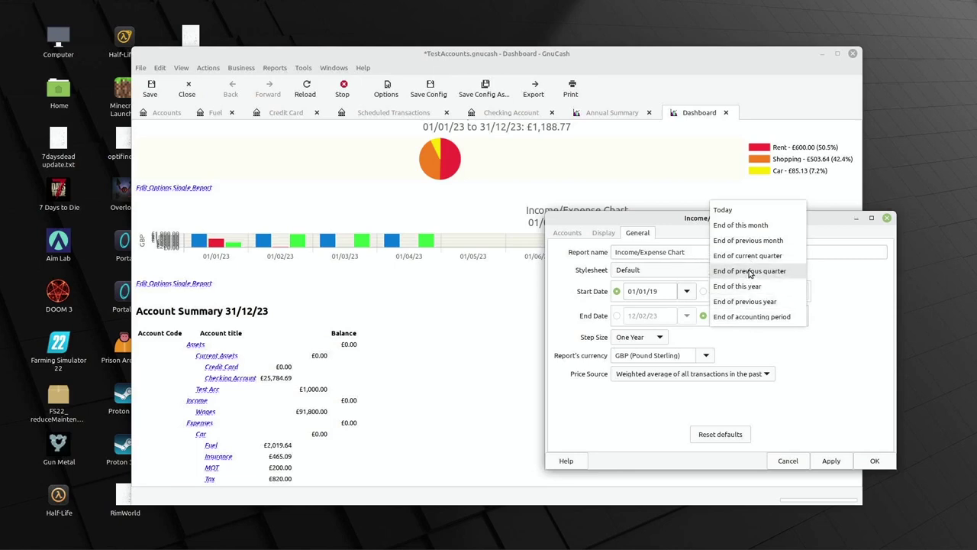
{"action": "left_click", "coordinate": [748, 287]}
{"action": "left_click", "coordinate": [830, 460]}
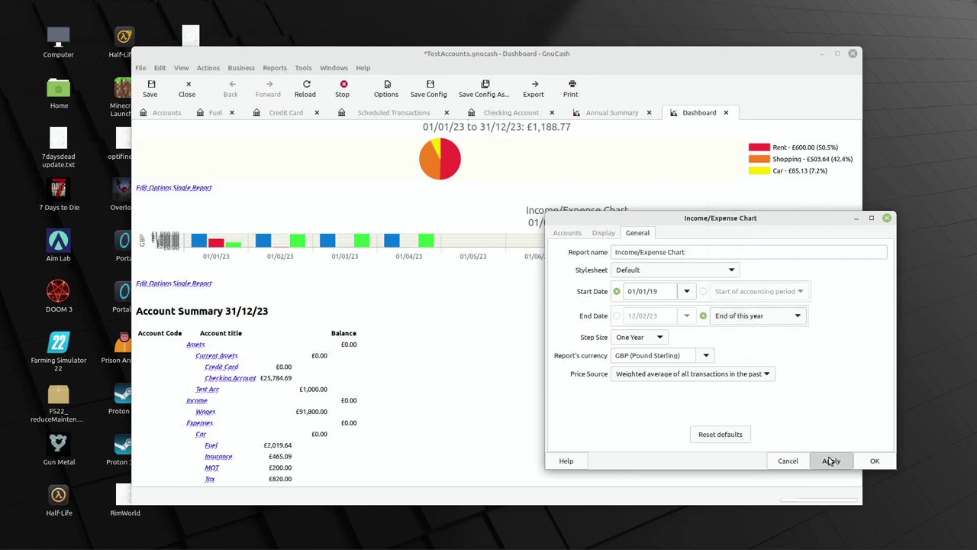
{"action": "left_click_drag", "start_coordinate": [576, 219], "coordinate": [565, 298]}
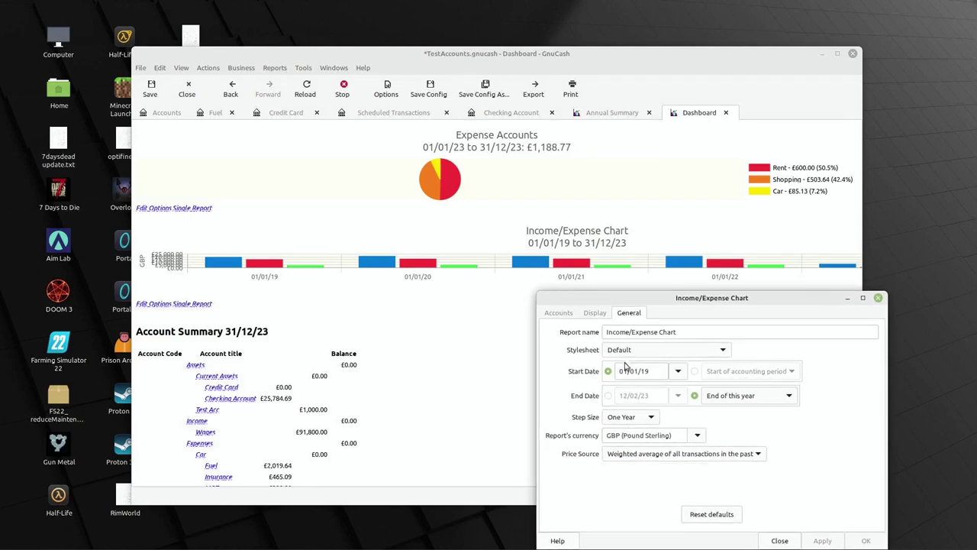
Step: Try showing the data table beneath the Income/Expense Chart and remove it again
{"action": "left_click", "coordinate": [597, 313]}
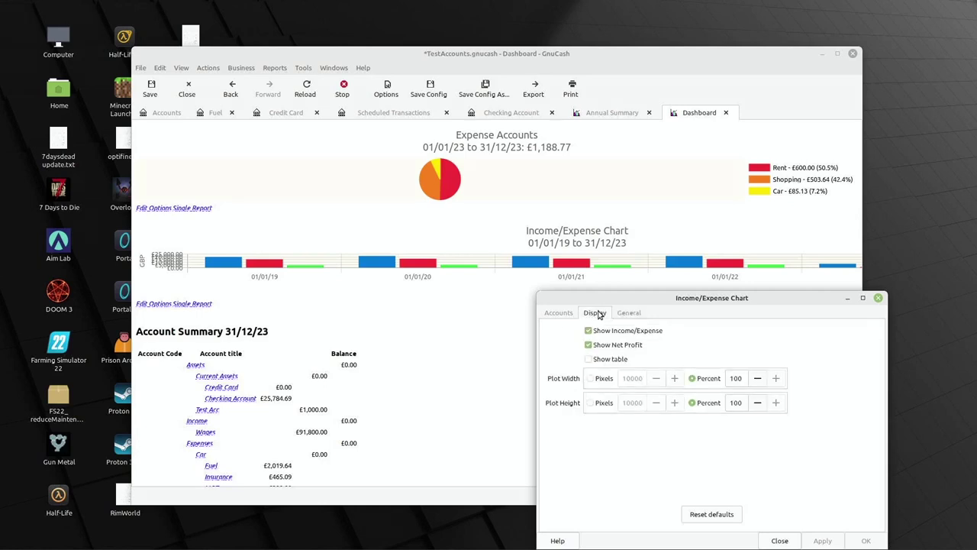
{"action": "left_click", "coordinate": [590, 359]}
{"action": "left_click", "coordinate": [818, 540]}
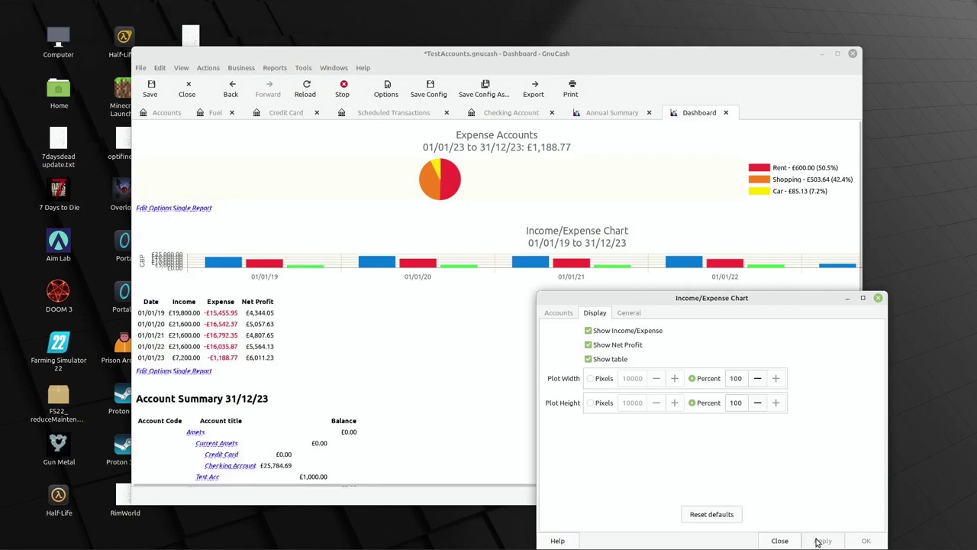
{"action": "left_click", "coordinate": [589, 360]}
{"action": "left_click", "coordinate": [822, 541]}
Step: Review which accounts the Income/Expense Chart includes, checking the Equity and Assets subaccounts, and close its options
{"action": "left_click", "coordinate": [560, 313]}
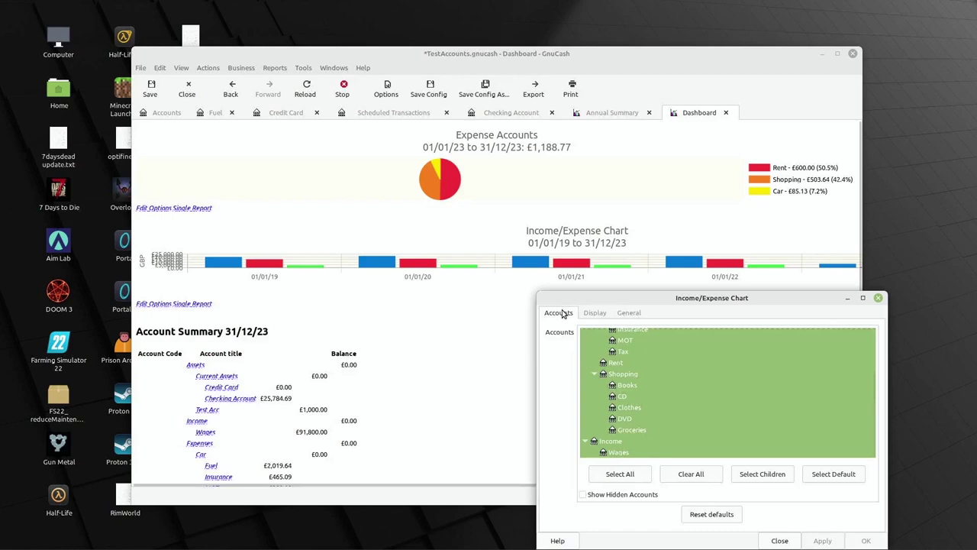
{"action": "scroll", "coordinate": [602, 370], "scroll_direction": "up", "scroll_amount": 3}
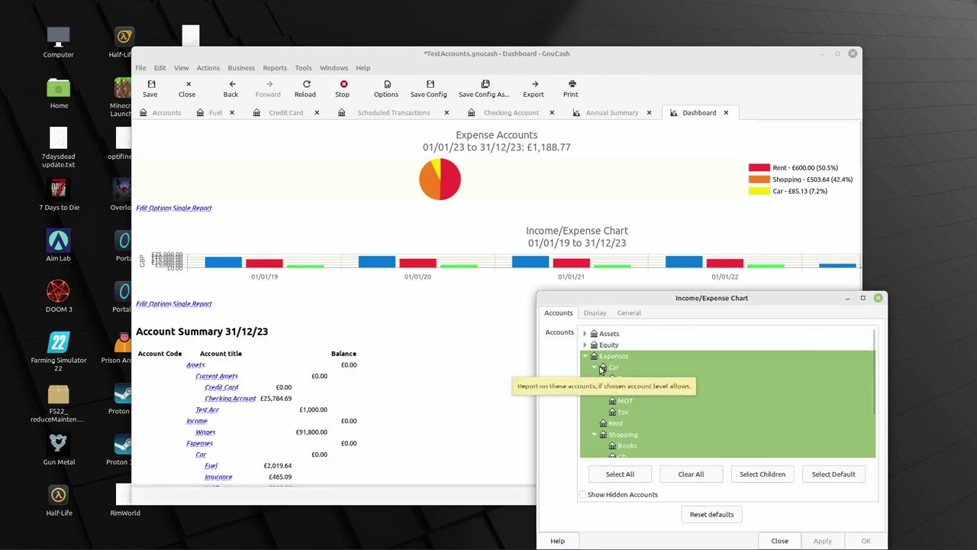
{"action": "scroll", "coordinate": [602, 370], "scroll_direction": "down", "scroll_amount": 3}
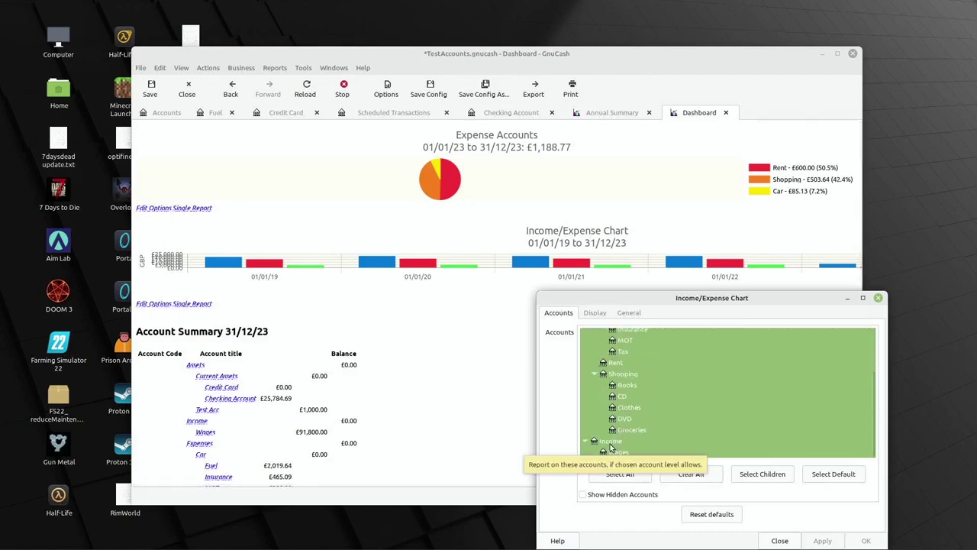
{"action": "scroll", "coordinate": [608, 447], "scroll_direction": "up", "scroll_amount": 3}
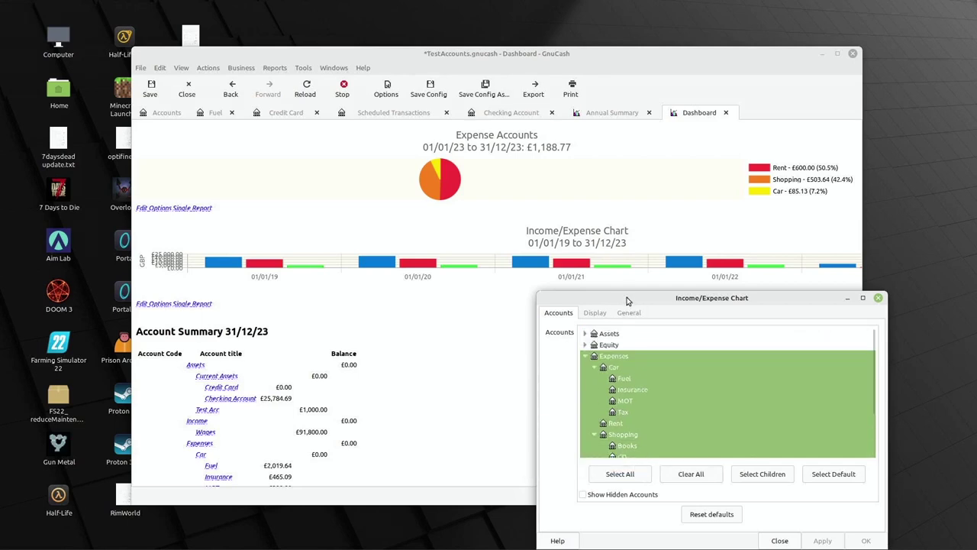
{"action": "left_click", "coordinate": [585, 345]}
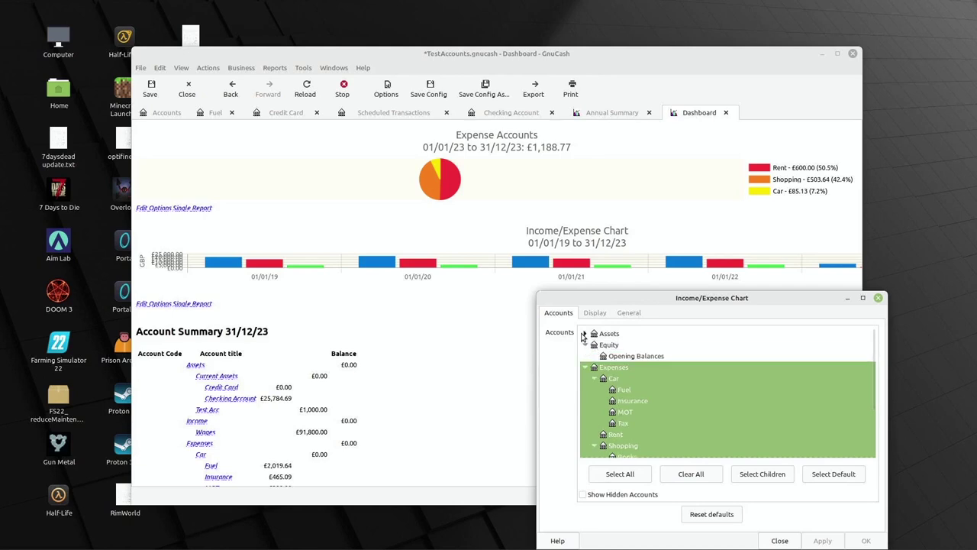
{"action": "left_click", "coordinate": [585, 343]}
{"action": "left_click", "coordinate": [586, 334]}
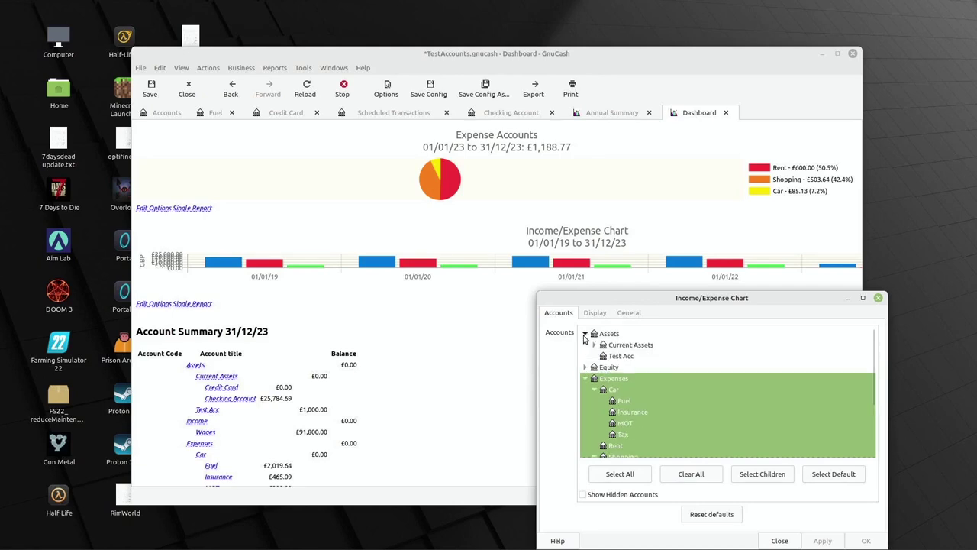
{"action": "left_click", "coordinate": [585, 335]}
{"action": "left_click", "coordinate": [780, 540]}
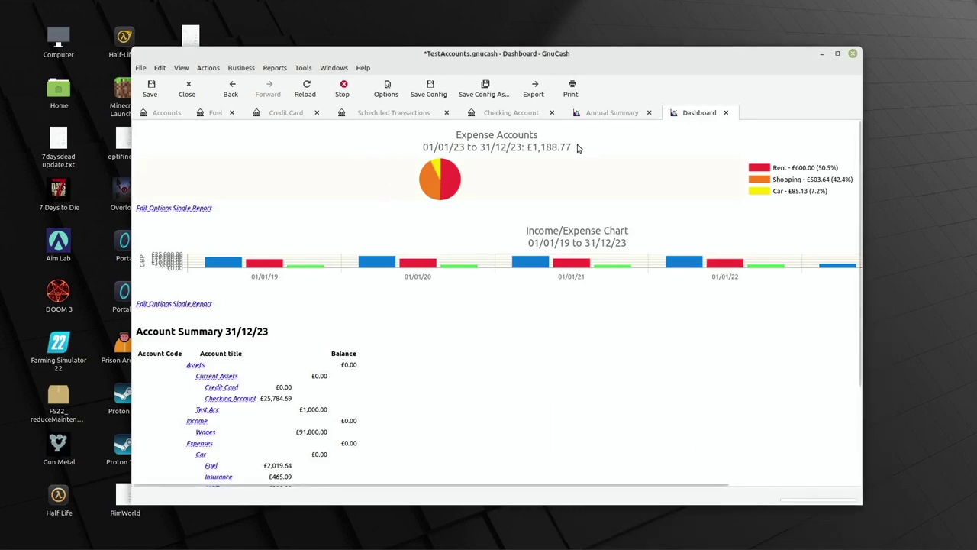
Step: Open a Custom Multicolumn Report in place of the Dashboard and set its number of columns to 3
{"action": "left_click", "coordinate": [726, 113]}
{"action": "left_click", "coordinate": [275, 68]}
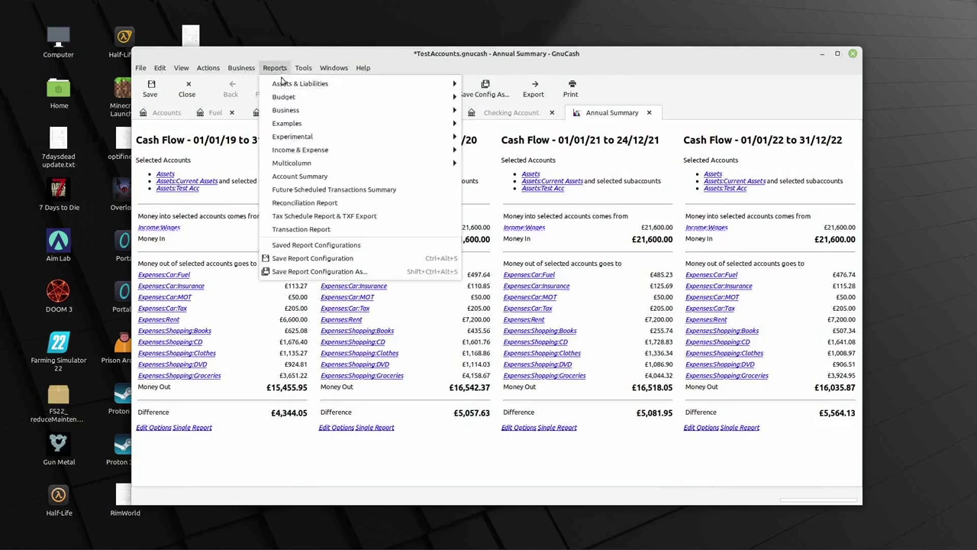
{"action": "mouse_move", "coordinate": [305, 163]}
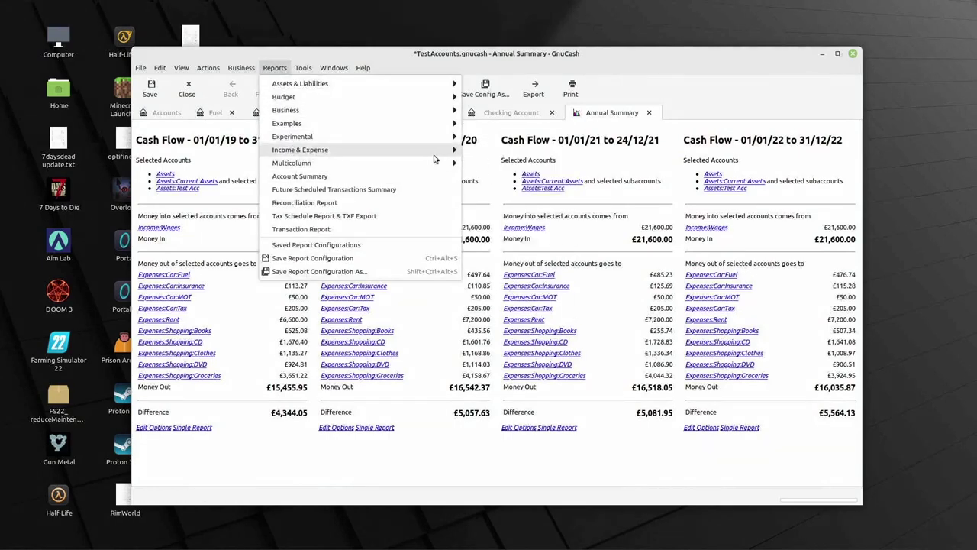
{"action": "left_click", "coordinate": [494, 166]}
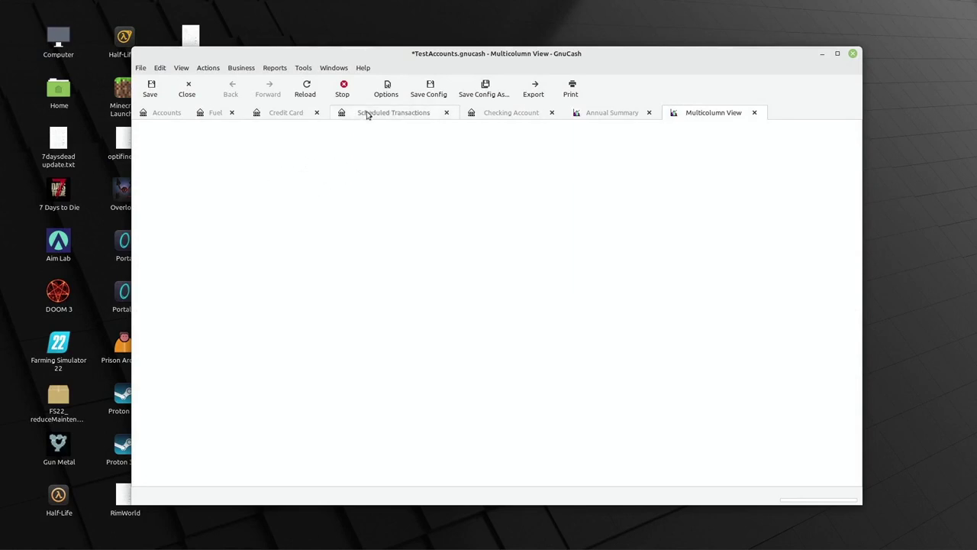
{"action": "left_click", "coordinate": [385, 89]}
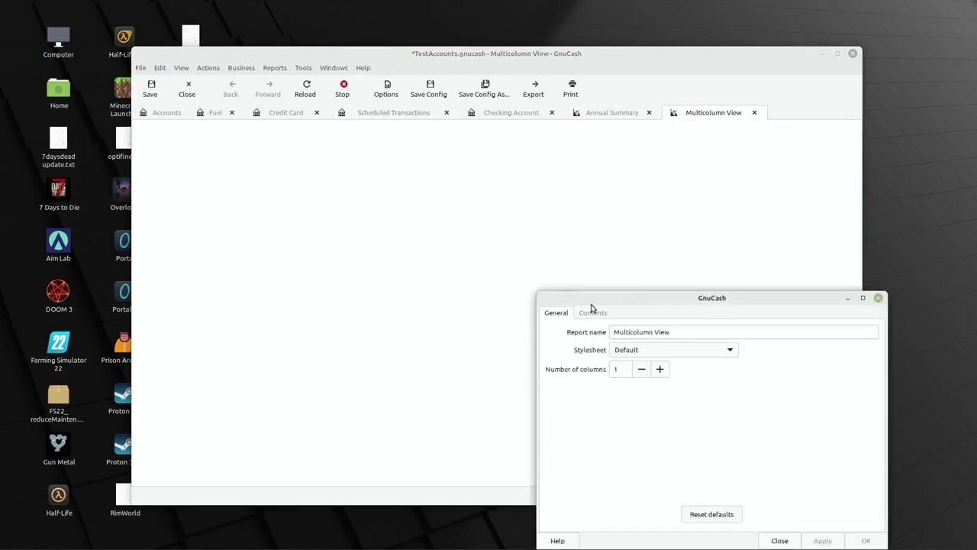
{"action": "left_click", "coordinate": [479, 244]}
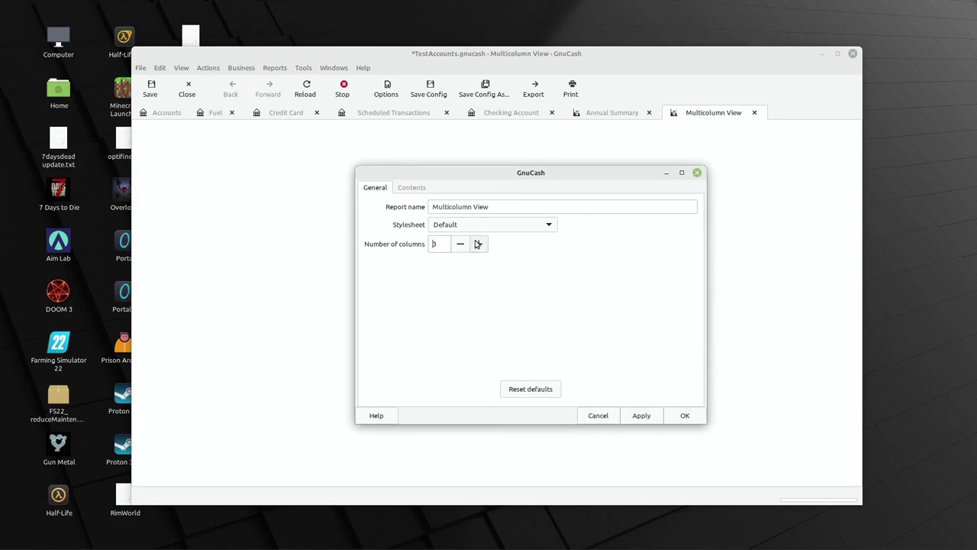
Step: Add the Cash Flow Barchart report three times to the multicolumn report's selected reports
{"action": "left_click", "coordinate": [412, 187]}
{"action": "scroll", "coordinate": [413, 235], "scroll_direction": "down", "scroll_amount": 15}
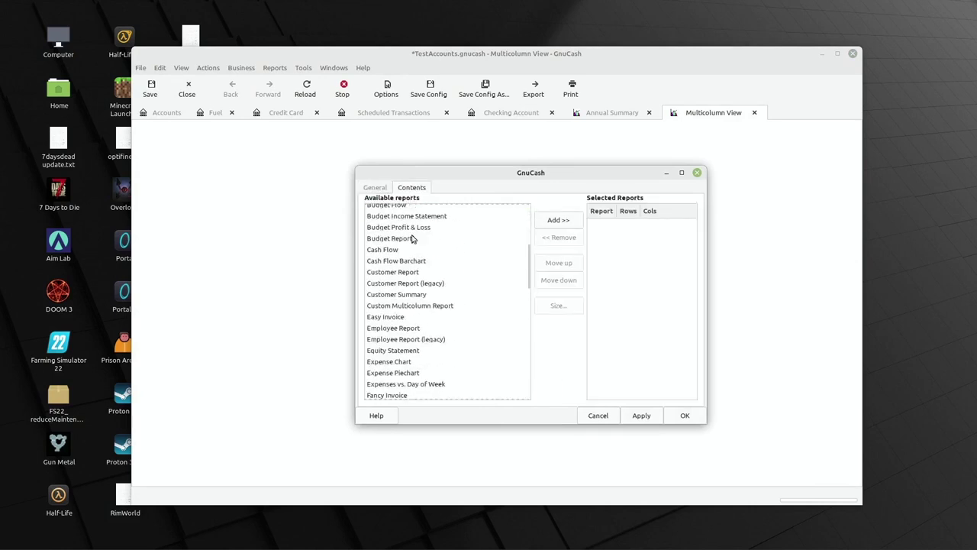
{"action": "scroll", "coordinate": [416, 239], "scroll_direction": "up", "scroll_amount": 5}
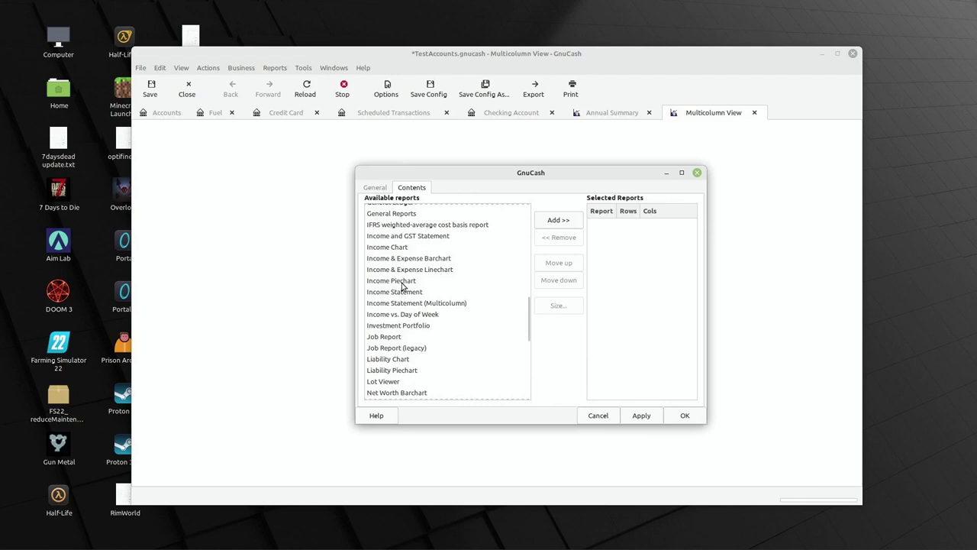
{"action": "scroll", "coordinate": [402, 283], "scroll_direction": "down", "scroll_amount": 5}
{"action": "scroll", "coordinate": [403, 283], "scroll_direction": "up", "scroll_amount": 12}
{"action": "scroll", "coordinate": [401, 264], "scroll_direction": "up", "scroll_amount": 4}
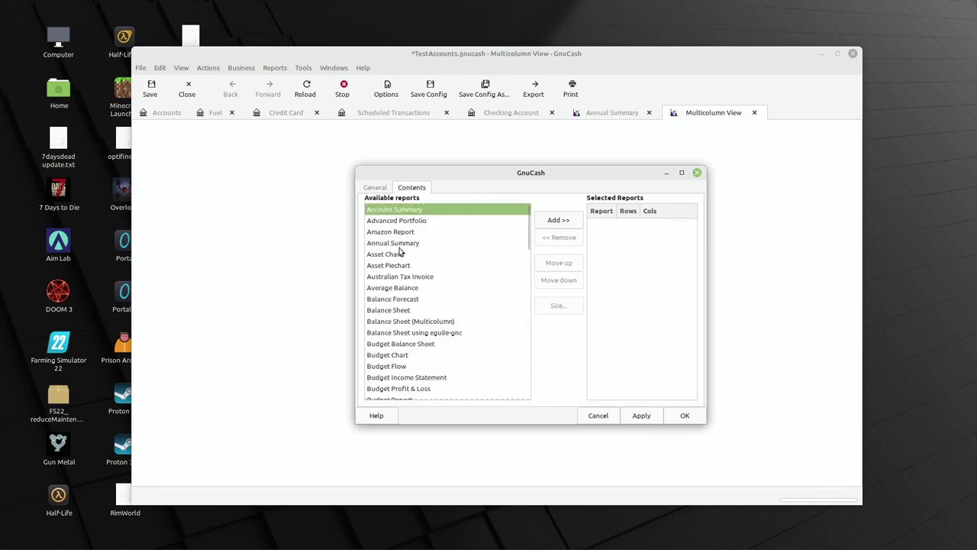
{"action": "scroll", "coordinate": [400, 256], "scroll_direction": "down", "scroll_amount": 3}
{"action": "left_click", "coordinate": [405, 315]}
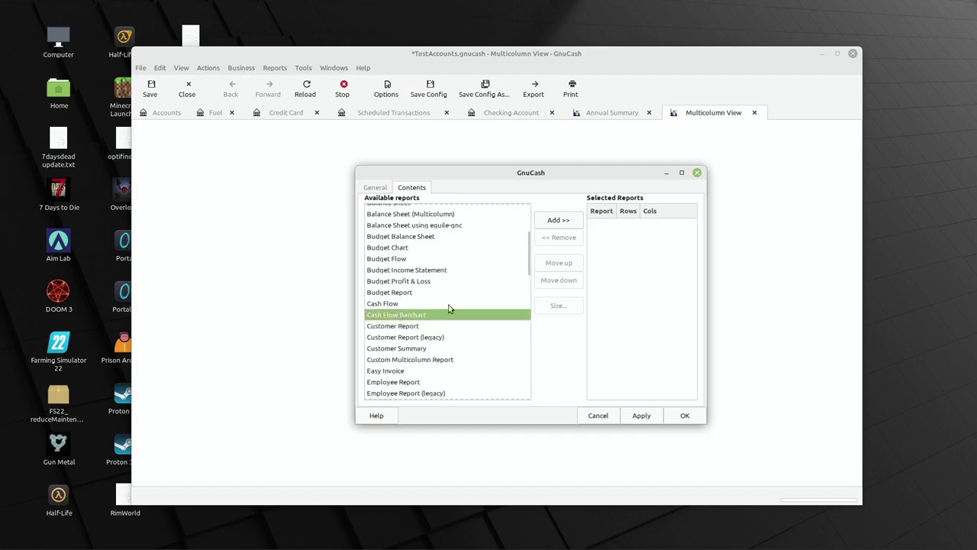
{"action": "left_click", "coordinate": [558, 223]}
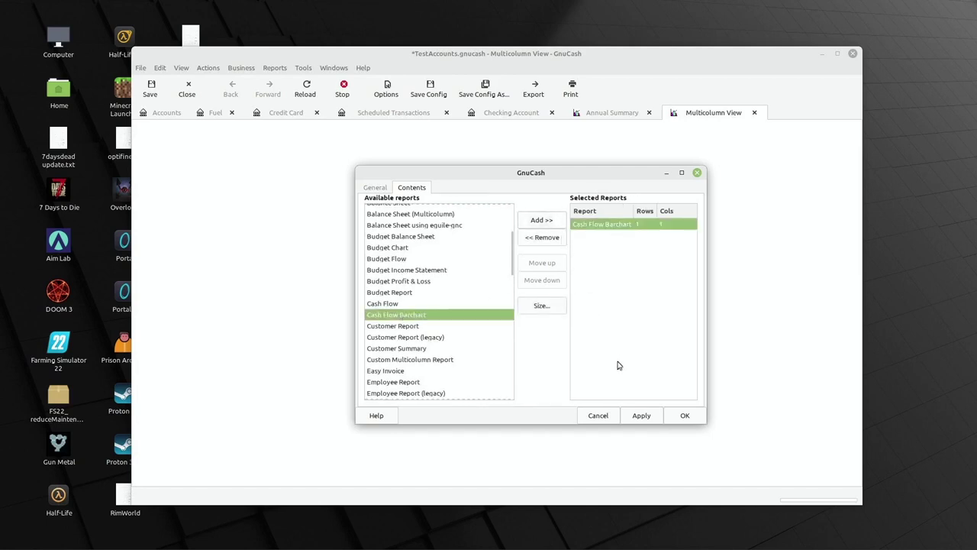
{"action": "left_click", "coordinate": [534, 222]}
{"action": "left_click", "coordinate": [535, 222]}
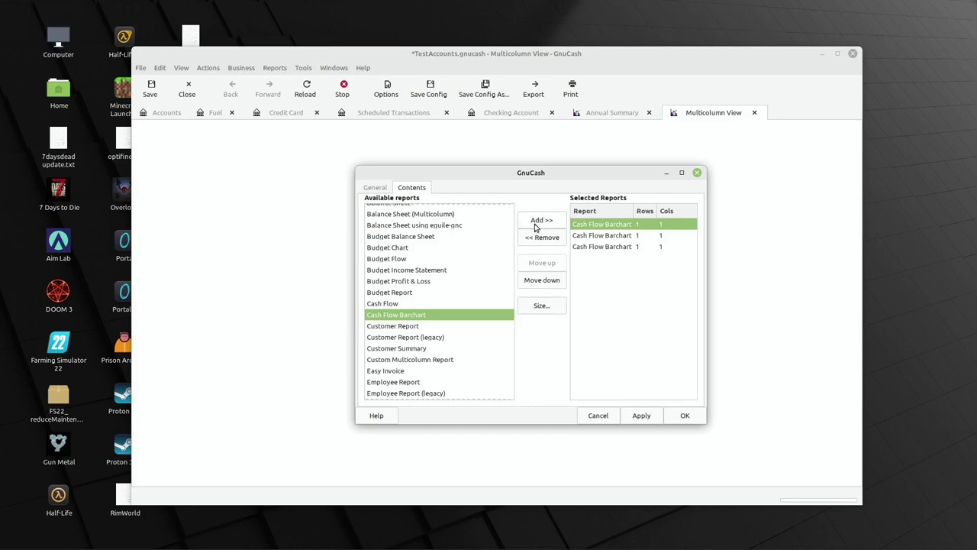
Step: Apply the three selected Cash Flow Barcharts to the multicolumn report and close its options
{"action": "left_click", "coordinate": [640, 416]}
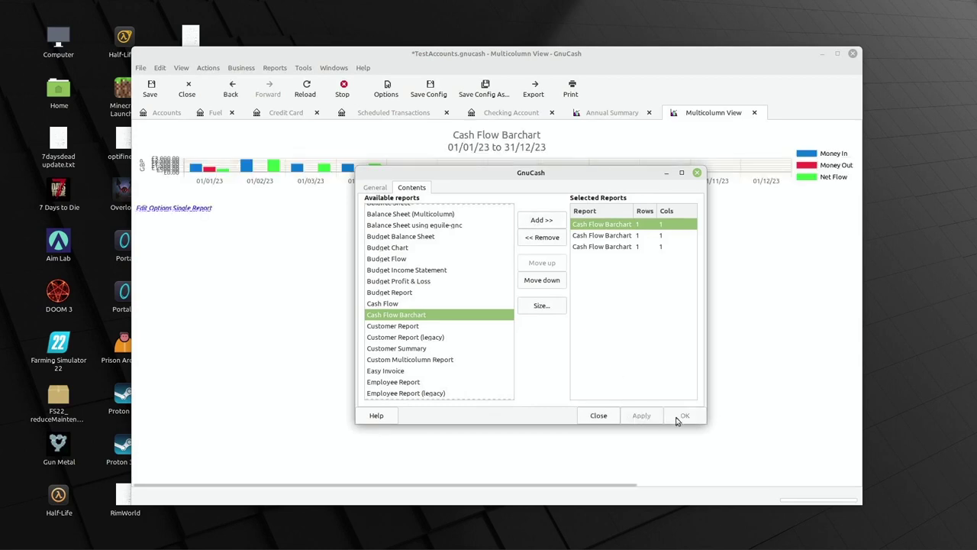
{"action": "left_click", "coordinate": [598, 416]}
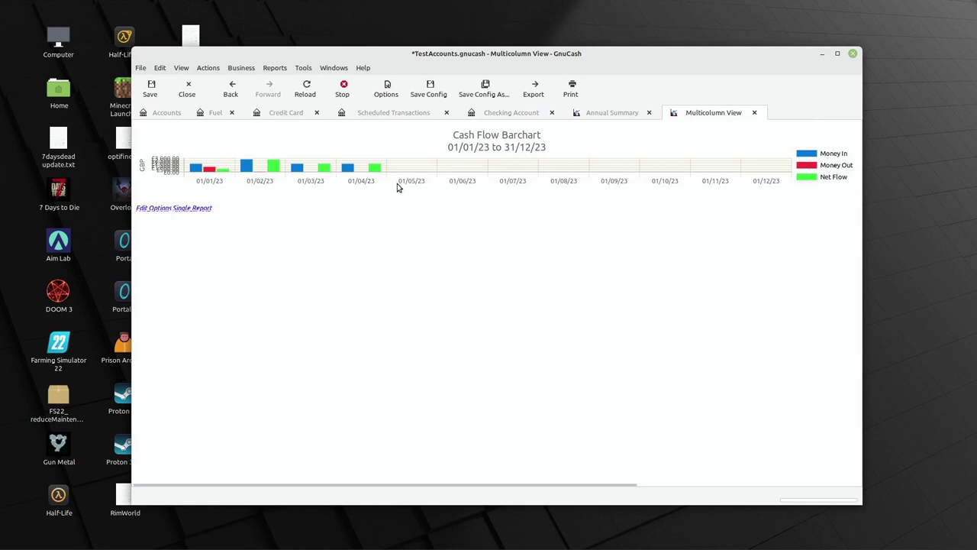
{"action": "left_click_drag", "start_coordinate": [343, 483], "coordinate": [234, 484]}
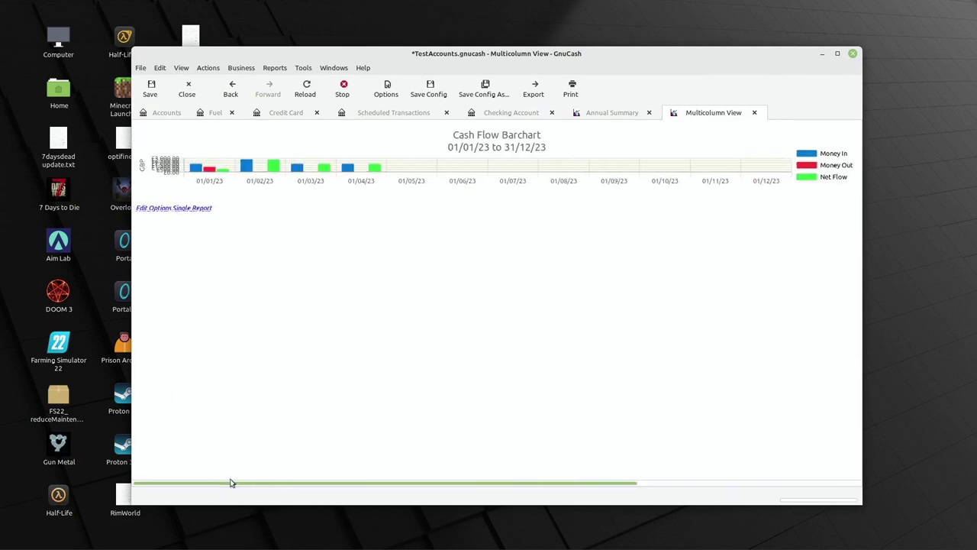
Step: Open the first Cash Flow Barchart's options and set its step size to One Year
{"action": "left_click", "coordinate": [152, 209]}
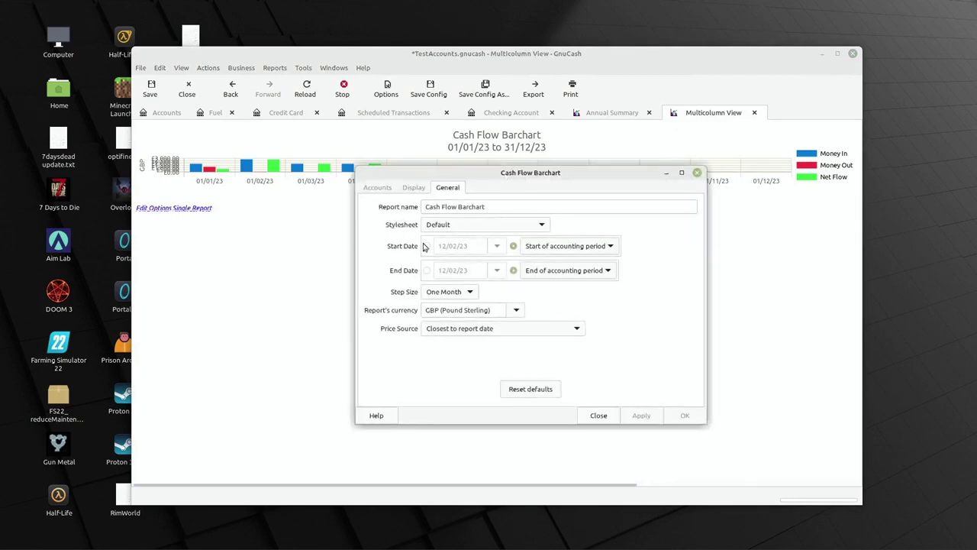
{"action": "left_click", "coordinate": [459, 296]}
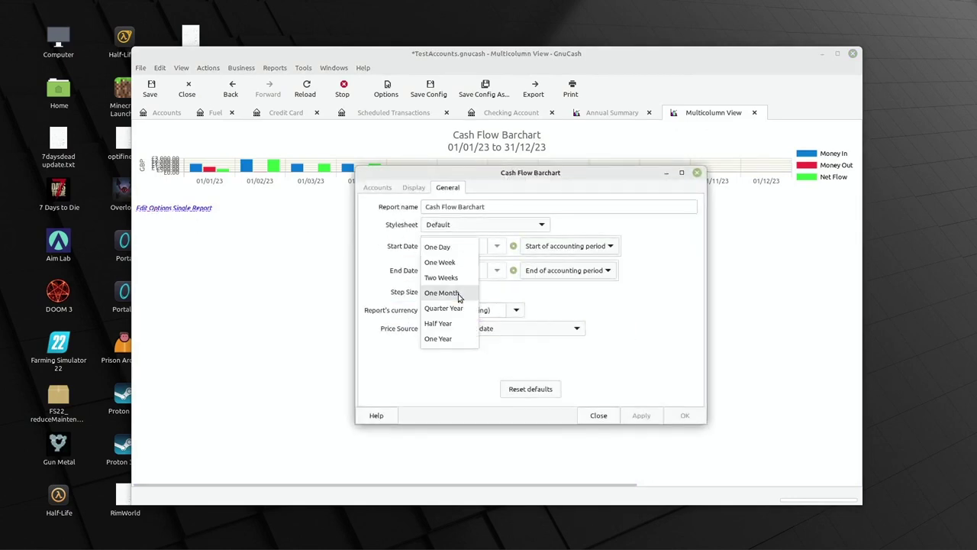
{"action": "left_click", "coordinate": [452, 339]}
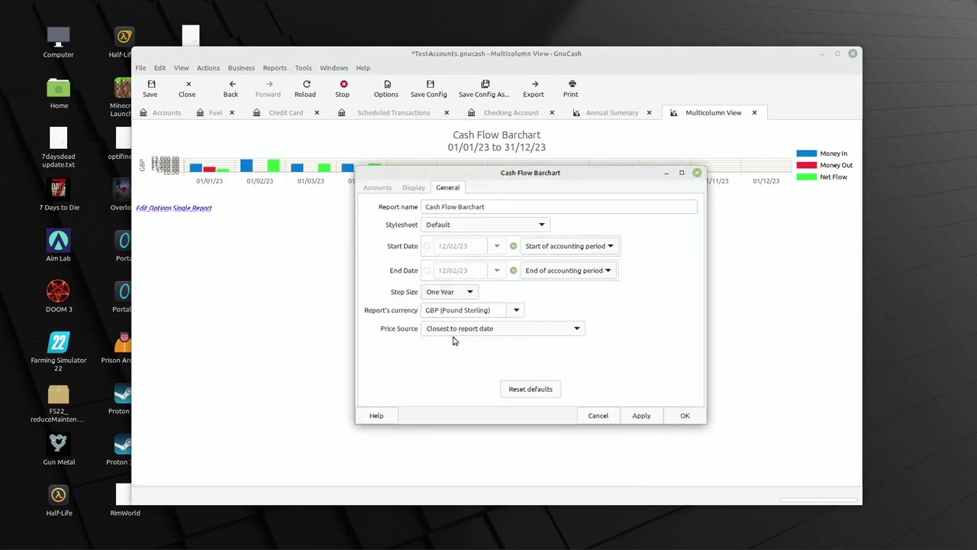
Step: Set a specific start date of 01/01/20 for the first Cash Flow Barchart
{"action": "left_click", "coordinate": [426, 246]}
{"action": "left_click", "coordinate": [497, 246]}
{"action": "left_click", "coordinate": [477, 262]}
{"action": "left_click", "coordinate": [476, 262]}
{"action": "left_click", "coordinate": [476, 261]}
{"action": "left_click", "coordinate": [392, 261]}
{"action": "left_click", "coordinate": [430, 285]}
{"action": "left_click", "coordinate": [497, 246]}
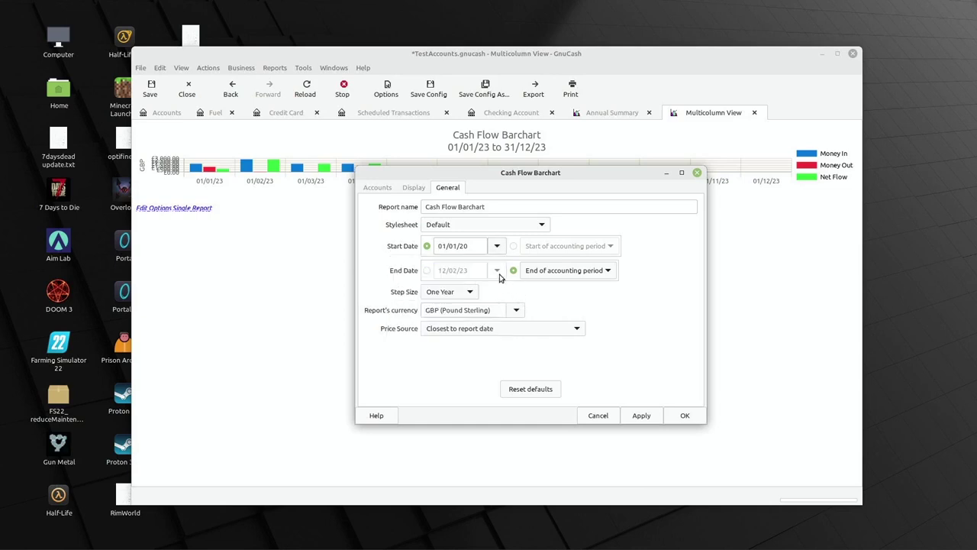
Step: Set the first Cash Flow Barchart's end date to 31/12/20, apply the changes and close its options
{"action": "left_click", "coordinate": [425, 271]}
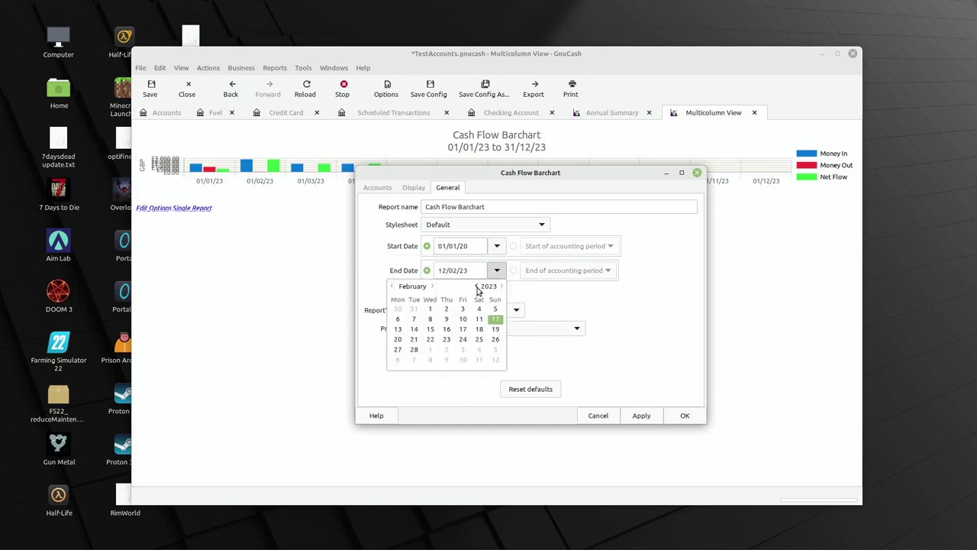
{"action": "left_click", "coordinate": [476, 285]}
{"action": "left_click", "coordinate": [476, 285]}
{"action": "left_click", "coordinate": [393, 286]}
{"action": "left_click", "coordinate": [393, 286]}
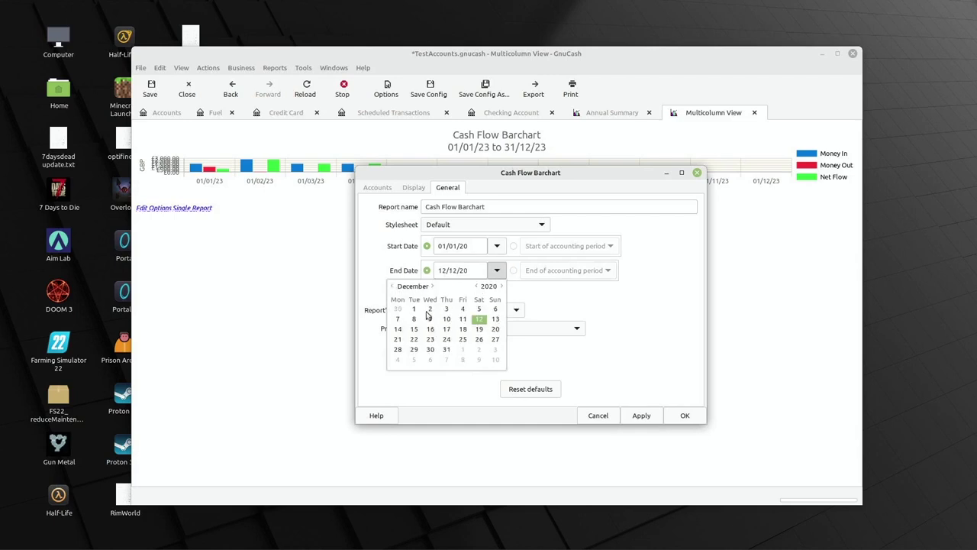
{"action": "left_click", "coordinate": [446, 349]}
{"action": "left_click", "coordinate": [637, 416]}
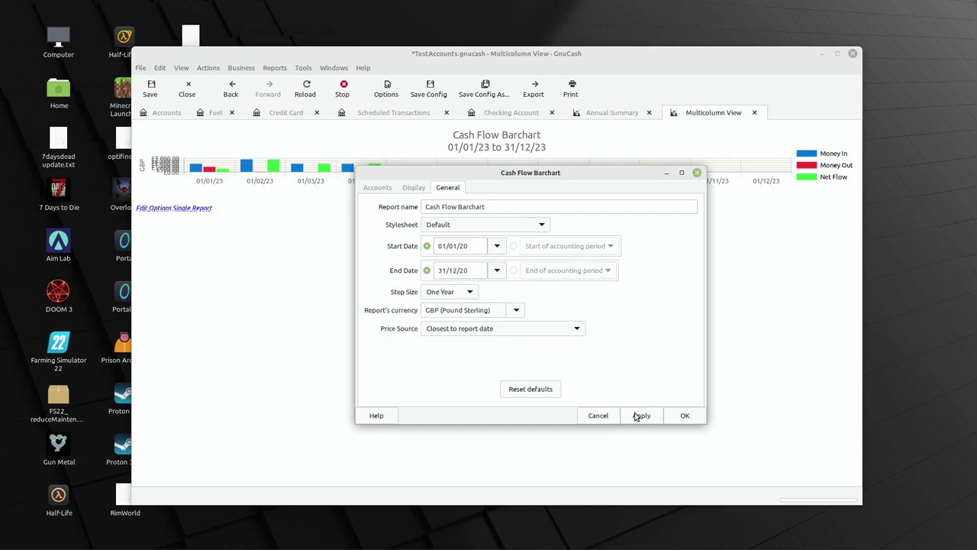
{"action": "left_click", "coordinate": [638, 415]}
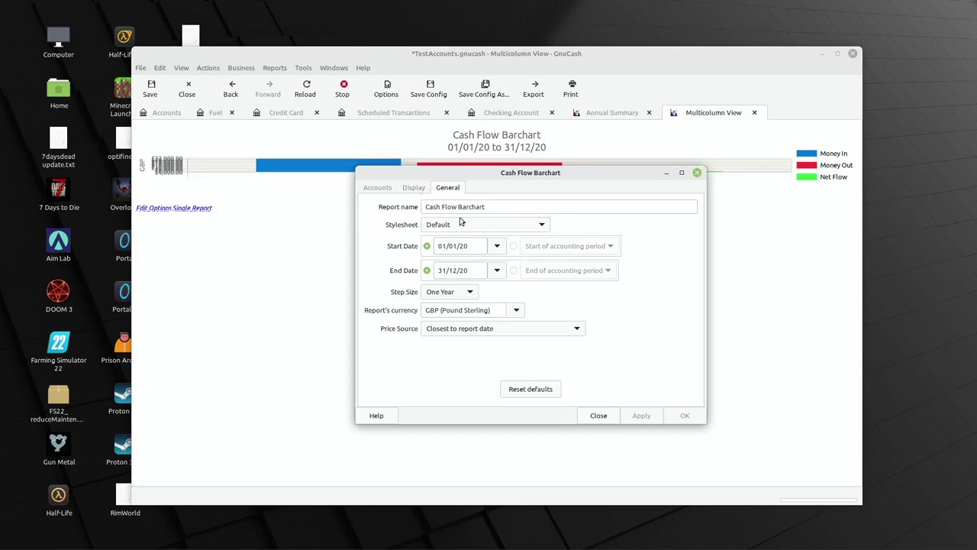
{"action": "left_click", "coordinate": [598, 416]}
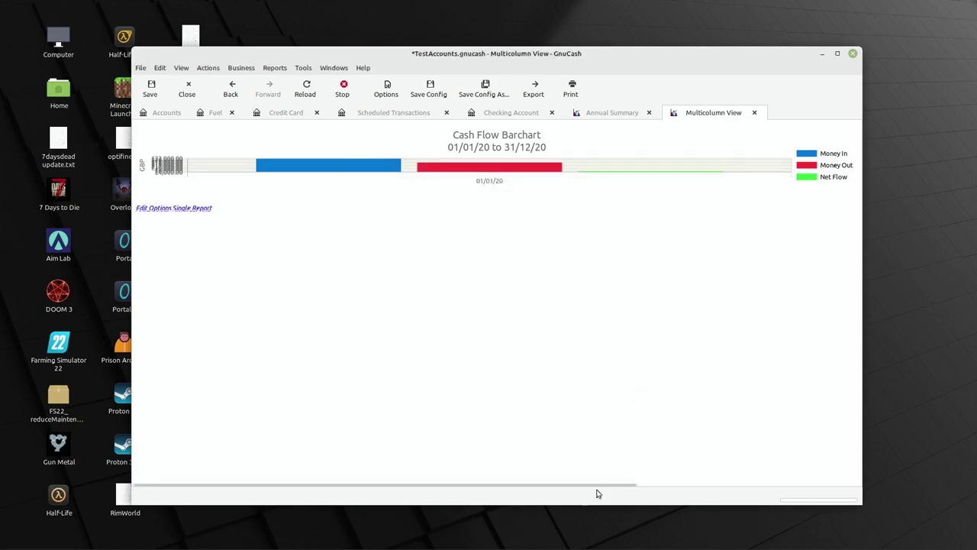
Step: Open the second Cash Flow Barchart's options and set its step size to One Year
{"action": "left_click_drag", "start_coordinate": [581, 484], "coordinate": [802, 465]}
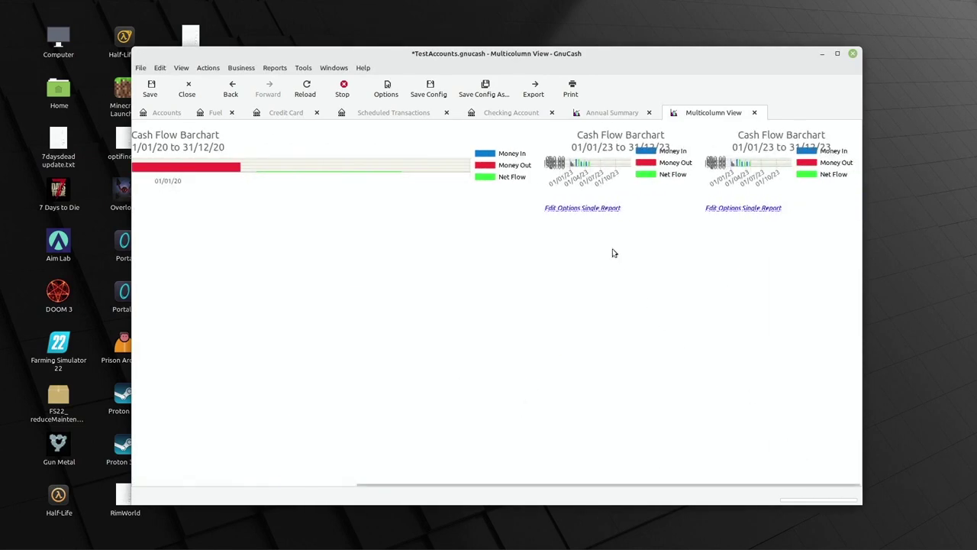
{"action": "left_click", "coordinate": [557, 209]}
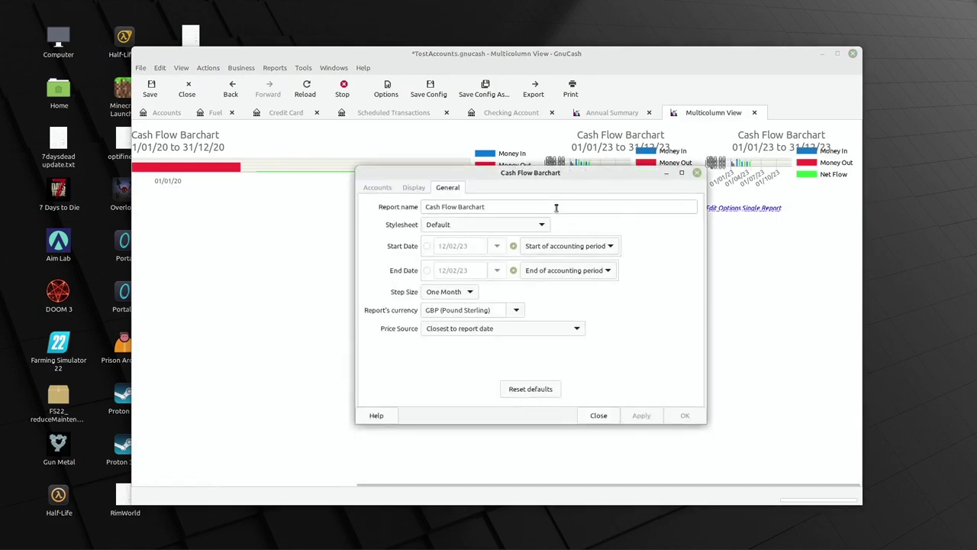
{"action": "left_click", "coordinate": [458, 293]}
{"action": "left_click", "coordinate": [458, 342]}
Step: Set a specific start date of 01/01/21 for the second Cash Flow Barchart
{"action": "left_click", "coordinate": [427, 246]}
{"action": "left_click", "coordinate": [497, 246]}
{"action": "left_click", "coordinate": [477, 263]}
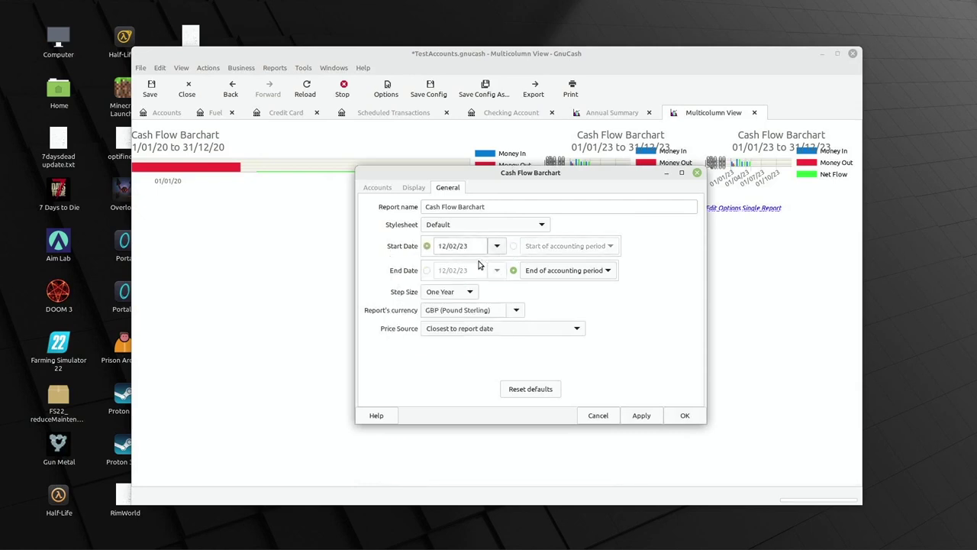
{"action": "left_click", "coordinate": [493, 249]}
{"action": "left_click", "coordinate": [477, 263]}
{"action": "left_click", "coordinate": [393, 261]}
{"action": "left_click", "coordinate": [463, 284]}
{"action": "left_click", "coordinate": [544, 293]}
Step: Set the second Cash Flow Barchart's end date to 31/12/21, apply the changes and close its options
{"action": "left_click", "coordinate": [427, 270]}
{"action": "left_click", "coordinate": [497, 270]}
{"action": "left_click", "coordinate": [478, 286]}
{"action": "left_click", "coordinate": [393, 286]}
{"action": "left_click", "coordinate": [393, 286]}
{"action": "left_click", "coordinate": [462, 349]}
{"action": "left_click", "coordinate": [556, 362]}
{"action": "left_click", "coordinate": [636, 415]}
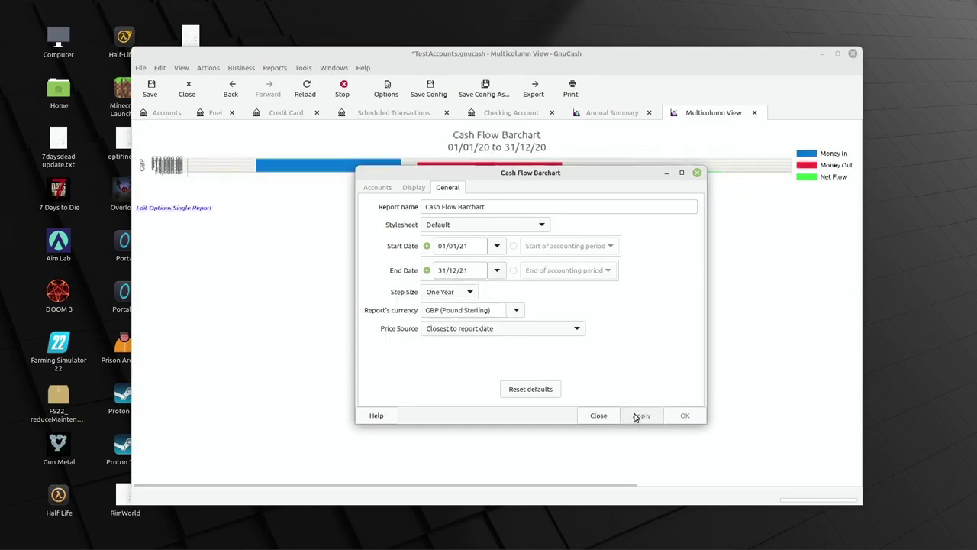
{"action": "left_click", "coordinate": [605, 418]}
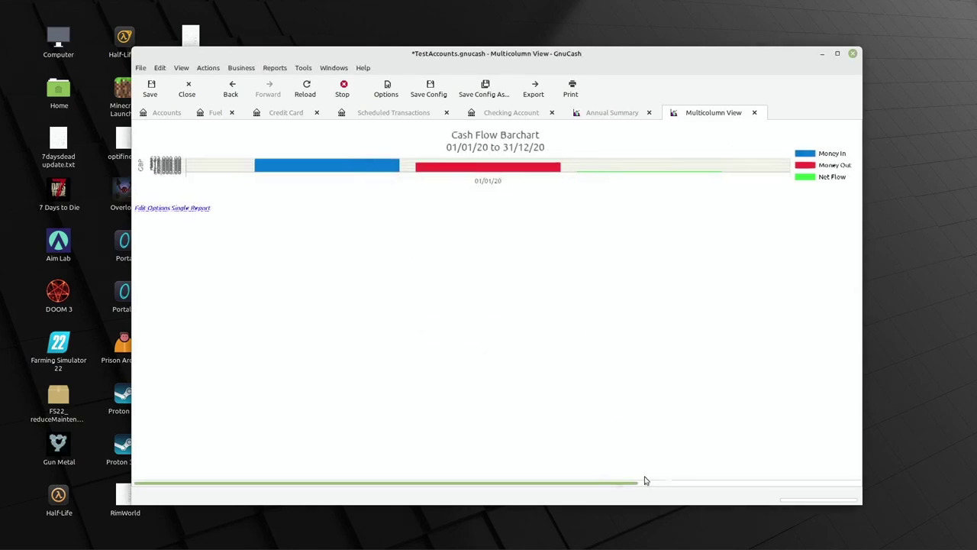
Step: Open the third Cash Flow Barchart's options and set a specific start date of 01/01/22
{"action": "left_click_drag", "start_coordinate": [619, 484], "coordinate": [869, 461]}
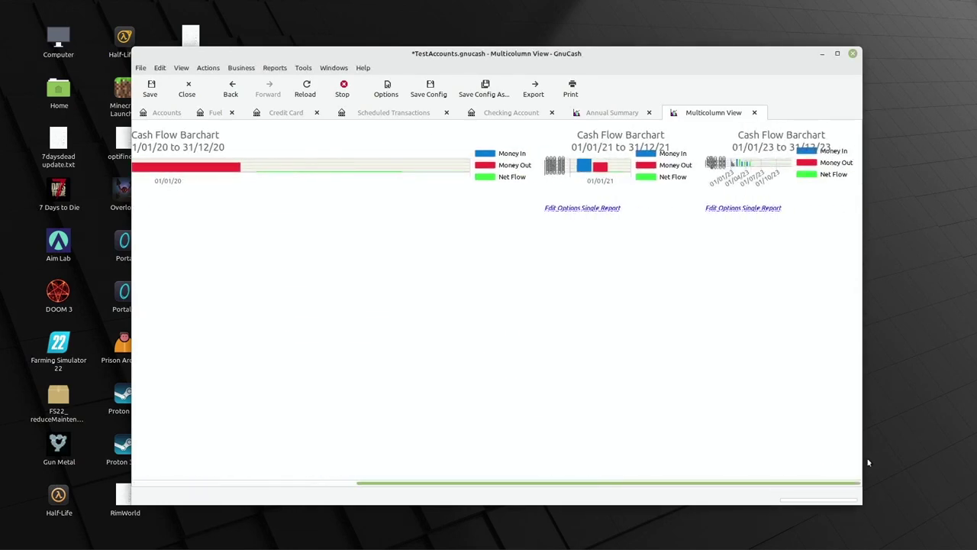
{"action": "left_click", "coordinate": [717, 209]}
{"action": "left_click", "coordinate": [427, 246]}
{"action": "left_click", "coordinate": [497, 246]}
{"action": "left_click", "coordinate": [478, 262]}
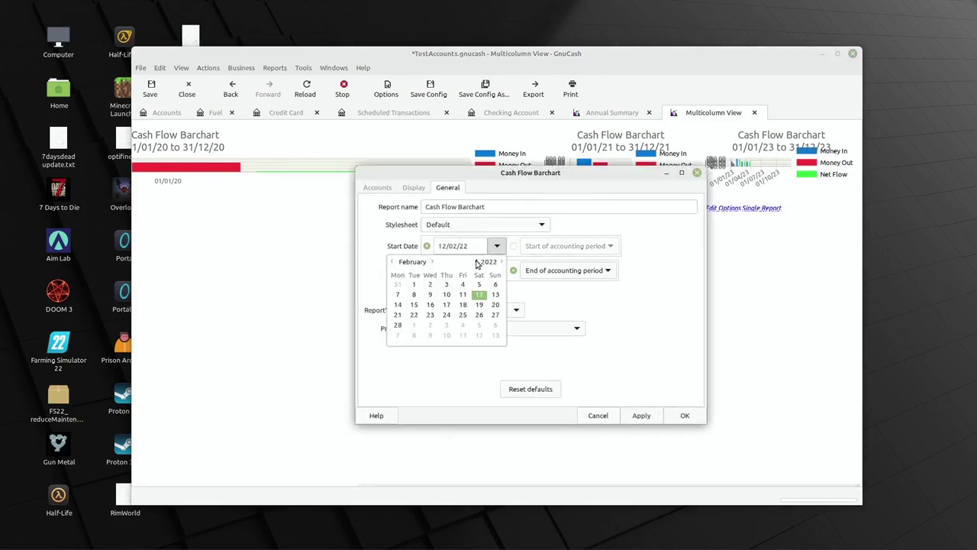
{"action": "left_click", "coordinate": [391, 261]}
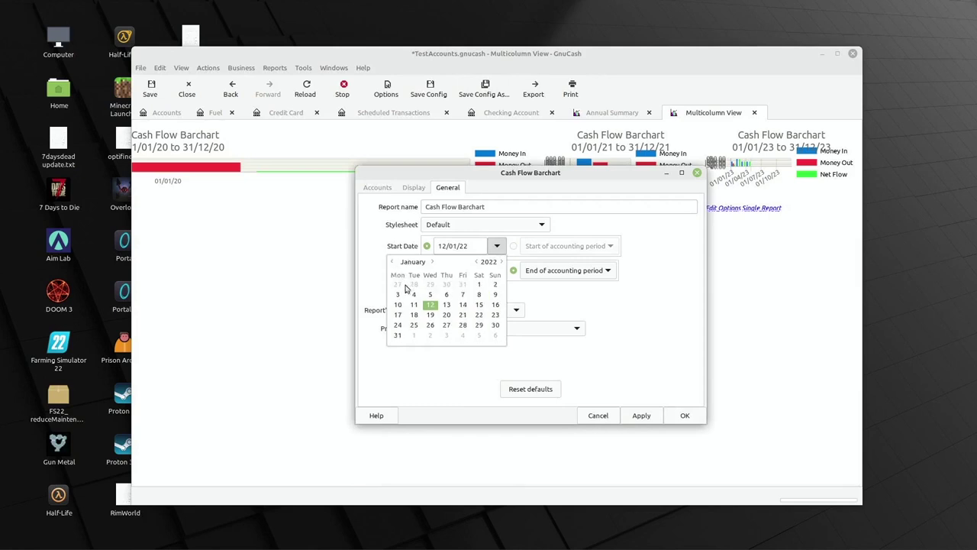
{"action": "left_click", "coordinate": [478, 285]}
{"action": "left_click", "coordinate": [527, 298]}
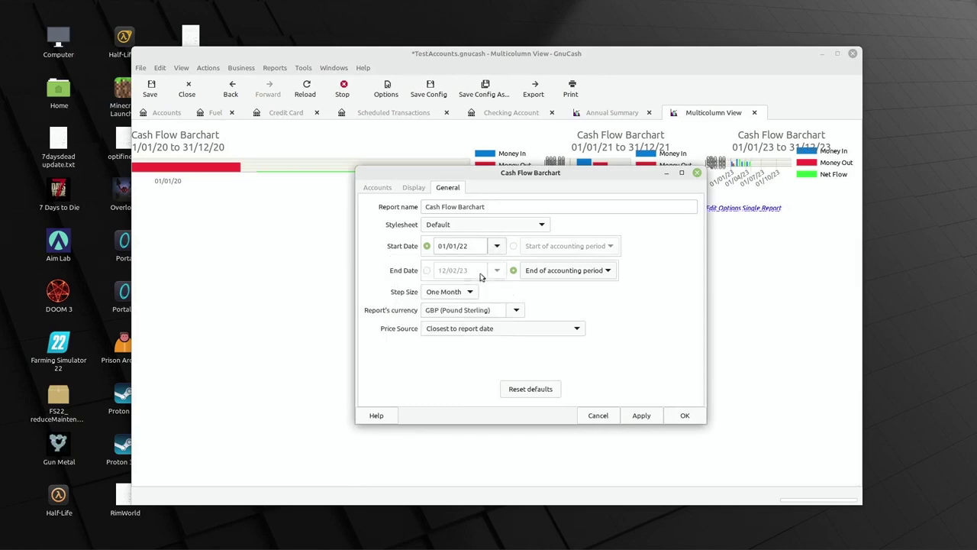
Step: Set the third Cash Flow Barchart's end date to 31/12/22, apply the changes and close its options
{"action": "left_click", "coordinate": [428, 271]}
{"action": "left_click", "coordinate": [497, 270]}
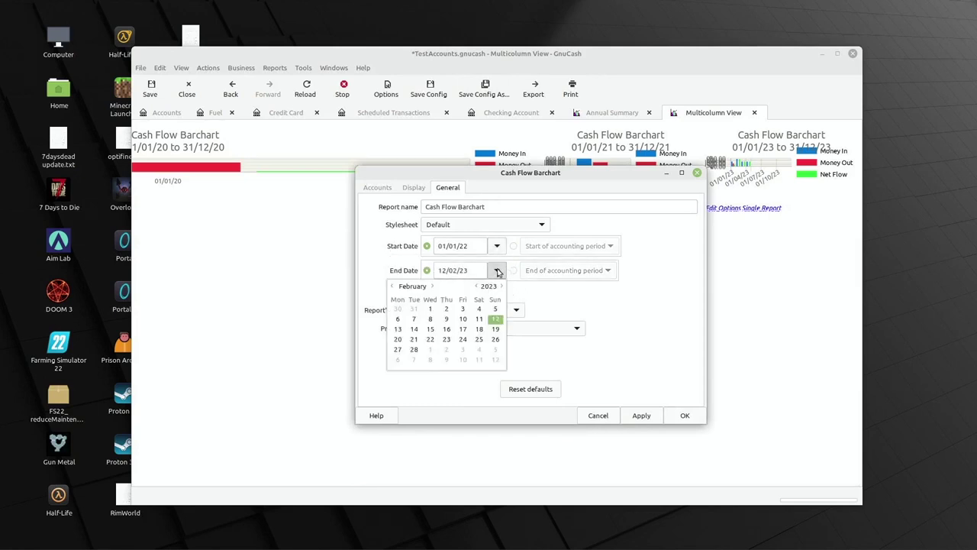
{"action": "left_click", "coordinate": [475, 287]}
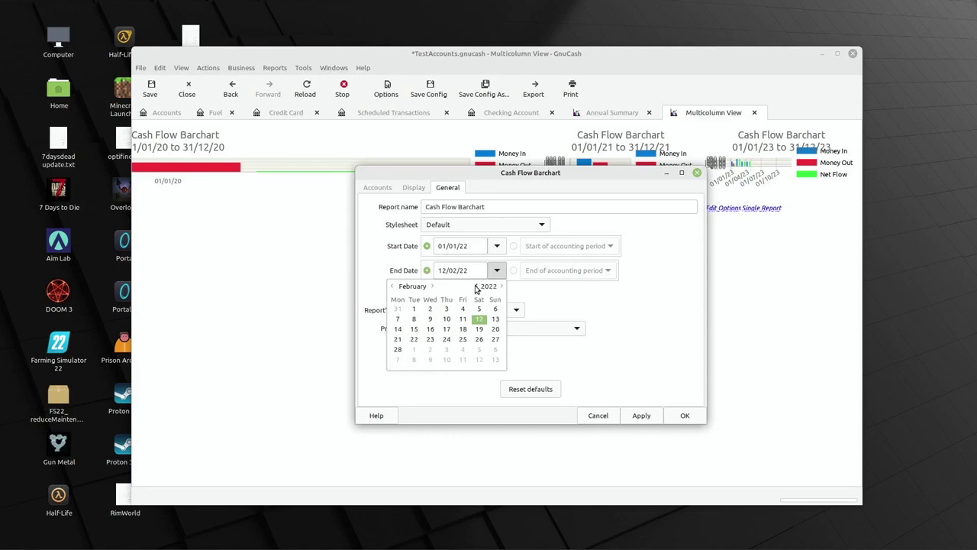
{"action": "left_click", "coordinate": [392, 285]}
{"action": "left_click", "coordinate": [392, 286]}
{"action": "left_click", "coordinate": [503, 287]}
{"action": "left_click", "coordinate": [478, 349]}
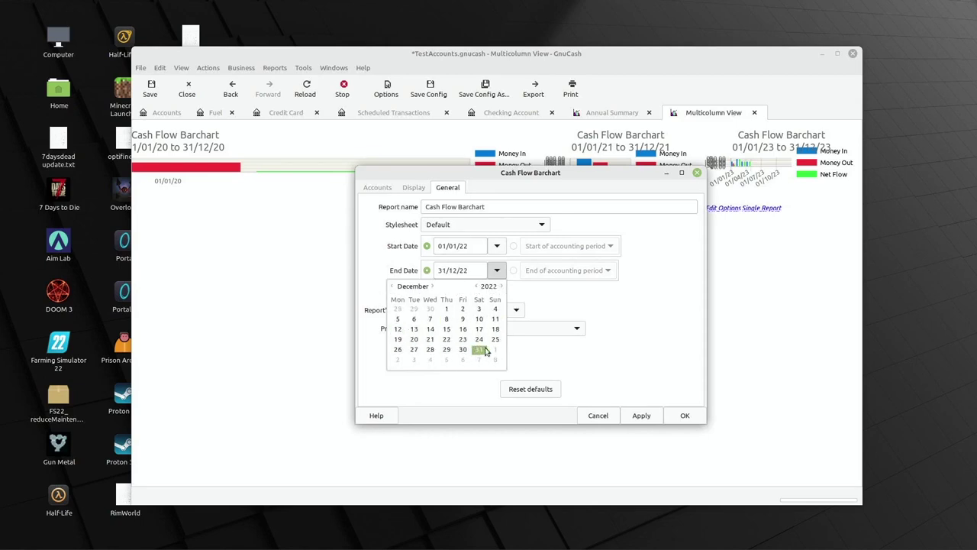
{"action": "left_click", "coordinate": [542, 361]}
{"action": "left_click", "coordinate": [637, 415]}
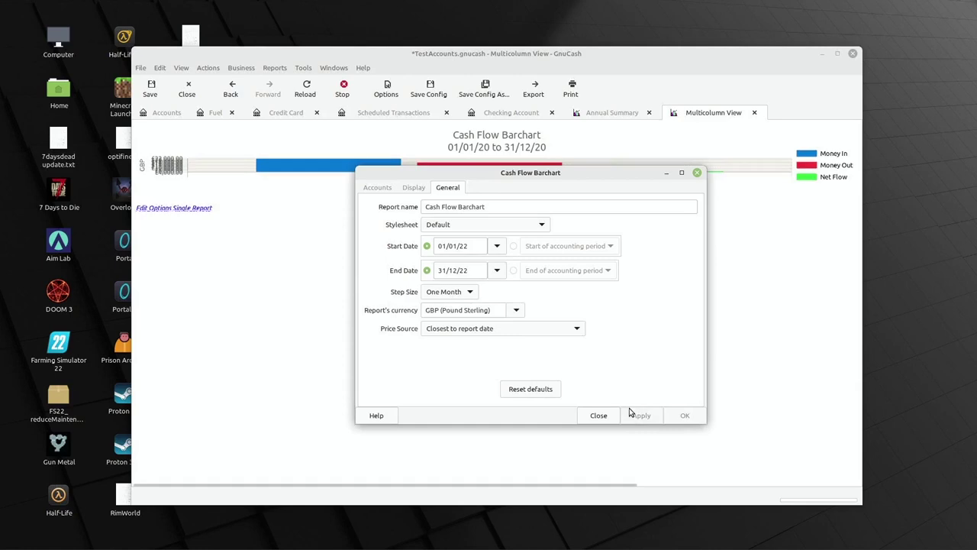
{"action": "left_click", "coordinate": [603, 417]}
{"action": "left_click_drag", "start_coordinate": [603, 483], "coordinate": [894, 458]}
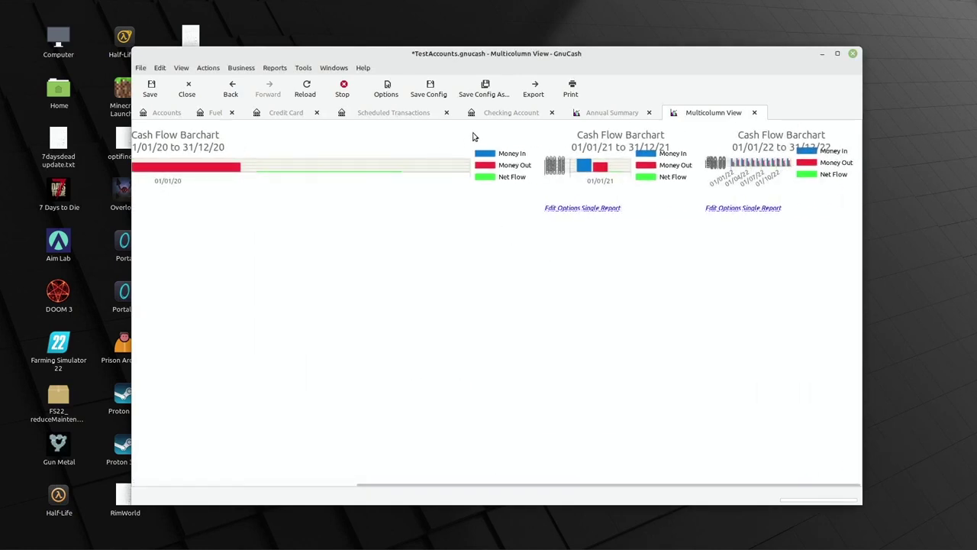
Step: Review the multicolumn report's stylesheet choices and selected reports, and close its options
{"action": "left_click", "coordinate": [386, 90]}
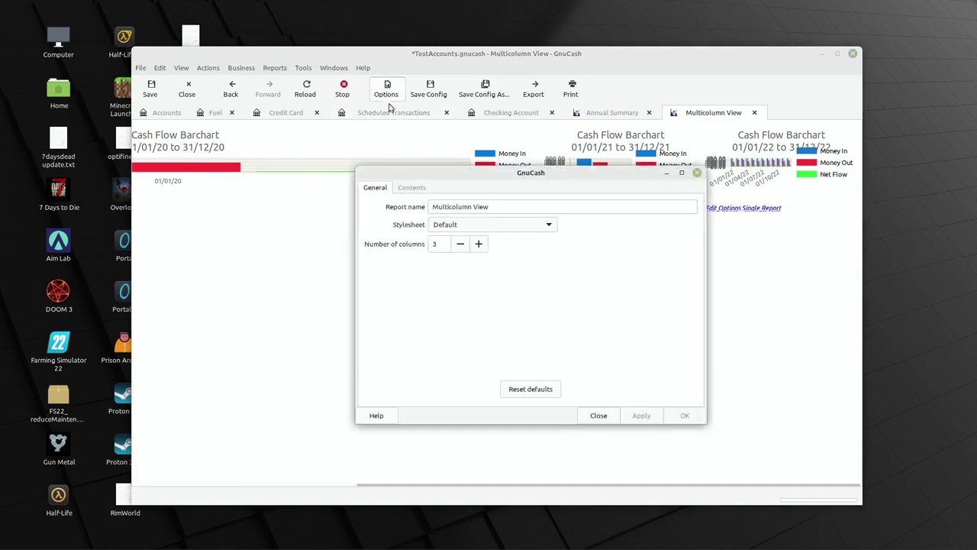
{"action": "left_click", "coordinate": [443, 226]}
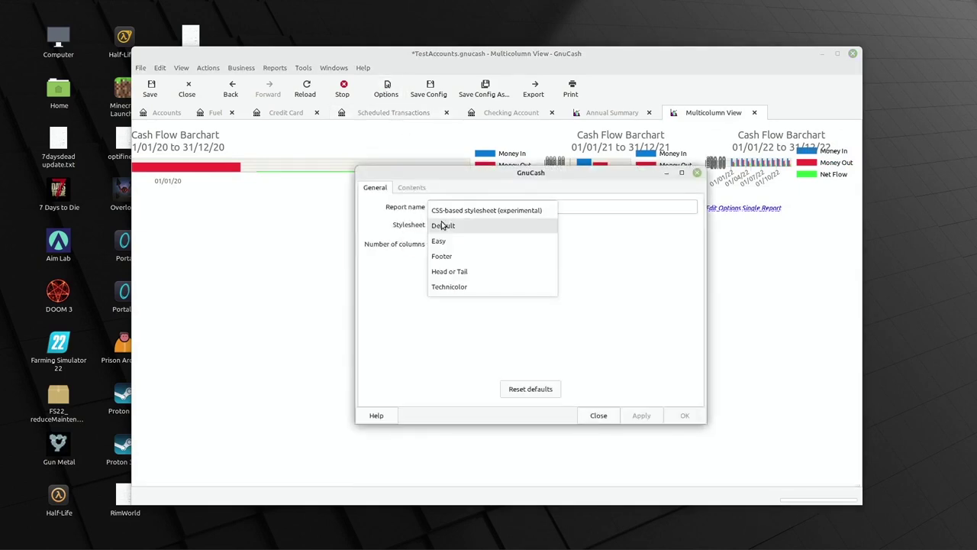
{"action": "left_click", "coordinate": [412, 188]}
{"action": "left_click", "coordinate": [412, 188]}
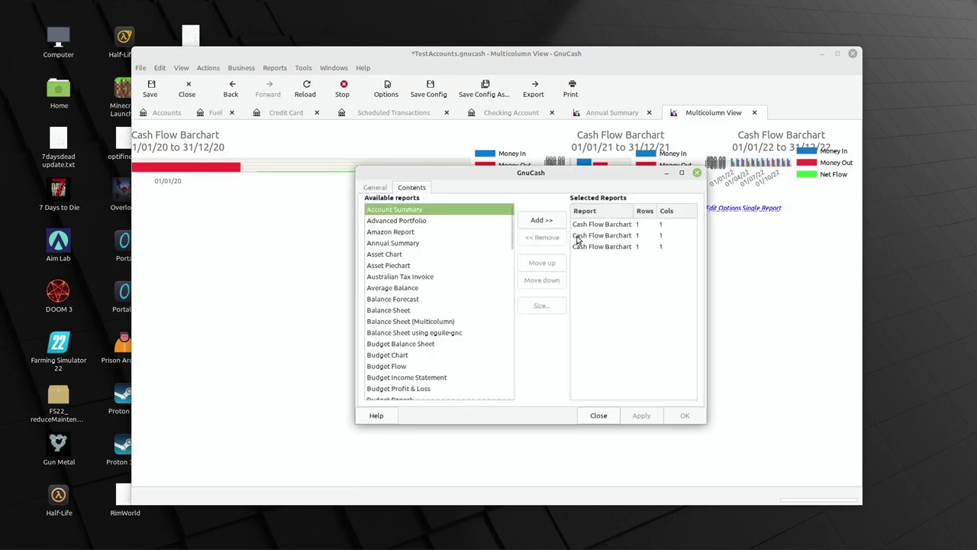
{"action": "left_click", "coordinate": [598, 415]}
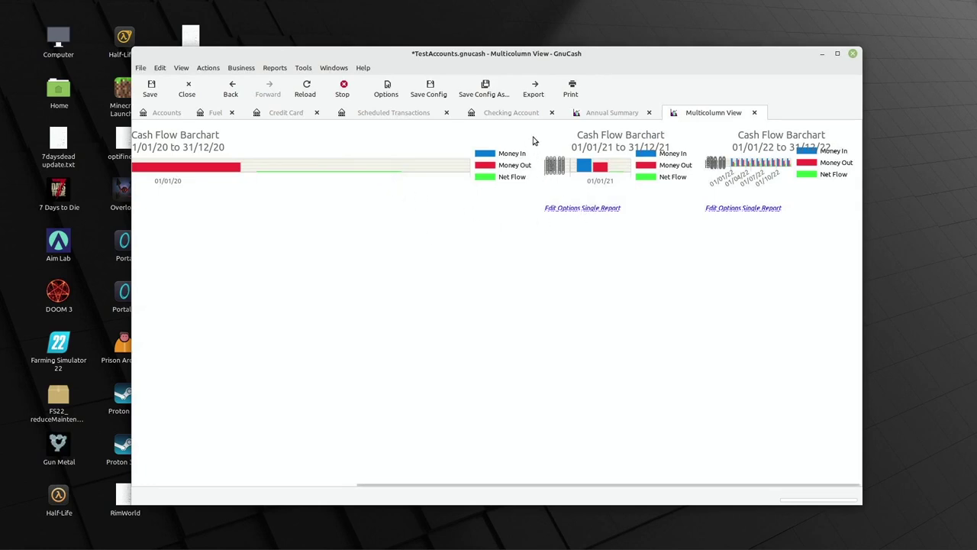
Step: Set the third Cash Flow Barchart's step size to One Year, apply the change and close its options
{"action": "left_click_drag", "start_coordinate": [402, 490], "coordinate": [4, 496]}
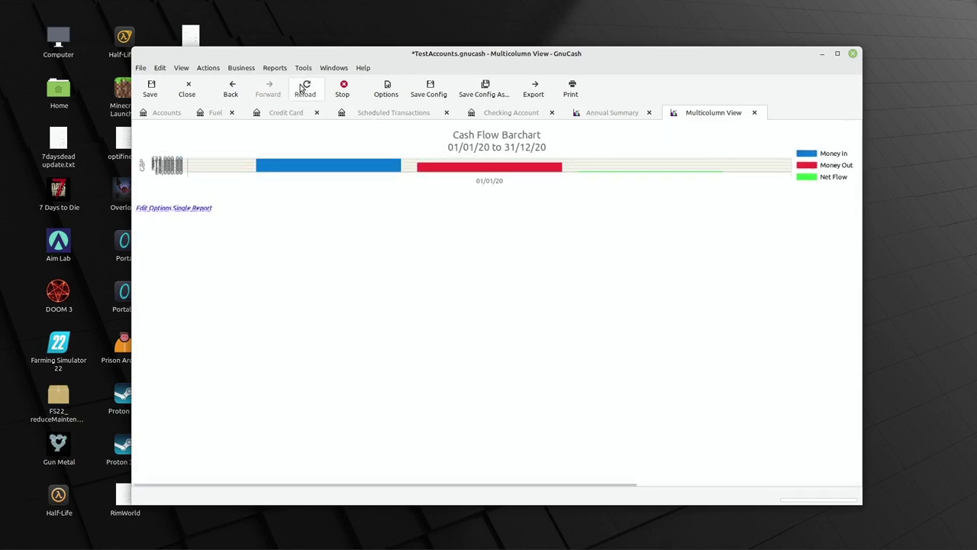
{"action": "left_click_drag", "start_coordinate": [353, 483], "coordinate": [695, 445]}
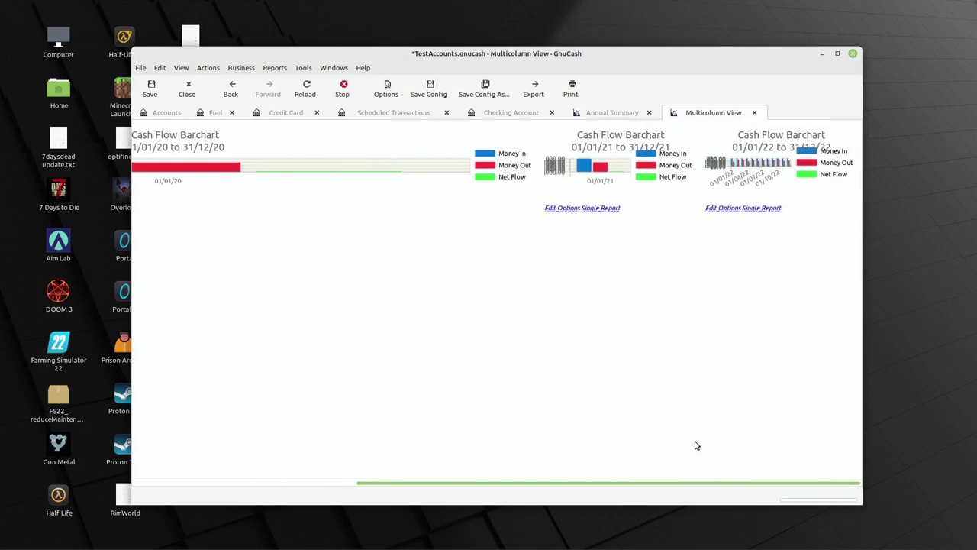
{"action": "left_click_drag", "start_coordinate": [696, 445], "coordinate": [192, 452]}
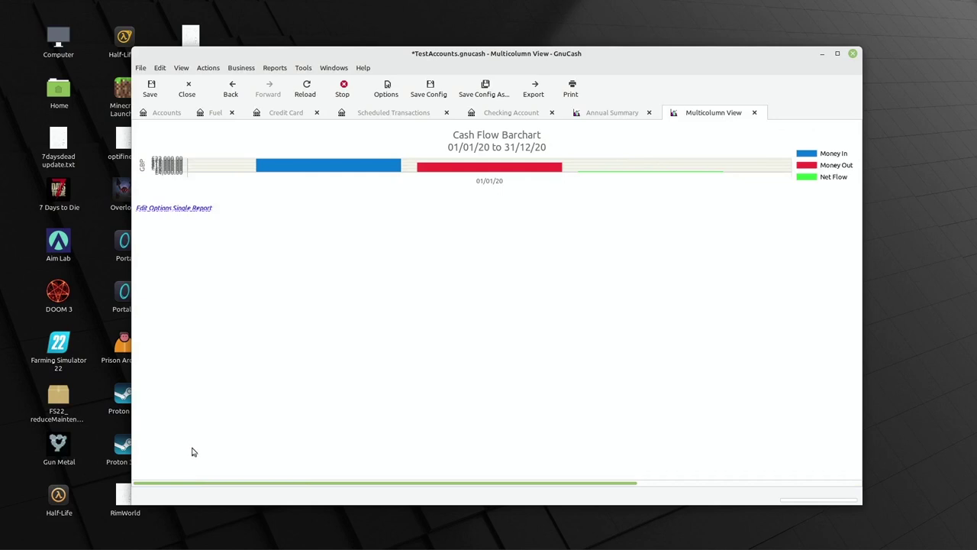
{"action": "left_click_drag", "start_coordinate": [191, 451], "coordinate": [720, 392]}
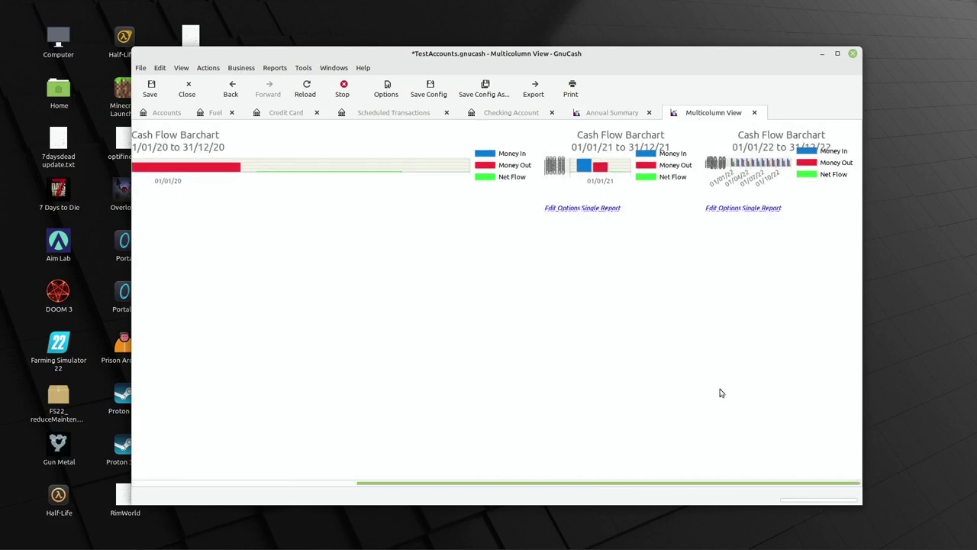
{"action": "left_click", "coordinate": [723, 208]}
{"action": "left_click", "coordinate": [470, 297]}
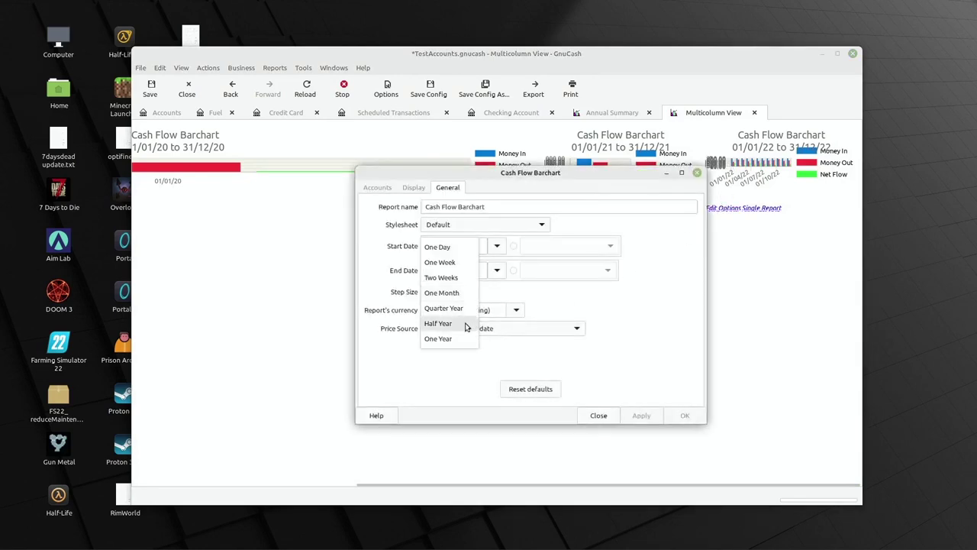
{"action": "left_click", "coordinate": [465, 336]}
{"action": "left_click", "coordinate": [645, 419]}
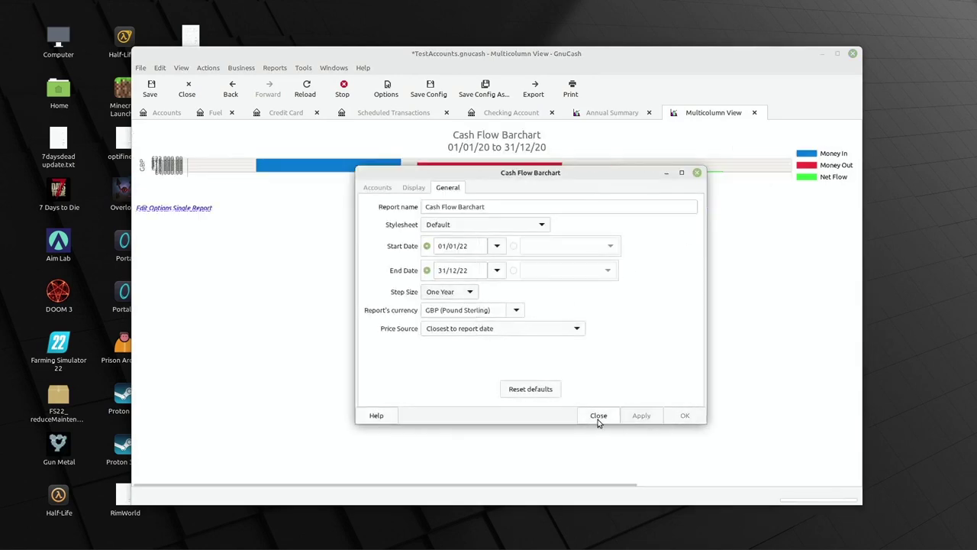
{"action": "left_click", "coordinate": [599, 418]}
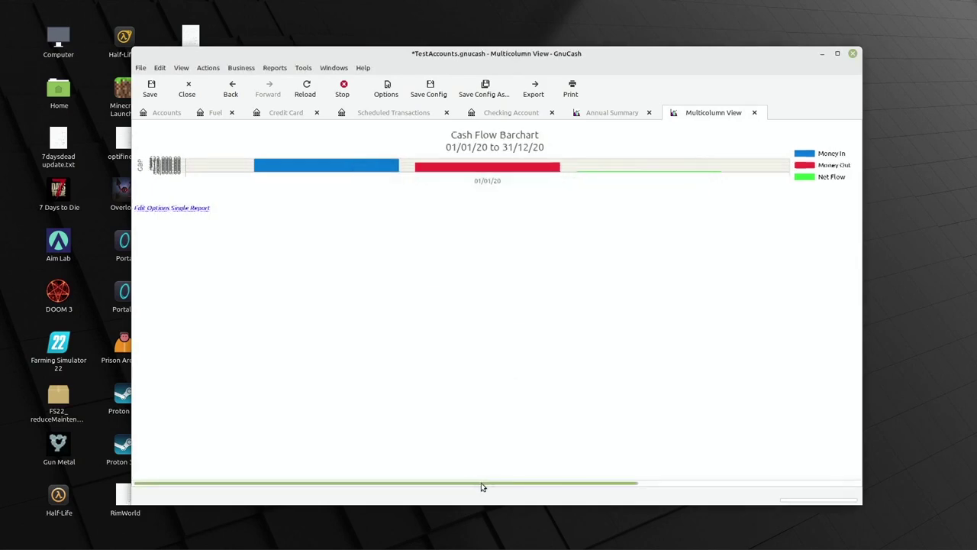
Step: Compare the three barcharts across the report, inspect the 2020 chart's page element and close the inspector
{"action": "left_click_drag", "start_coordinate": [475, 485], "coordinate": [810, 479]}
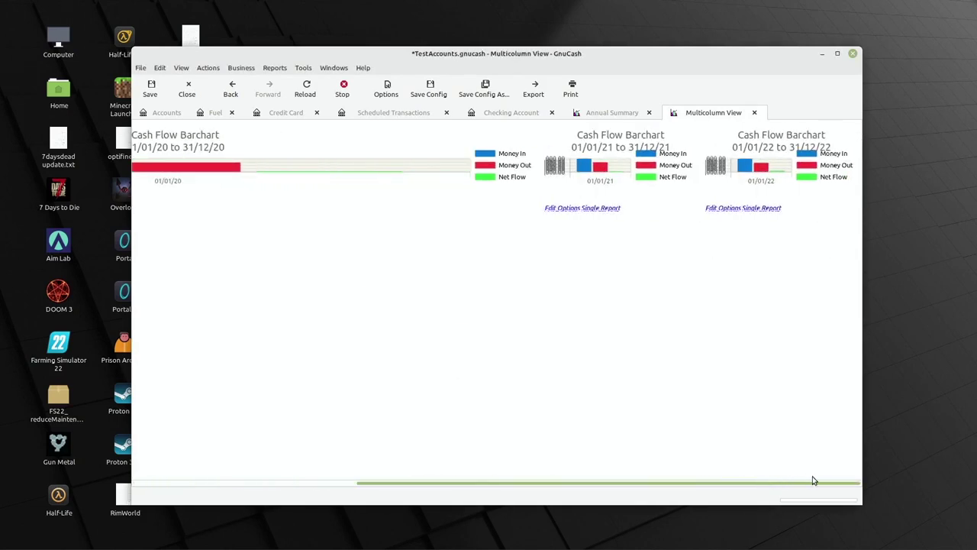
{"action": "left_click_drag", "start_coordinate": [580, 479], "coordinate": [341, 486]}
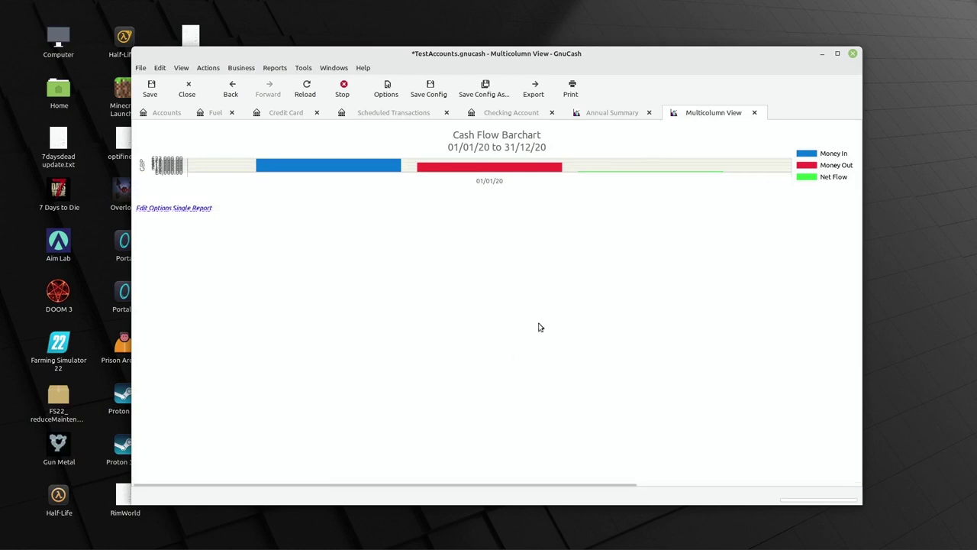
{"action": "left_click_drag", "start_coordinate": [561, 228], "coordinate": [839, 481]}
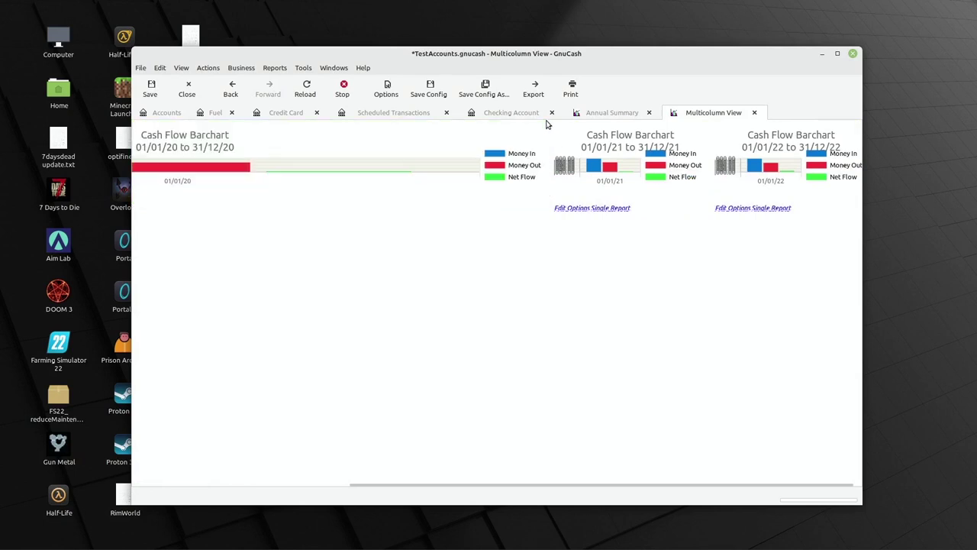
{"action": "right_click", "coordinate": [539, 135]}
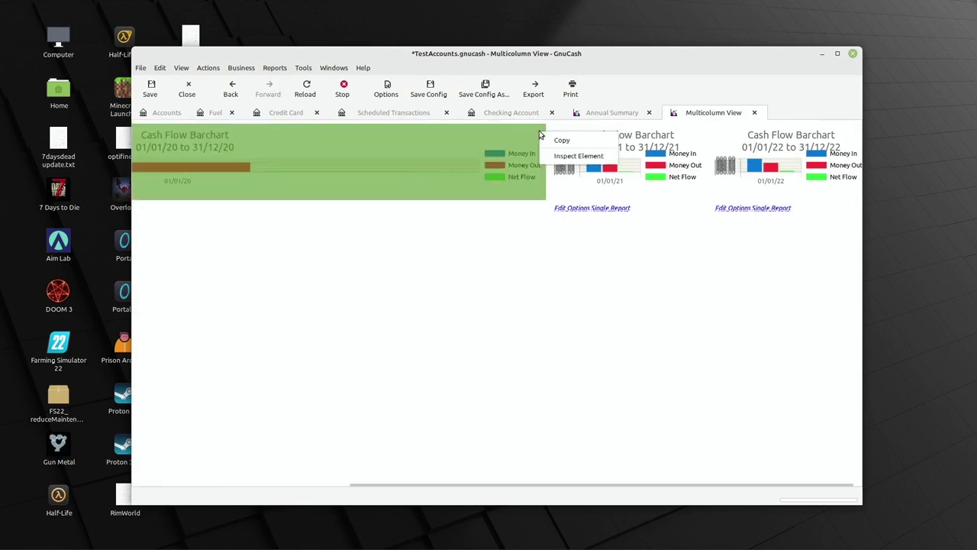
{"action": "left_click", "coordinate": [554, 157]}
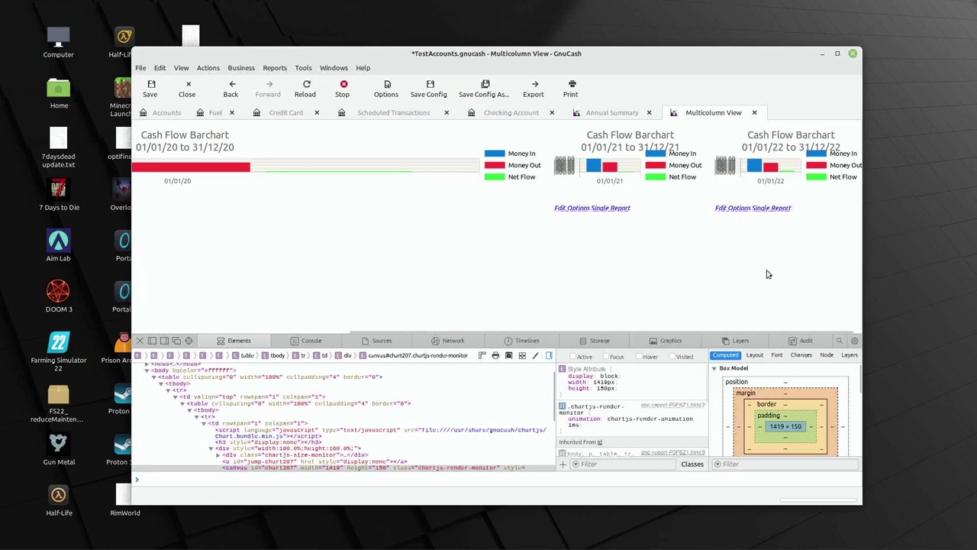
{"action": "left_click", "coordinate": [140, 340]}
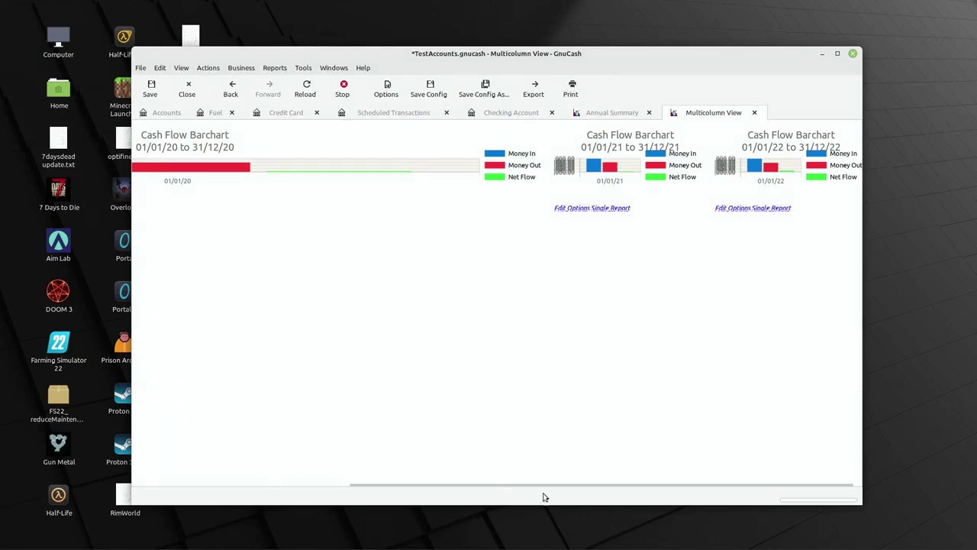
Step: Set the multicolumn report's number of columns to 1, apply the change and close its options
{"action": "mouse_move", "coordinate": [538, 484]}
{"action": "left_mouse_down"}
{"action": "mouse_move", "coordinate": [263, 493]}
{"action": "mouse_move", "coordinate": [525, 490]}
{"action": "left_mouse_up"}
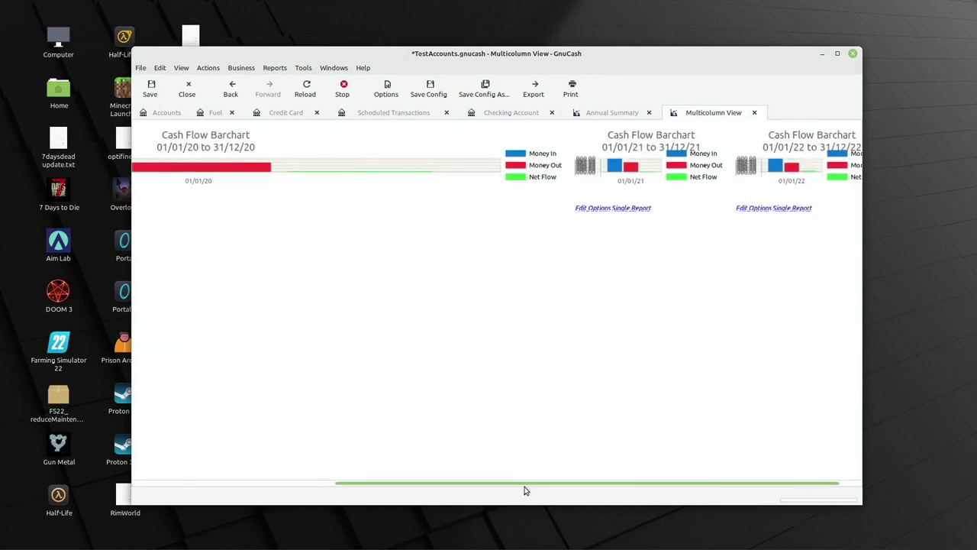
{"action": "left_click", "coordinate": [387, 90]}
{"action": "left_click", "coordinate": [461, 245]}
{"action": "left_click", "coordinate": [461, 245]}
{"action": "left_click", "coordinate": [634, 417]}
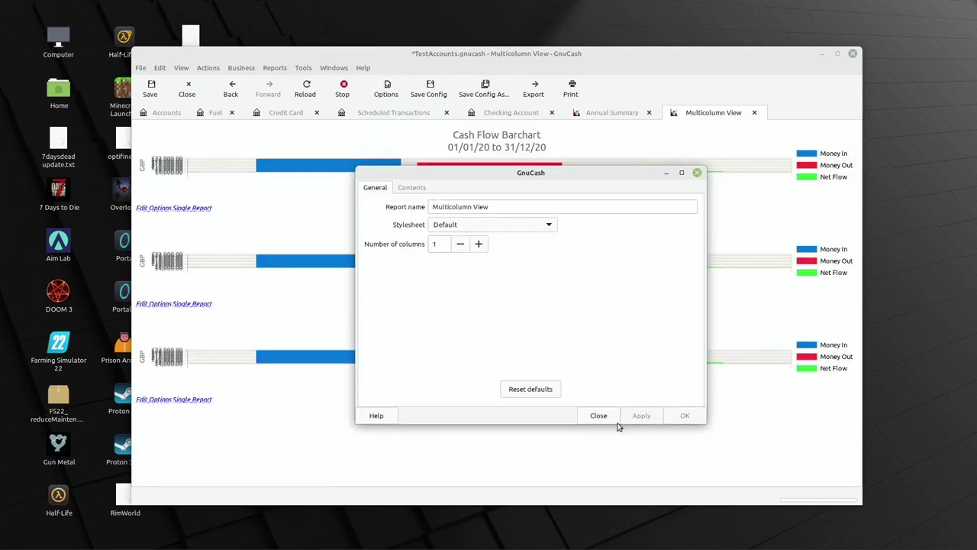
{"action": "left_click", "coordinate": [607, 418]}
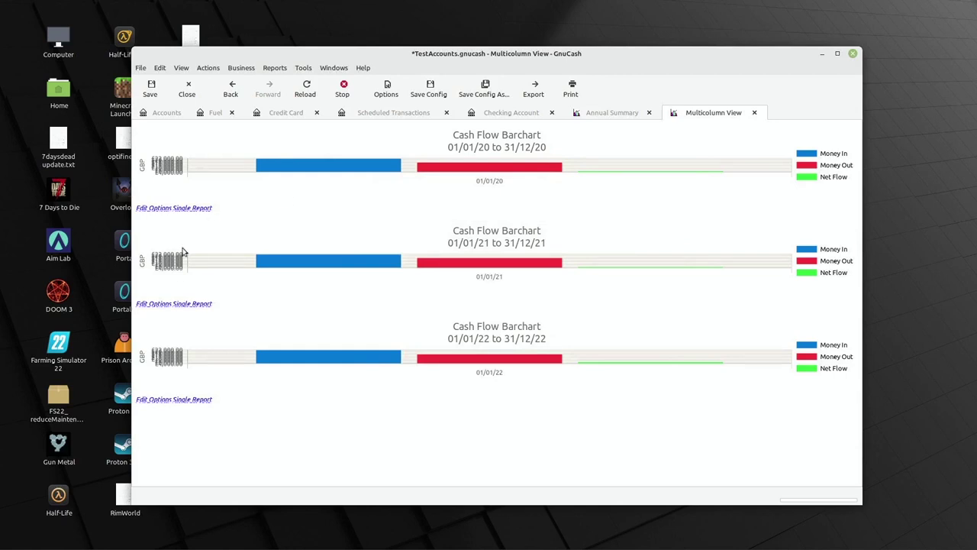
Step: View the 2021 Cash Flow Barchart as a single report, return to the multicolumn report and close it
{"action": "left_click", "coordinate": [197, 304]}
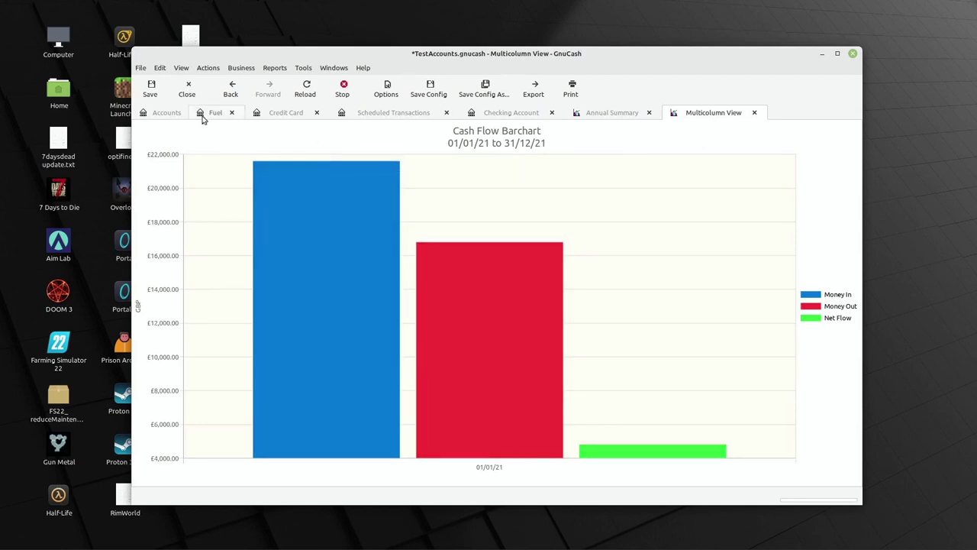
{"action": "left_click", "coordinate": [231, 90]}
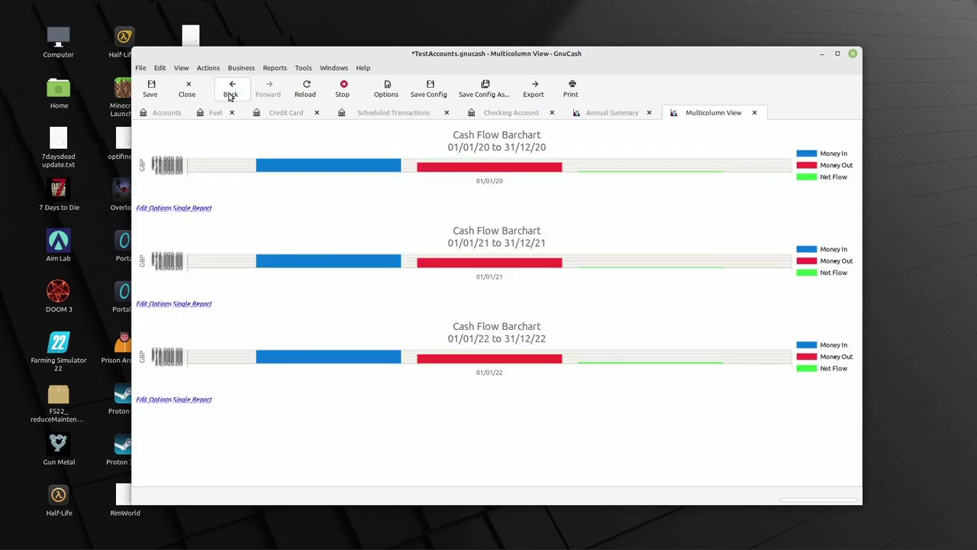
{"action": "left_click", "coordinate": [754, 113]}
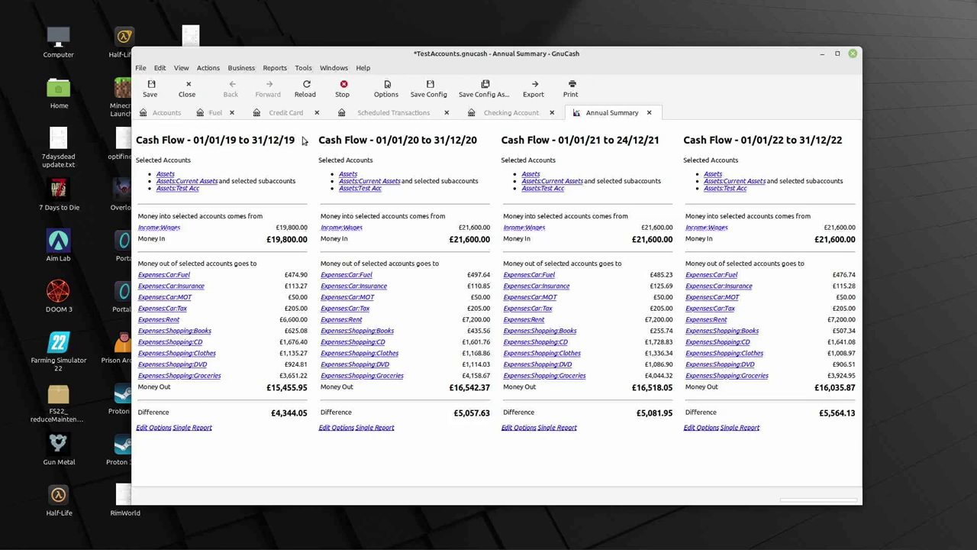
Step: Look through the Car subaccounts and the Rent account under Expenses in the account tree
{"action": "left_click", "coordinate": [168, 113]}
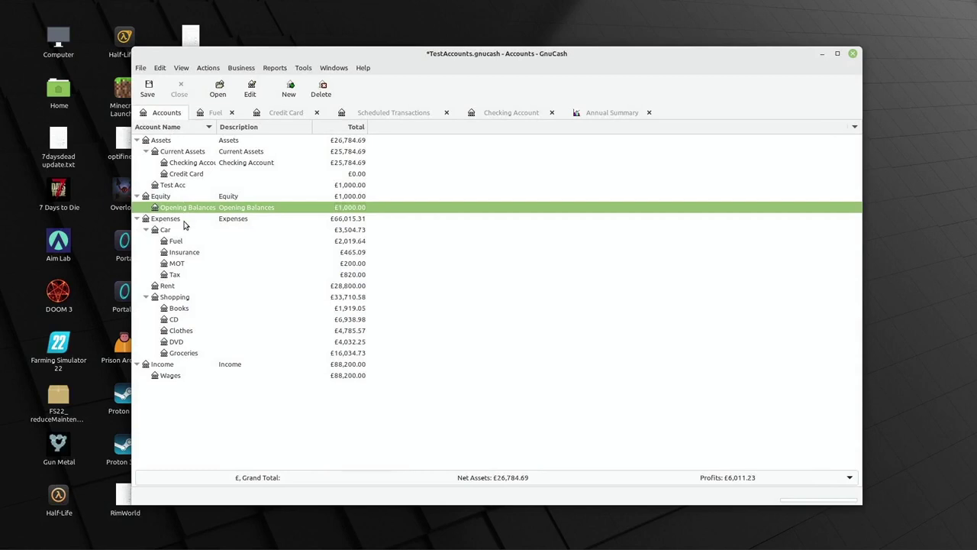
{"action": "left_click", "coordinate": [183, 240]}
{"action": "left_click", "coordinate": [184, 263]}
{"action": "left_click", "coordinate": [187, 286]}
{"action": "left_click", "coordinate": [184, 274]}
{"action": "left_click", "coordinate": [183, 263]}
{"action": "left_click", "coordinate": [183, 252]}
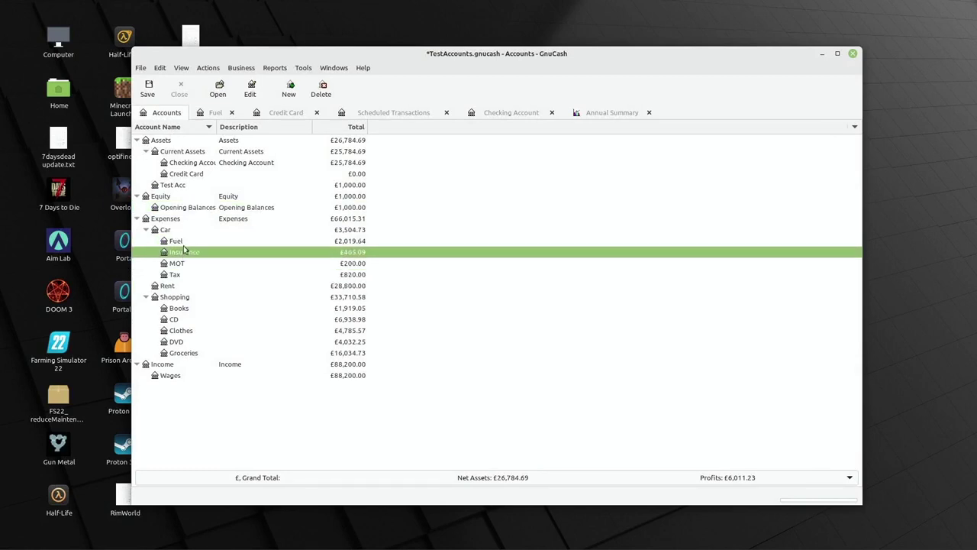
{"action": "left_click", "coordinate": [184, 242]}
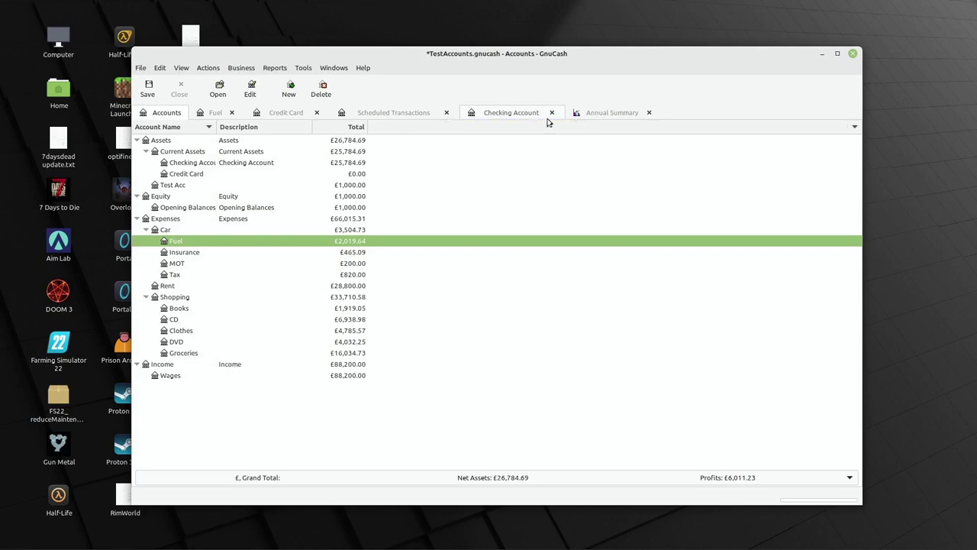
Step: Close the Annual Summary report and the Fuel register, and return to the account tree
{"action": "left_click", "coordinate": [649, 114]}
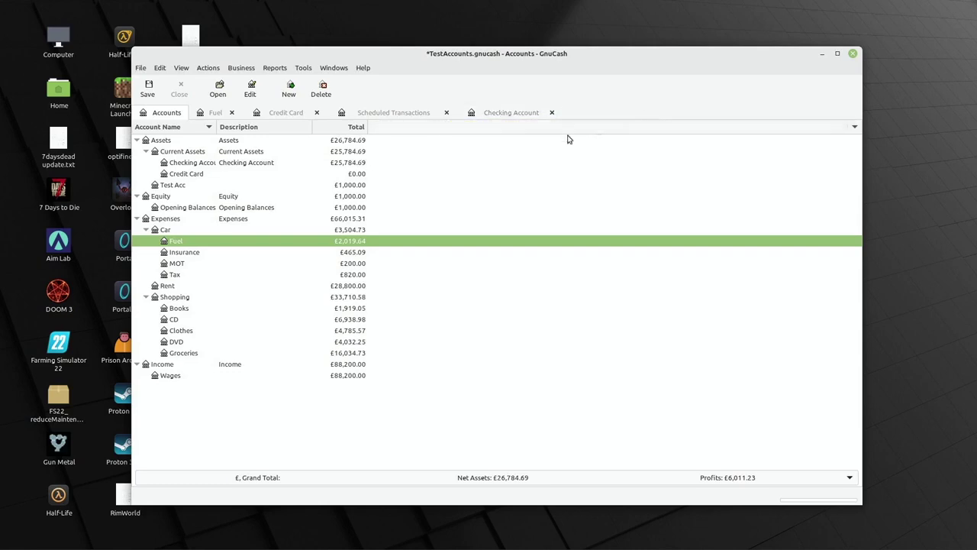
{"action": "left_click", "coordinate": [215, 112]}
{"action": "left_click", "coordinate": [232, 112]}
{"action": "left_click", "coordinate": [168, 113]}
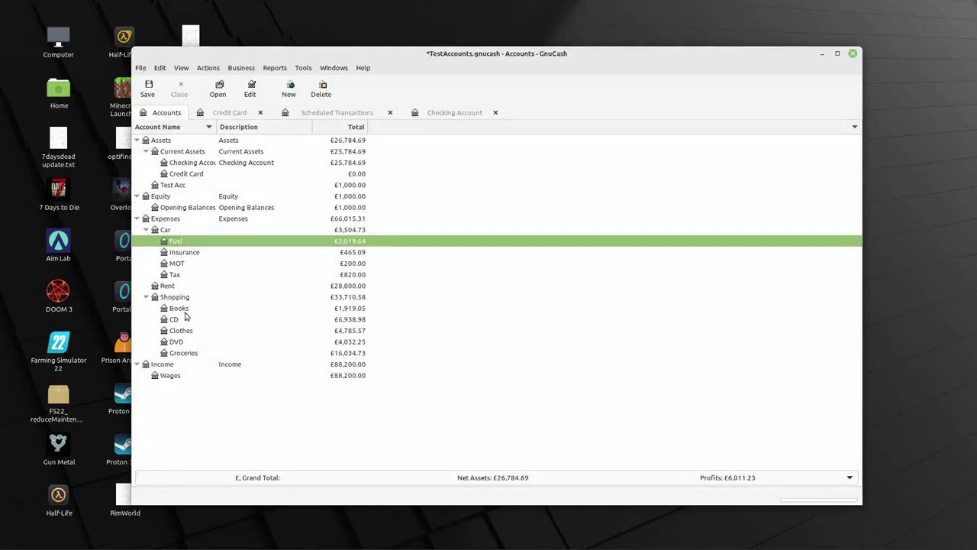
Step: Open the Groceries register, examine the Liddl transaction dated 07/01/23 and return to the account tree
{"action": "double_click", "coordinate": [182, 351]}
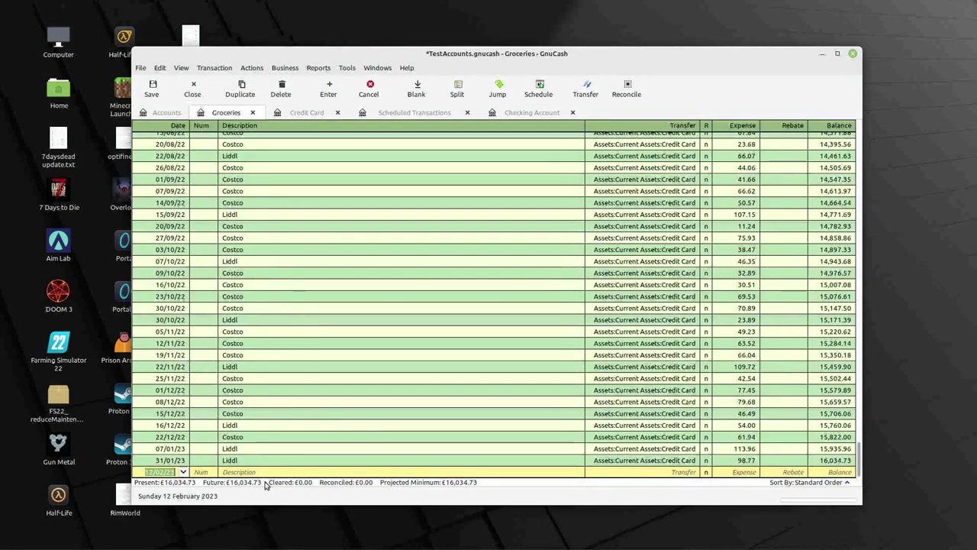
{"action": "left_click", "coordinate": [250, 449]}
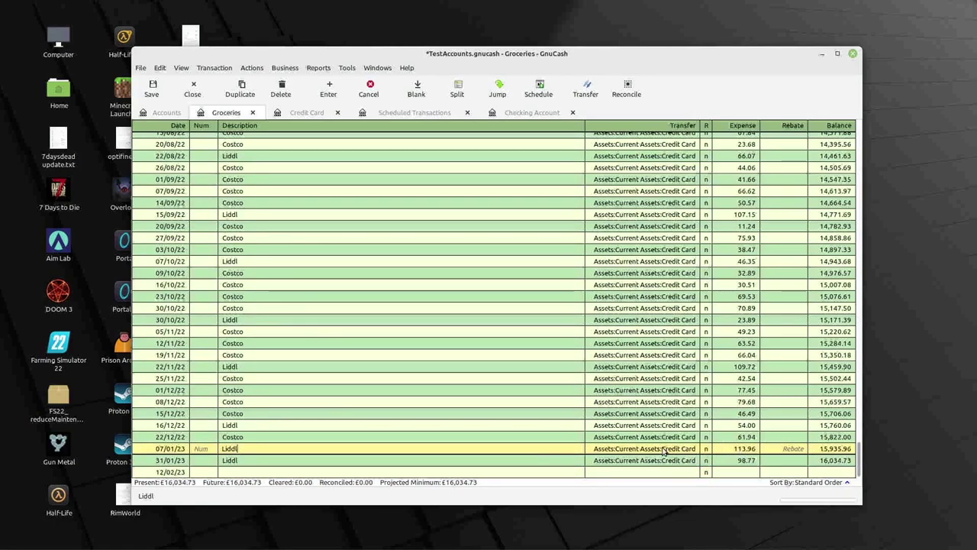
{"action": "left_click", "coordinate": [160, 112]}
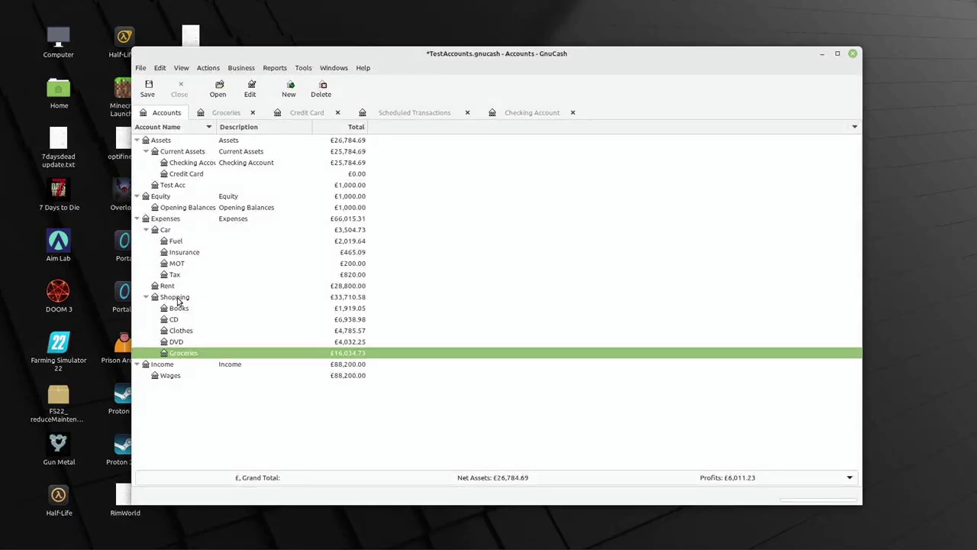
Step: Create a new expense account named Household under the Expenses account
{"action": "right_click", "coordinate": [172, 220]}
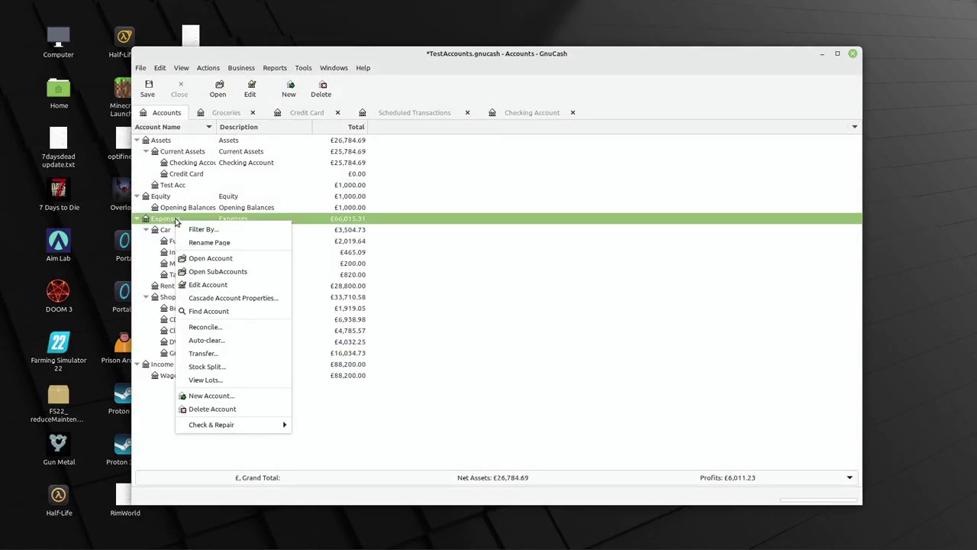
{"action": "left_click", "coordinate": [225, 395]}
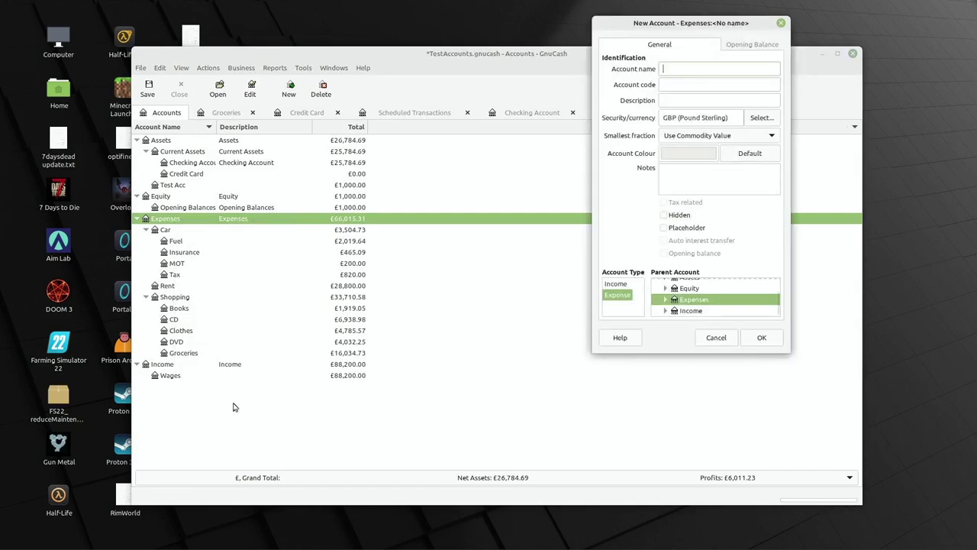
{"action": "type", "text": "Equipm"}
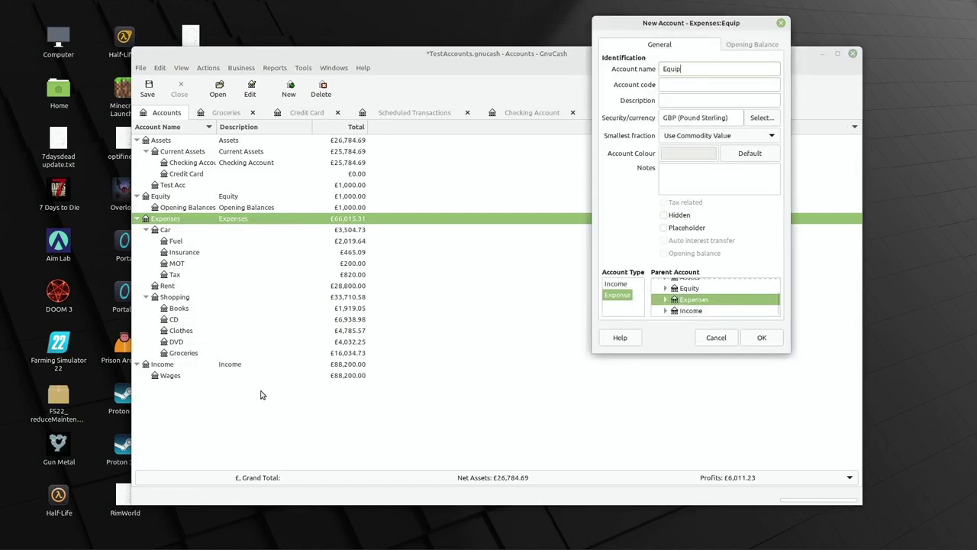
{"action": "key", "text": "BackSpace"}
{"action": "key", "text": "BackSpace"}
{"action": "key", "text": "BackSpace"}
{"action": "key", "text": "BackSpace"}
{"action": "key", "text": "BackSpace"}
{"action": "key", "text": "BackSpace"}
{"action": "type", "text": "Household"}
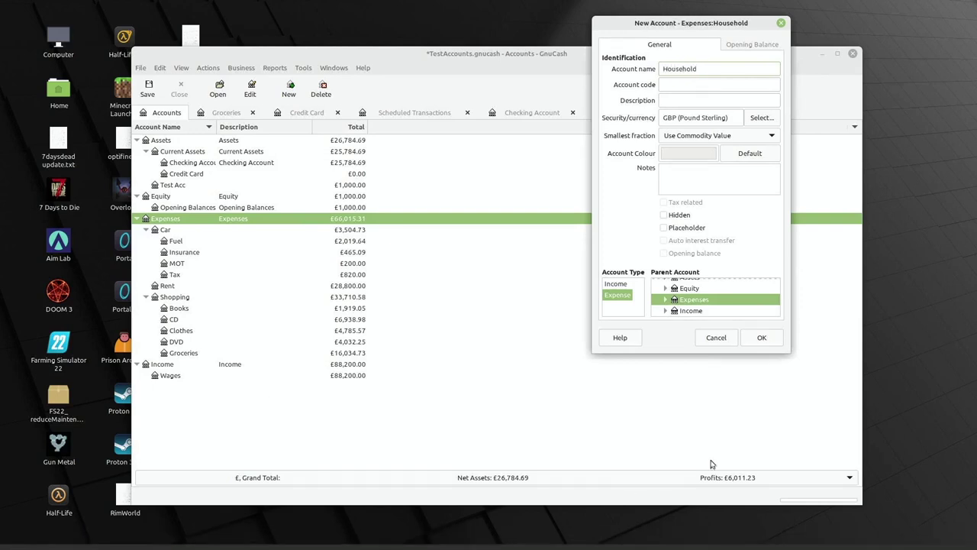
{"action": "left_click", "coordinate": [762, 338]}
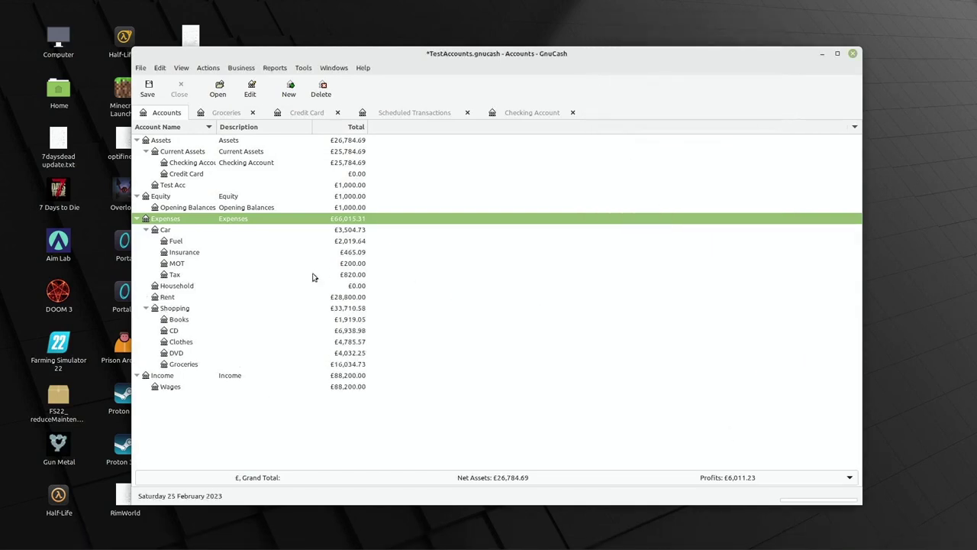
Step: Create a new expense subaccount named Tools under the Household account
{"action": "left_click", "coordinate": [175, 288]}
{"action": "right_click", "coordinate": [175, 289]}
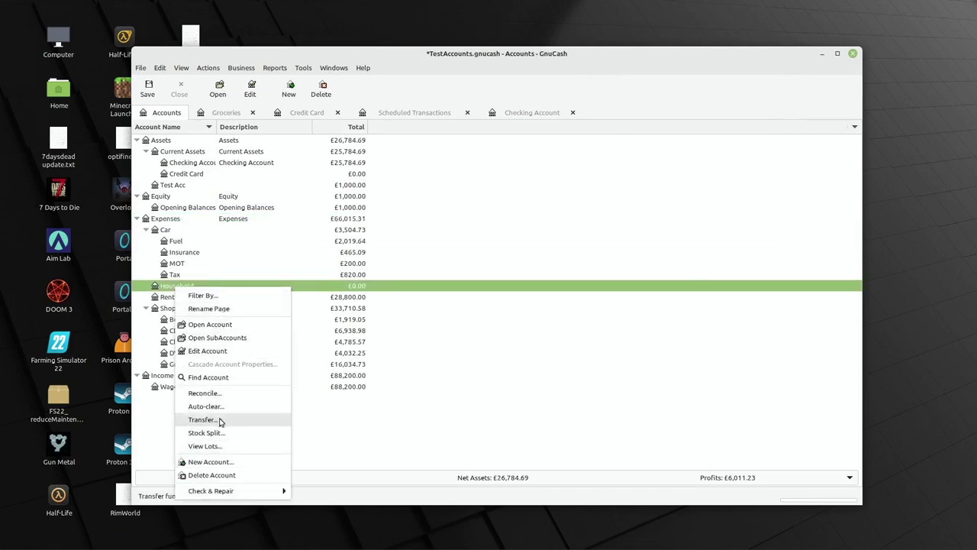
{"action": "left_click", "coordinate": [229, 461]}
{"action": "type", "text": "Tools"}
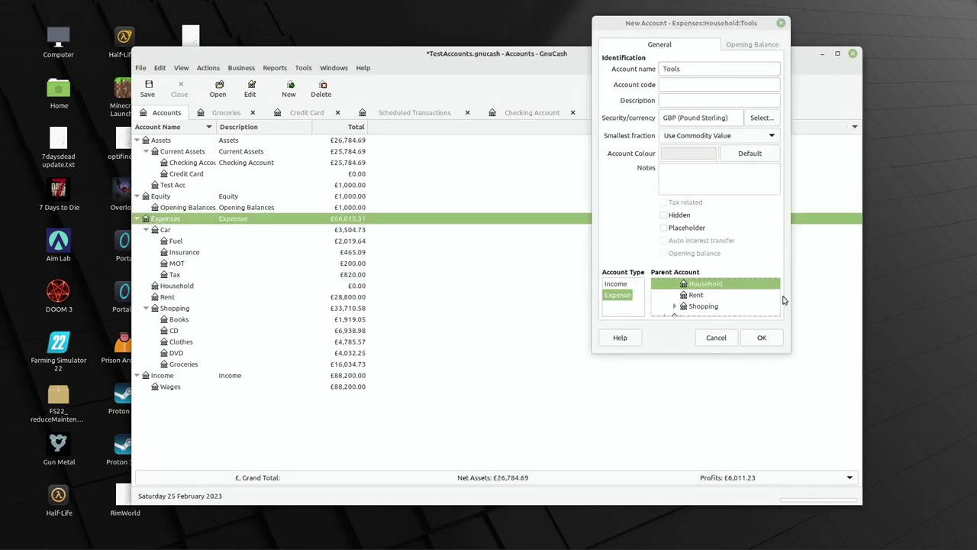
{"action": "left_click", "coordinate": [763, 338]}
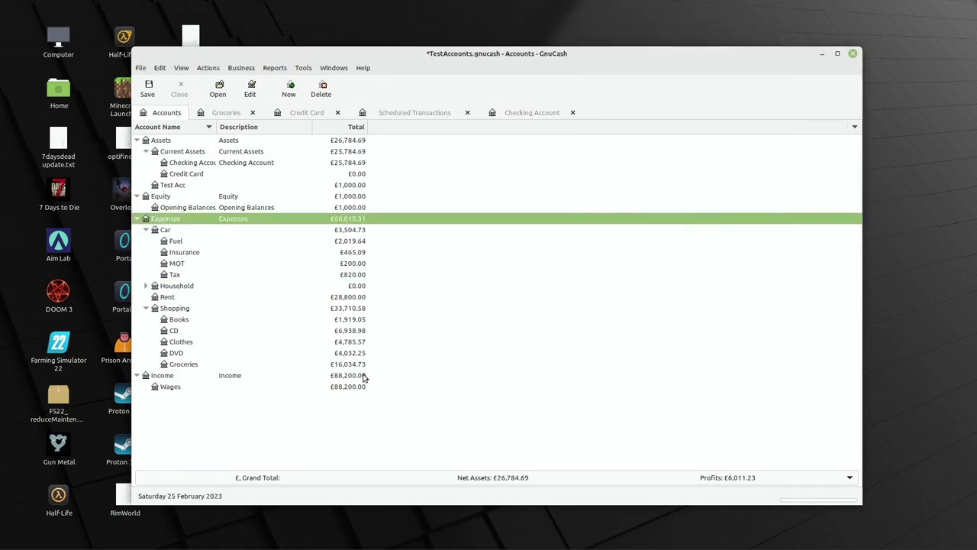
Step: From the Liddl transaction dated 07/01/23 in the Groceries register, jump to the Credit Card register and expand the transaction's splits
{"action": "left_click", "coordinate": [171, 365]}
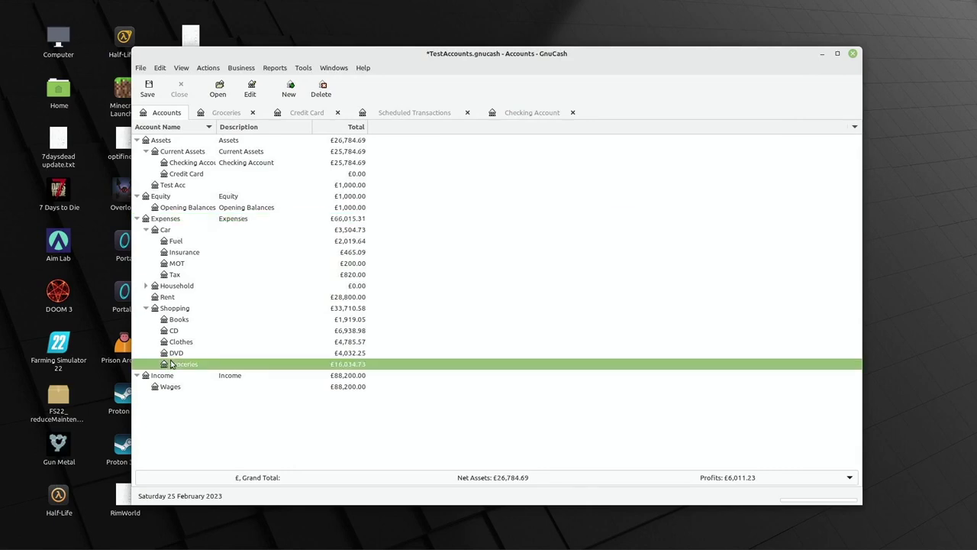
{"action": "double_click", "coordinate": [214, 365]}
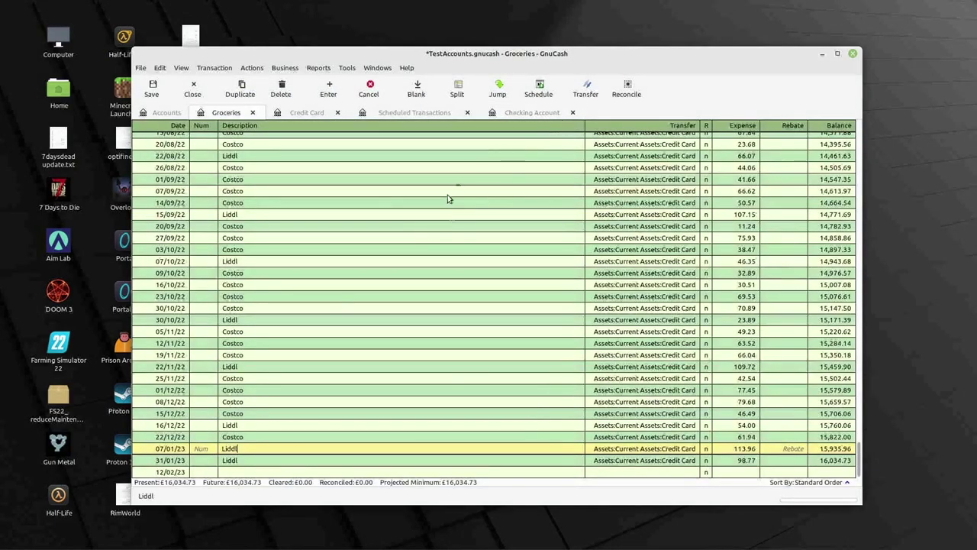
{"action": "right_click", "coordinate": [284, 449]}
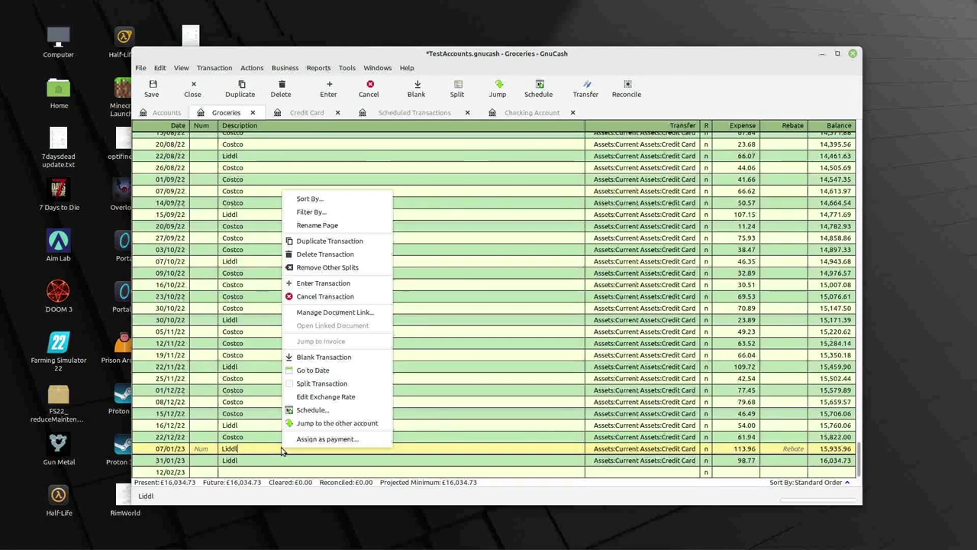
{"action": "left_click", "coordinate": [314, 423]}
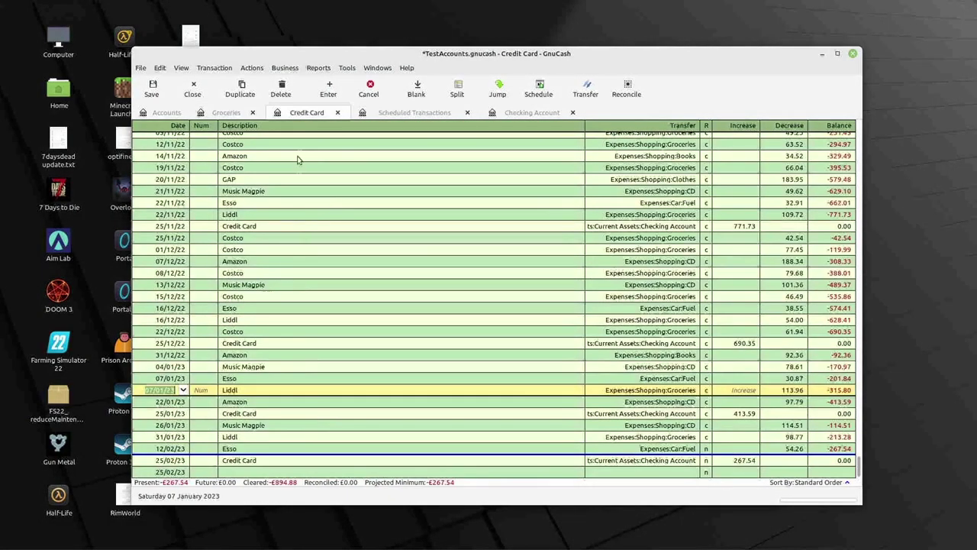
{"action": "right_click", "coordinate": [233, 391]}
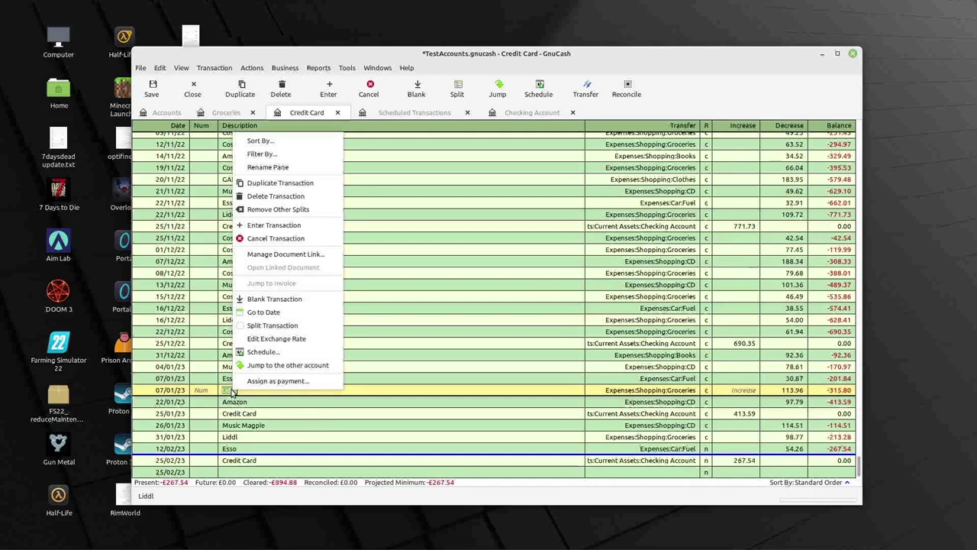
{"action": "left_click", "coordinate": [265, 326]}
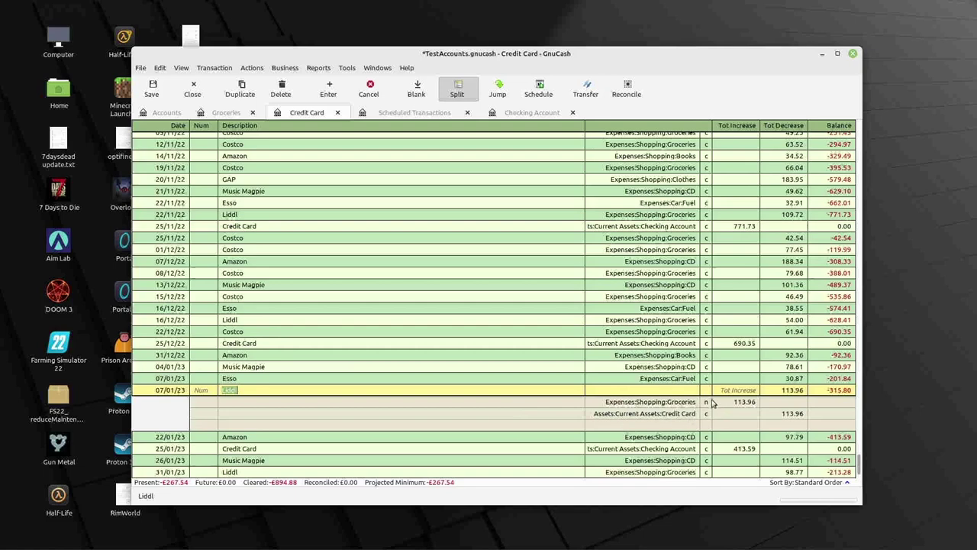
Step: Add a split to the 07/01/23 Liddl transaction for Expenses:Household:Tools with an increase of 50
{"action": "left_click", "coordinate": [691, 429]}
{"action": "left_click", "coordinate": [694, 425]}
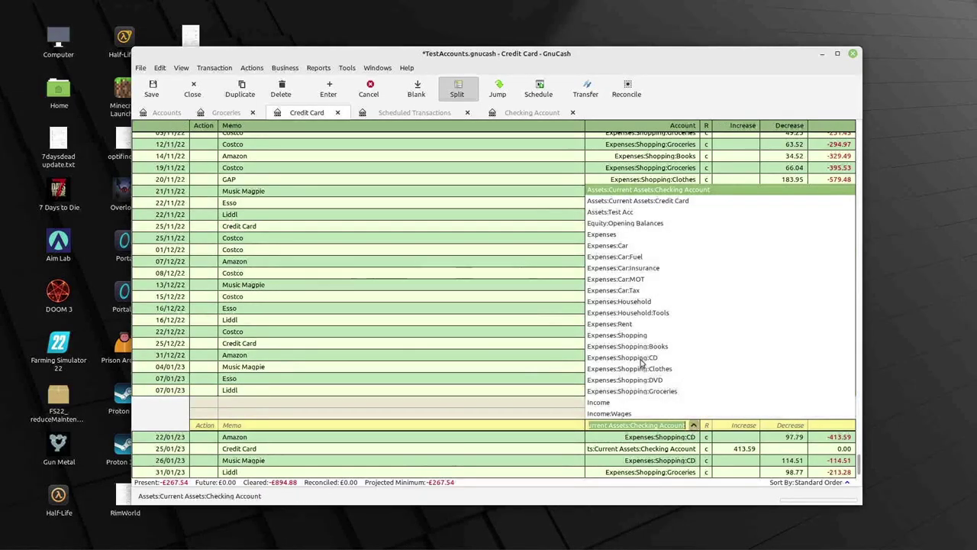
{"action": "left_click", "coordinate": [630, 312]}
{"action": "left_click", "coordinate": [739, 426]}
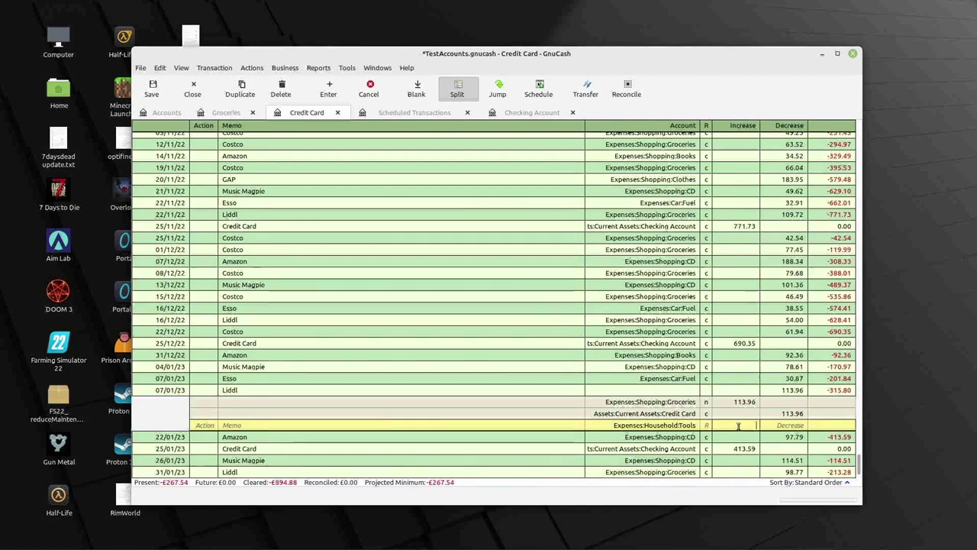
{"action": "type", "text": "50"}
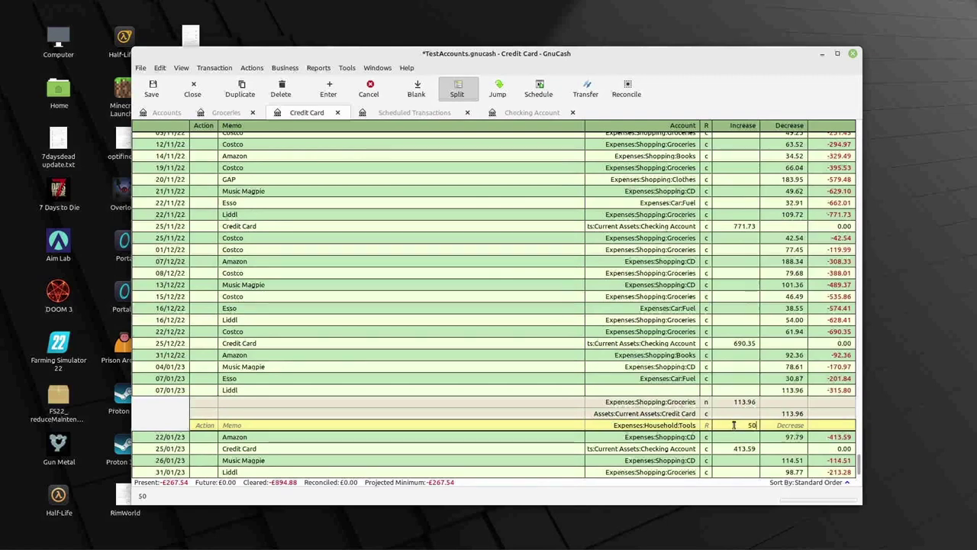
{"action": "key", "text": "Tab"}
Step: Set the Expenses:Shopping:Groceries split of the Liddl transaction to 63.96 and commit the split lines
{"action": "left_click", "coordinate": [742, 402]}
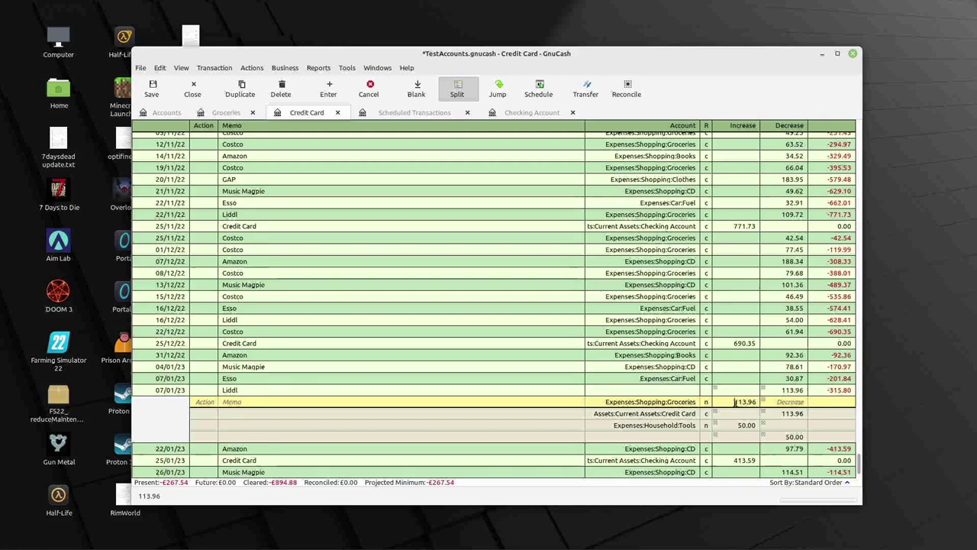
{"action": "type", "text": "6"}
{"action": "left_click", "coordinate": [732, 436]}
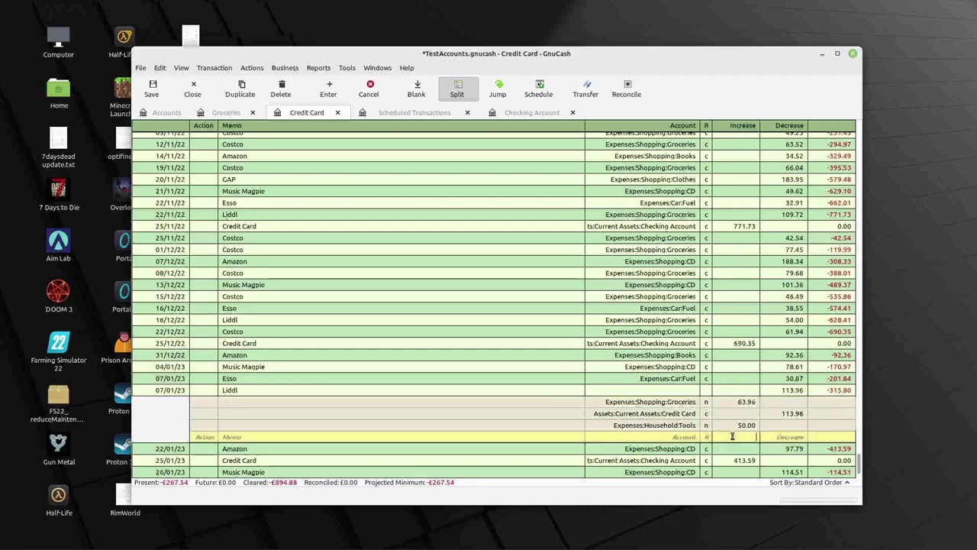
{"action": "left_click", "coordinate": [723, 389]}
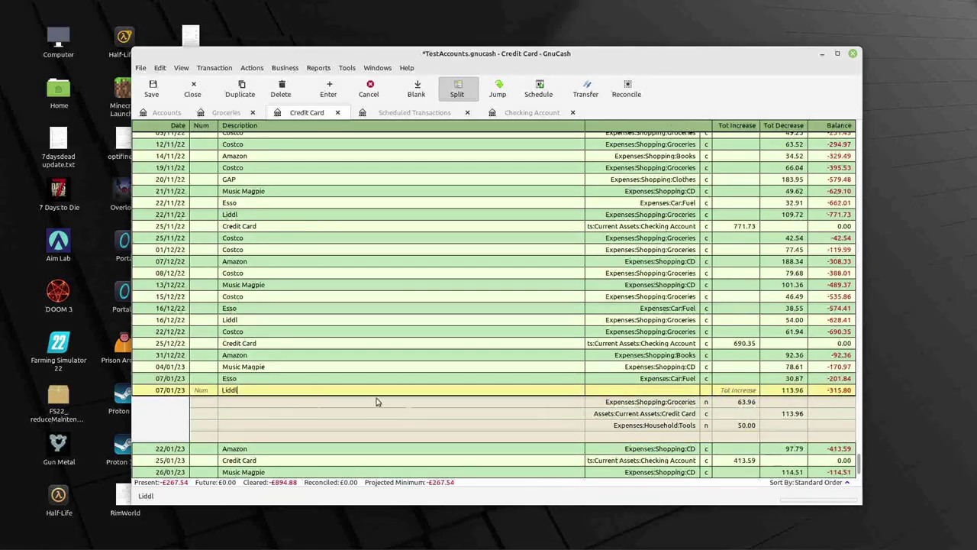
{"action": "key", "text": "Tab"}
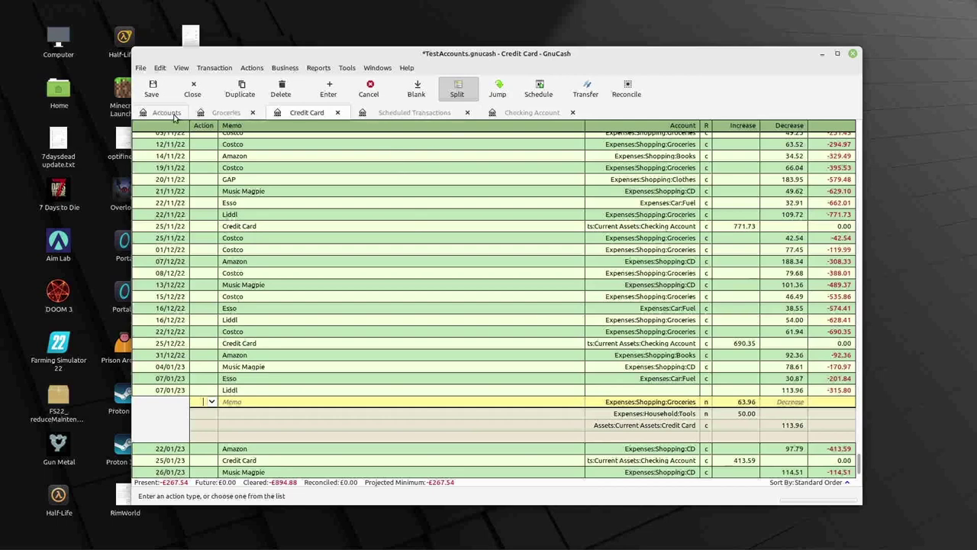
Step: Check the 07/01/23 Liddl transaction in the Groceries register and return to the account tree
{"action": "left_click", "coordinate": [226, 113]}
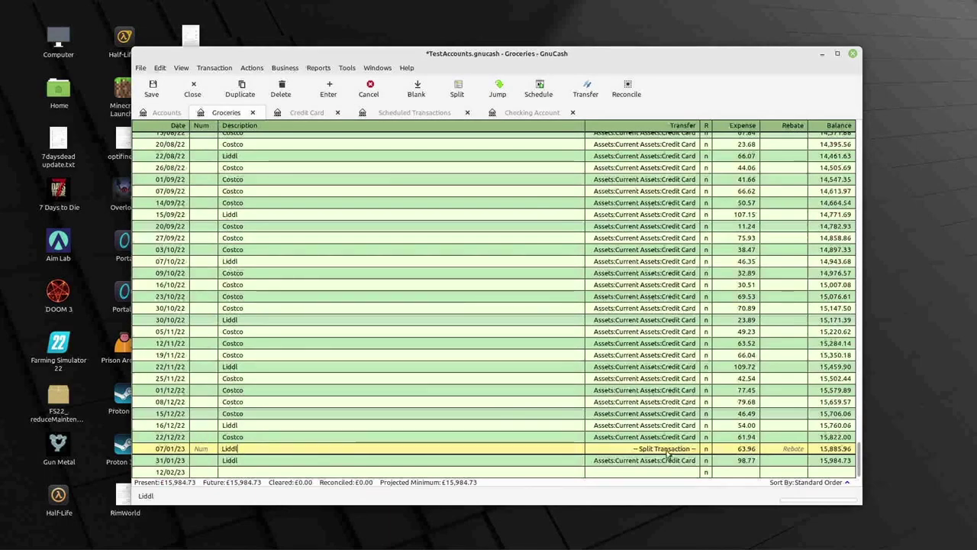
{"action": "left_click", "coordinate": [740, 452]}
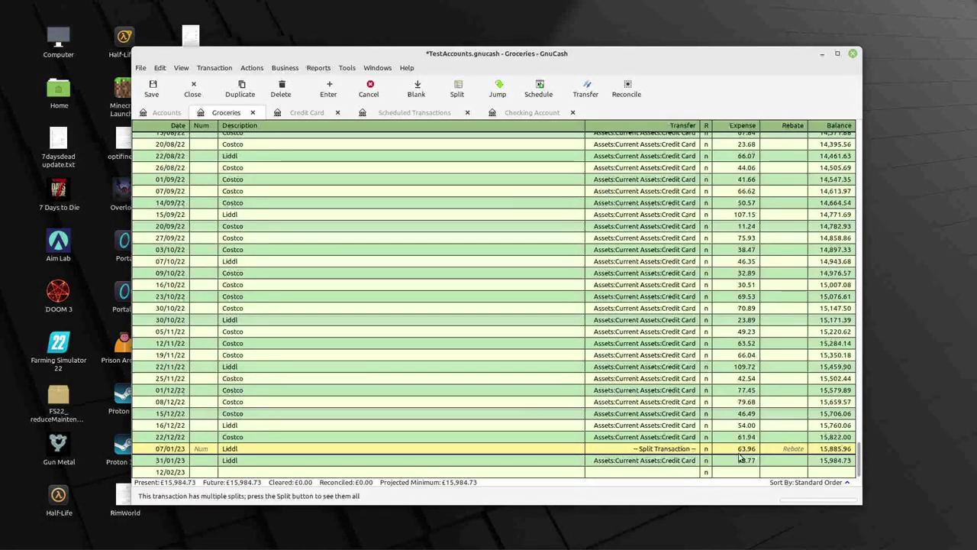
{"action": "left_click", "coordinate": [162, 113]}
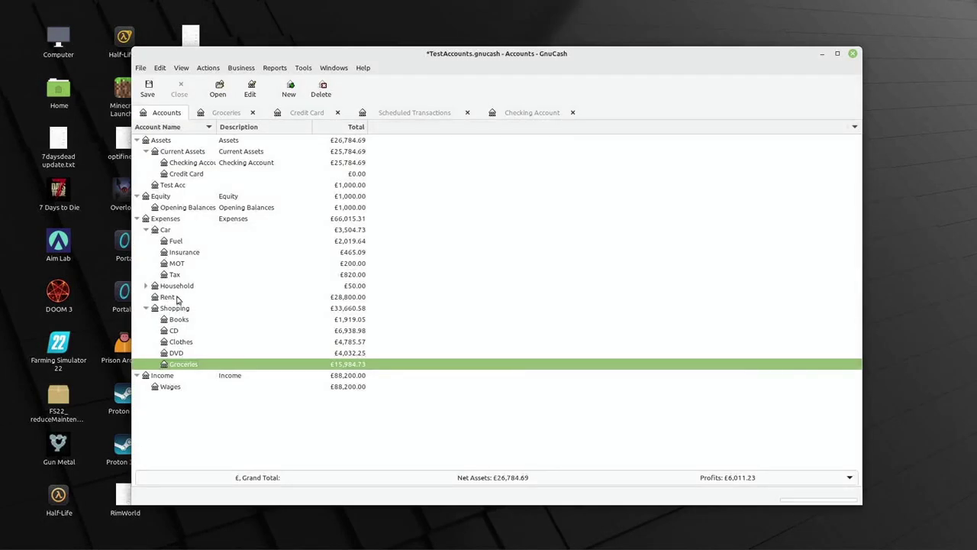
Step: View and close the Household register, then open the register of its Tools subaccount
{"action": "double_click", "coordinate": [178, 286]}
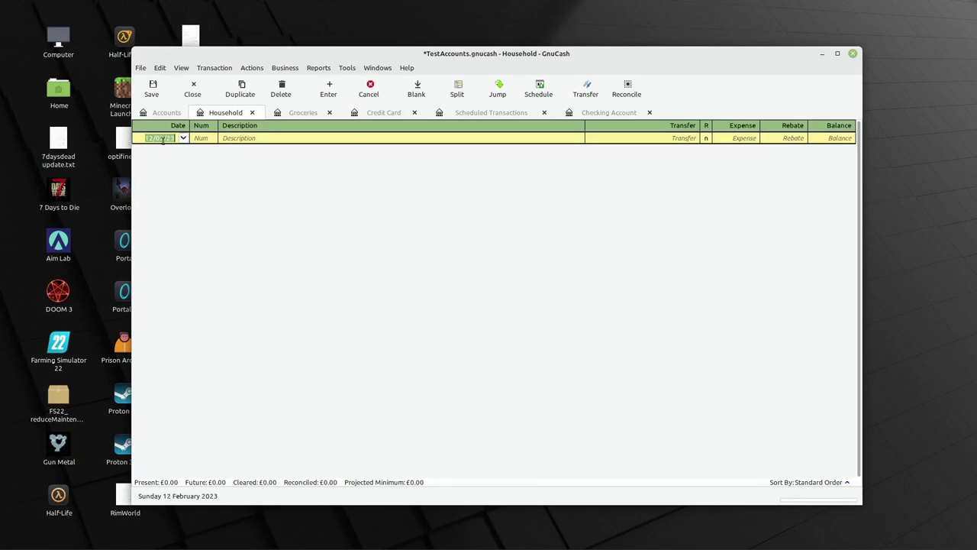
{"action": "left_click", "coordinate": [252, 112]}
{"action": "left_click", "coordinate": [162, 112]}
{"action": "left_click", "coordinate": [146, 286]}
{"action": "double_click", "coordinate": [177, 297]}
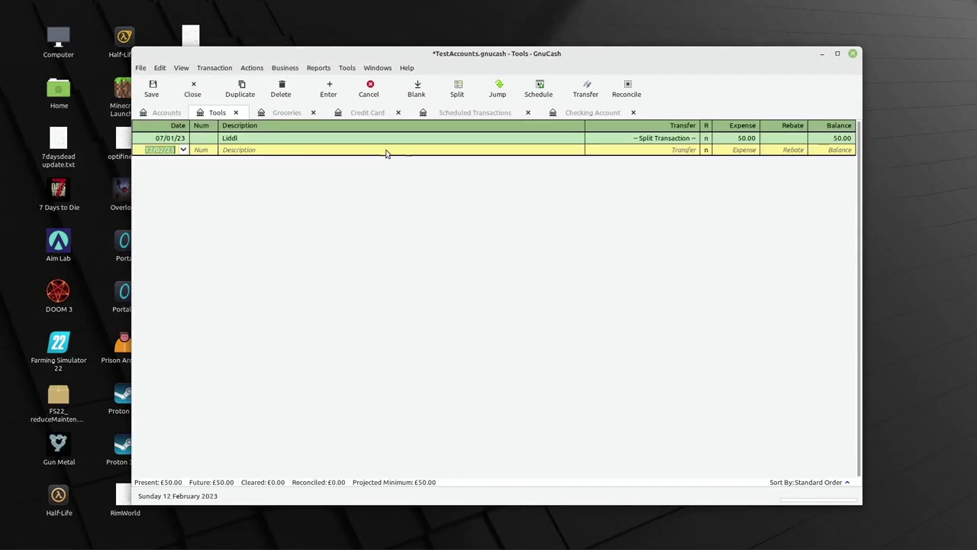
Step: Try to jump from the Liddl transaction in the Tools register to the other account
{"action": "left_click", "coordinate": [601, 142]}
{"action": "right_click", "coordinate": [552, 140]}
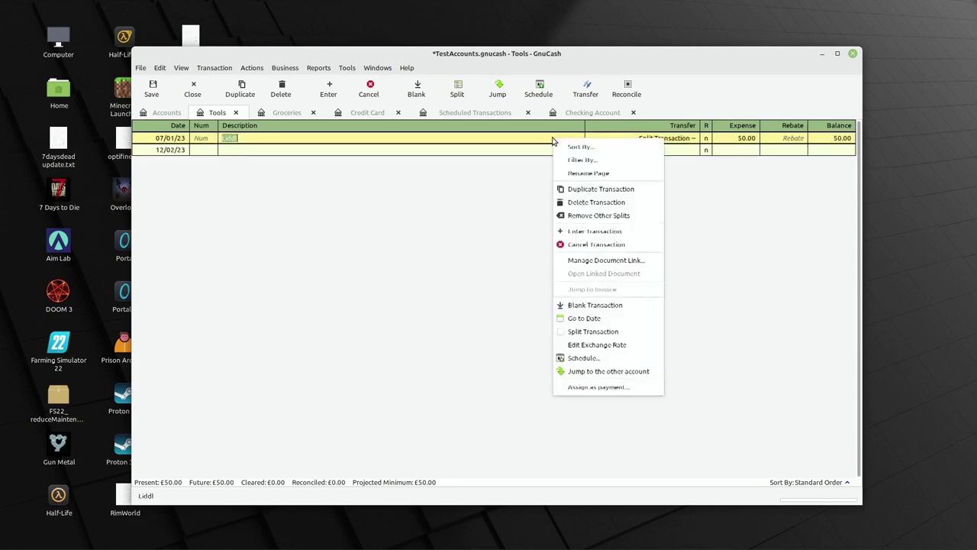
{"action": "left_click", "coordinate": [574, 372]}
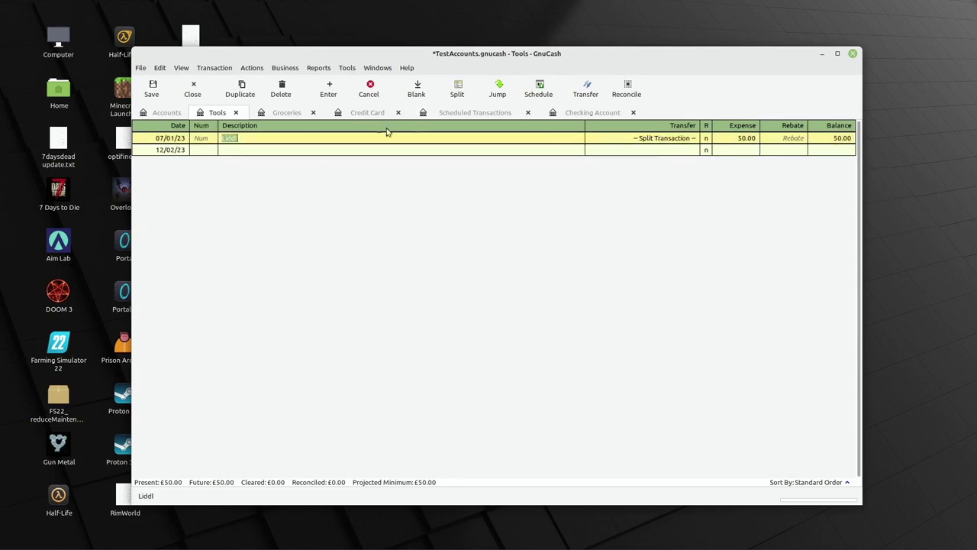
{"action": "right_click", "coordinate": [557, 138]}
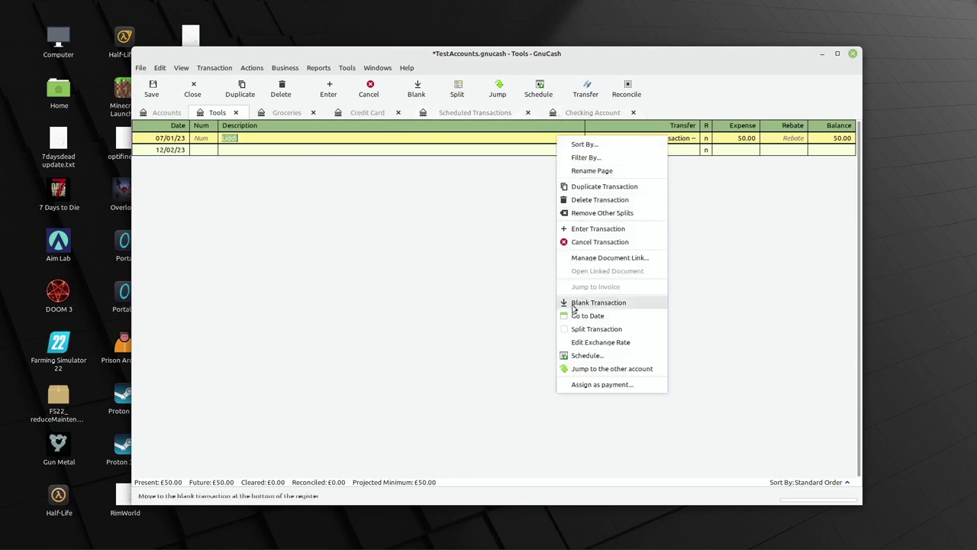
{"action": "left_click", "coordinate": [581, 368]}
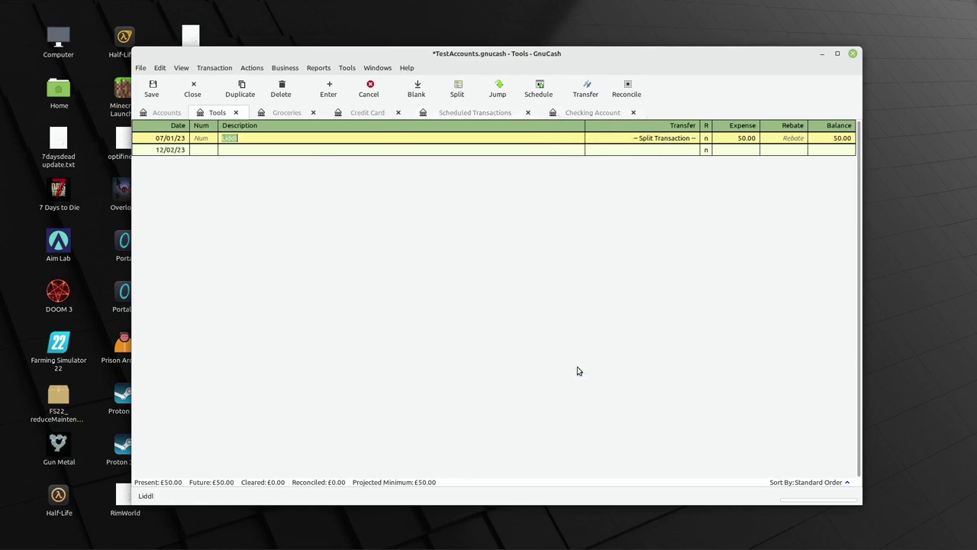
Step: Look at the Checking Account register and collapse the Liddl splits in the Credit Card register by selecting the 25/11/22 Costco transaction
{"action": "left_click", "coordinate": [564, 112]}
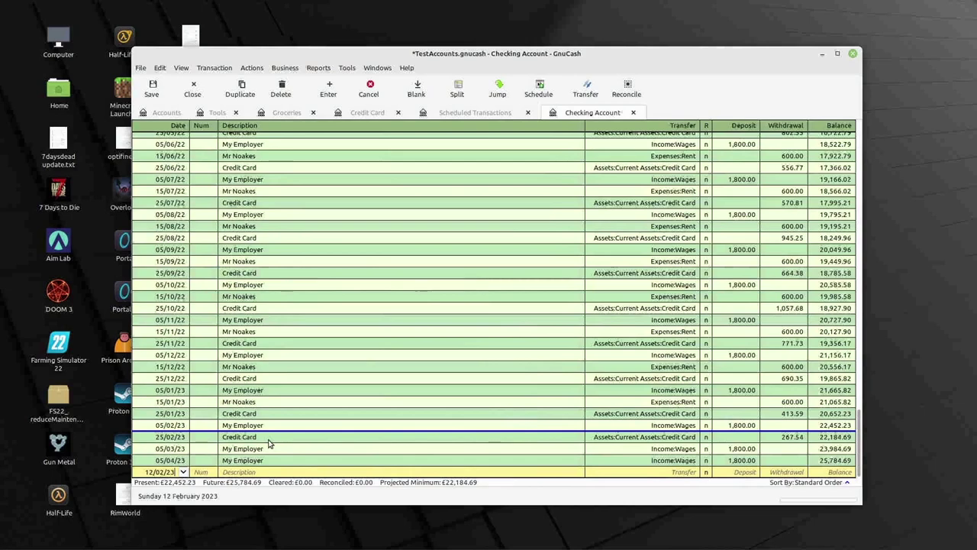
{"action": "left_click", "coordinate": [389, 113]}
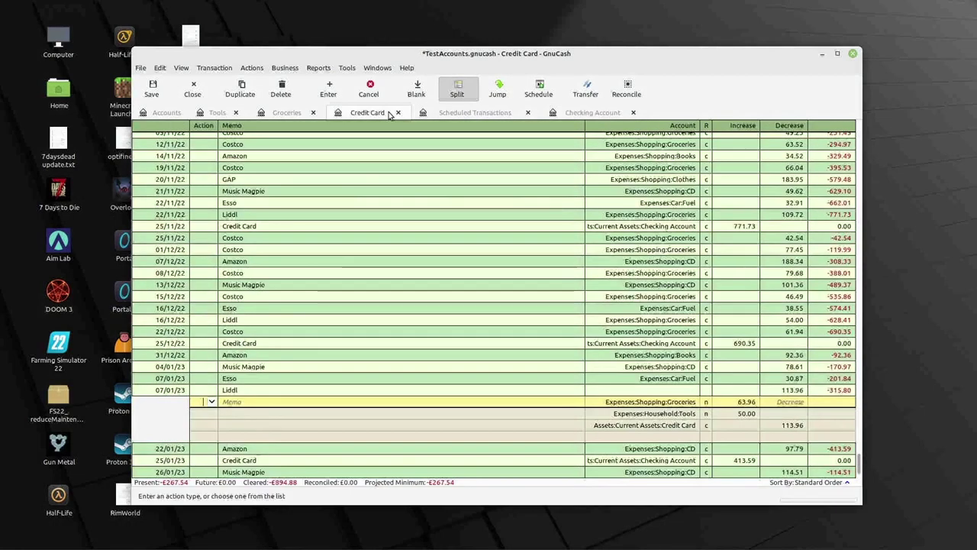
{"action": "left_click", "coordinate": [275, 242]}
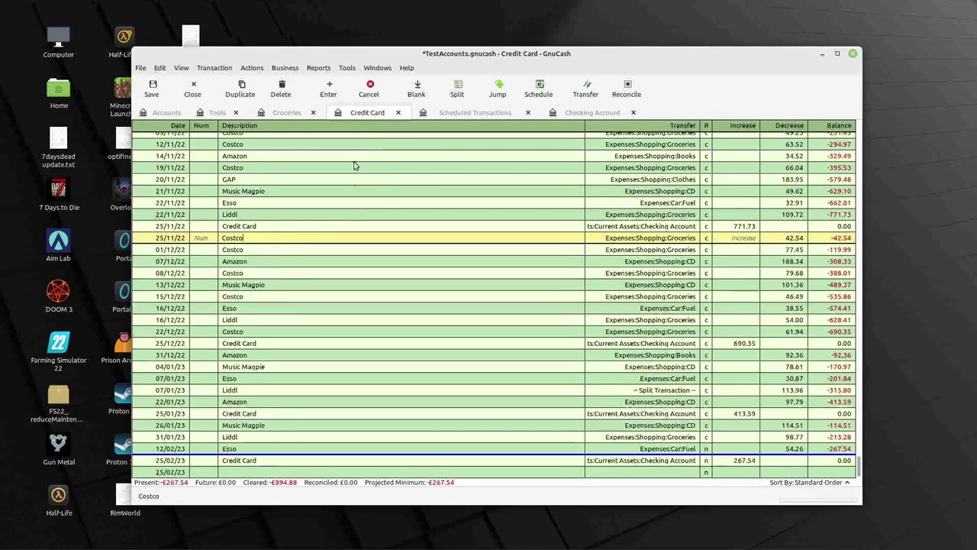
Step: Return to the Tools register and retry the jump to the other account from the Liddl transaction
{"action": "left_click", "coordinate": [217, 113]}
{"action": "right_click", "coordinate": [245, 147]}
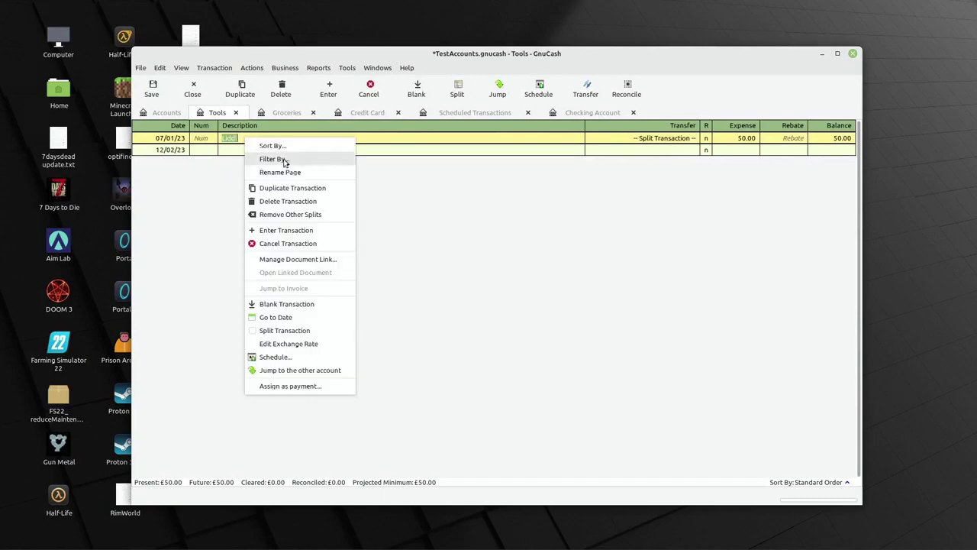
{"action": "left_click", "coordinate": [286, 372]}
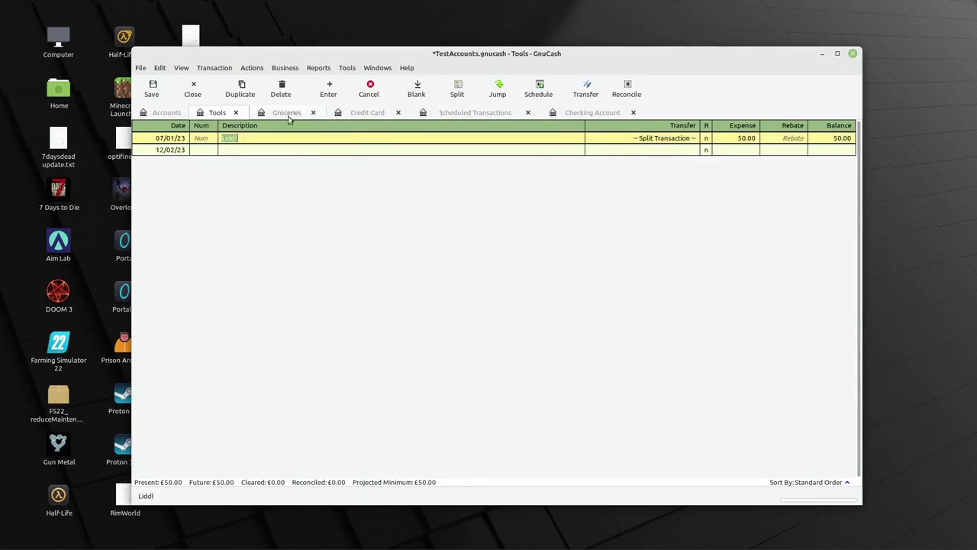
Step: Expand the 07/01/23 Liddl split transaction in the Credit Card register and examine its individual split lines
{"action": "left_click", "coordinate": [356, 114]}
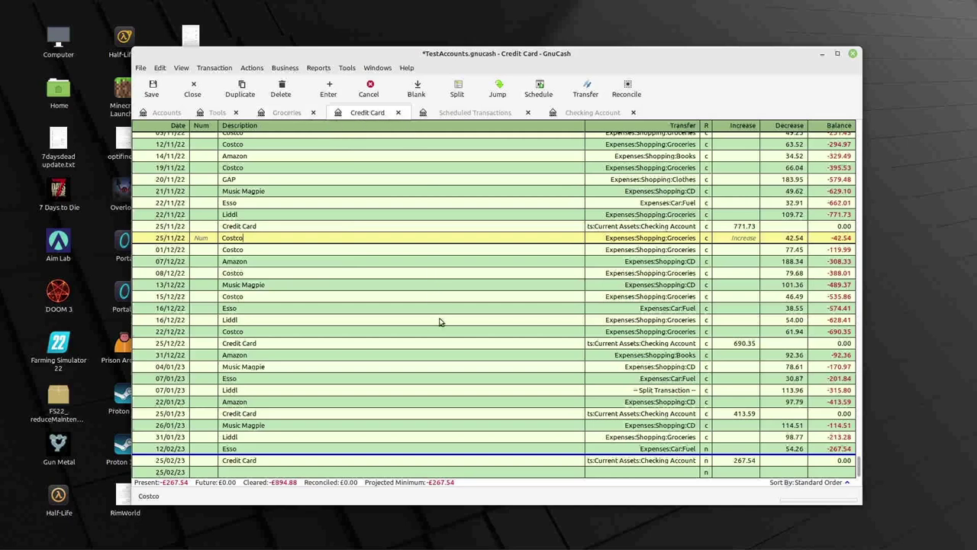
{"action": "left_click", "coordinate": [586, 389]}
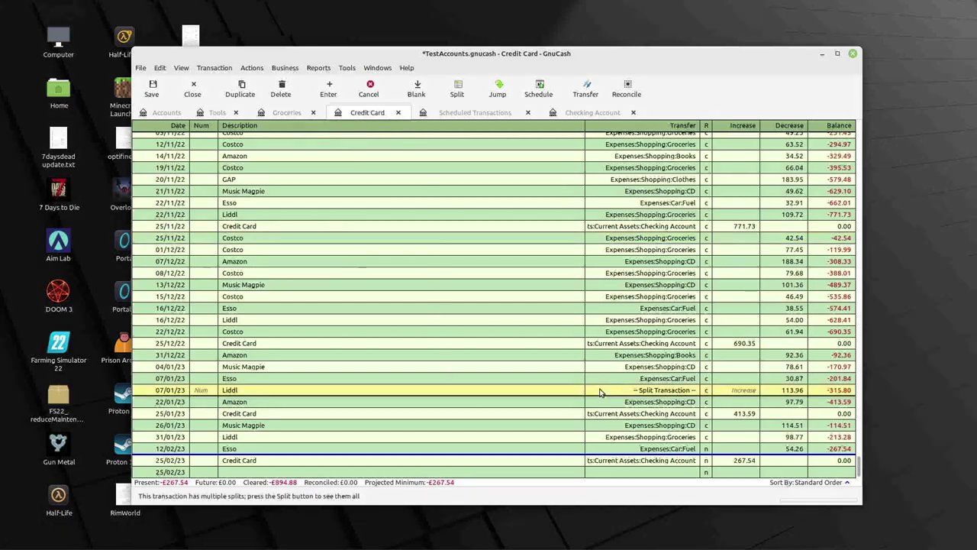
{"action": "left_click", "coordinate": [564, 390]}
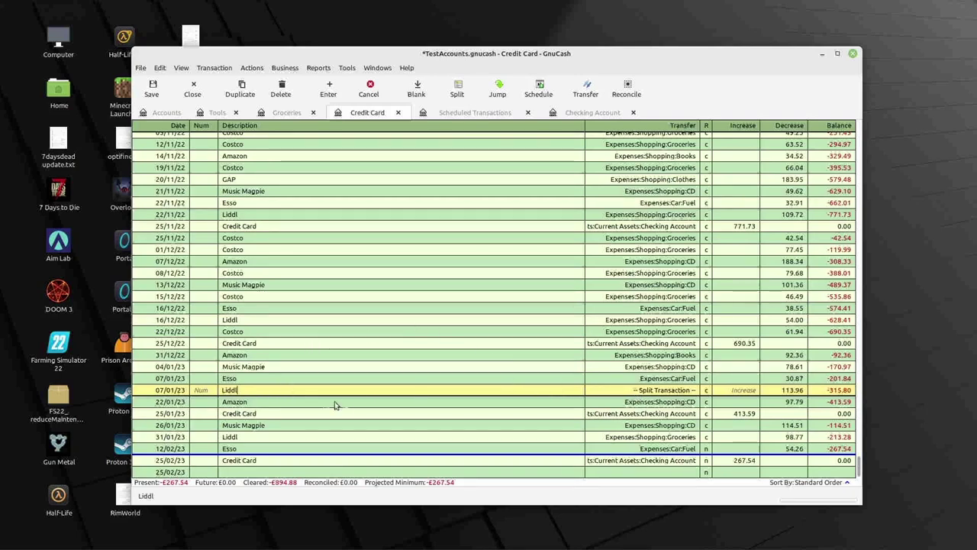
{"action": "right_click", "coordinate": [260, 390]}
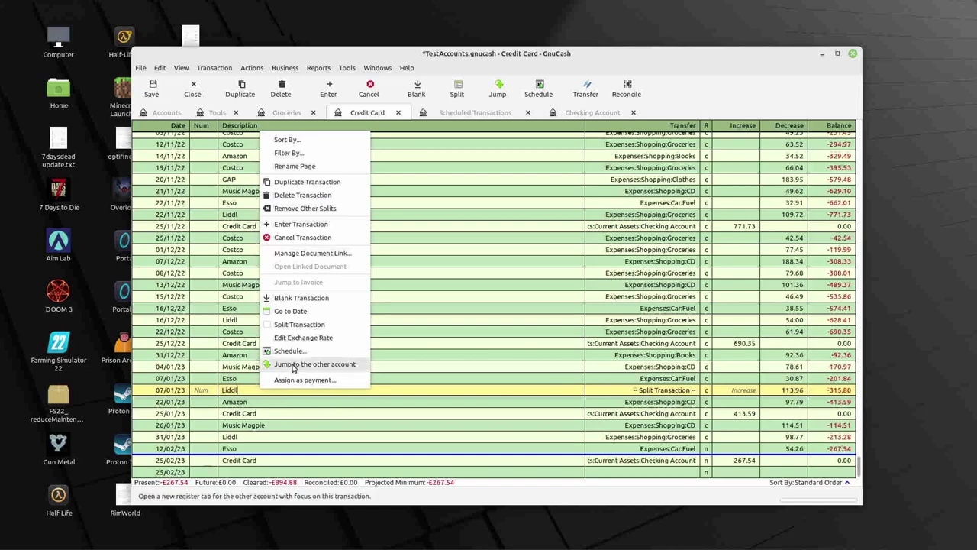
{"action": "left_click", "coordinate": [290, 328]}
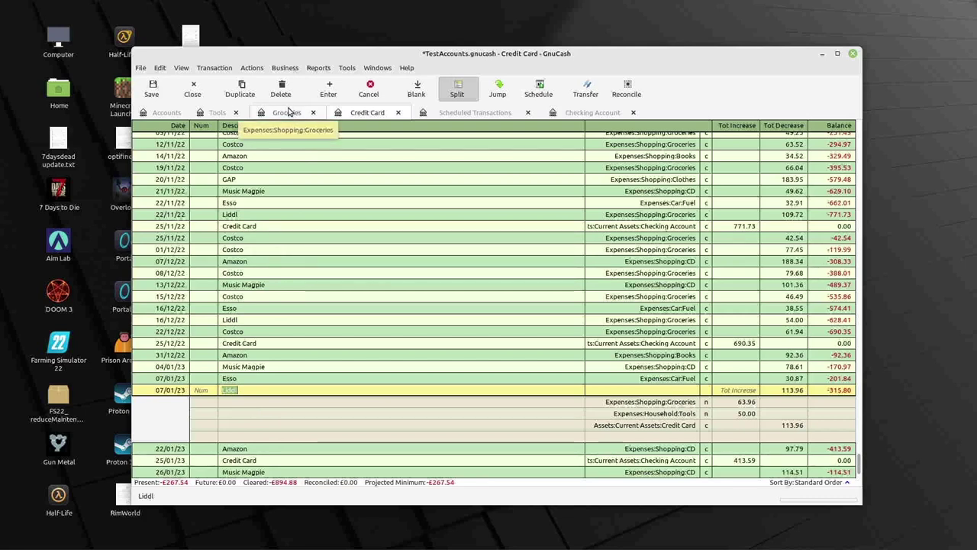
{"action": "left_click", "coordinate": [366, 405]}
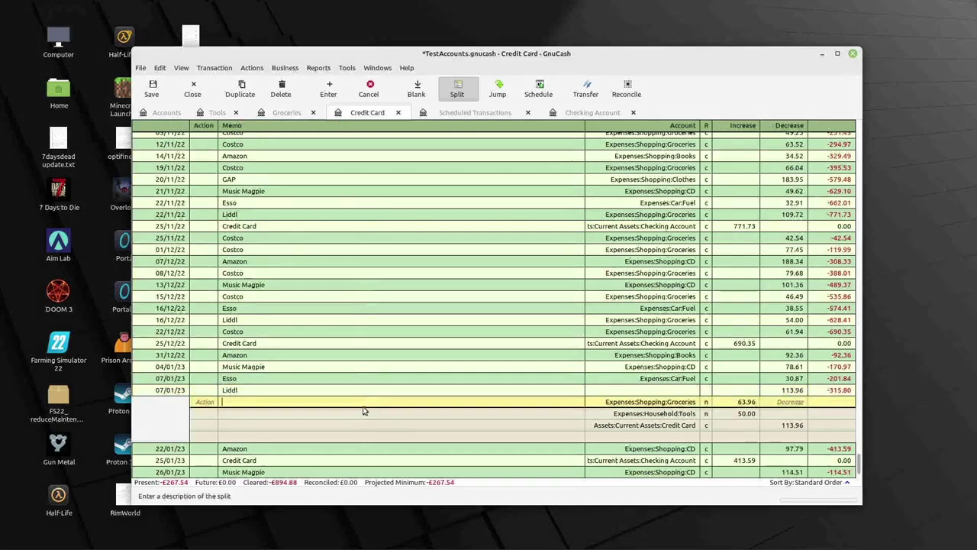
{"action": "left_click", "coordinate": [364, 414]}
{"action": "left_click", "coordinate": [354, 403]}
{"action": "left_click", "coordinate": [347, 390]}
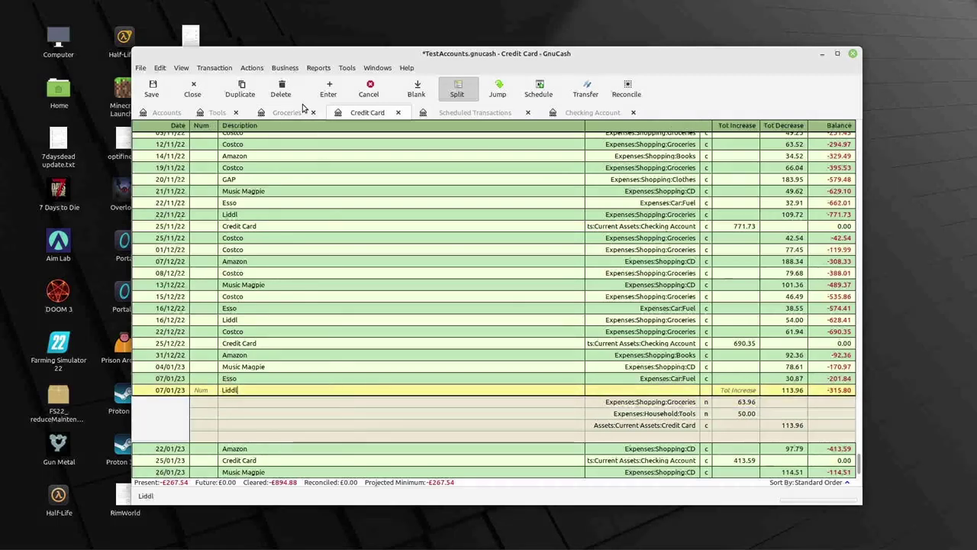
Step: Start reconciling the Checking Account with an ending balance of 460.13, matching the 25/02/19 Credit Card transaction in its register
{"action": "left_click", "coordinate": [585, 113]}
{"action": "scroll", "coordinate": [557, 176], "scroll_direction": "up", "scroll_amount": 5}
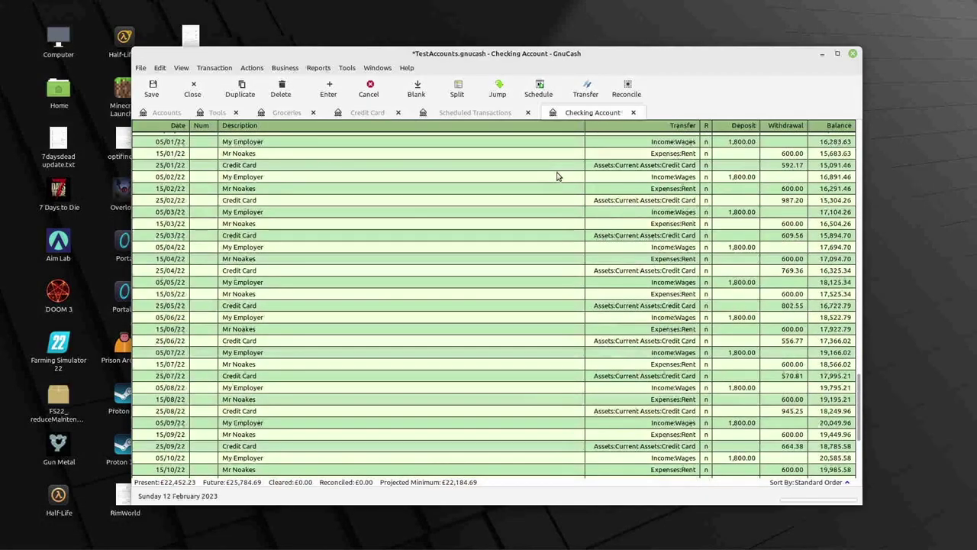
{"action": "scroll", "coordinate": [555, 174], "scroll_direction": "up", "scroll_amount": 15}
{"action": "scroll", "coordinate": [555, 172], "scroll_direction": "up", "scroll_amount": 20}
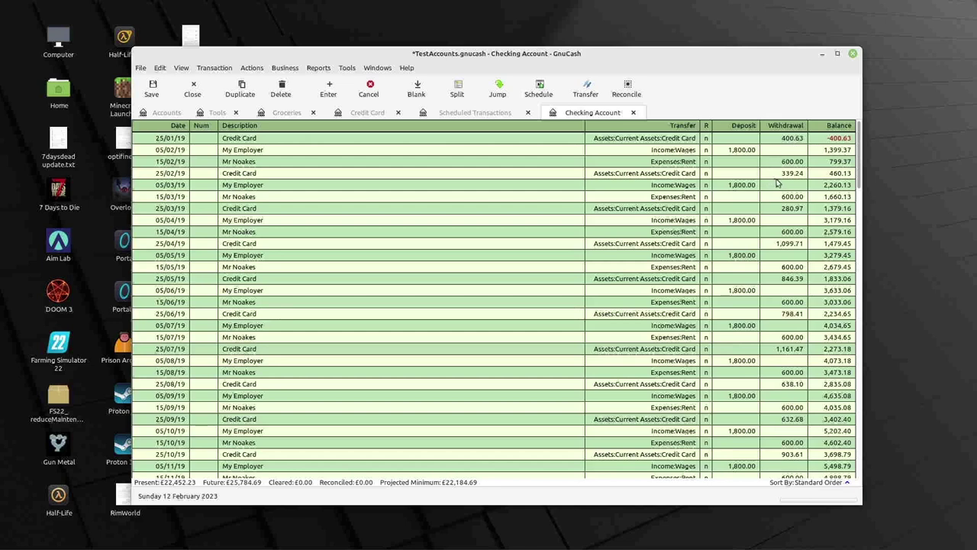
{"action": "left_click", "coordinate": [824, 175]}
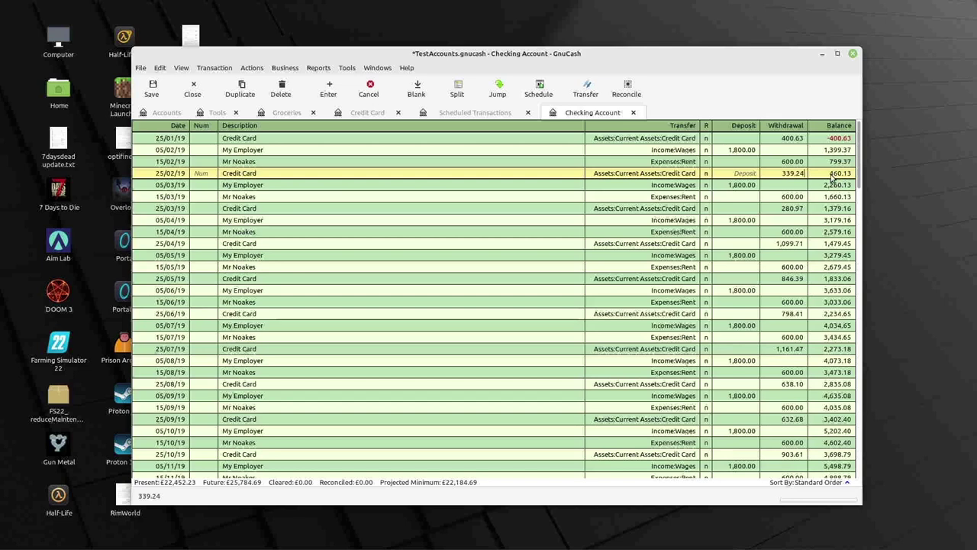
{"action": "left_click", "coordinate": [284, 68]}
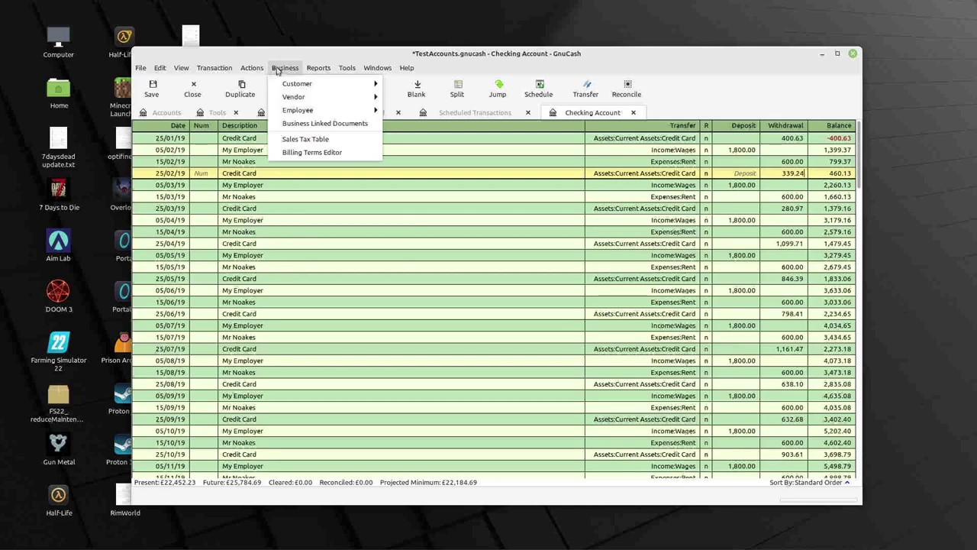
{"action": "mouse_move", "coordinate": [256, 68]}
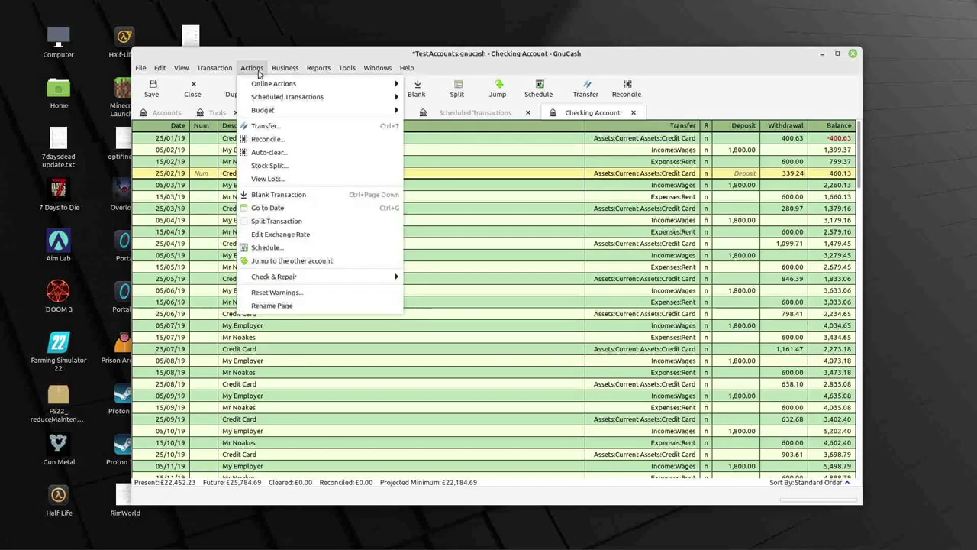
{"action": "left_click", "coordinate": [289, 145]}
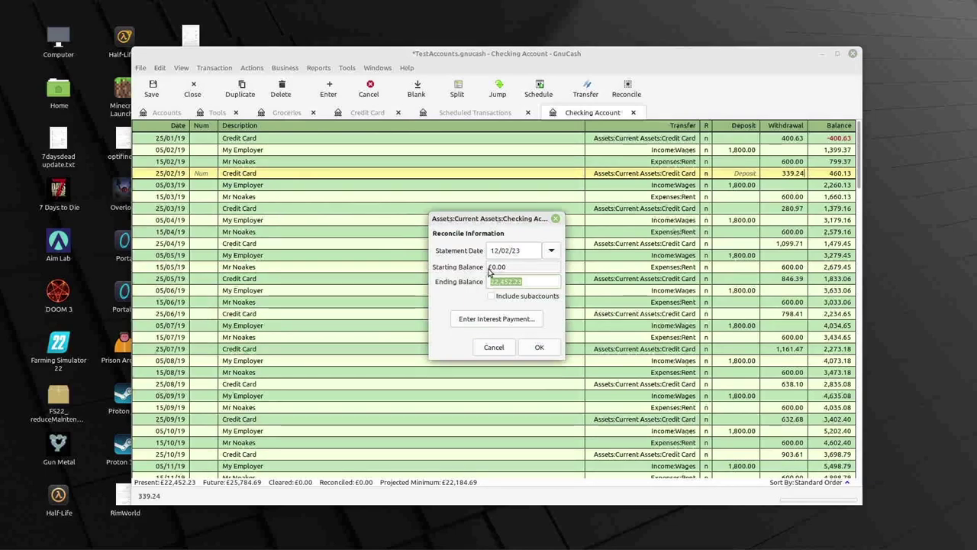
{"action": "type", "text": "460.13"}
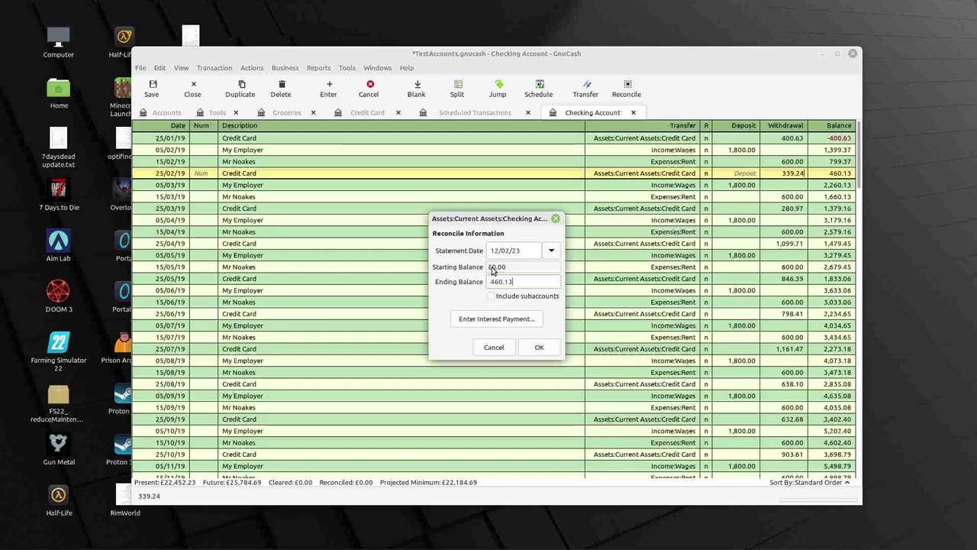
{"action": "key", "text": "Return"}
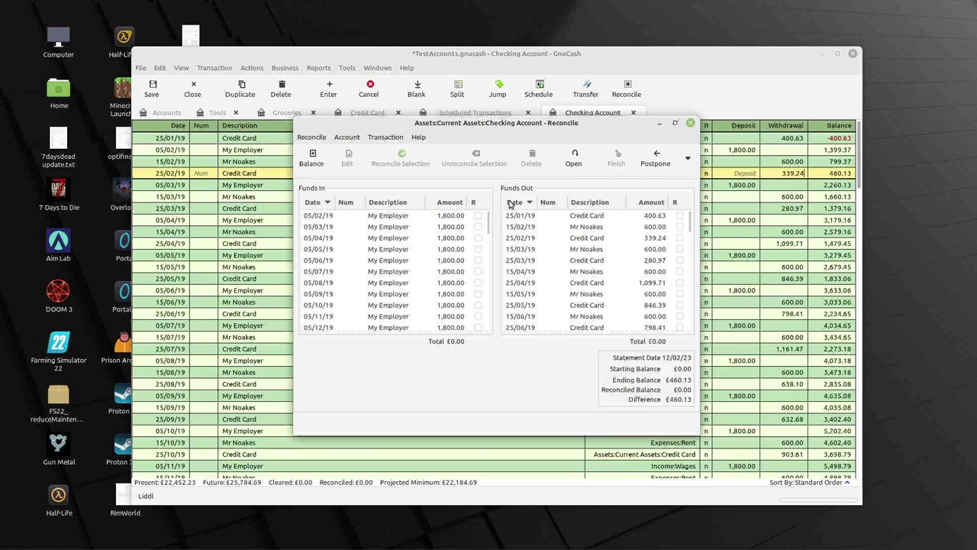
Step: Mark the 05/02/19 My Employer deposit and the 25/01/19, 15/02/19 and 25/02/19 outgoing payments as reconciled
{"action": "left_click", "coordinate": [478, 217]}
{"action": "left_click", "coordinate": [478, 217]}
{"action": "left_click", "coordinate": [477, 218]}
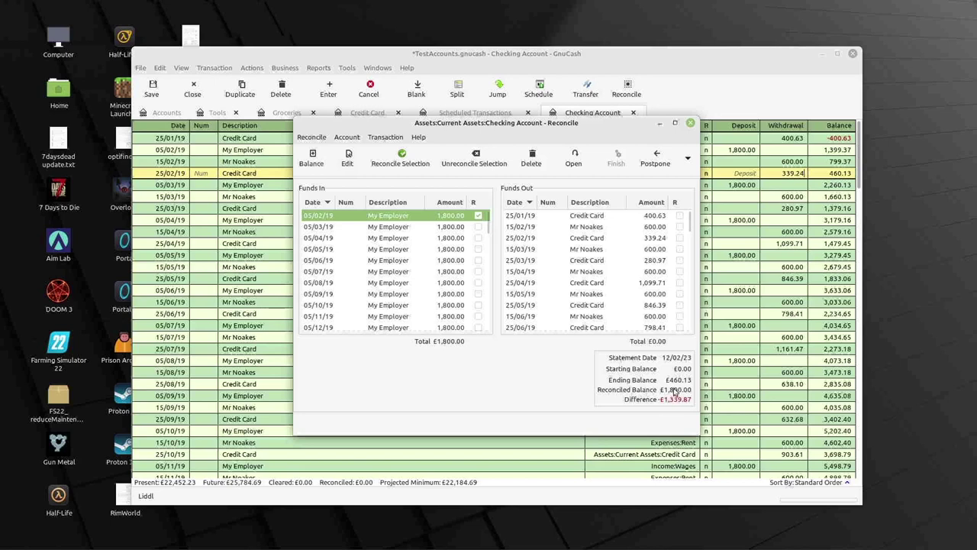
{"action": "left_click", "coordinate": [680, 215]}
{"action": "left_click", "coordinate": [679, 226]}
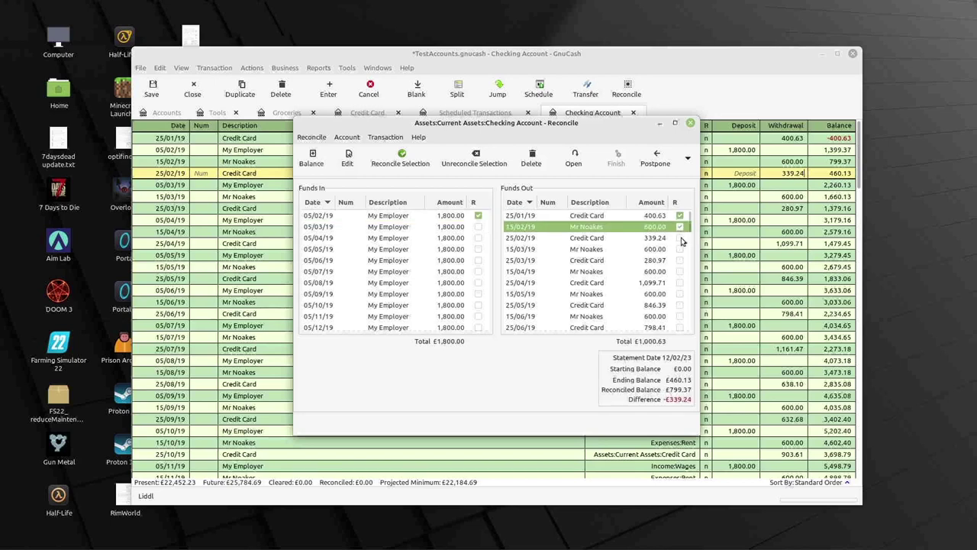
{"action": "left_click", "coordinate": [680, 238]}
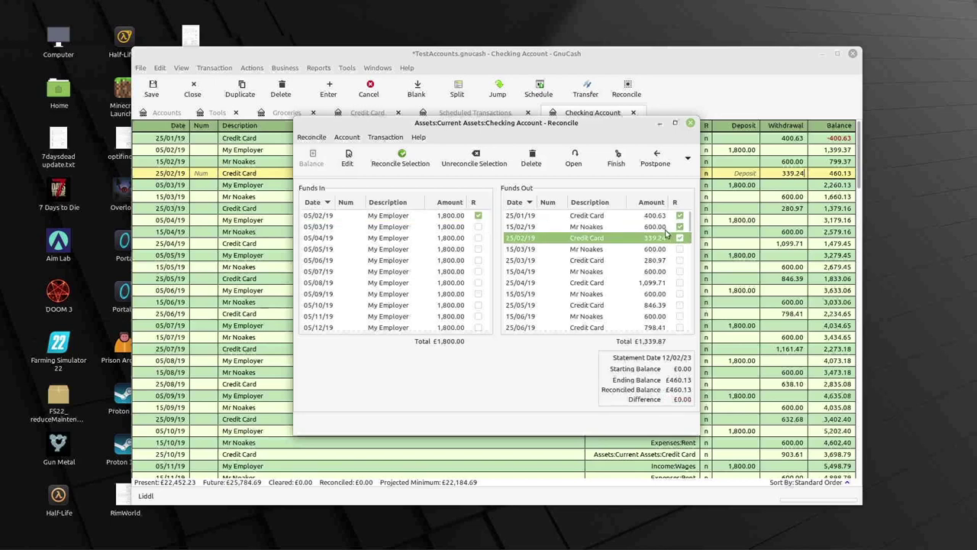
Step: Compare the marked entries with the Checking Account register beside the Reconcile window and finish the reconciliation
{"action": "left_click_drag", "start_coordinate": [611, 123], "coordinate": [553, 126]}
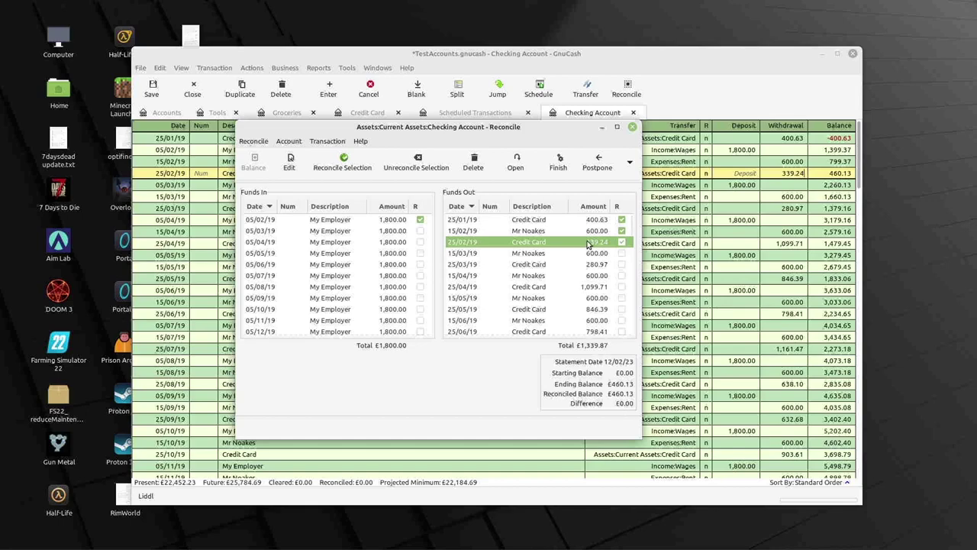
{"action": "mouse_move", "coordinate": [475, 127]}
{"action": "left_mouse_down"}
{"action": "mouse_move", "coordinate": [272, 163]}
{"action": "mouse_move", "coordinate": [299, 169]}
{"action": "left_mouse_up"}
{"action": "double_click", "coordinate": [344, 262]}
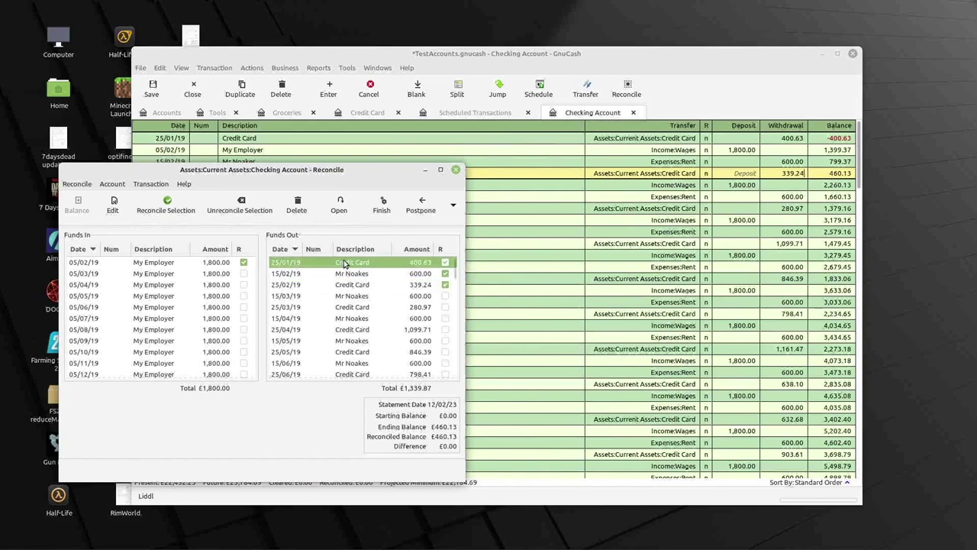
{"action": "left_click", "coordinate": [776, 139]}
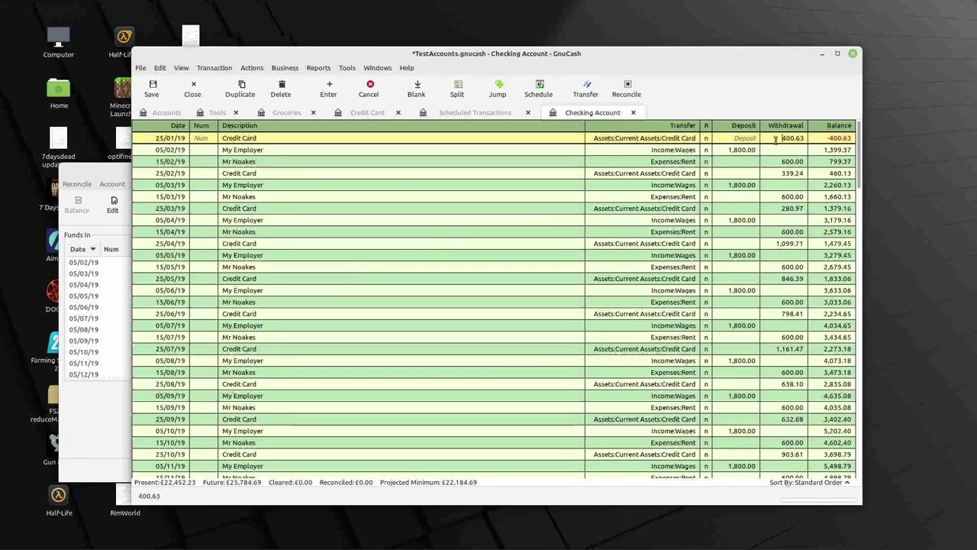
{"action": "left_click", "coordinate": [139, 173]}
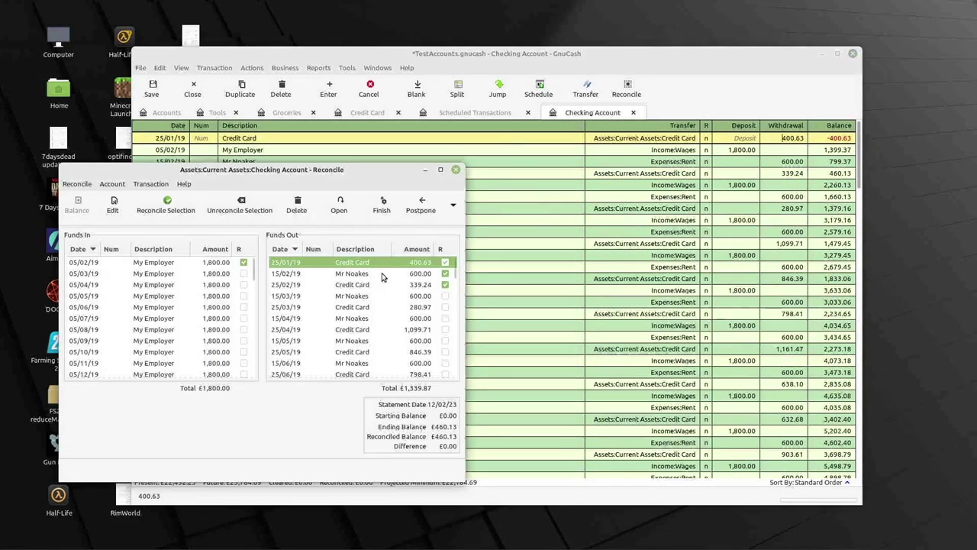
{"action": "left_click", "coordinate": [381, 210]}
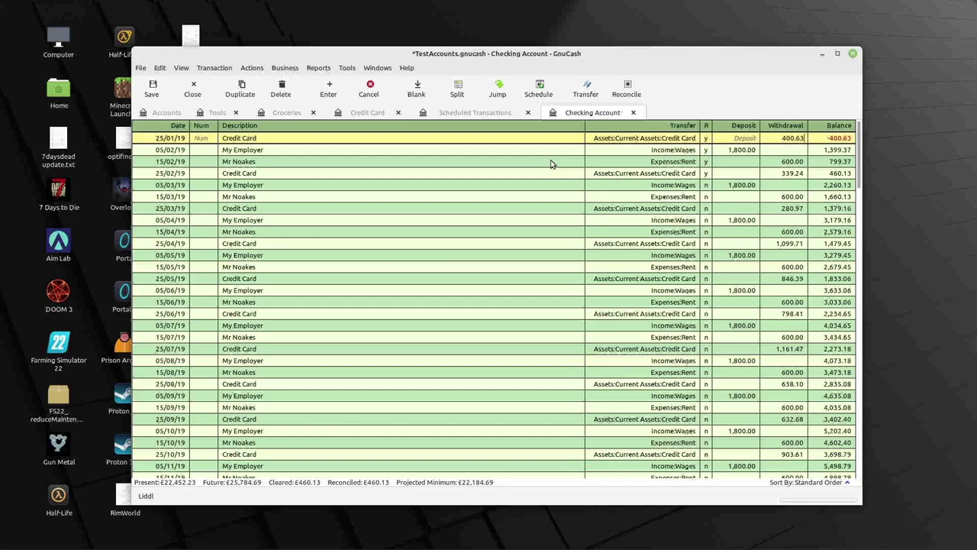
Step: Collapse the Liddl splits in the Credit Card register and save the file, closing the Scheduled Transactions page as well
{"action": "left_click", "coordinate": [367, 112]}
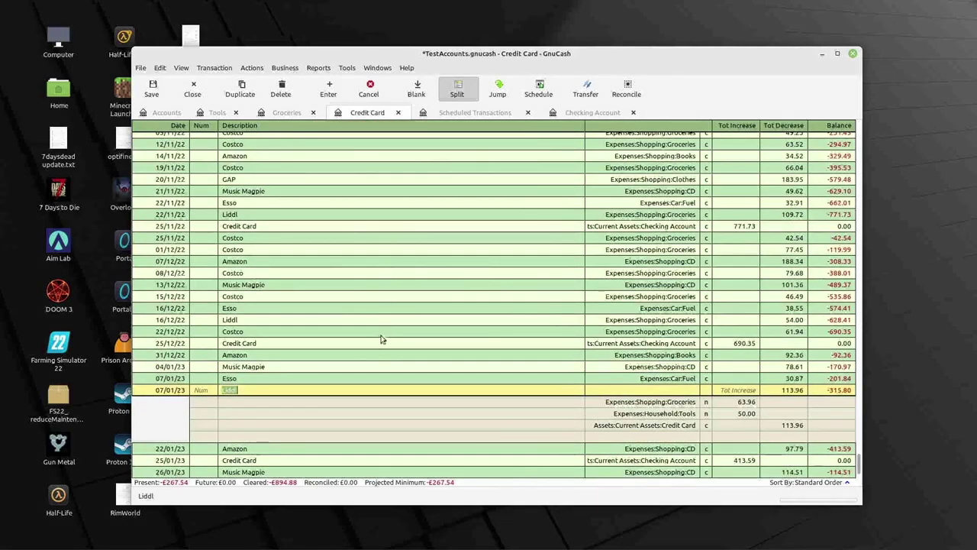
{"action": "left_click", "coordinate": [296, 378]}
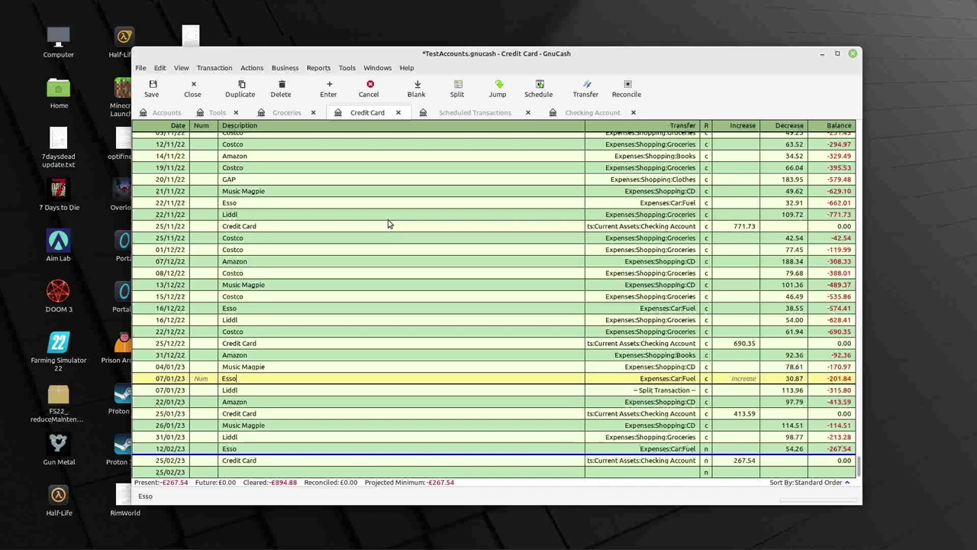
{"action": "left_click", "coordinate": [152, 90]}
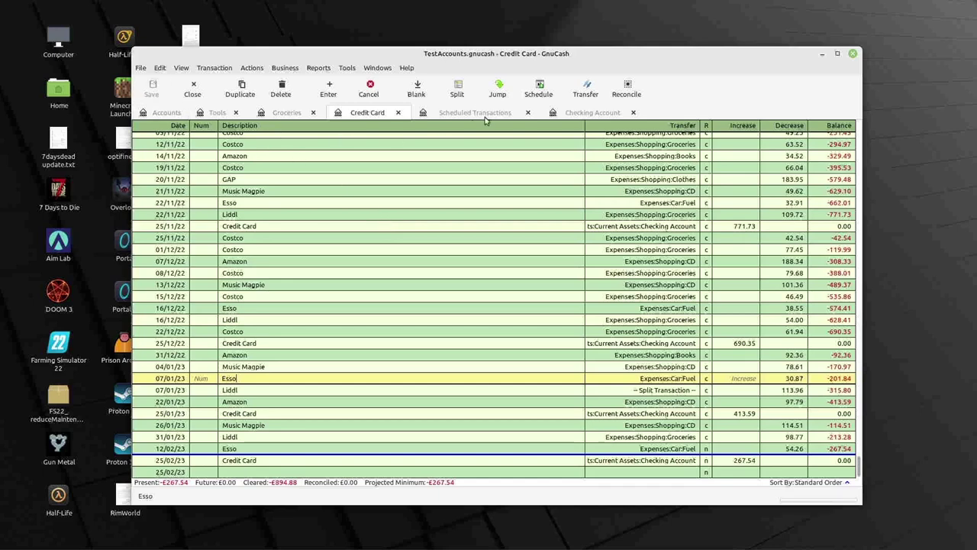
{"action": "left_click", "coordinate": [489, 112]}
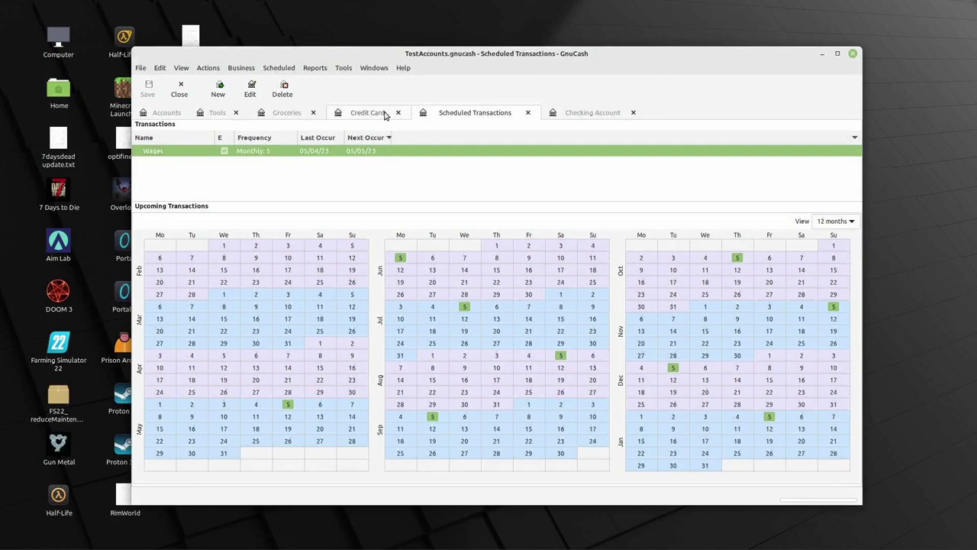
{"action": "left_click", "coordinate": [528, 112]}
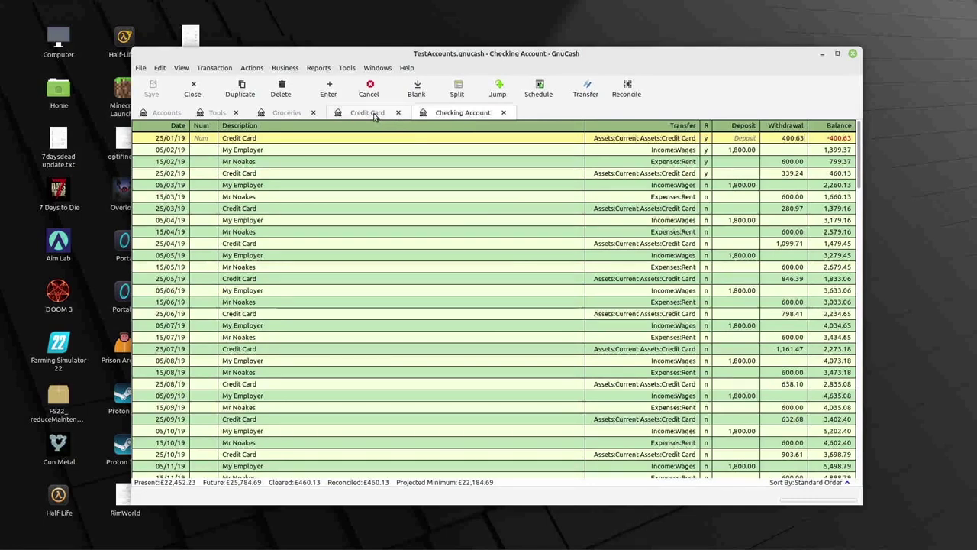
Step: Open the Scheduled Transaction Editor and start a new scheduled transaction, showing its template transaction
{"action": "left_click", "coordinate": [252, 67]}
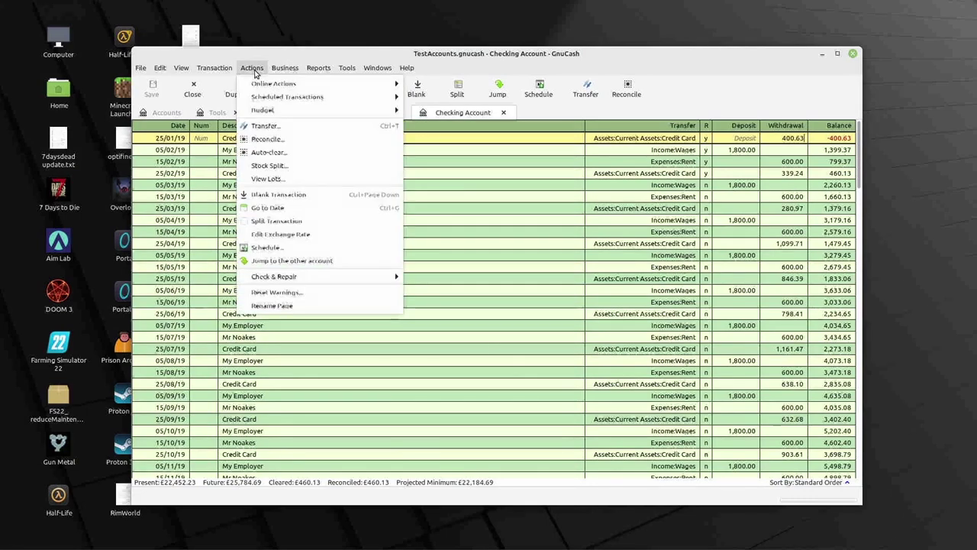
{"action": "mouse_move", "coordinate": [261, 97]}
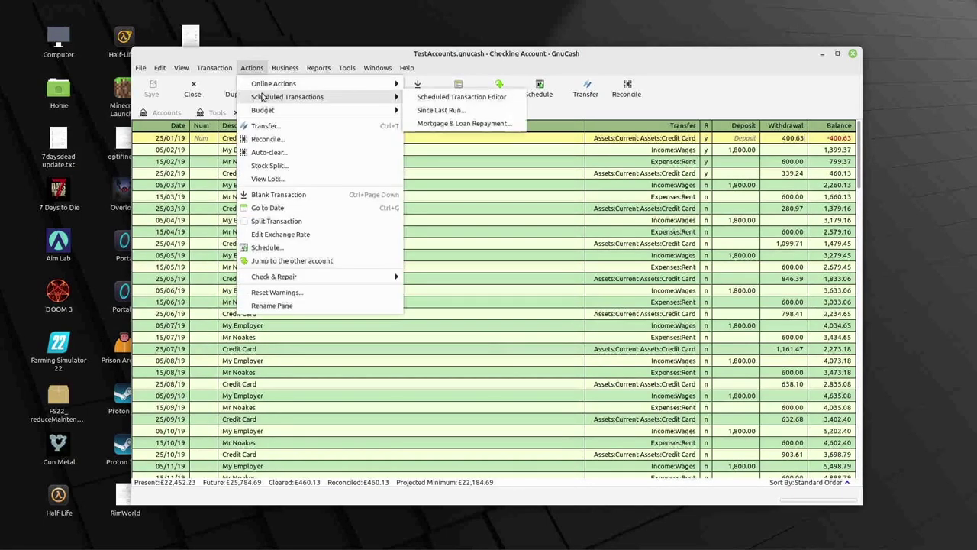
{"action": "left_click", "coordinate": [439, 100]}
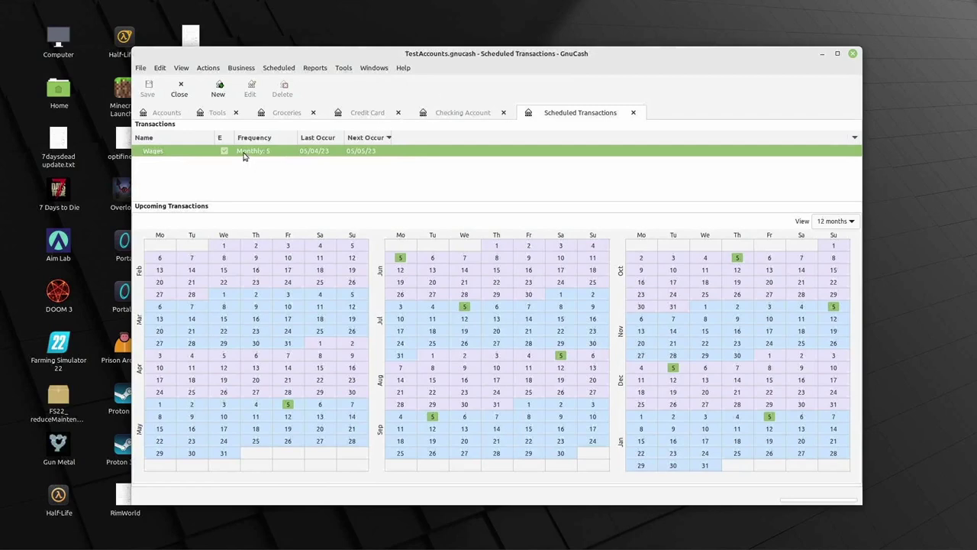
{"action": "left_click", "coordinate": [219, 89]}
{"action": "left_click", "coordinate": [482, 96]}
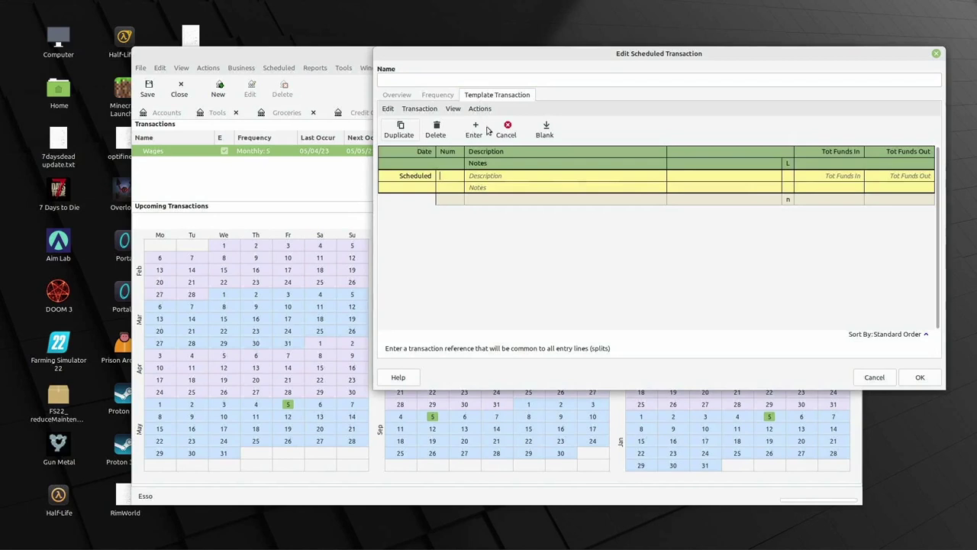
Step: Choose Assets:Current Assets:Credit Card as the template's split account, discard the new scheduled transaction and close the Scheduled Transactions page
{"action": "left_click", "coordinate": [776, 198]}
{"action": "left_click", "coordinate": [755, 222]}
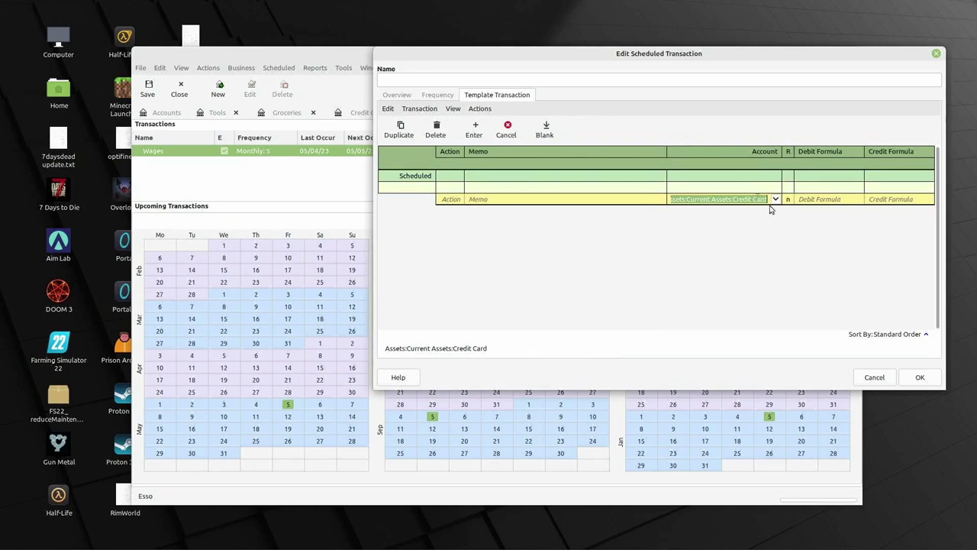
{"action": "left_click", "coordinate": [876, 379]}
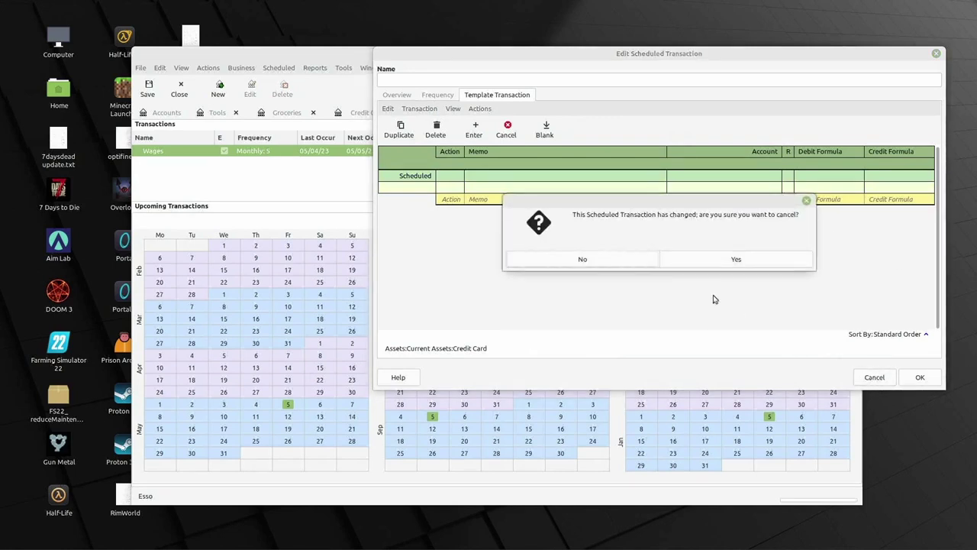
{"action": "left_click", "coordinate": [677, 262]}
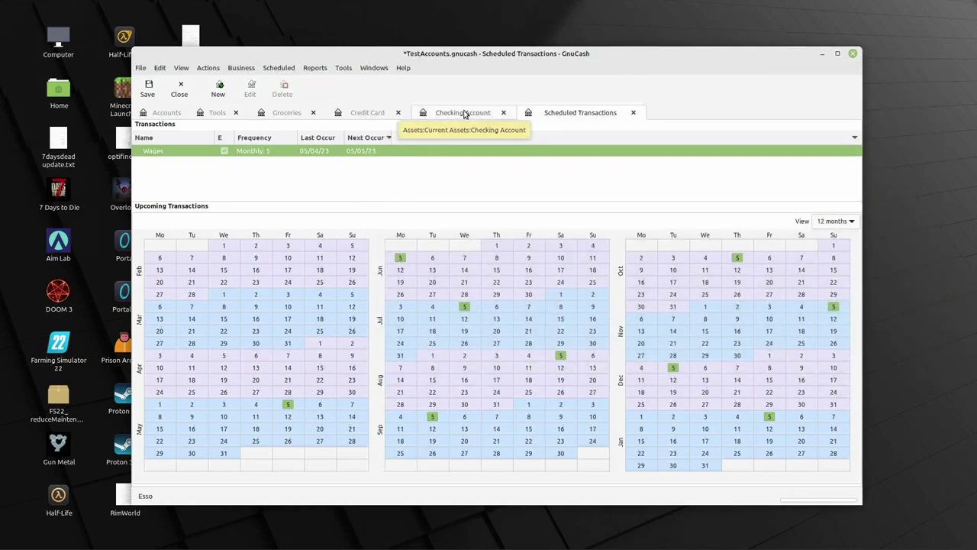
{"action": "left_click", "coordinate": [634, 113]}
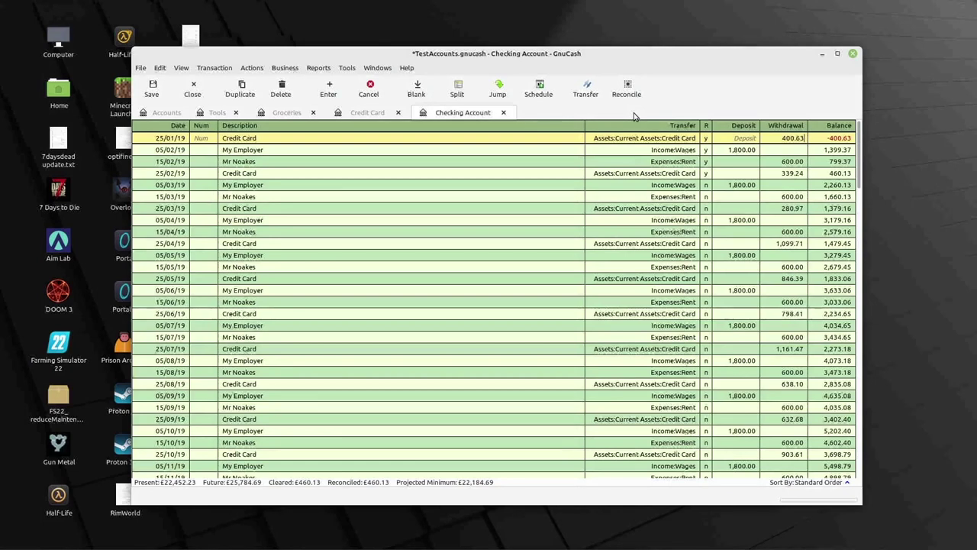
Step: Run the Amazon Report from the saved report configurations and look through its yearly subtotals and transactions
{"action": "left_click", "coordinate": [319, 68]}
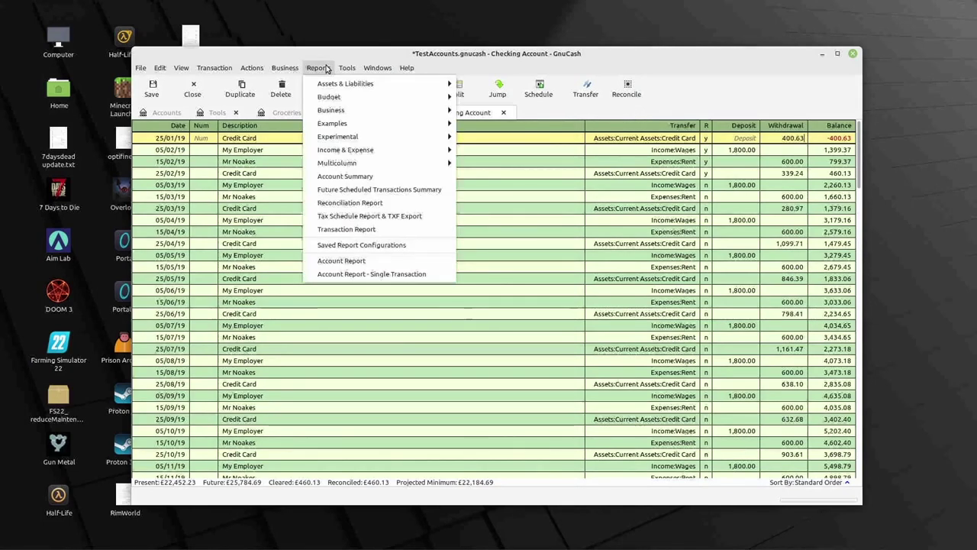
{"action": "left_click", "coordinate": [328, 245]}
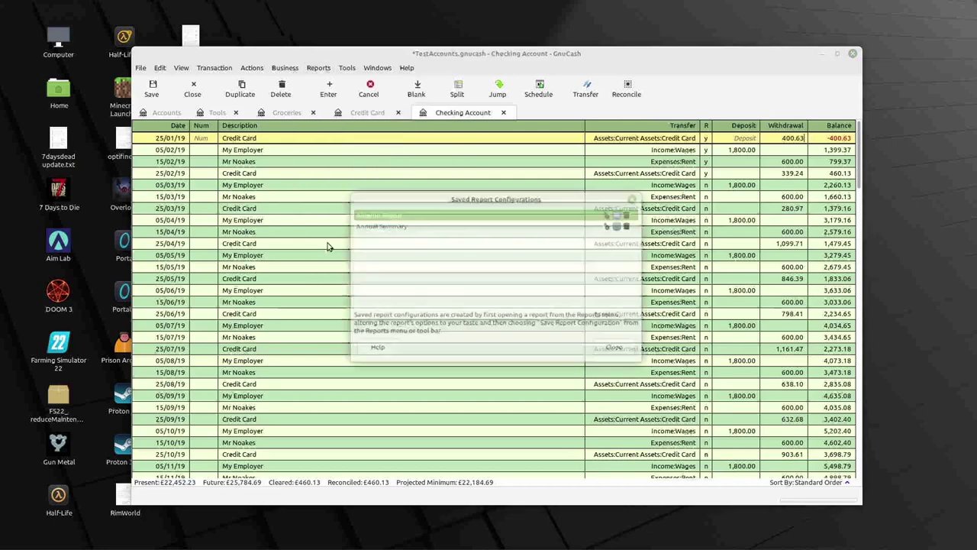
{"action": "double_click", "coordinate": [387, 216]}
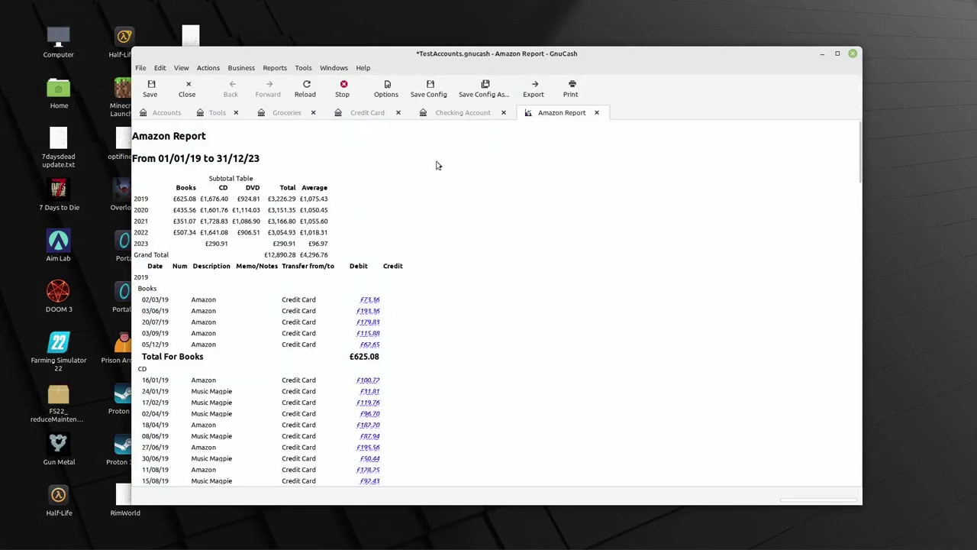
{"action": "scroll", "coordinate": [463, 222], "scroll_direction": "down", "scroll_amount": 3}
{"action": "scroll", "coordinate": [464, 223], "scroll_direction": "up", "scroll_amount": 3}
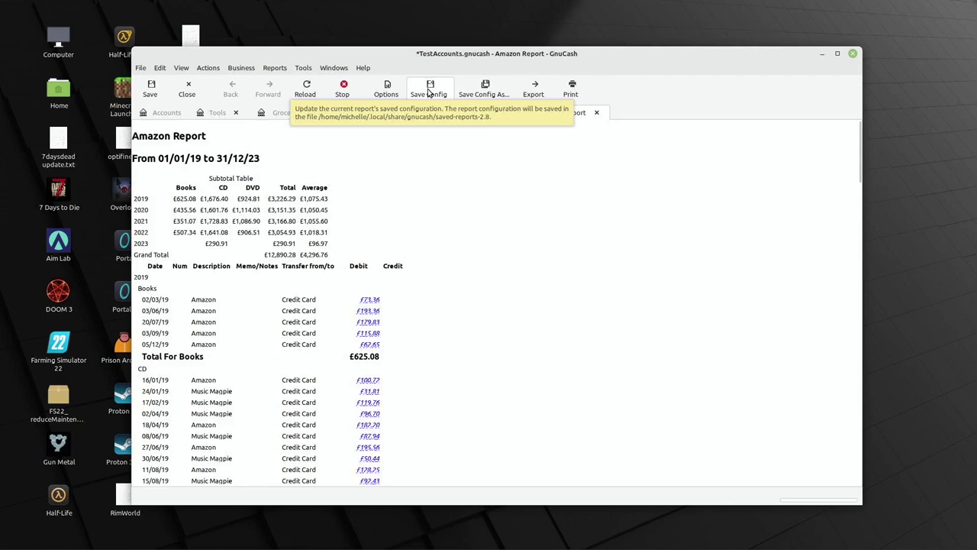
Step: Rename the open Amazon report to "Entertainment Report" in its options and apply the change
{"action": "left_click", "coordinate": [387, 89]}
{"action": "double_click", "coordinate": [460, 206]}
{"action": "type", "text": "Enter"}
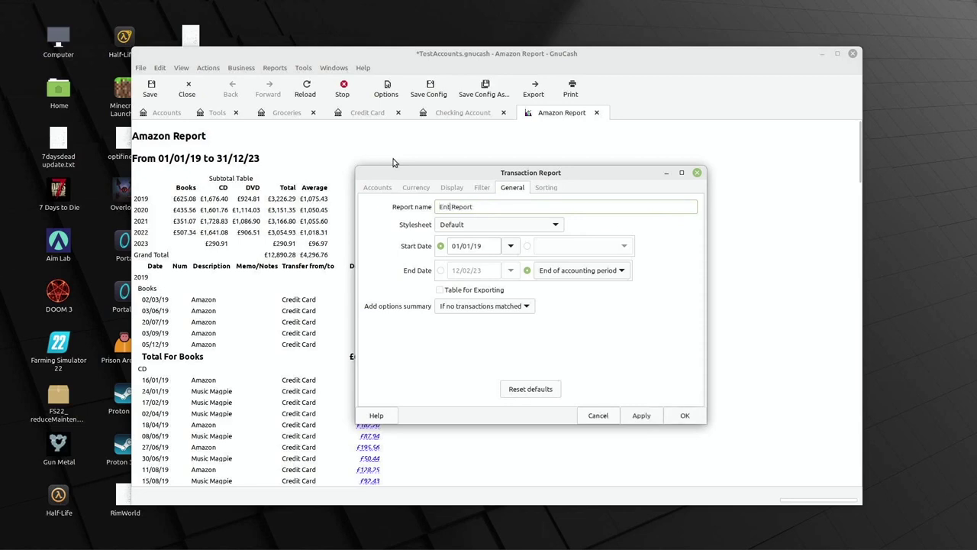
{"action": "type", "text": "tainment"}
{"action": "left_click", "coordinate": [640, 415]}
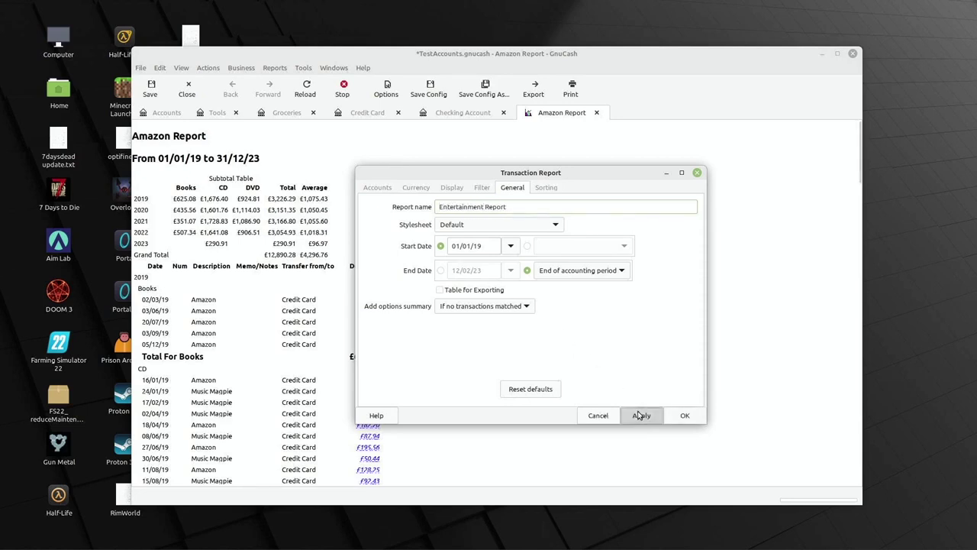
Step: Save the renamed report as a new configuration called "Entertainment Report" and close the report
{"action": "left_click", "coordinate": [696, 172]}
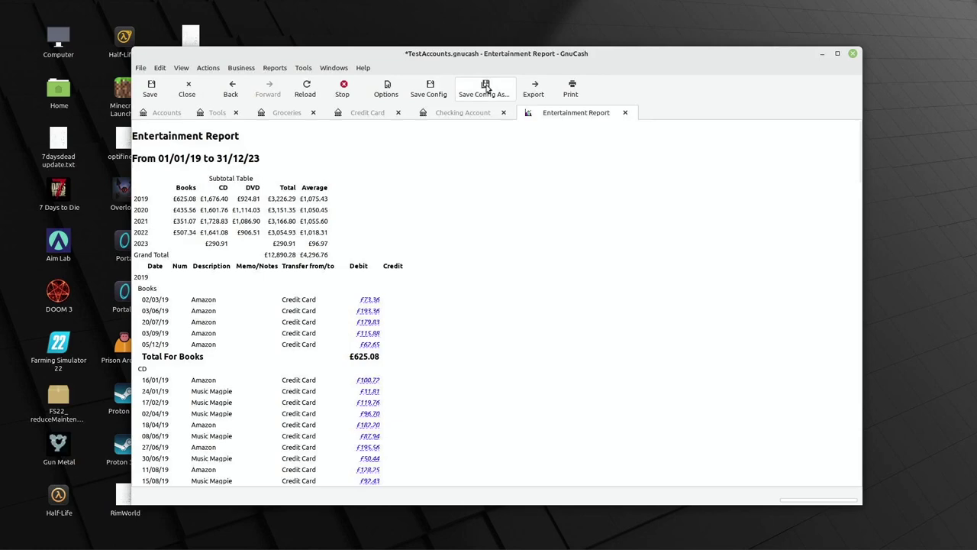
{"action": "left_click", "coordinate": [486, 87]}
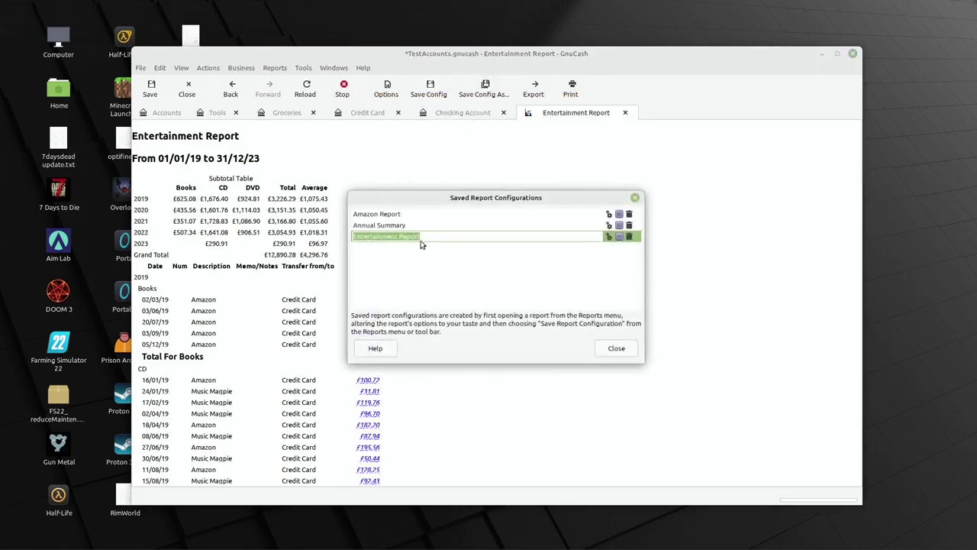
{"action": "left_click", "coordinate": [620, 349]}
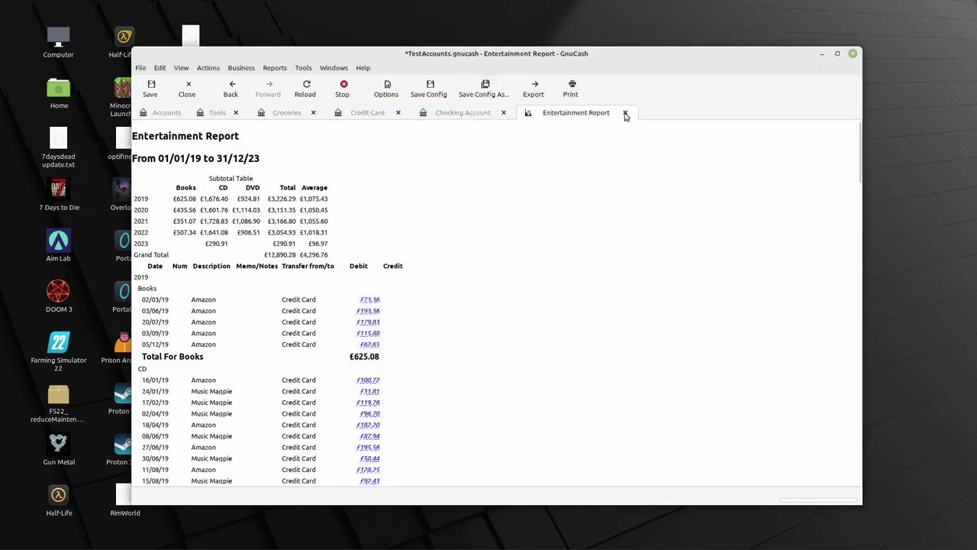
{"action": "left_click", "coordinate": [625, 112]}
Step: Reopen the original Amazon Report from the saved report configurations
{"action": "left_click", "coordinate": [321, 68]}
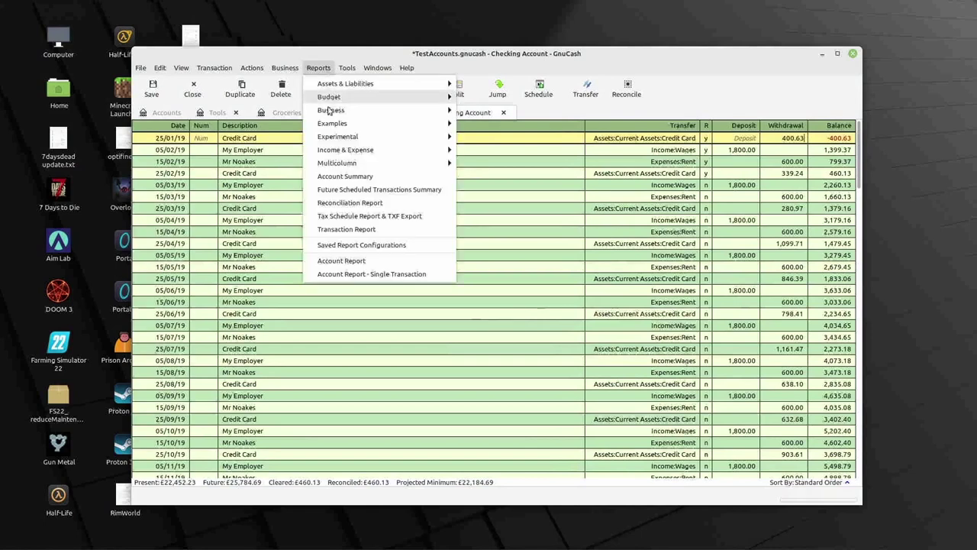
{"action": "left_click", "coordinate": [359, 244]}
{"action": "double_click", "coordinate": [380, 219]}
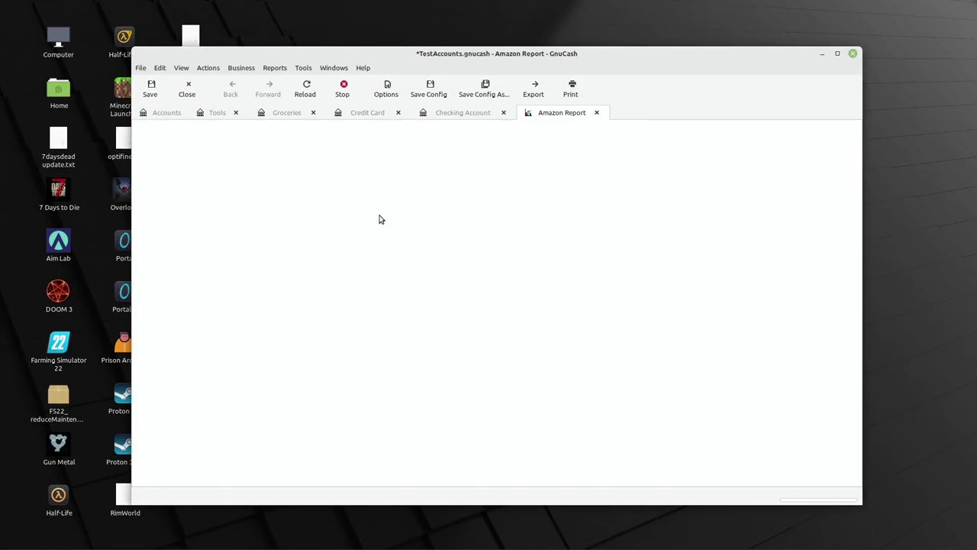
Step: Set the Amazon Report's transaction filter to "Amazon" only, apply the change and close the report options
{"action": "left_click", "coordinate": [387, 90]}
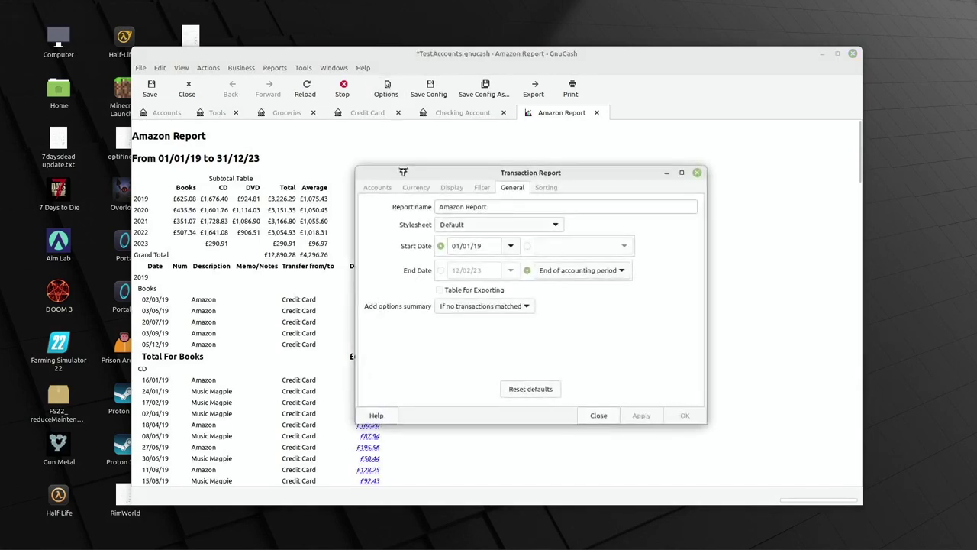
{"action": "left_click", "coordinate": [479, 187]}
{"action": "left_click_drag", "start_coordinate": [459, 239], "coordinate": [505, 237]}
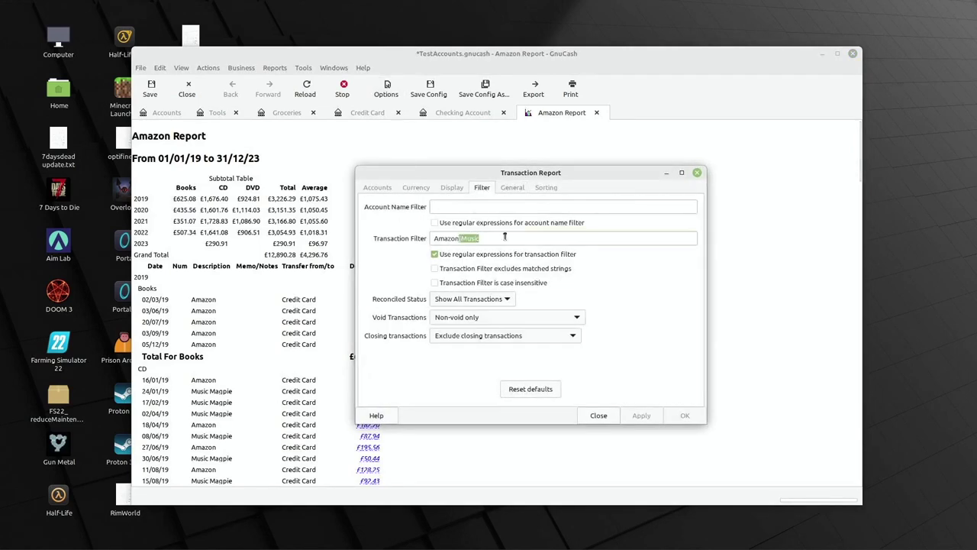
{"action": "key", "text": "BackSpace"}
{"action": "left_click", "coordinate": [641, 416]}
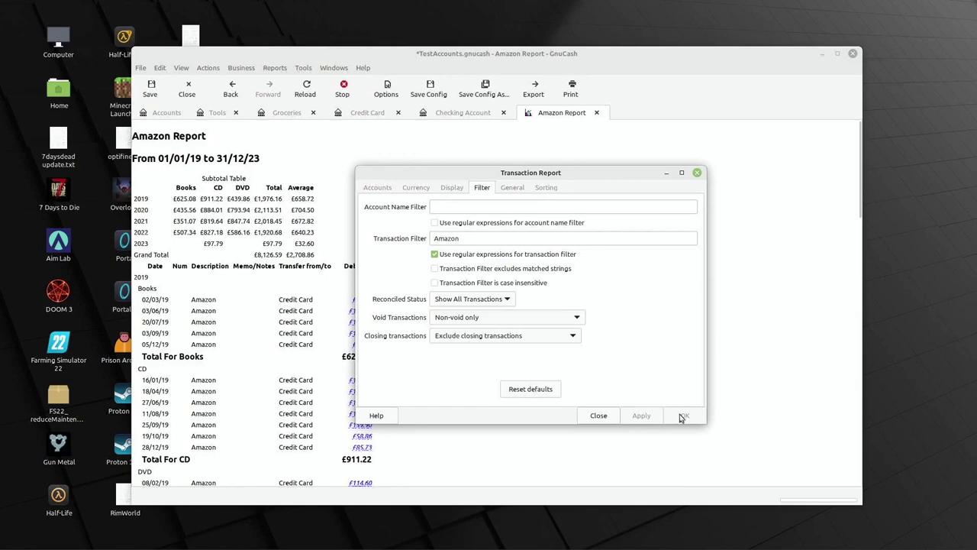
{"action": "left_click", "coordinate": [598, 415]}
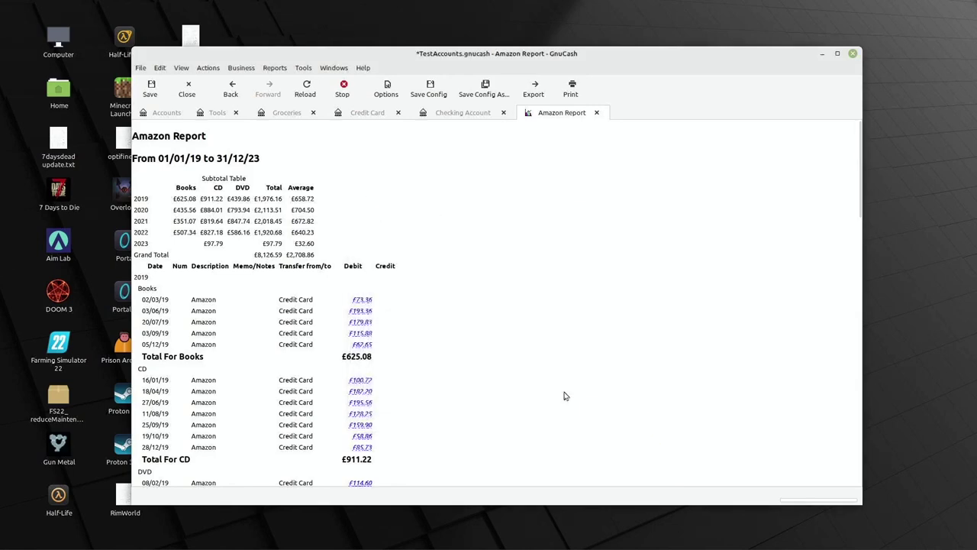
Step: Review the filtered Amazon transactions and save the changes to the existing Amazon Report configuration
{"action": "scroll", "coordinate": [192, 252], "scroll_direction": "down", "scroll_amount": 5}
{"action": "scroll", "coordinate": [245, 158], "scroll_direction": "up", "scroll_amount": 5}
{"action": "left_click", "coordinate": [433, 88]}
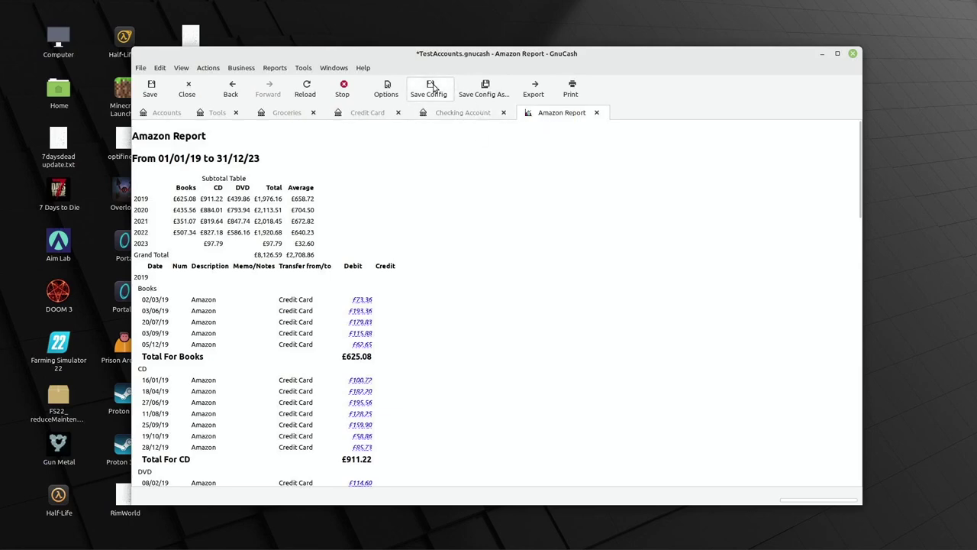
{"action": "scroll", "coordinate": [356, 209], "scroll_direction": "down", "scroll_amount": 4}
{"action": "scroll", "coordinate": [365, 187], "scroll_direction": "up", "scroll_amount": 3}
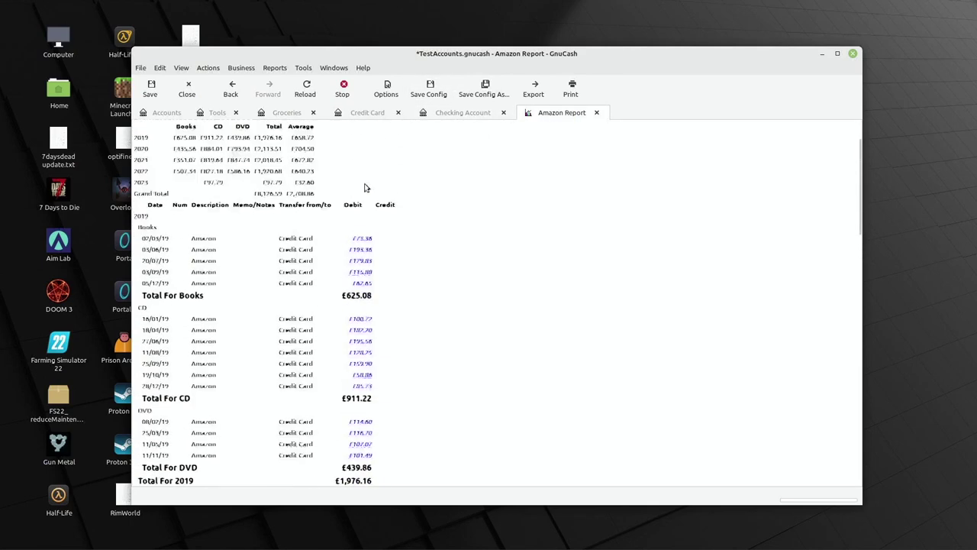
{"action": "scroll", "coordinate": [365, 188], "scroll_direction": "up", "scroll_amount": 1}
Step: Run the Entertainment Report from the saved report configurations and look through its Amazon and Music Magpie transactions
{"action": "left_click", "coordinate": [275, 68]}
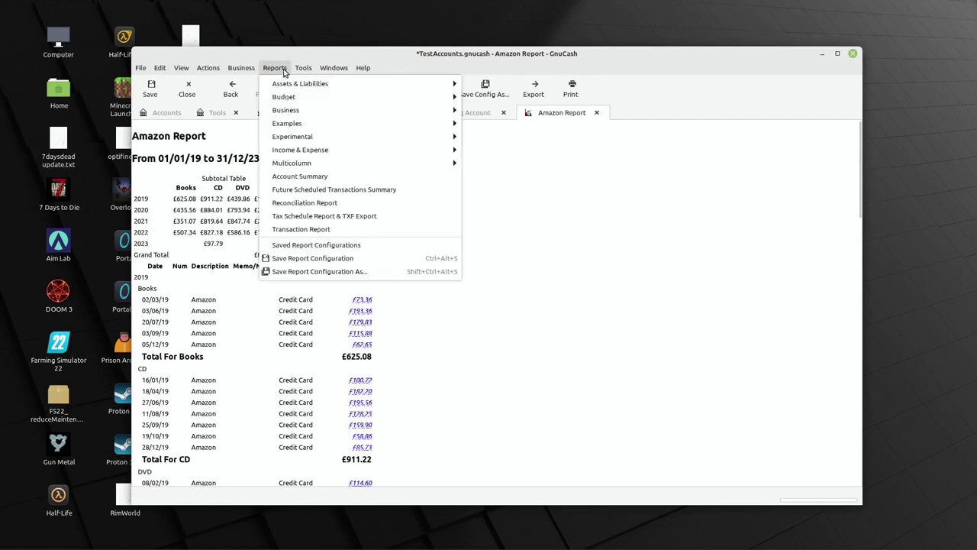
{"action": "left_click", "coordinate": [309, 244]}
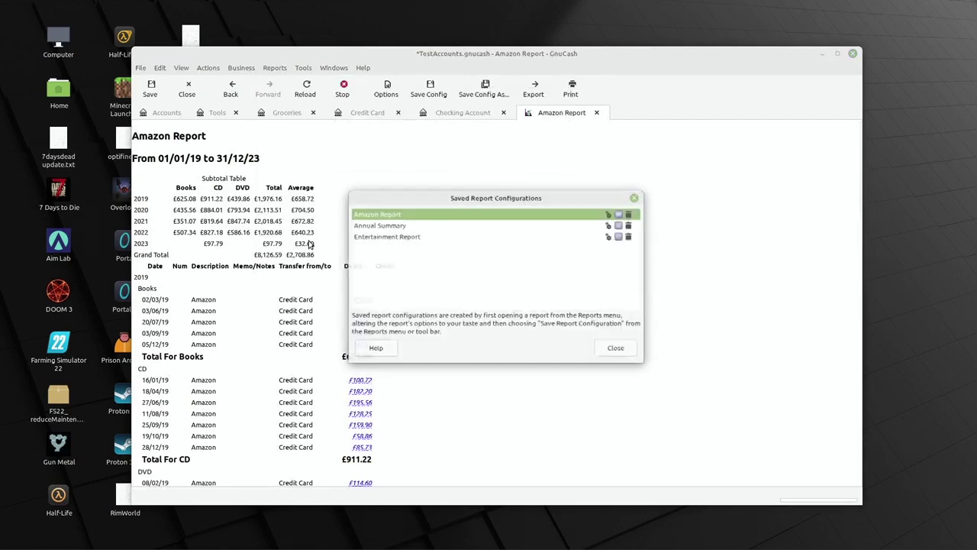
{"action": "double_click", "coordinate": [379, 239]}
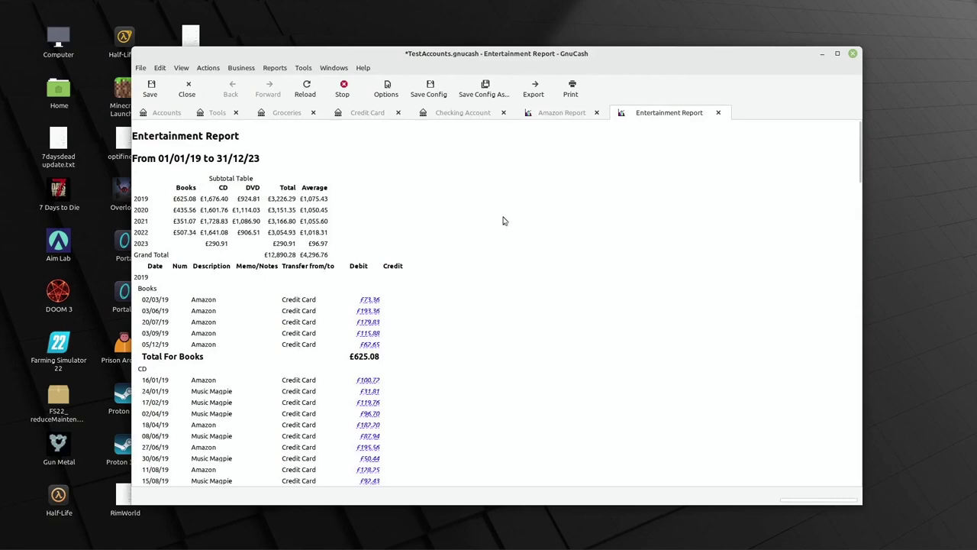
{"action": "scroll", "coordinate": [513, 220], "scroll_direction": "down", "scroll_amount": 8}
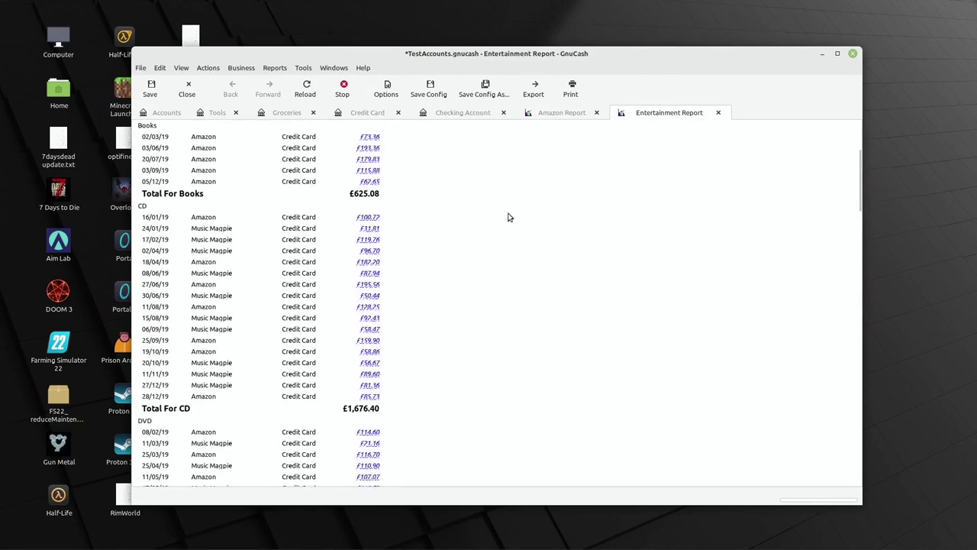
{"action": "scroll", "coordinate": [510, 217], "scroll_direction": "up", "scroll_amount": 6}
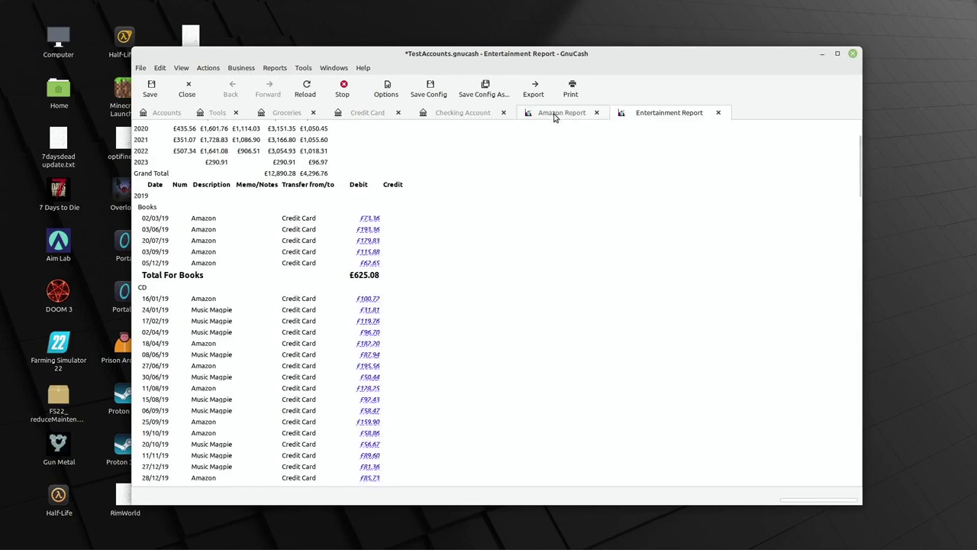
Step: Run the Annual Summary from the saved report configurations and examine its side-by-side yearly cash flows
{"action": "left_click", "coordinate": [275, 68]}
{"action": "left_click", "coordinate": [305, 245]}
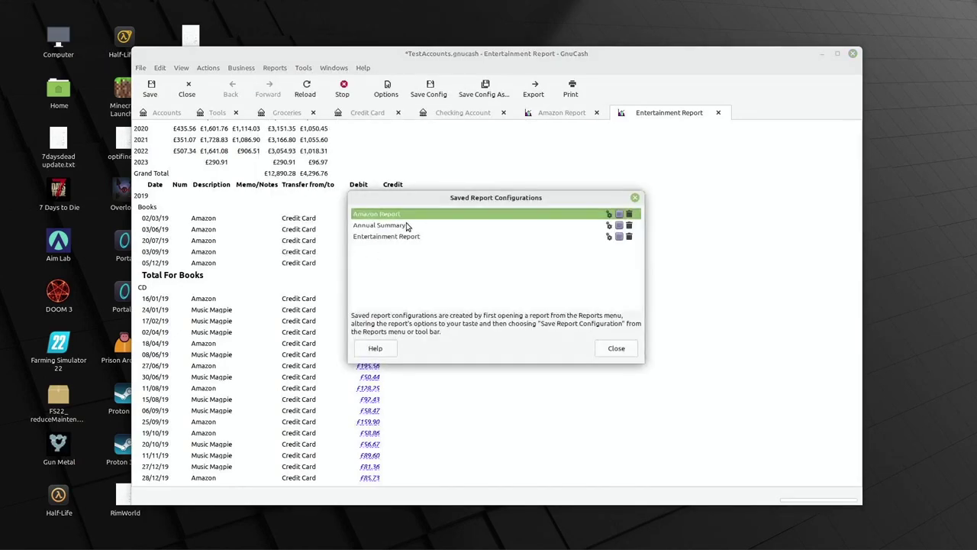
{"action": "double_click", "coordinate": [407, 226]}
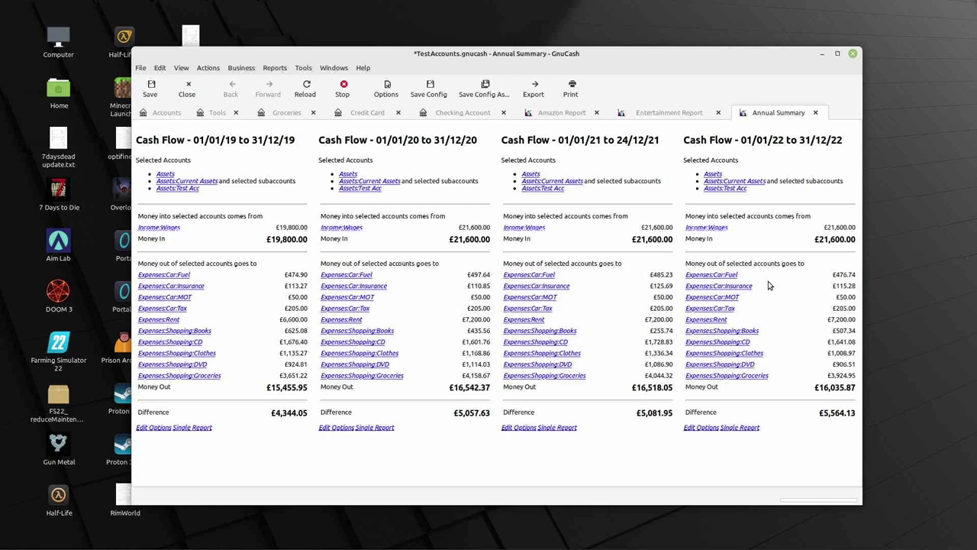
{"action": "mouse_move", "coordinate": [11, 539]}
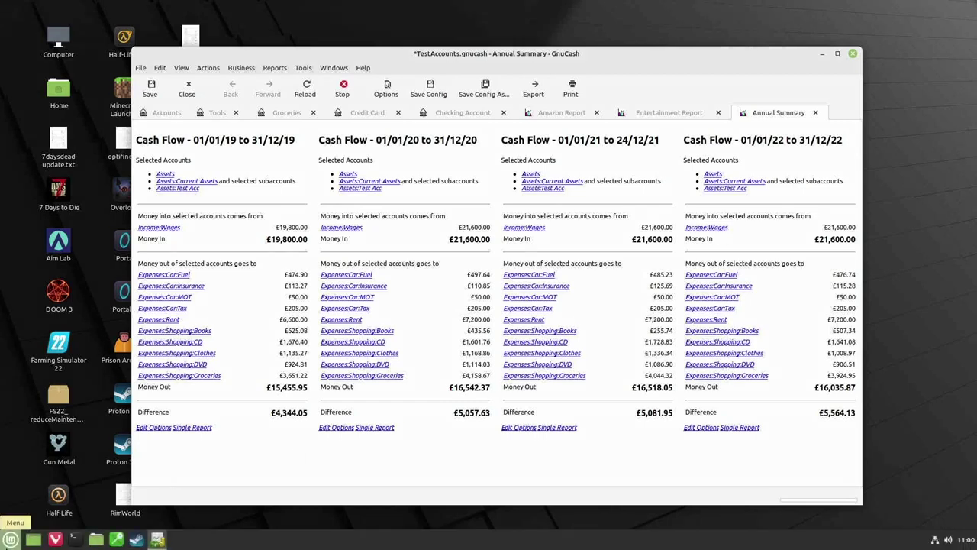